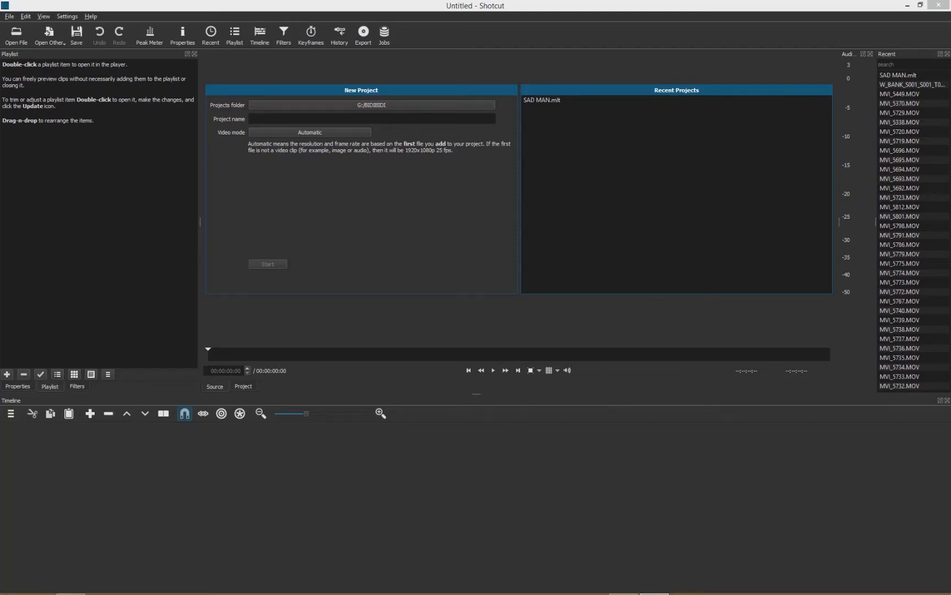
Add all the video clips from the SAD MAN footage folder to the playlist
{"action": "left_click", "coordinate": [73, 583]}
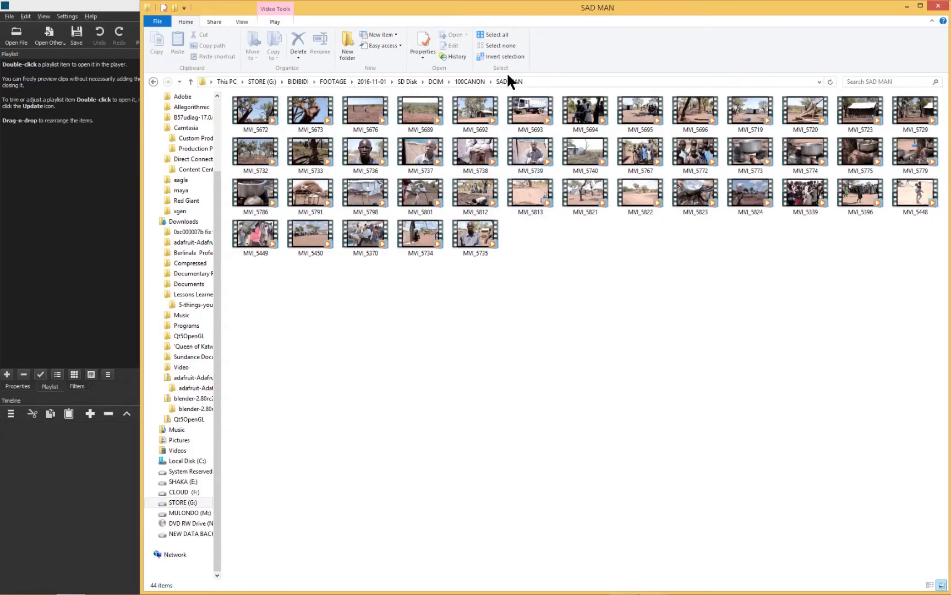
{"action": "left_click", "coordinate": [155, 79]}
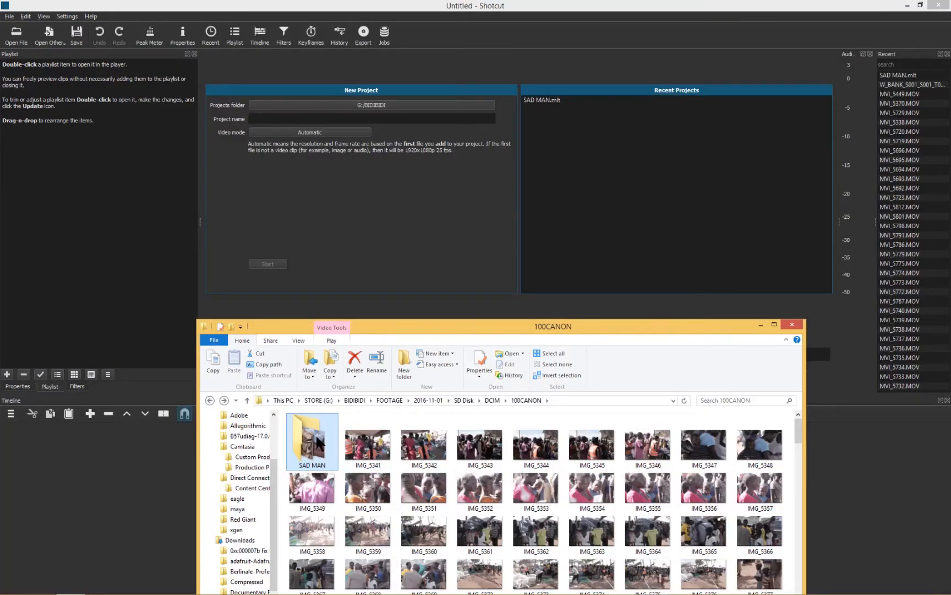
{"action": "double_click", "coordinate": [312, 440]}
{"action": "left_click_drag", "start_coordinate": [457, 330], "coordinate": [473, 160]}
{"action": "left_click_drag", "start_coordinate": [782, 469], "coordinate": [317, 260]}
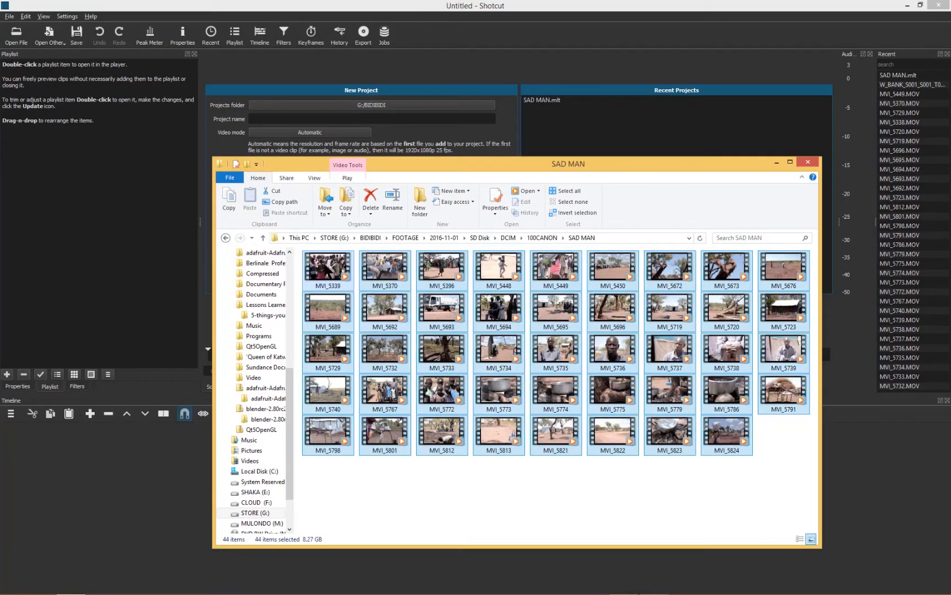
{"action": "left_click", "coordinate": [51, 387]}
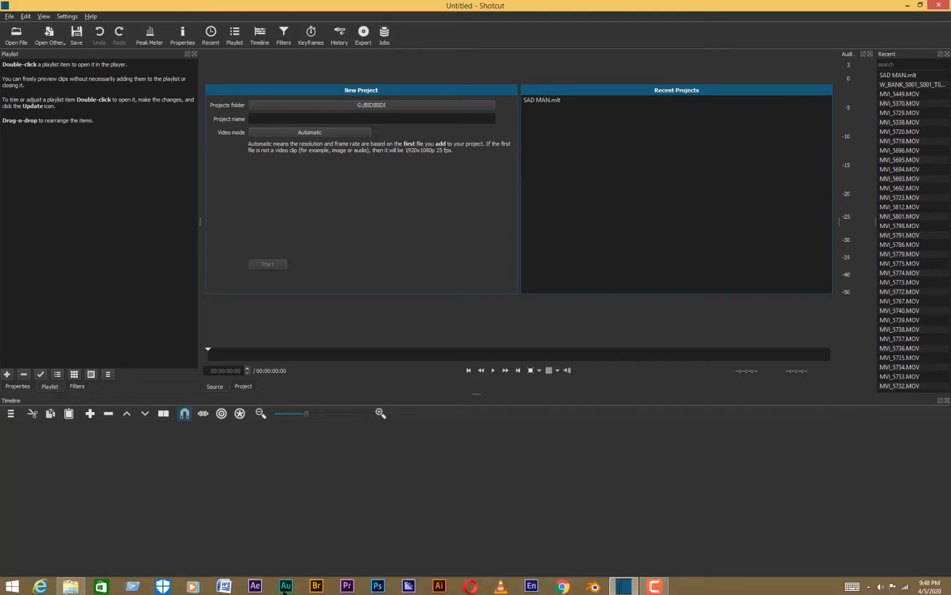
{"action": "left_click", "coordinate": [70, 585]}
{"action": "left_click_drag", "start_coordinate": [314, 285], "coordinate": [111, 194]}
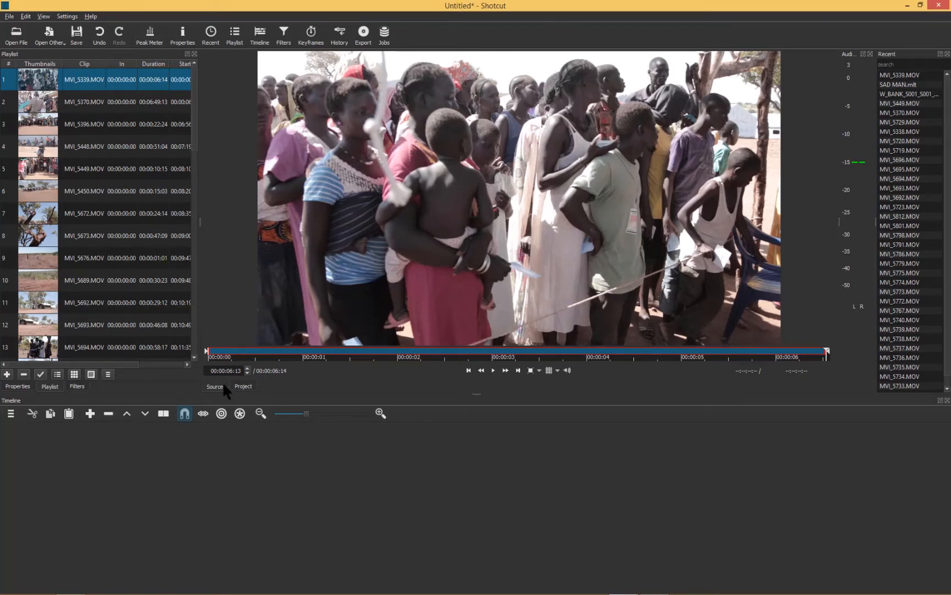
View the project player, and preview the first thirteen playlist clips one by one, MVI_5339.MOV through MVI_5694.MOV
{"action": "left_click", "coordinate": [244, 387]}
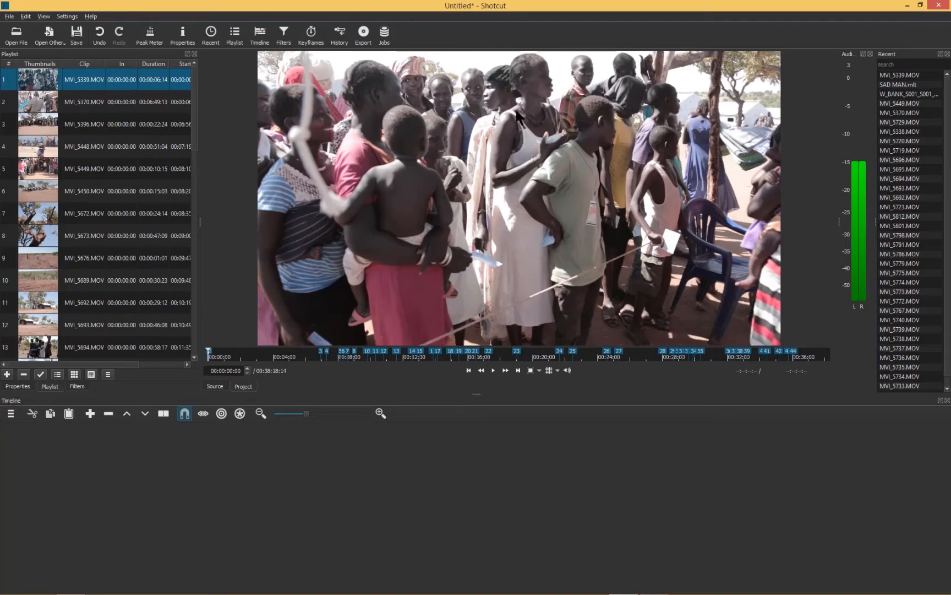
{"action": "left_click", "coordinate": [42, 105]}
{"action": "double_click", "coordinate": [12, 86]}
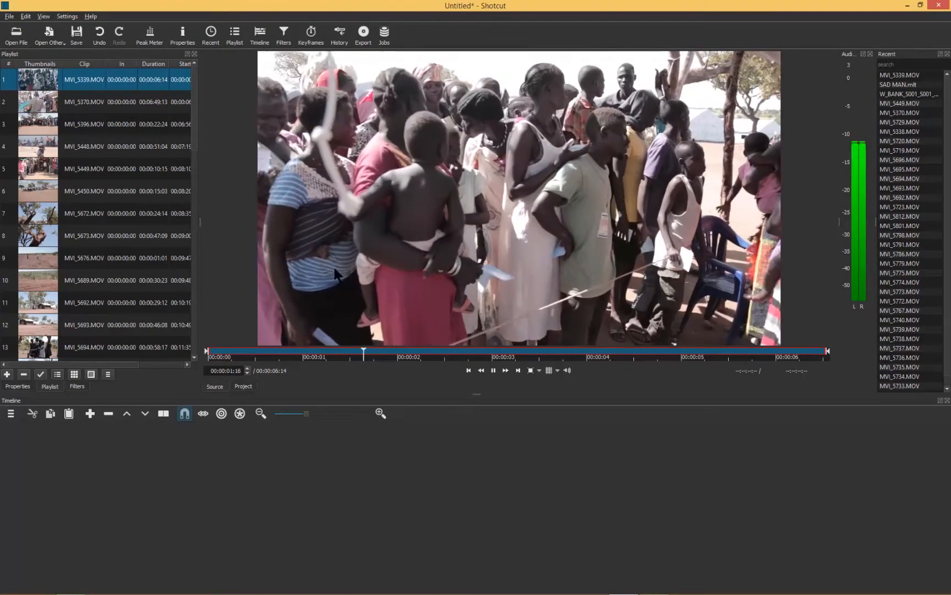
{"action": "double_click", "coordinate": [7, 105]}
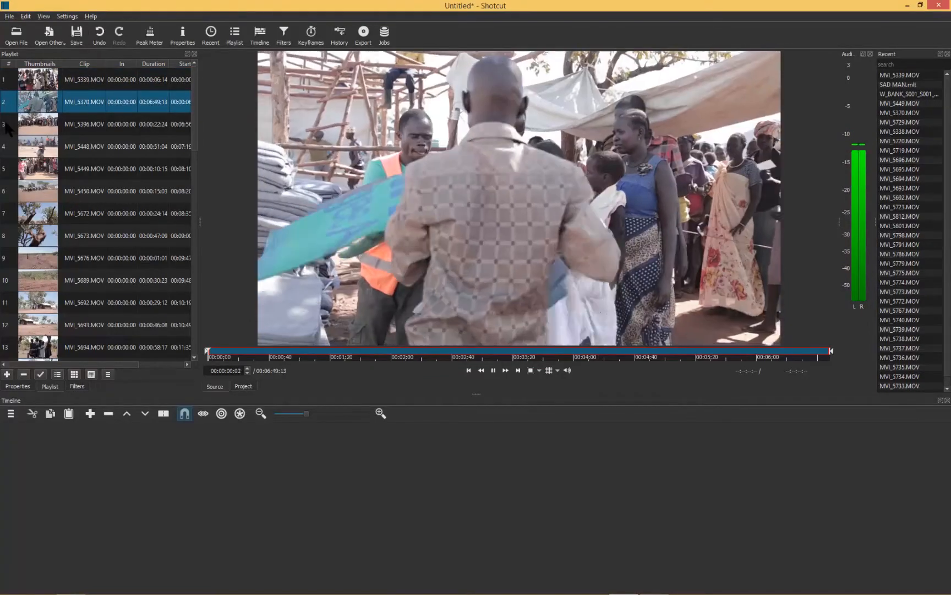
{"action": "double_click", "coordinate": [8, 124]}
{"action": "double_click", "coordinate": [8, 146]}
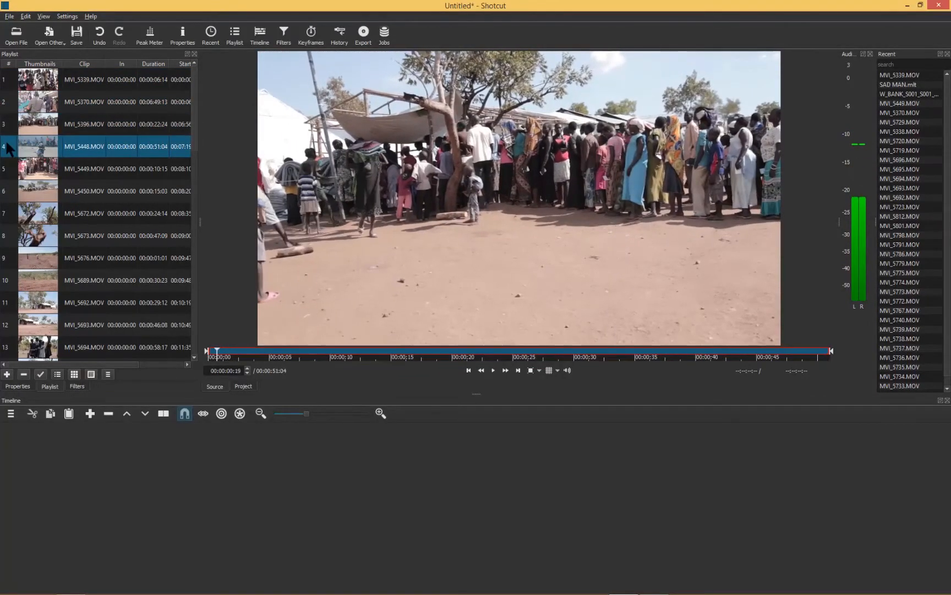
{"action": "double_click", "coordinate": [8, 169]}
{"action": "double_click", "coordinate": [10, 191]}
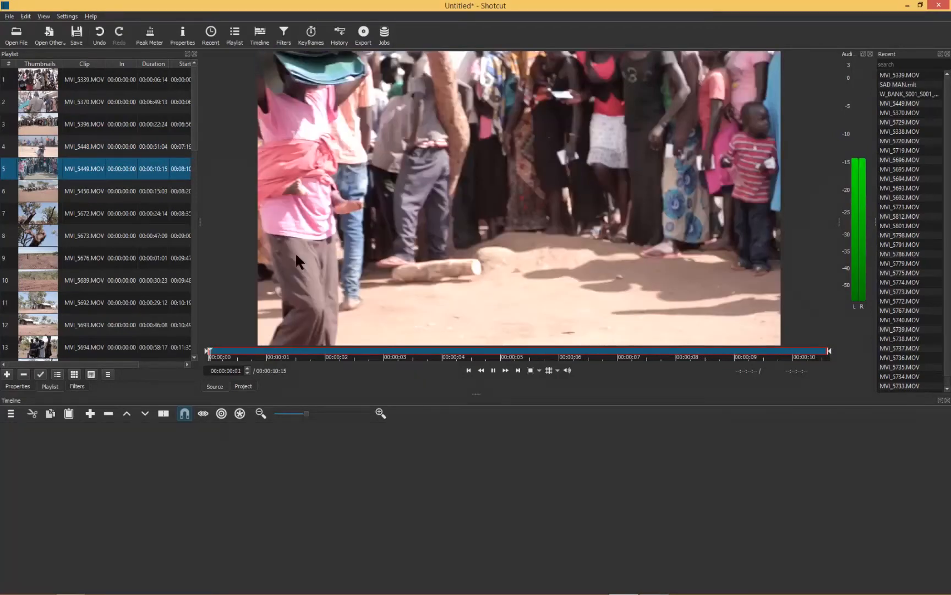
{"action": "double_click", "coordinate": [10, 213]}
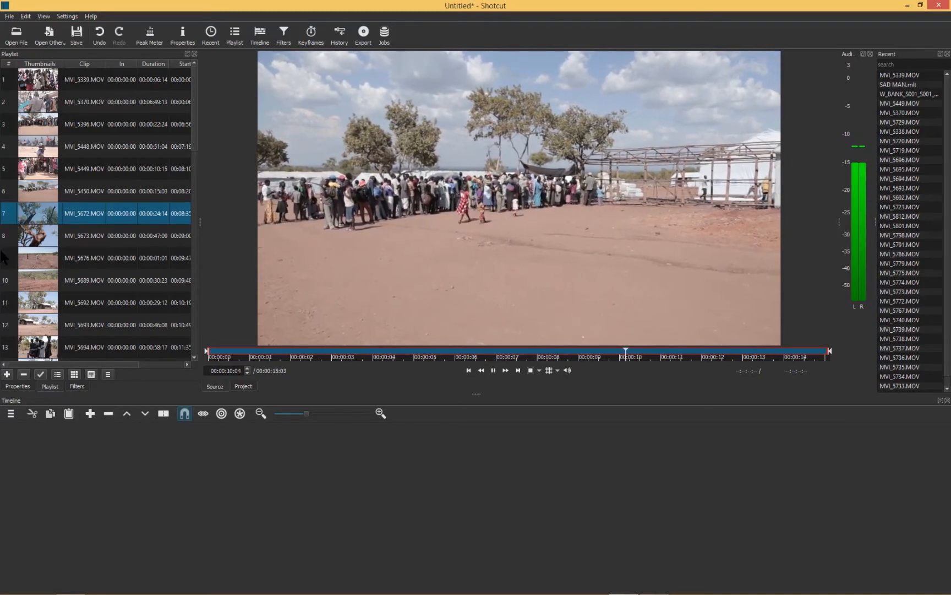
{"action": "double_click", "coordinate": [32, 236]}
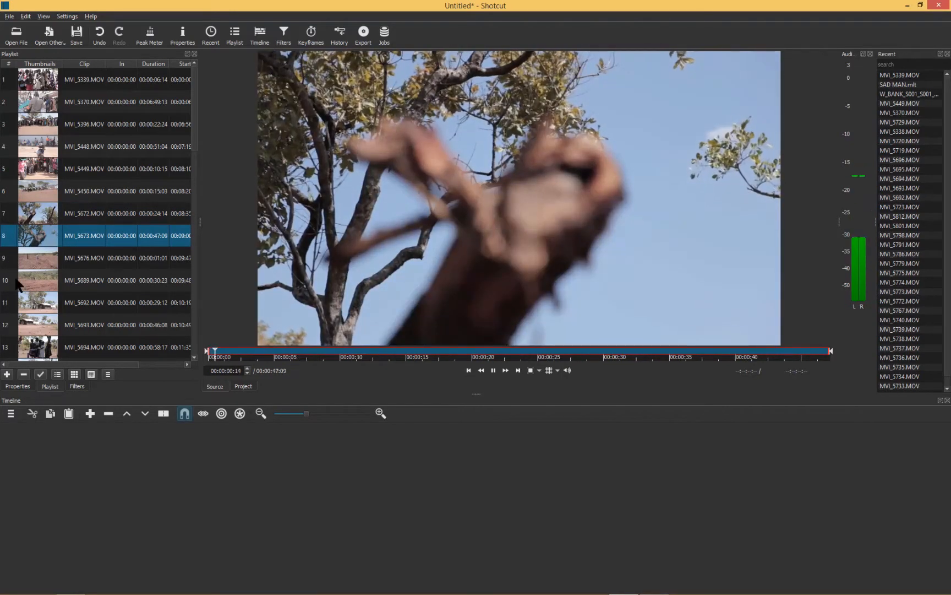
{"action": "double_click", "coordinate": [8, 259]}
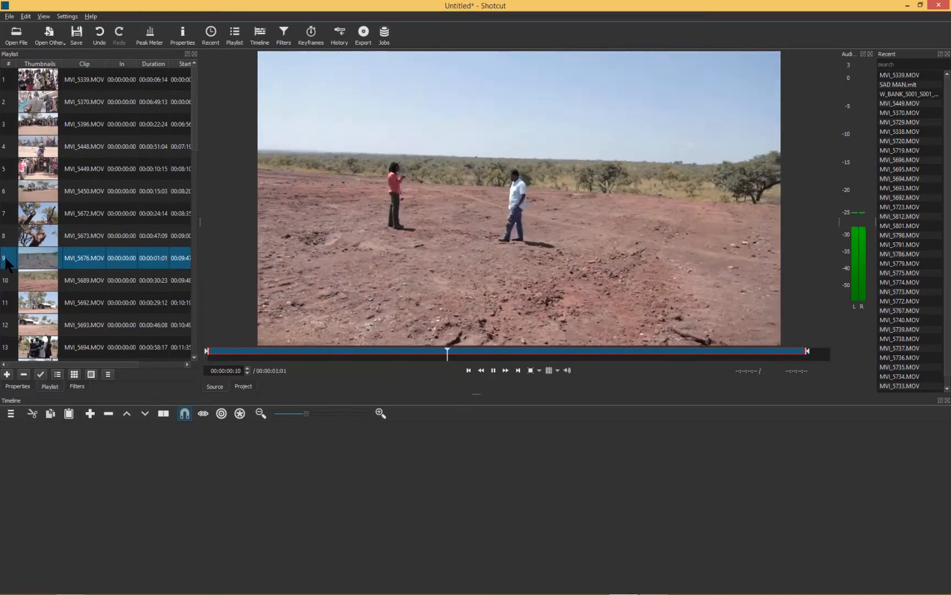
{"action": "left_click", "coordinate": [8, 281]}
{"action": "double_click", "coordinate": [8, 280]}
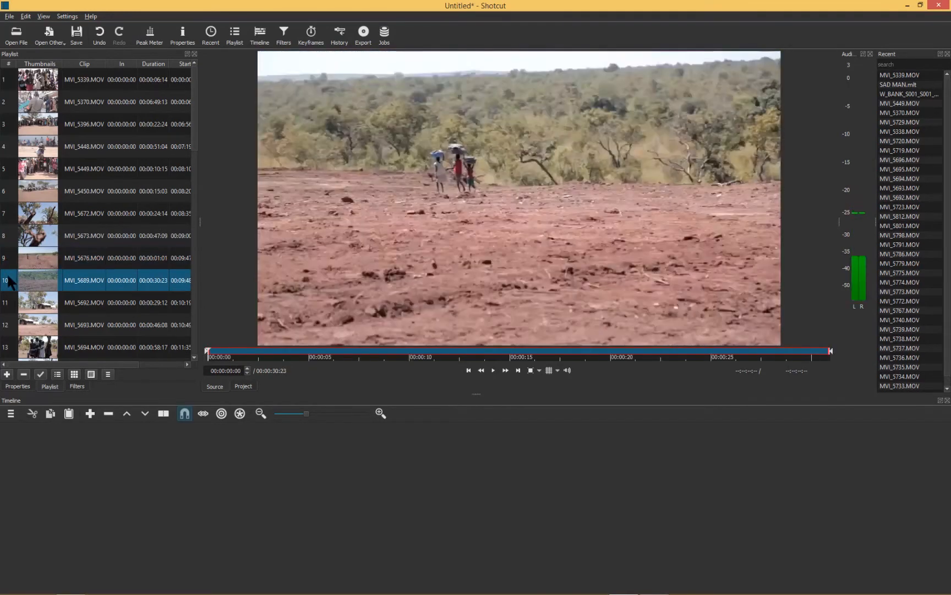
{"action": "left_click", "coordinate": [12, 315]}
{"action": "double_click", "coordinate": [12, 313]}
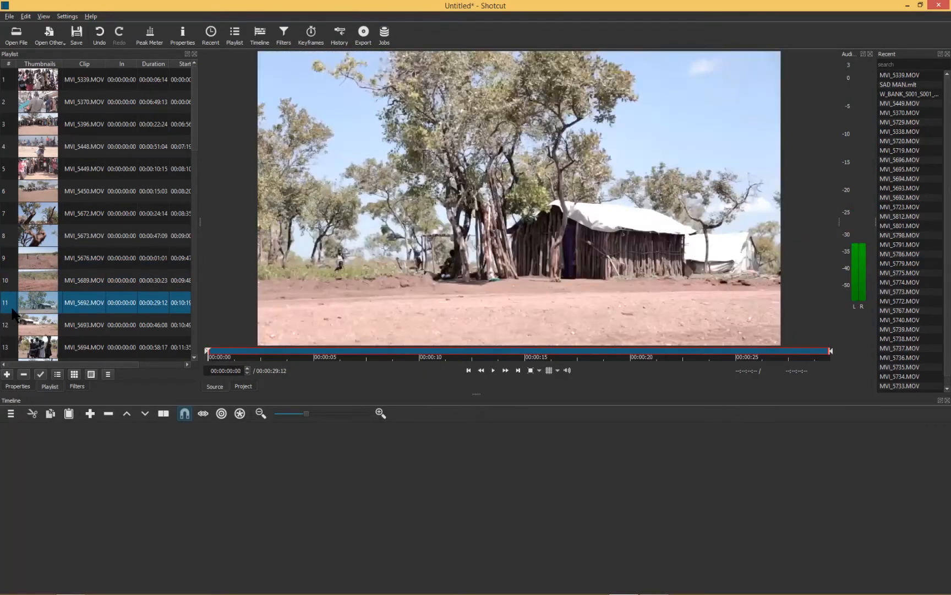
{"action": "left_click", "coordinate": [7, 326]}
{"action": "double_click", "coordinate": [7, 325]}
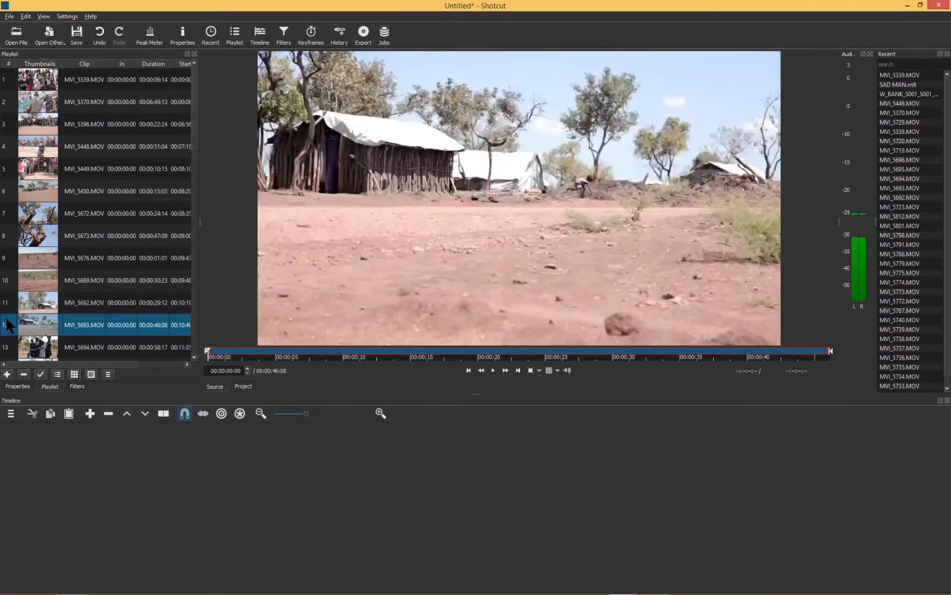
{"action": "left_click", "coordinate": [6, 349]}
{"action": "double_click", "coordinate": [7, 348]}
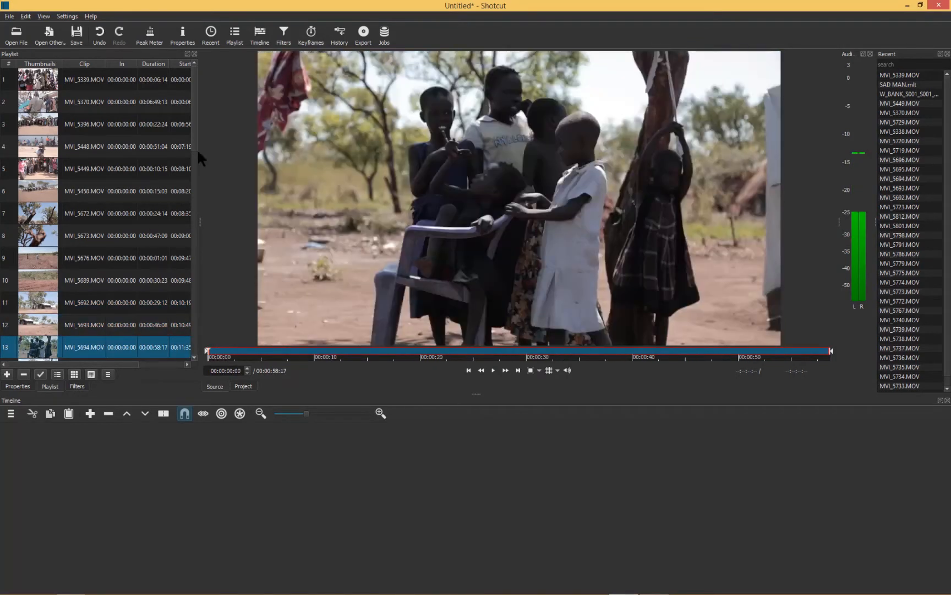
Preview the interview clips MVI_5735.MOV, MVI_5736.MOV and MVI_5737.MOV, and compare the project player with the source player
{"action": "left_click_drag", "start_coordinate": [191, 102], "coordinate": [187, 220]}
{"action": "scroll", "coordinate": [187, 220], "scroll_direction": "down", "scroll_amount": 3}
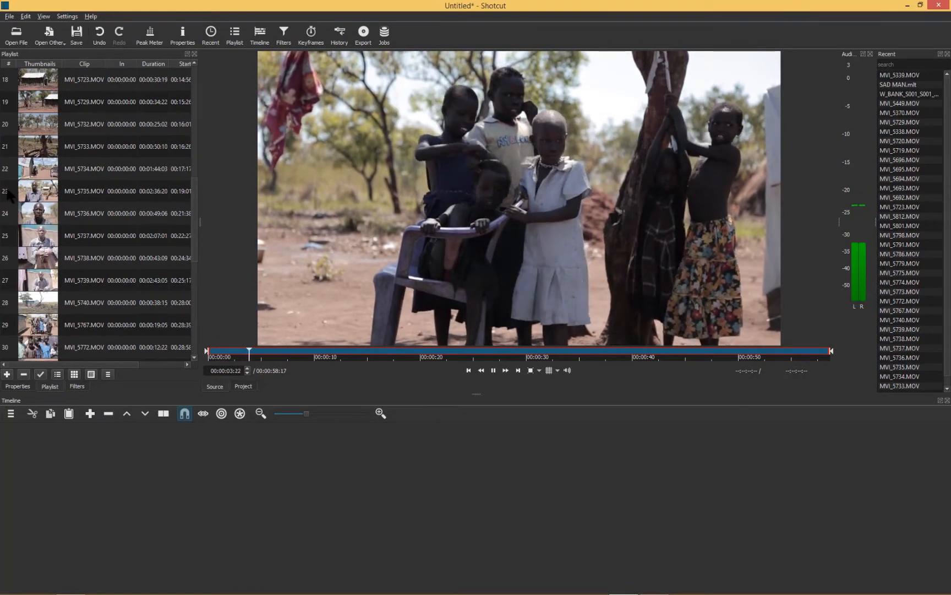
{"action": "double_click", "coordinate": [7, 191]}
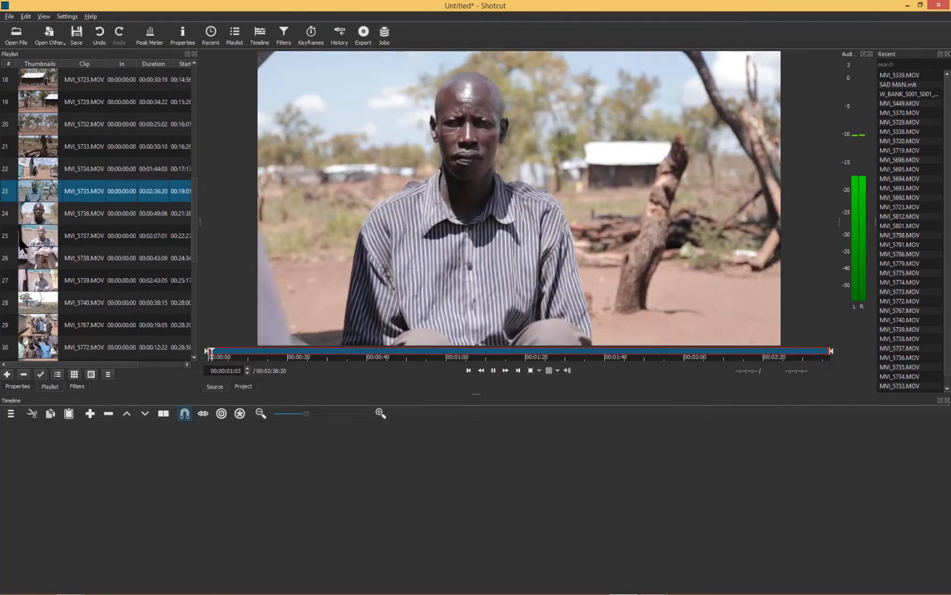
{"action": "double_click", "coordinate": [8, 214]}
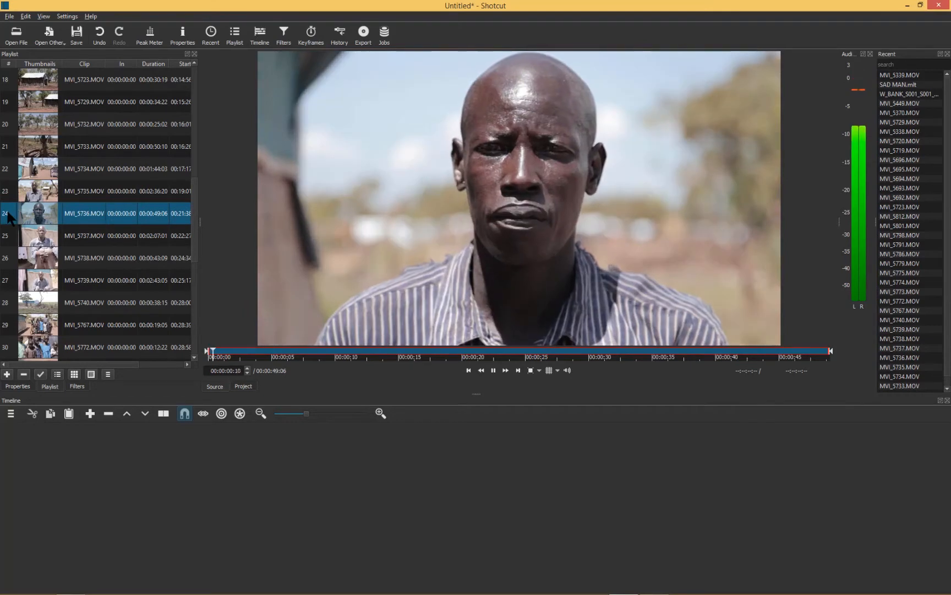
{"action": "double_click", "coordinate": [9, 237]}
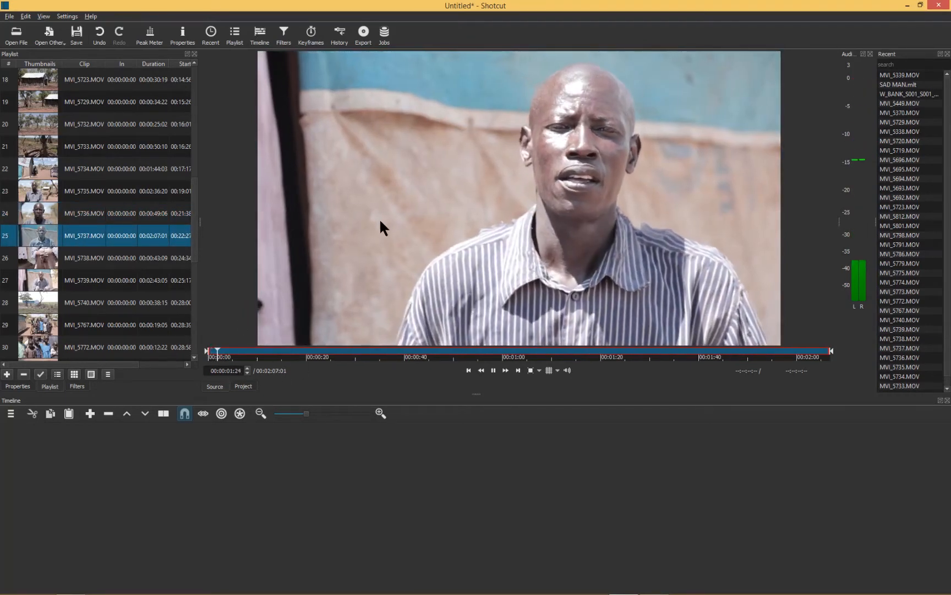
{"action": "key", "text": "space"}
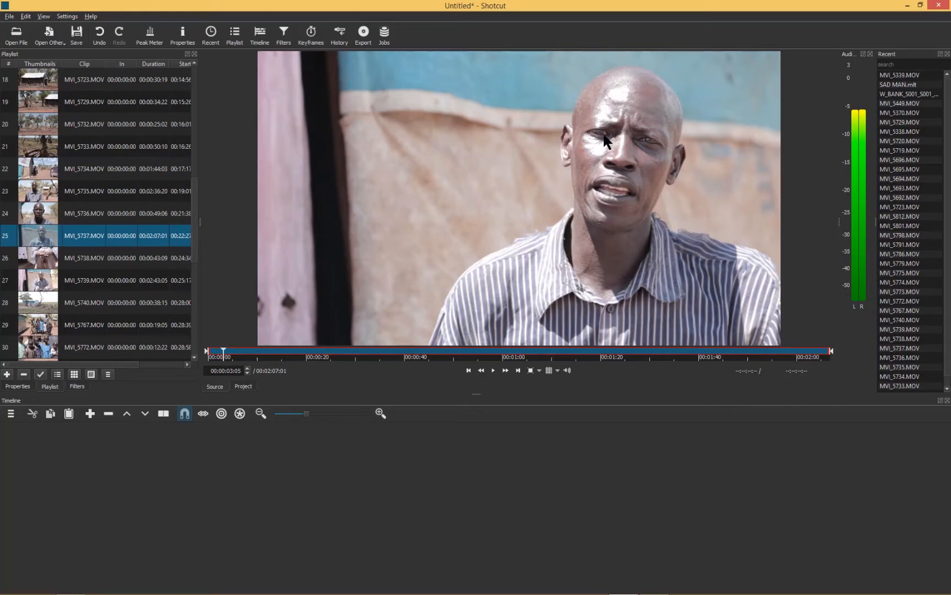
{"action": "left_click", "coordinate": [244, 387]}
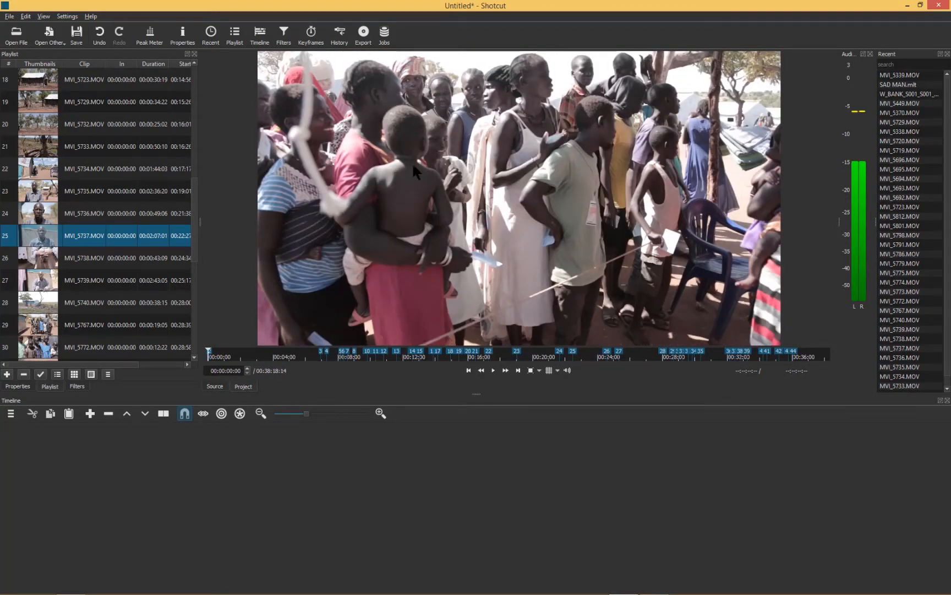
{"action": "left_click", "coordinate": [215, 386]}
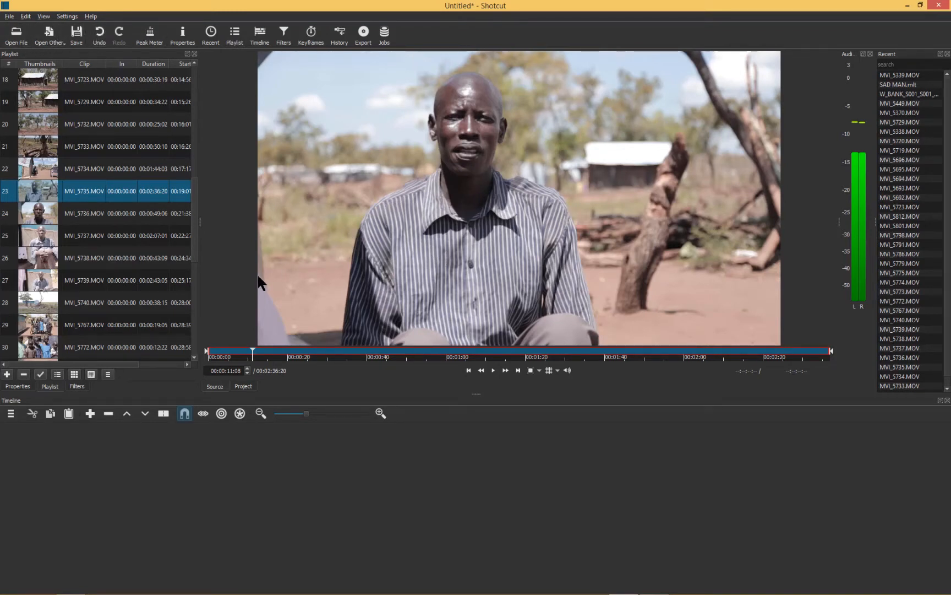
Switch to Reader and look through Shotcut's Keyboard Shortcut Reference, from the main menu to the playlist shortcuts
{"action": "mouse_move", "coordinate": [286, 592]}
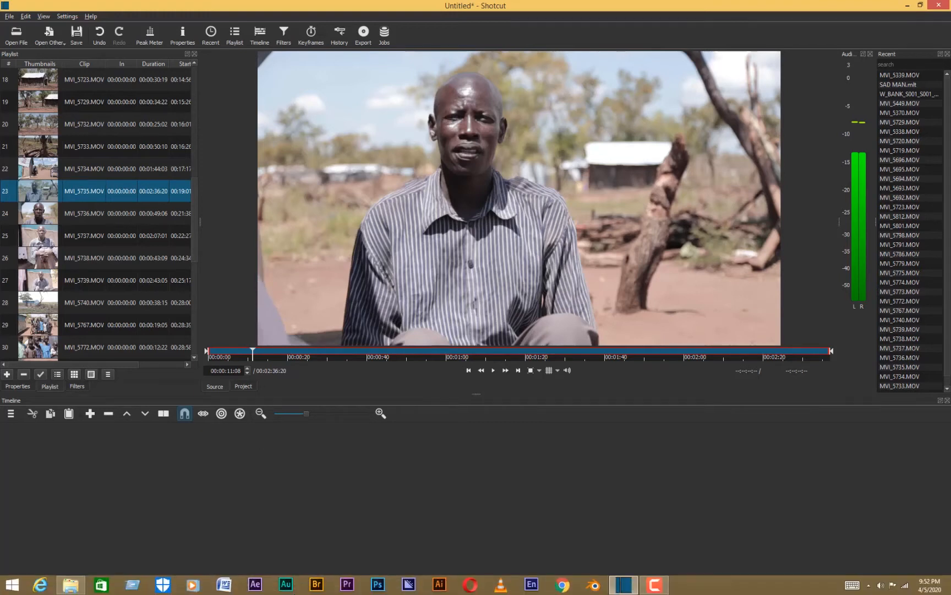
{"action": "left_click", "coordinate": [90, 17]}
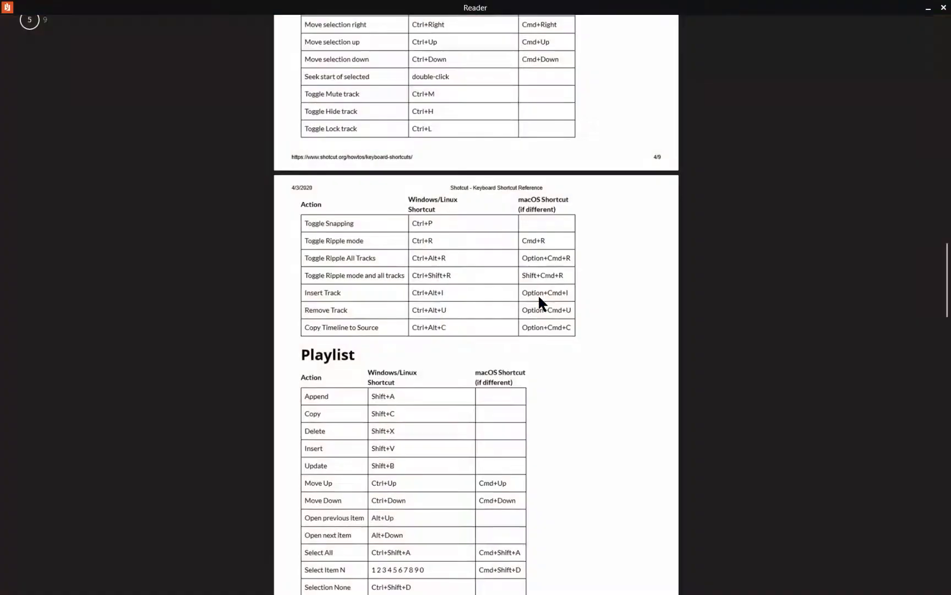
{"action": "scroll", "coordinate": [783, 384], "scroll_direction": "down", "scroll_amount": 6}
{"action": "scroll", "coordinate": [783, 383], "scroll_direction": "up", "scroll_amount": 20}
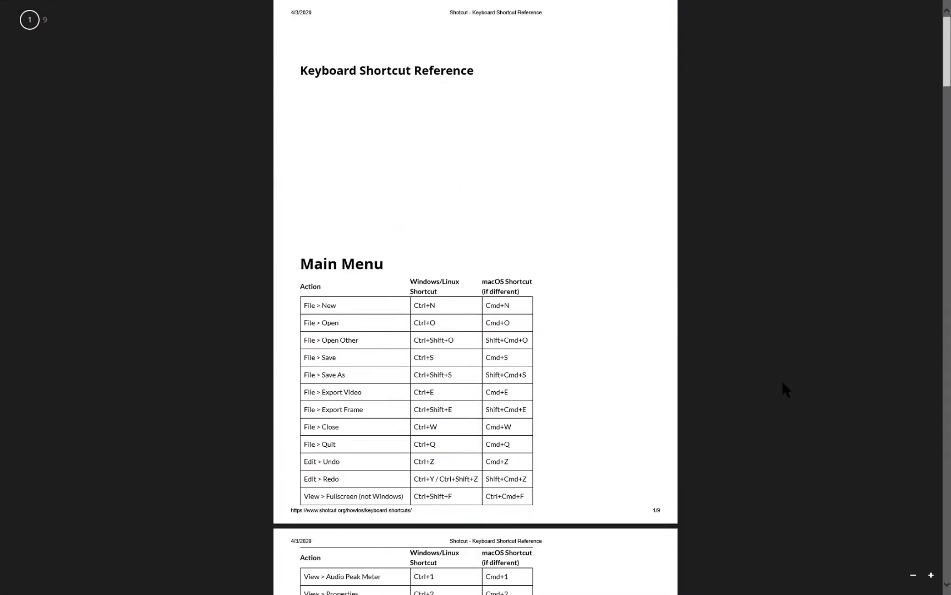
{"action": "scroll", "coordinate": [783, 383], "scroll_direction": "down", "scroll_amount": 4}
{"action": "scroll", "coordinate": [783, 384], "scroll_direction": "up", "scroll_amount": 2}
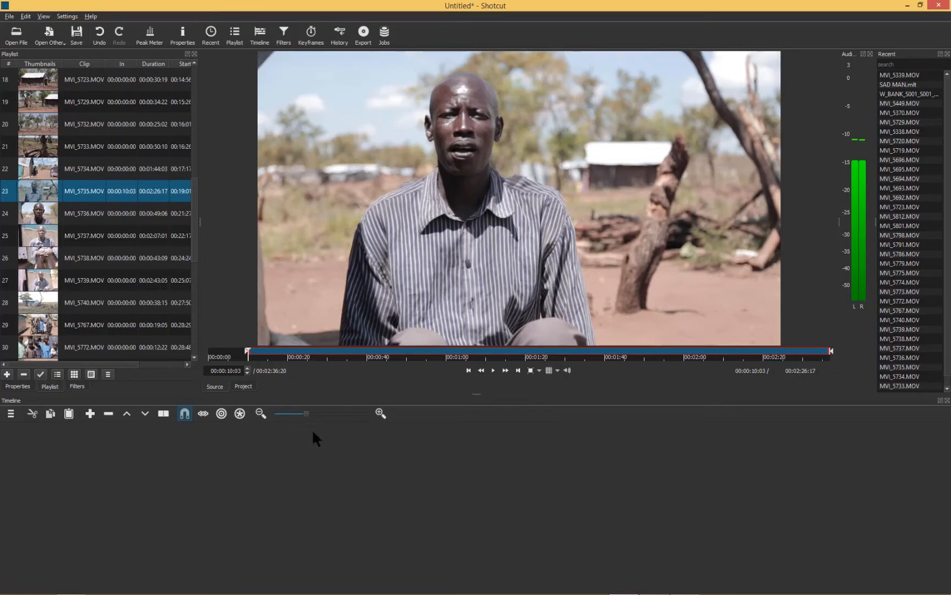
Play clip MVI_5735.MOV from its in point and set its out point at 00:00:37:01
{"action": "key", "text": "space"}
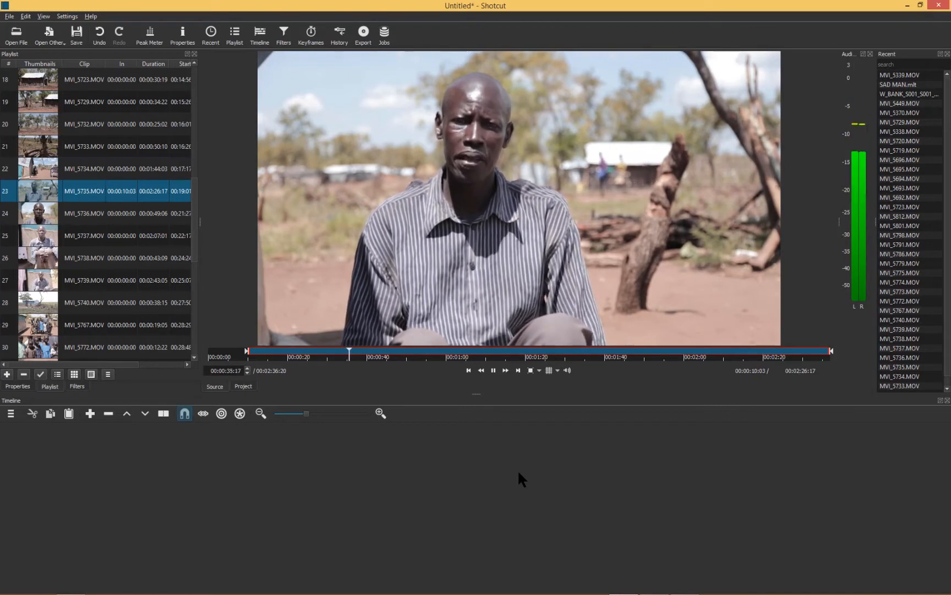
{"action": "key", "text": "space"}
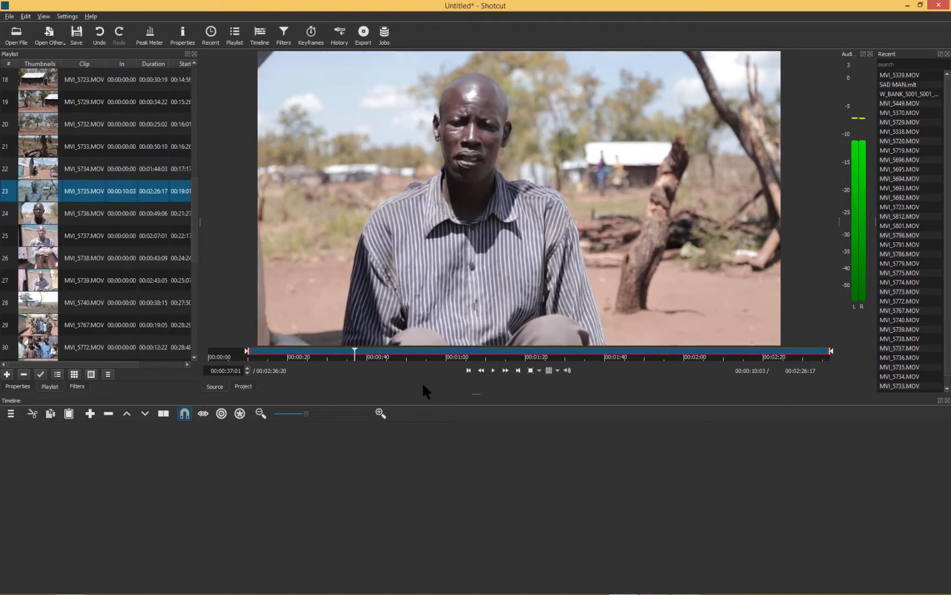
{"action": "key", "text": "o"}
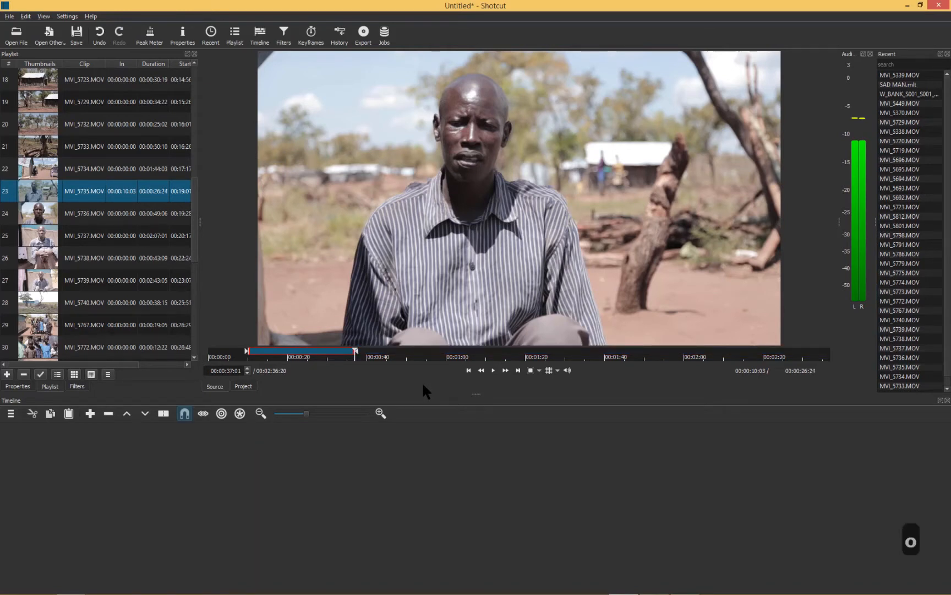
{"action": "key", "text": "space"}
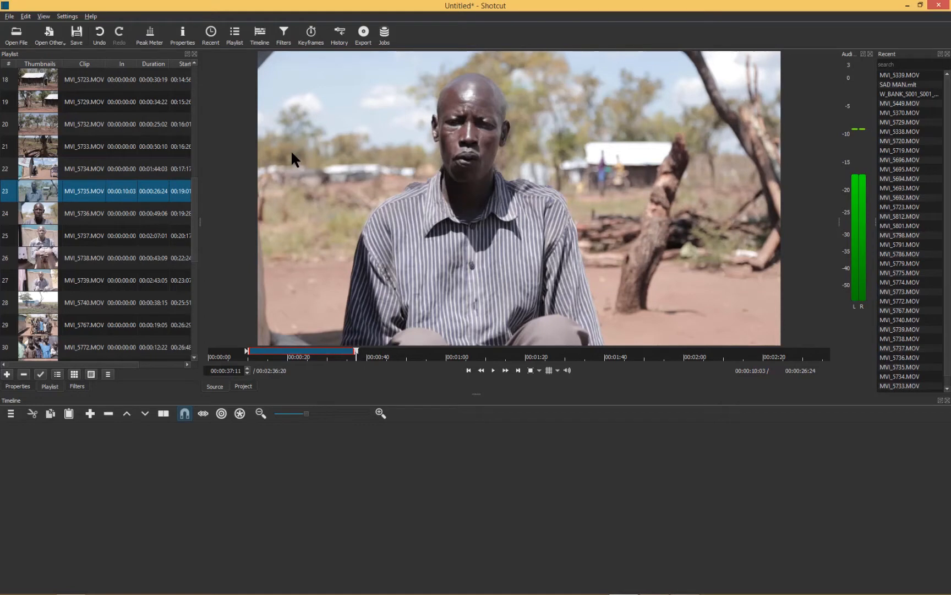
Place the trimmed clip MVI_5735.MOV on the empty timeline and play its first second
{"action": "left_click_drag", "start_coordinate": [292, 153], "coordinate": [166, 489]}
{"action": "left_click_drag", "start_coordinate": [167, 490], "coordinate": [166, 490]}
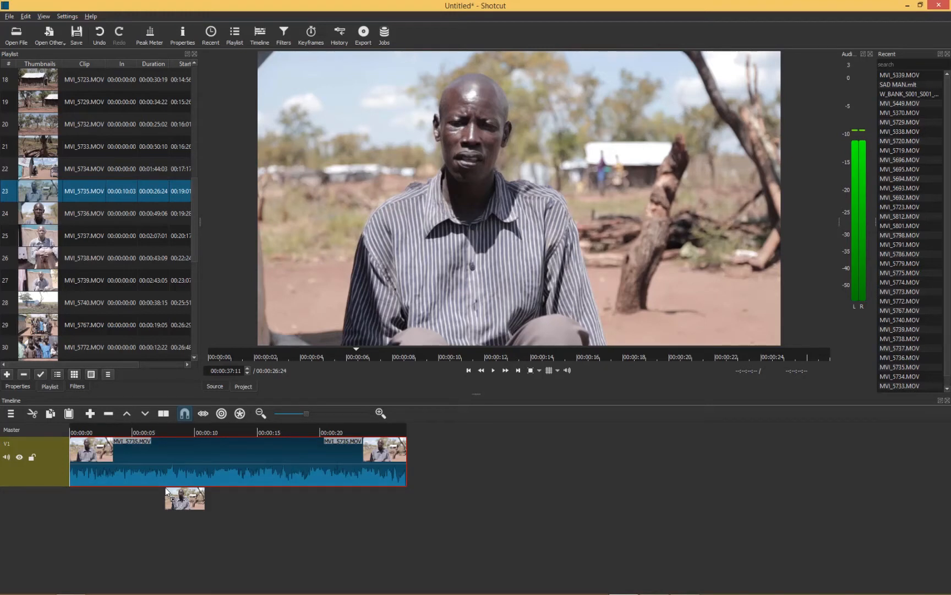
{"action": "key", "text": "space"}
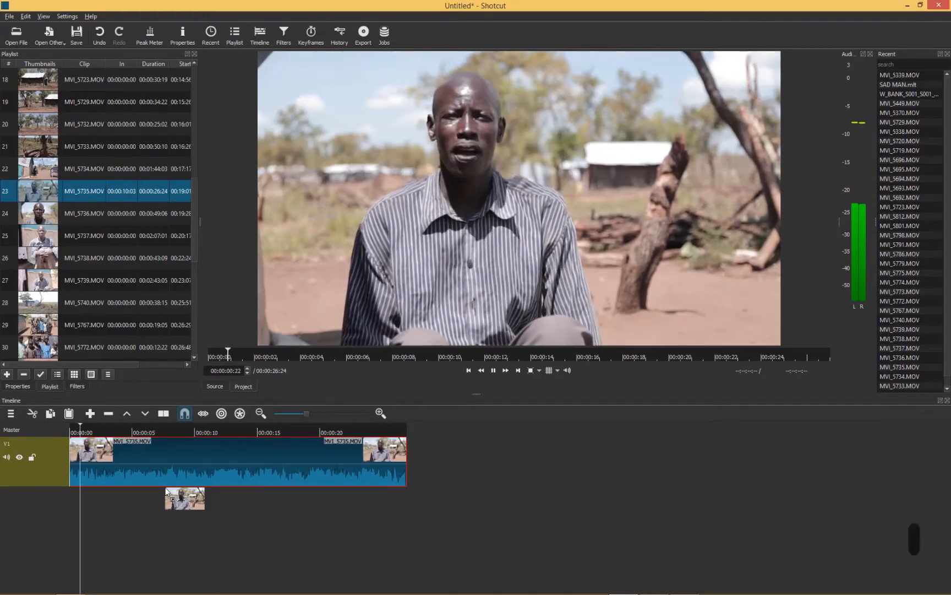
{"action": "key", "text": "space"}
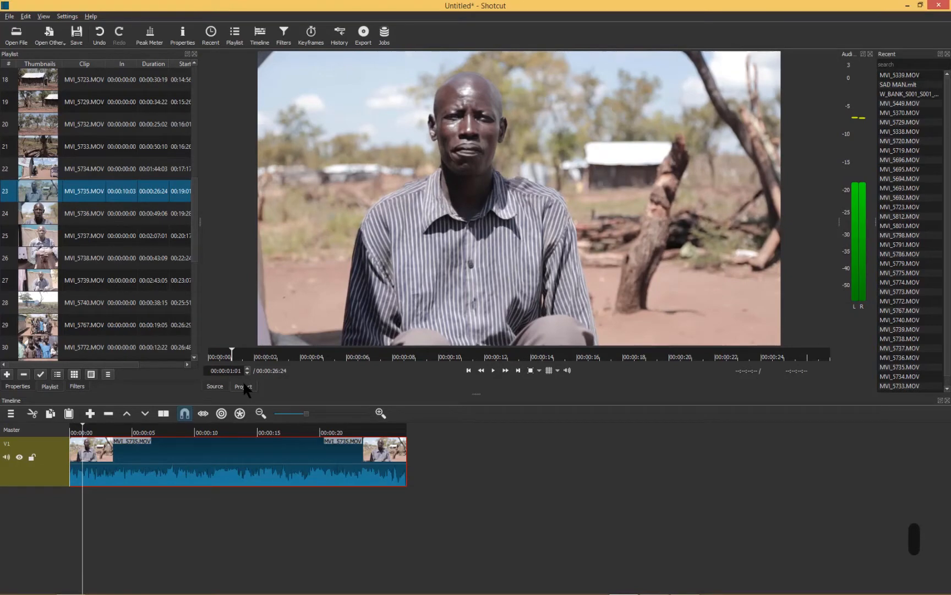
Compare the source player with the project player for clip MVI_5735.MOV, and scrub through the start of the timeline
{"action": "left_click", "coordinate": [215, 387]}
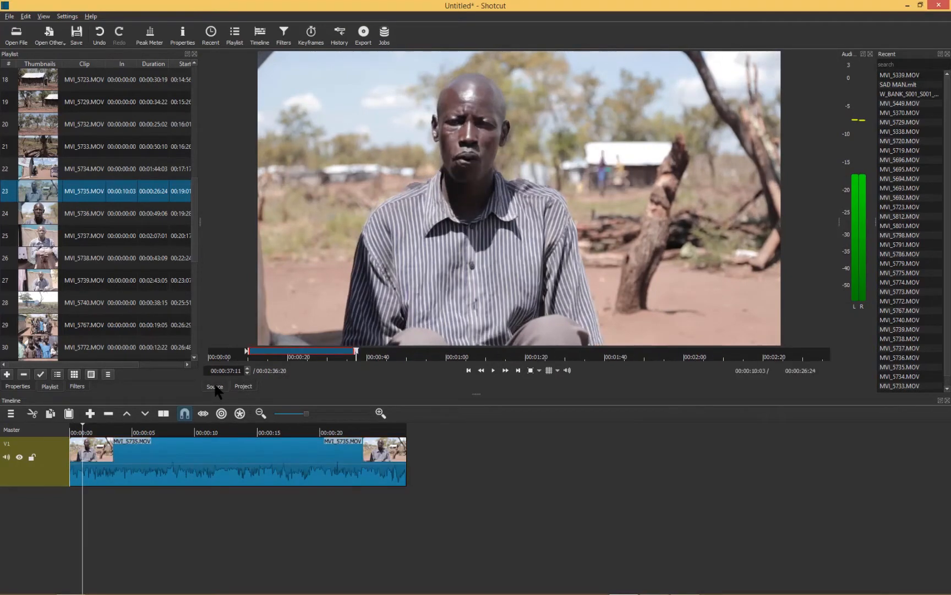
{"action": "left_click", "coordinate": [243, 387]}
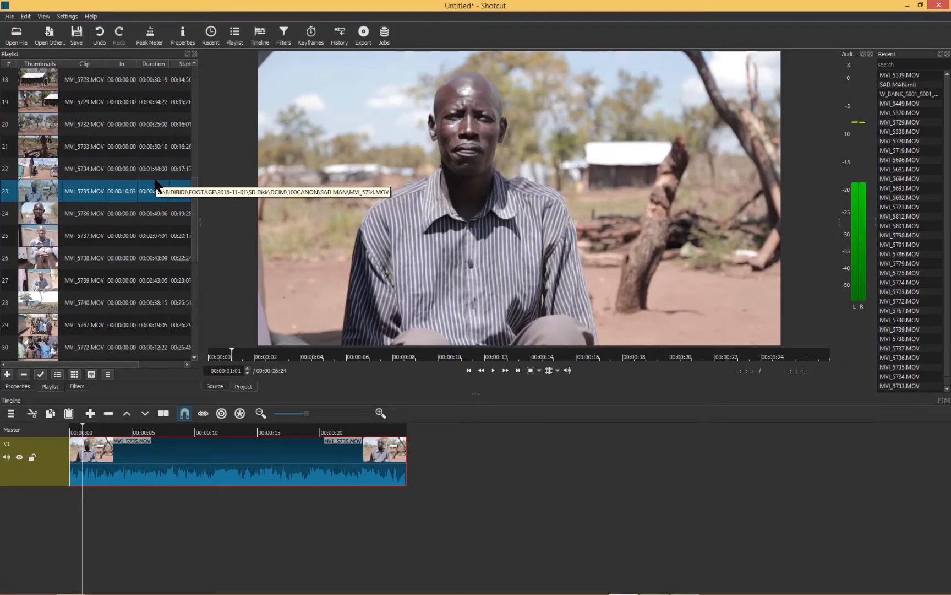
{"action": "left_click", "coordinate": [223, 386]}
{"action": "left_click", "coordinate": [242, 387]}
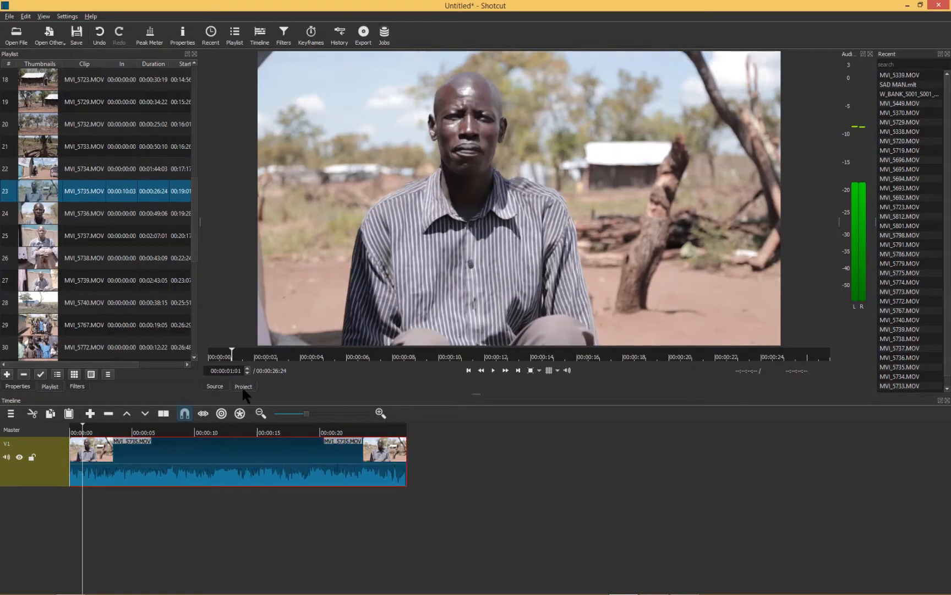
{"action": "left_click", "coordinate": [218, 387]}
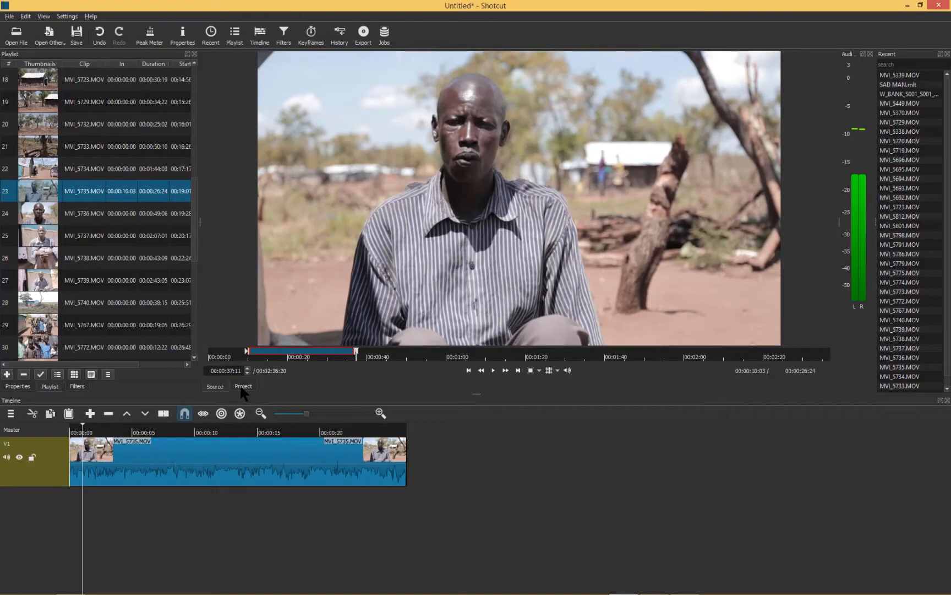
{"action": "left_click", "coordinate": [240, 387]}
{"action": "left_click", "coordinate": [217, 387]}
{"action": "left_click", "coordinate": [243, 387]}
{"action": "left_click", "coordinate": [217, 387]}
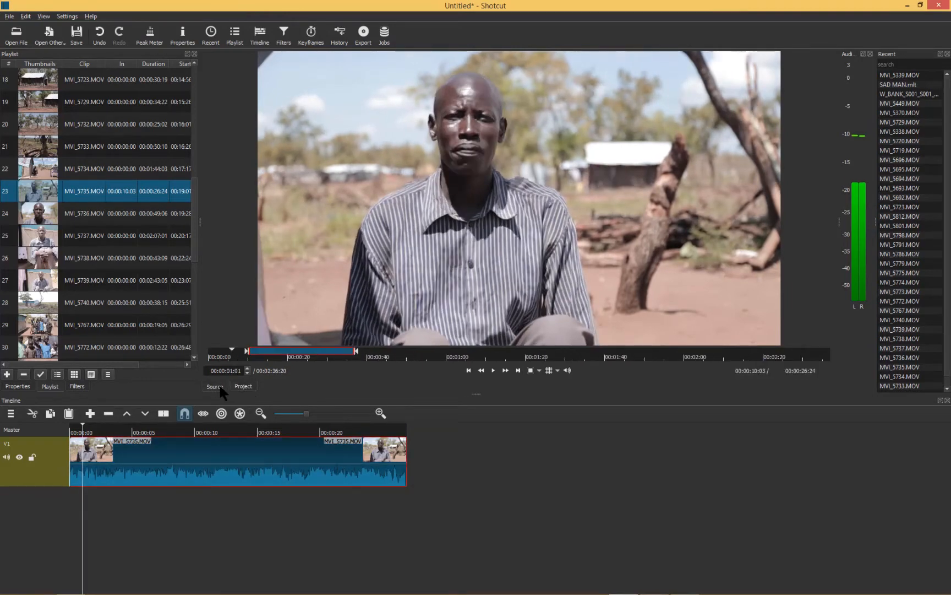
{"action": "left_click", "coordinate": [243, 387]}
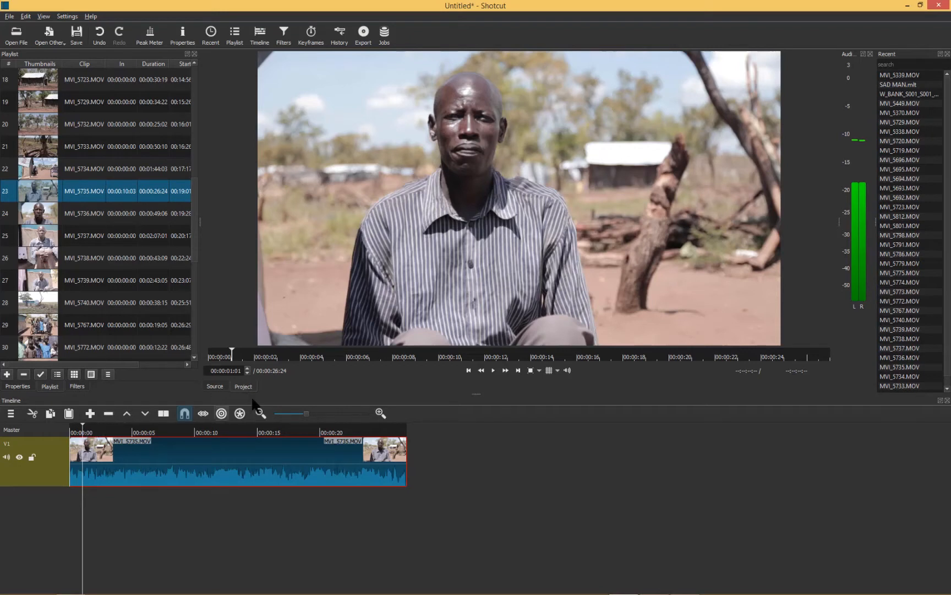
{"action": "left_click", "coordinate": [64, 427]}
{"action": "mouse_move", "coordinate": [87, 427]}
{"action": "left_mouse_down"}
{"action": "mouse_move", "coordinate": [95, 428]}
{"action": "mouse_move", "coordinate": [73, 427]}
{"action": "left_mouse_up"}
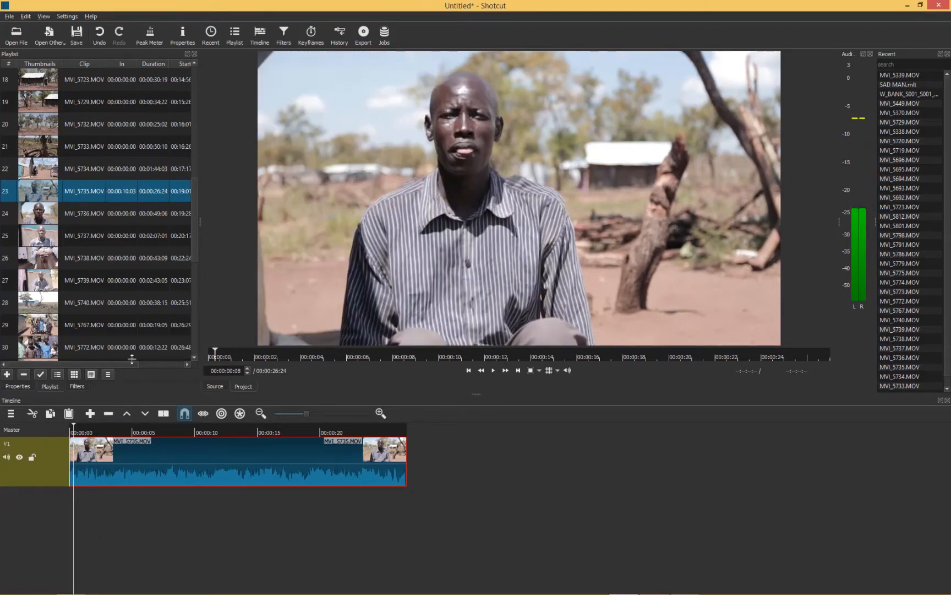
Open clip MVI_5734.MOV from the playlist, play its opening and set its out point at 00:00:06:05
{"action": "left_click", "coordinate": [35, 161]}
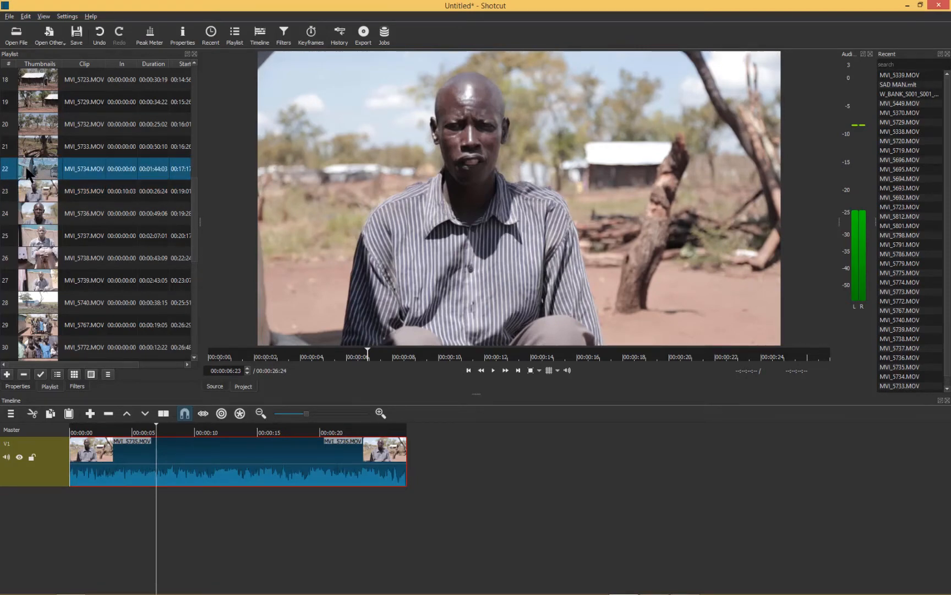
{"action": "double_click", "coordinate": [26, 171]}
{"action": "key", "text": "space"}
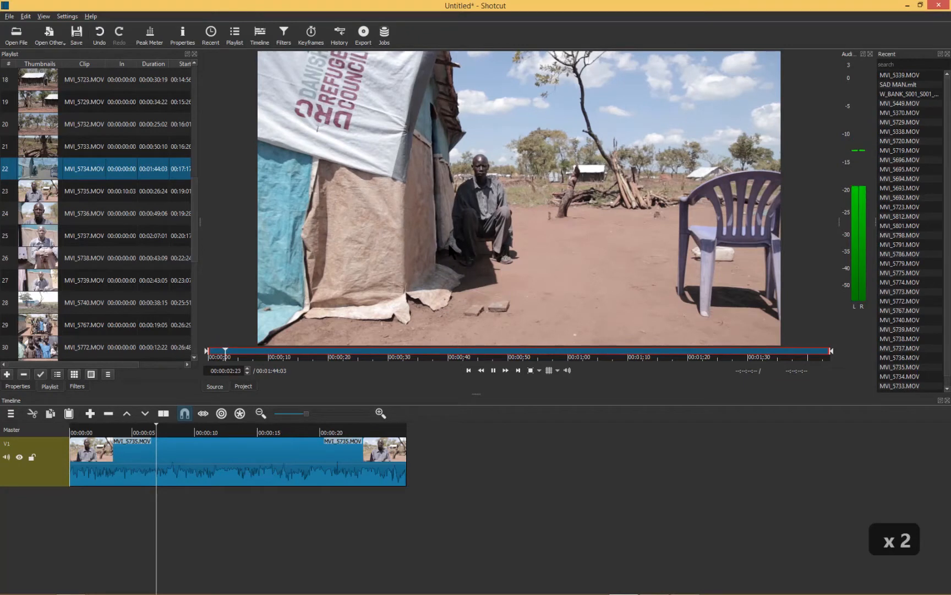
{"action": "key", "text": "space"}
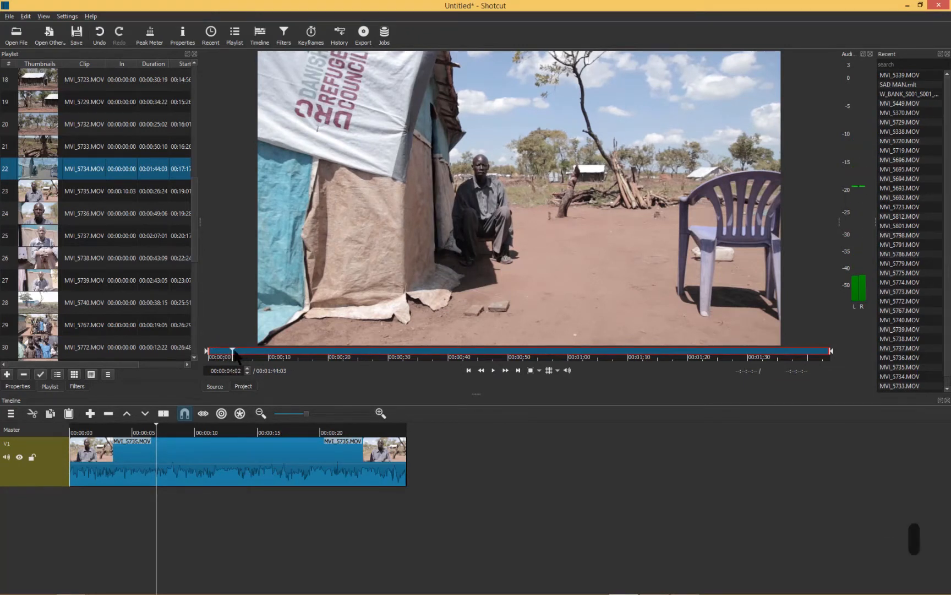
{"action": "mouse_move", "coordinate": [232, 350]}
{"action": "left_mouse_down"}
{"action": "mouse_move", "coordinate": [199, 354]}
{"action": "mouse_move", "coordinate": [254, 349]}
{"action": "mouse_move", "coordinate": [228, 353]}
{"action": "mouse_move", "coordinate": [245, 357]}
{"action": "left_mouse_up"}
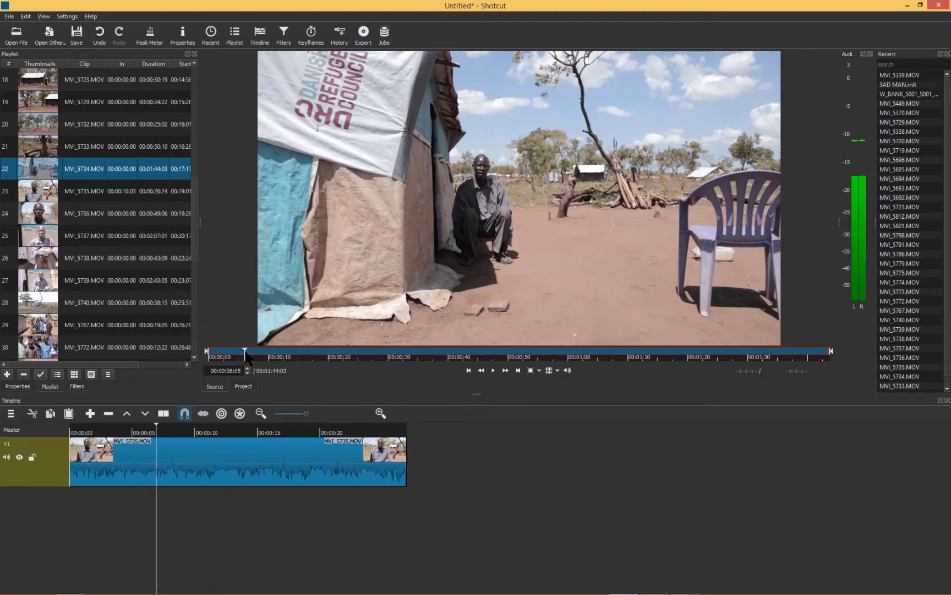
{"action": "key", "text": "o"}
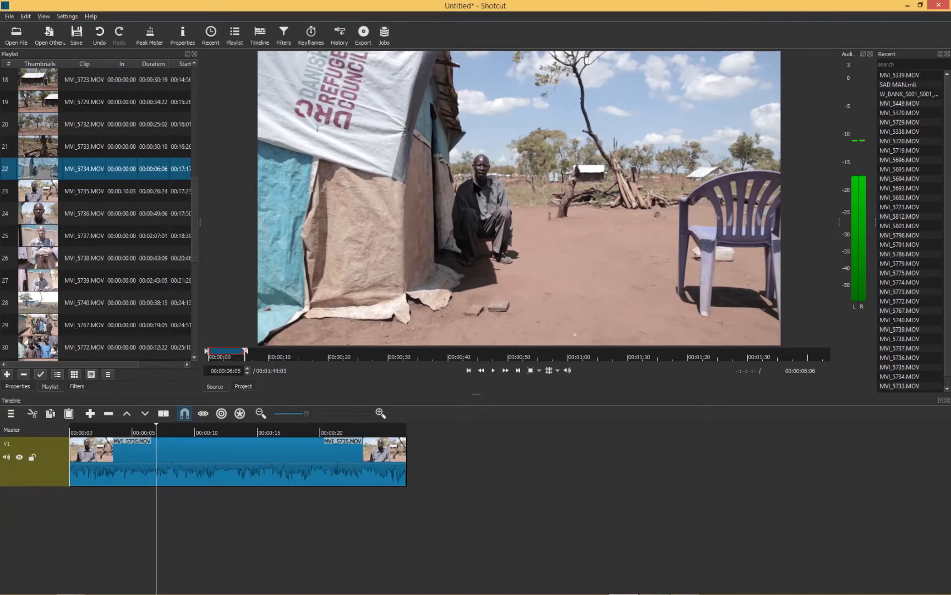
Try placing the trimmed clip MVI_5734.MOV at the start of track V1, and undo the placement
{"action": "left_click_drag", "start_coordinate": [530, 174], "coordinate": [72, 416]}
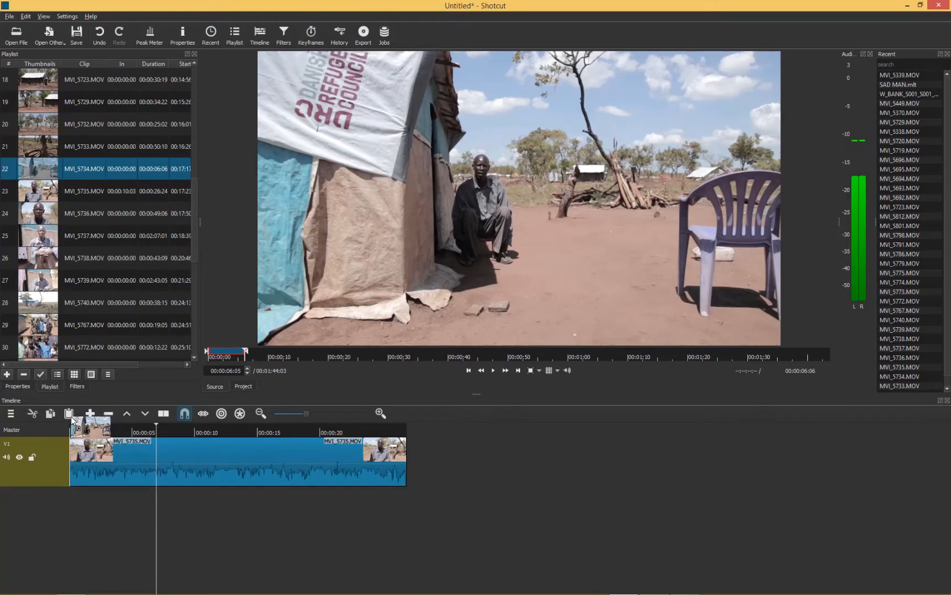
{"action": "left_click_drag", "start_coordinate": [72, 416], "coordinate": [73, 420]}
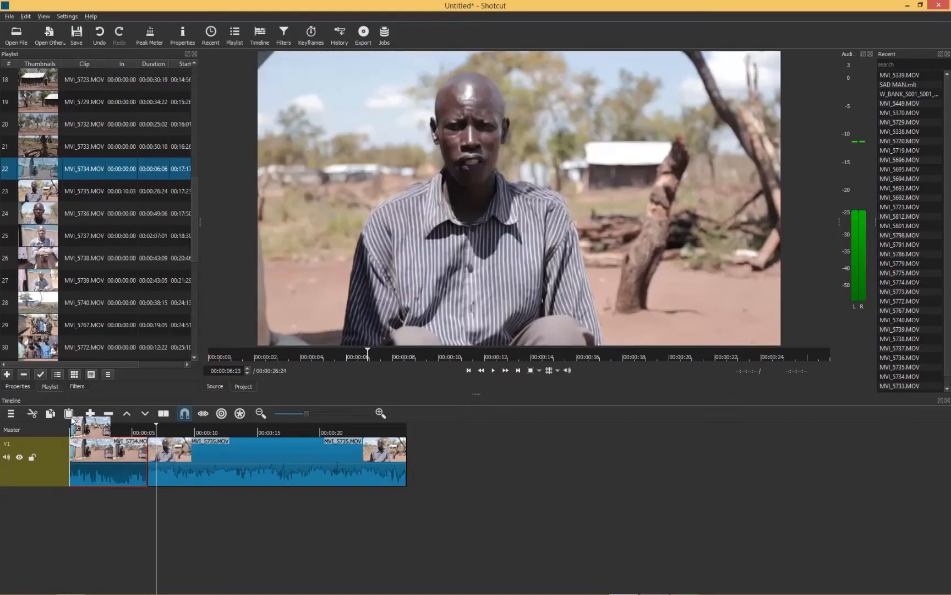
{"action": "key", "text": "ctrl+z"}
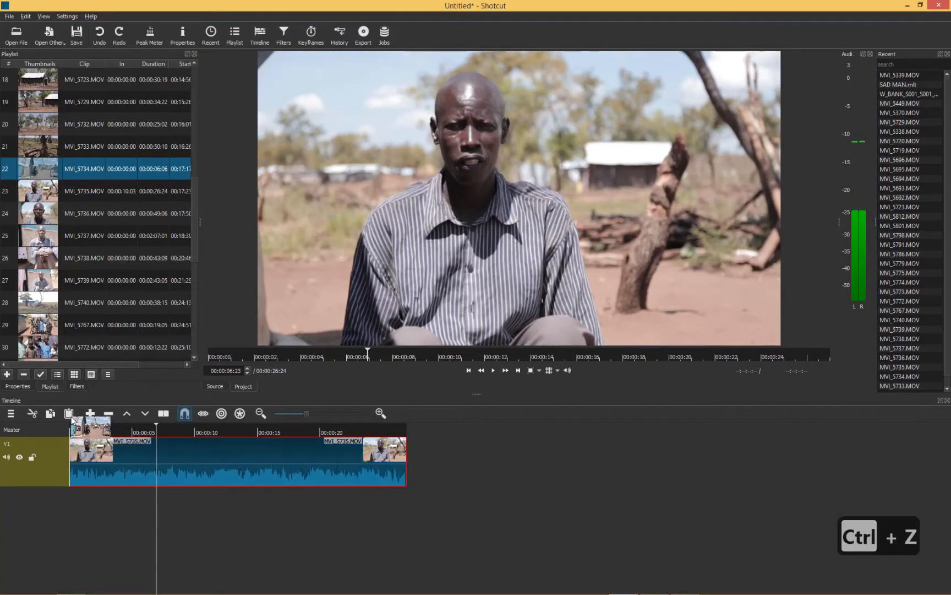
Add a second video track above V1 on the timeline
{"action": "right_click", "coordinate": [40, 427]}
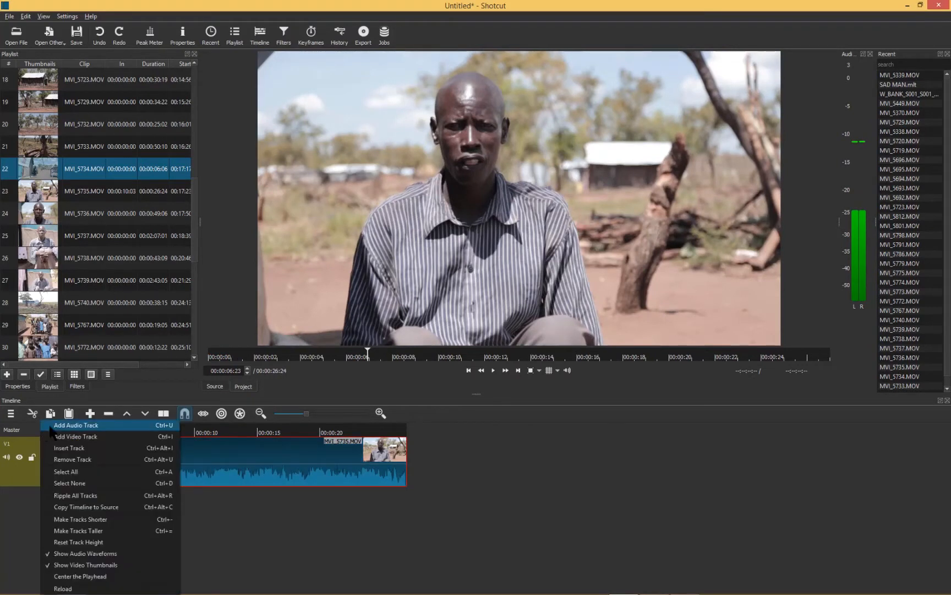
{"action": "left_click", "coordinate": [87, 438]}
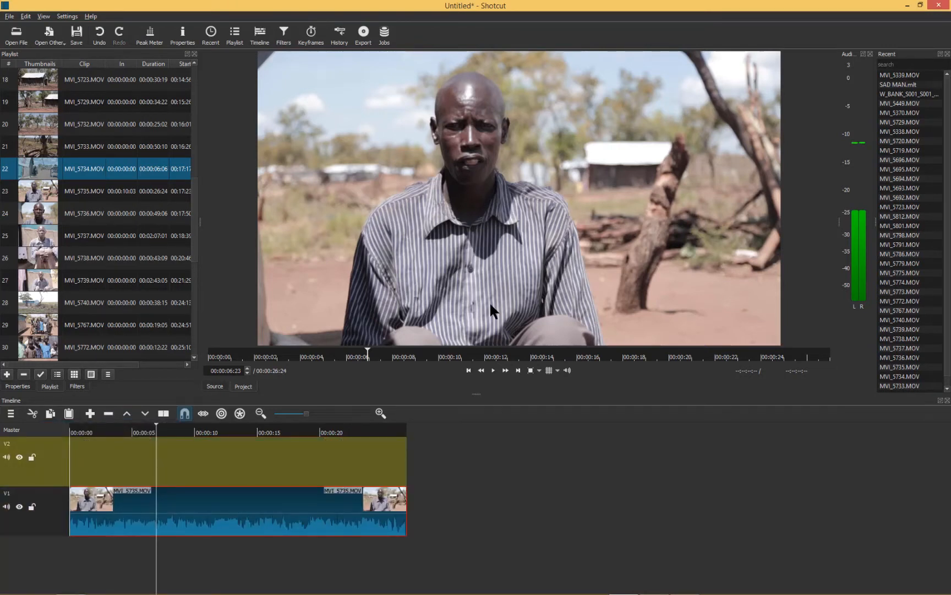
Try to place footage from the project player onto the timeline tracks, and check the source player in between
{"action": "left_click_drag", "start_coordinate": [468, 148], "coordinate": [237, 463]}
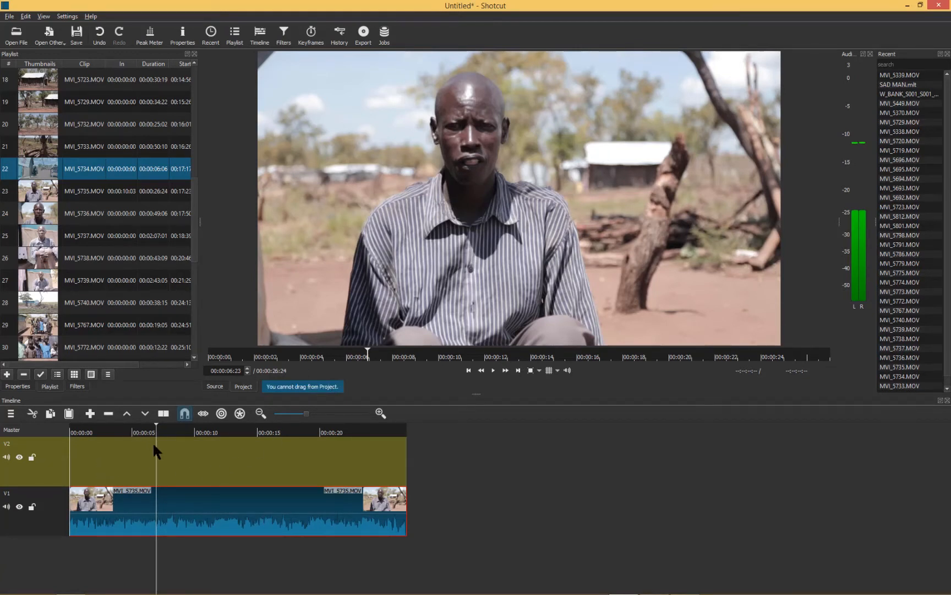
{"action": "left_click", "coordinate": [540, 458]}
{"action": "left_click", "coordinate": [213, 453]}
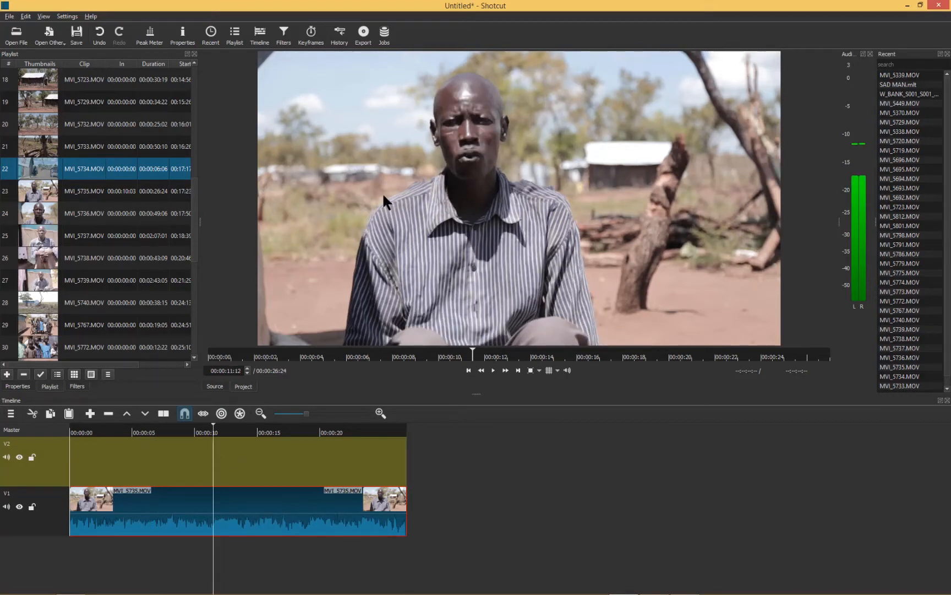
{"action": "left_click_drag", "start_coordinate": [383, 196], "coordinate": [146, 530]}
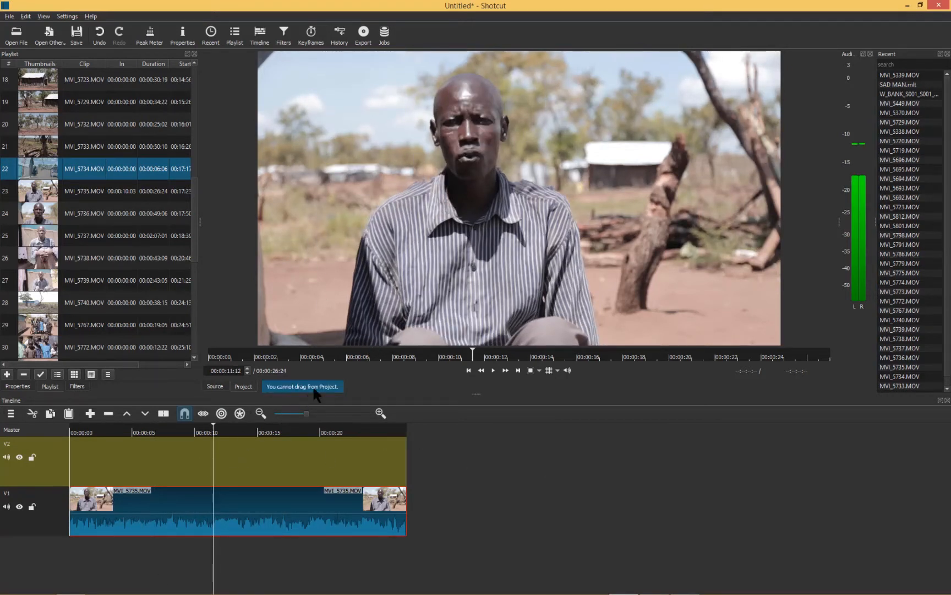
{"action": "left_click", "coordinate": [216, 386]}
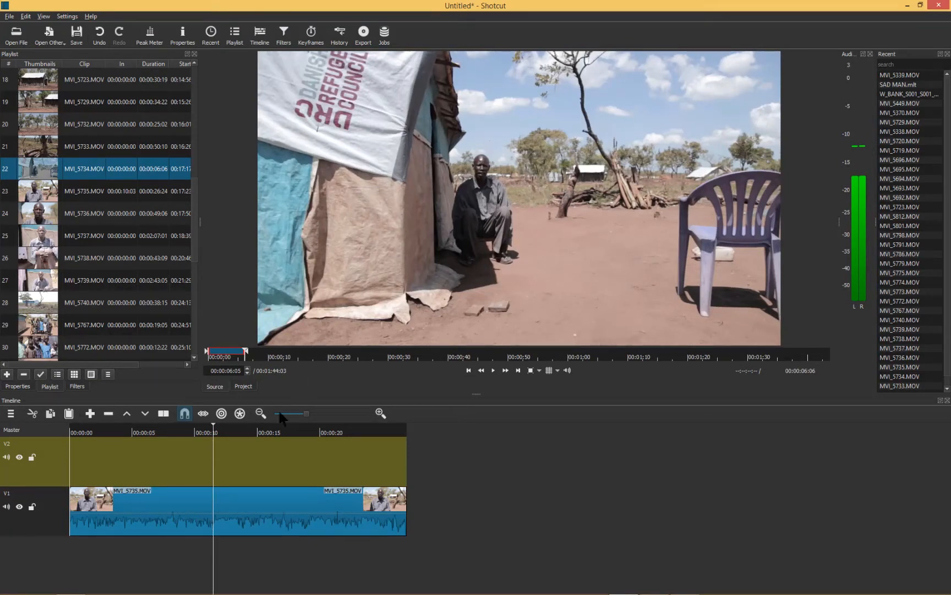
{"action": "left_click", "coordinate": [243, 386]}
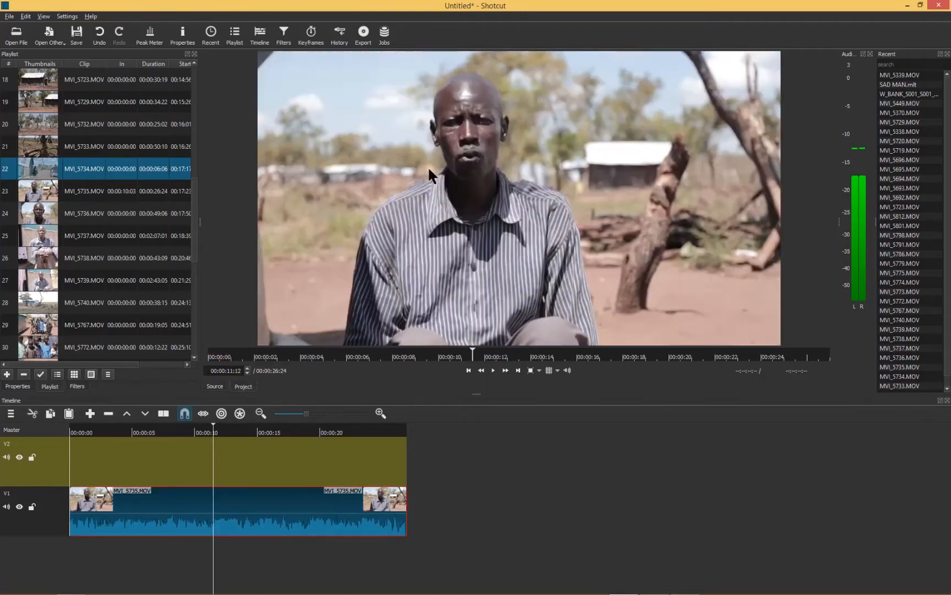
{"action": "left_click_drag", "start_coordinate": [434, 132], "coordinate": [206, 450]}
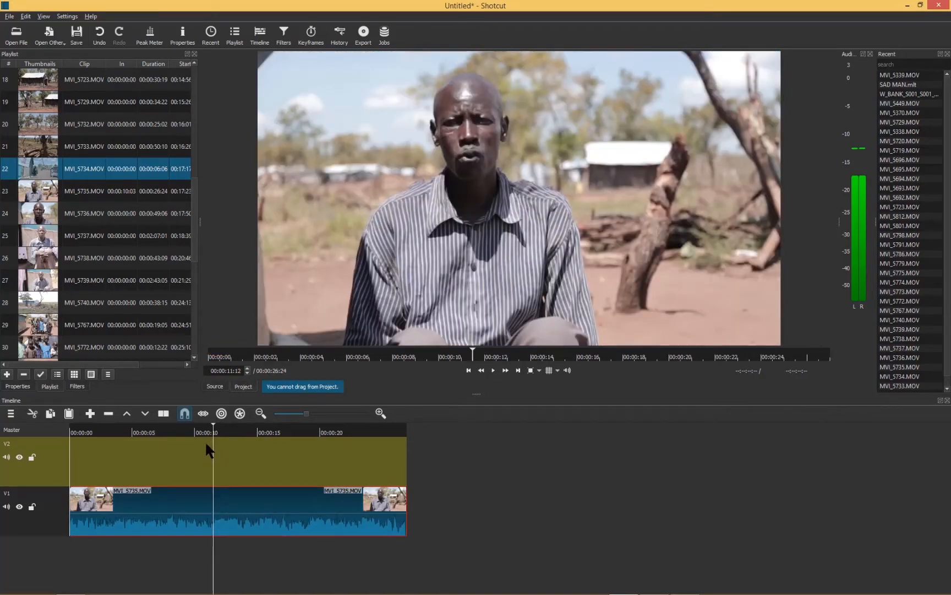
Place the trimmed clip MVI_5734.MOV from the source player at the start of track V2 and play its first seconds
{"action": "left_click", "coordinate": [215, 386]}
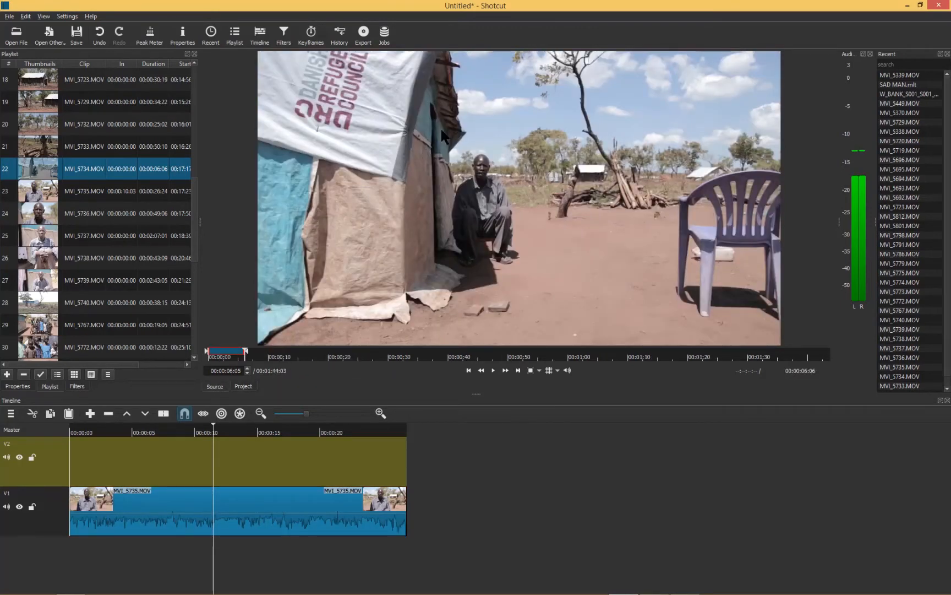
{"action": "left_click_drag", "start_coordinate": [444, 135], "coordinate": [56, 505]}
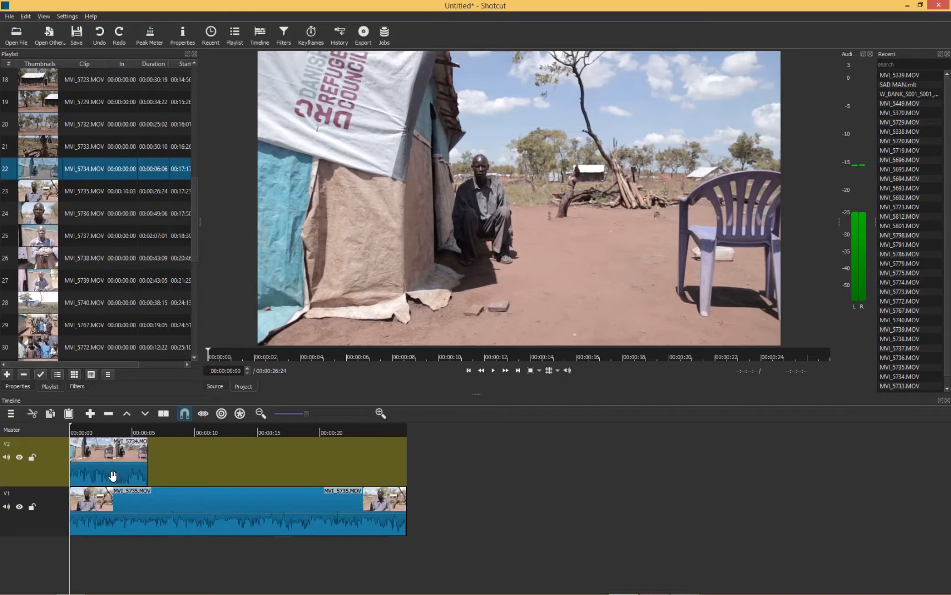
{"action": "key", "text": "space"}
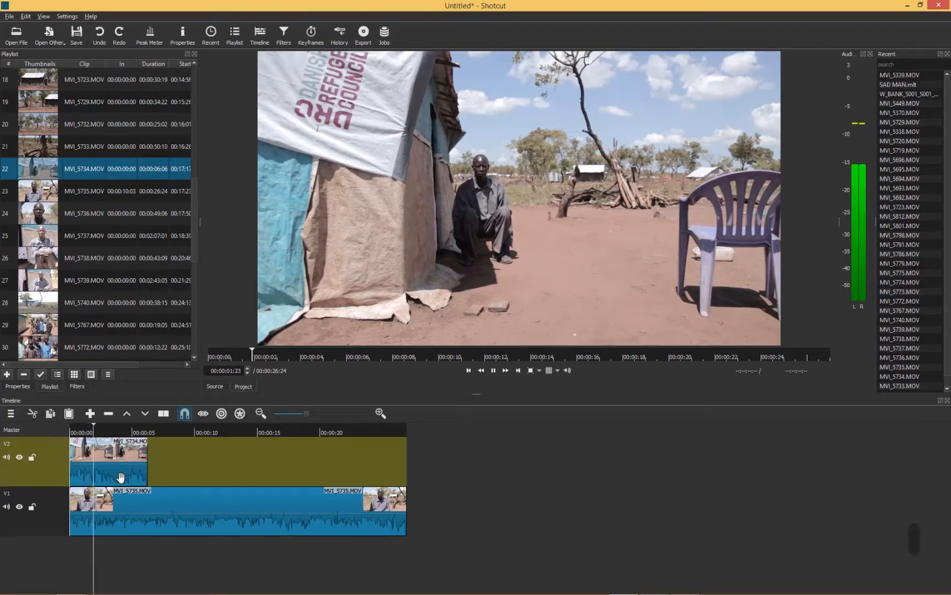
{"action": "key", "text": "space"}
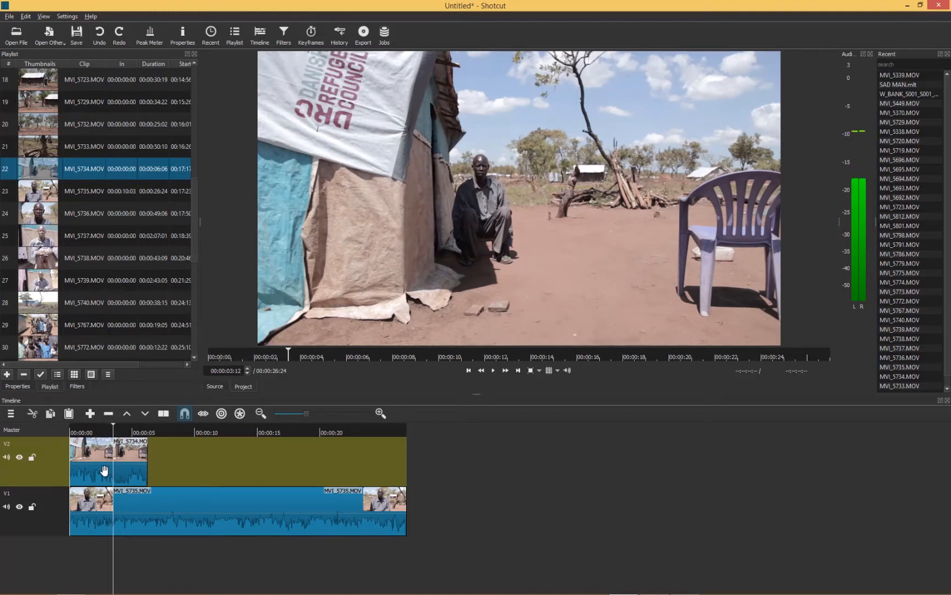
Detach the audio of clip MVI_5734.MOV on track V2 and remove the detached audio clip from track A1
{"action": "right_click", "coordinate": [105, 470]}
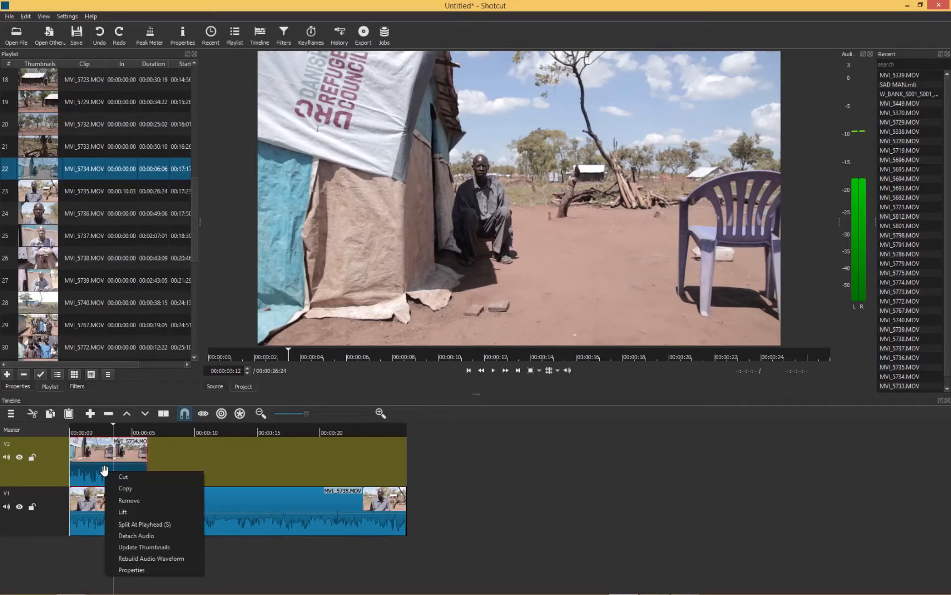
{"action": "left_click", "coordinate": [139, 539]}
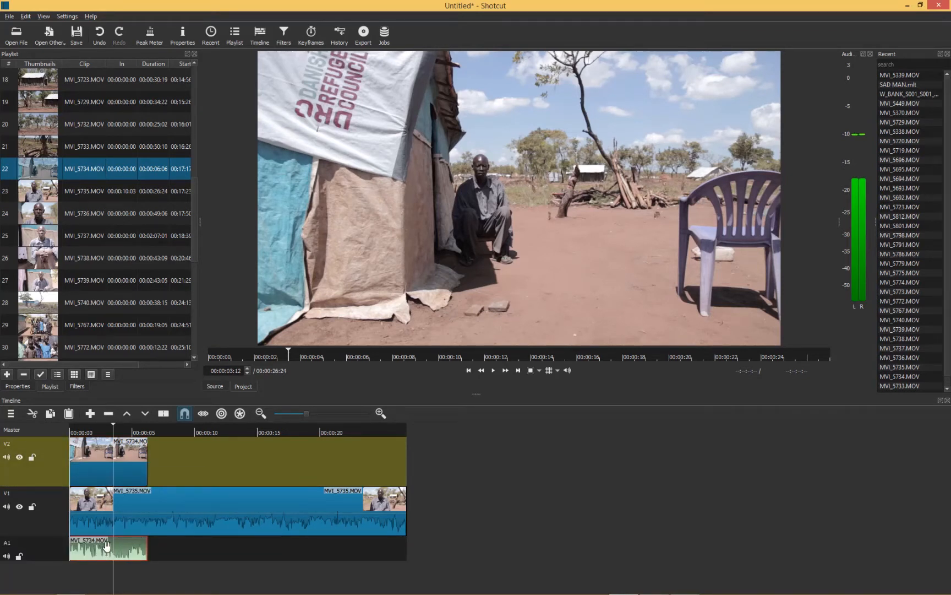
{"action": "right_click", "coordinate": [105, 545]}
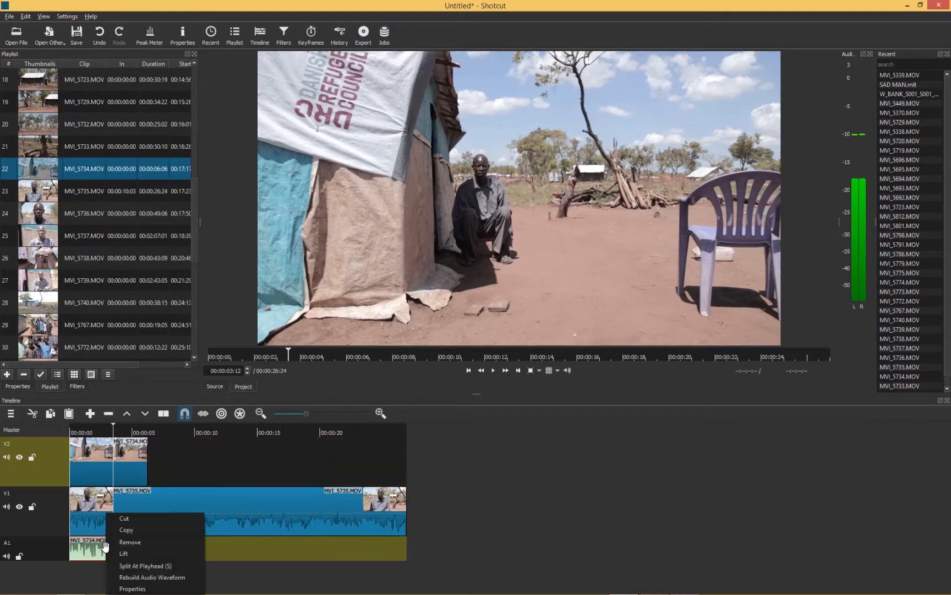
{"action": "left_click", "coordinate": [132, 542]}
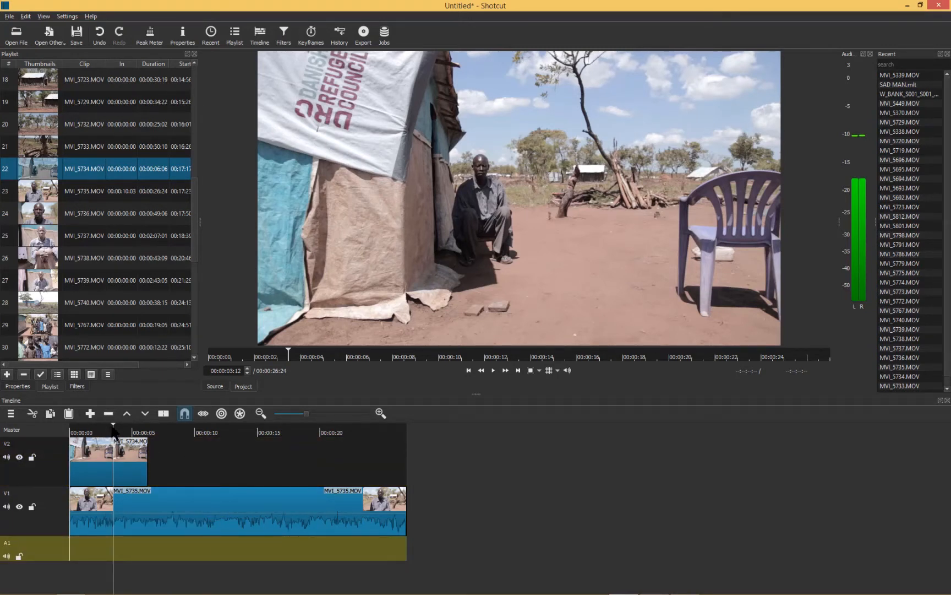
Review the timeline at its start, under the V2 clip and at 00:00:12:00, and return to its beginning
{"action": "left_click", "coordinate": [77, 432]}
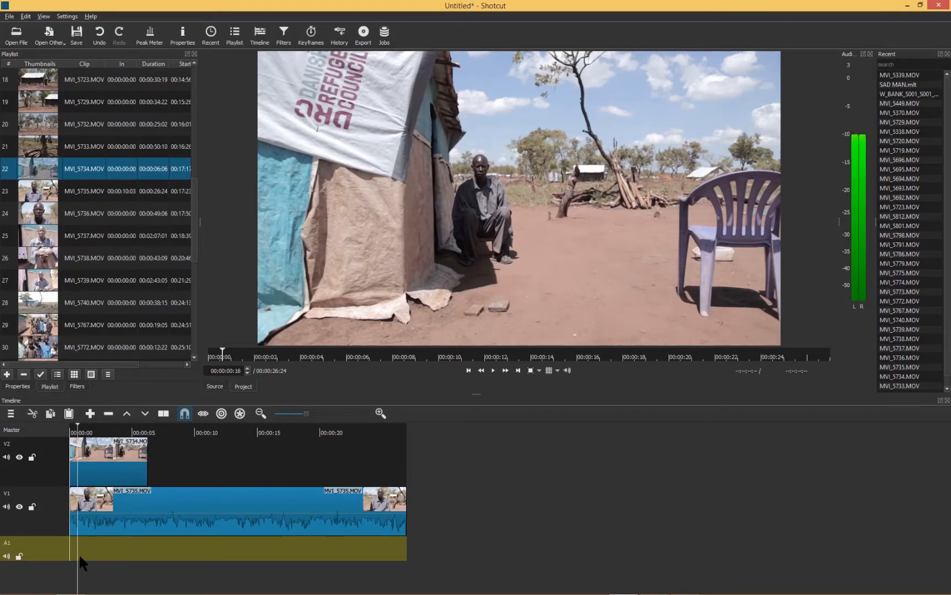
{"action": "key", "text": "Home"}
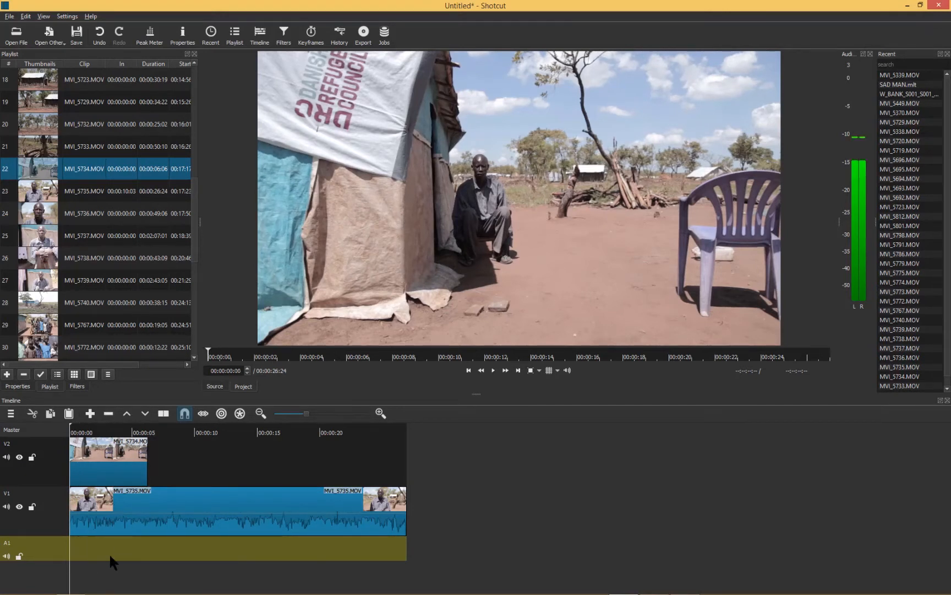
{"action": "left_click", "coordinate": [115, 432]}
{"action": "left_click", "coordinate": [219, 431]}
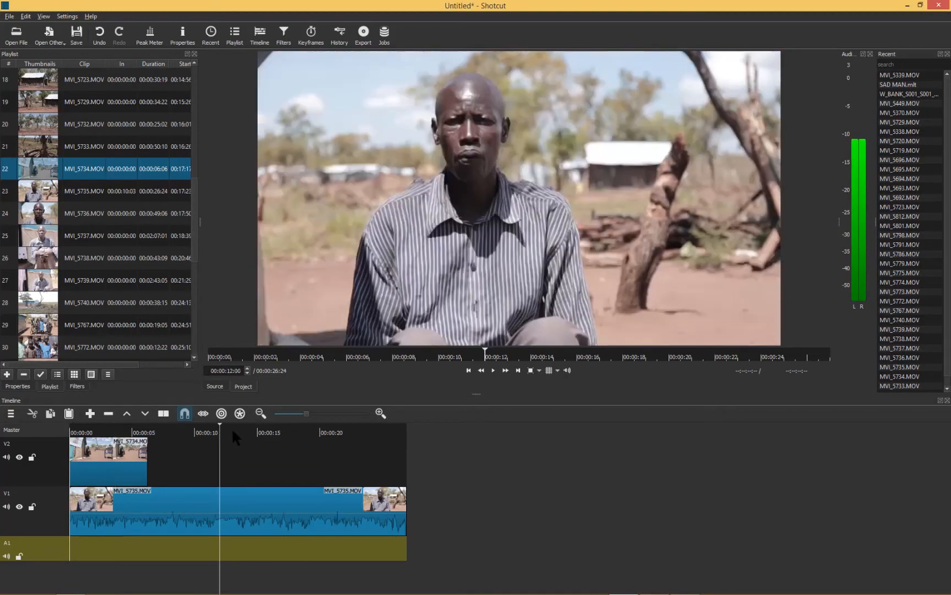
{"action": "left_click", "coordinate": [72, 432]}
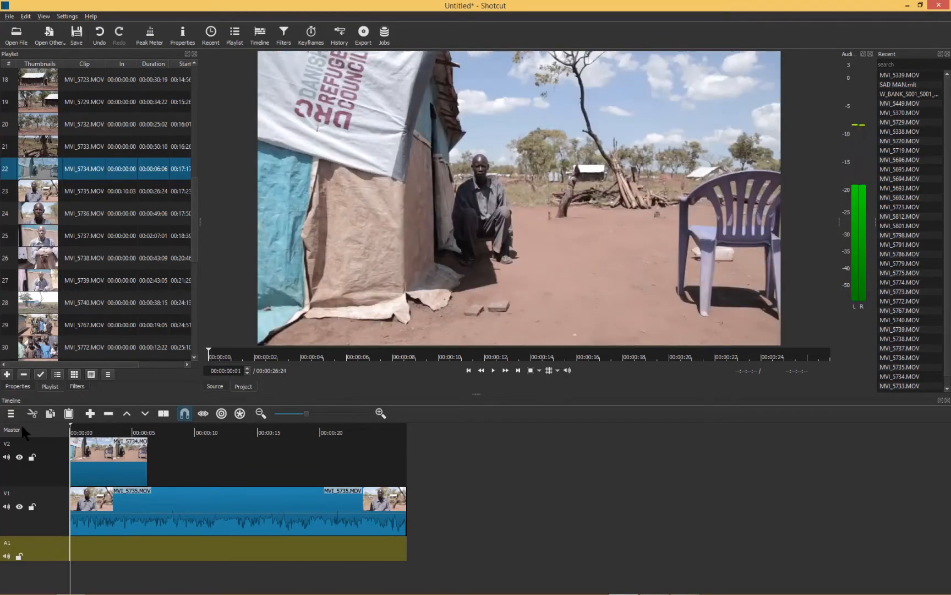
Review the timeline at 00:00:04:04 and 00:00:08:24, then jump forward and back between the clip edges from its beginning
{"action": "left_click", "coordinate": [122, 434]}
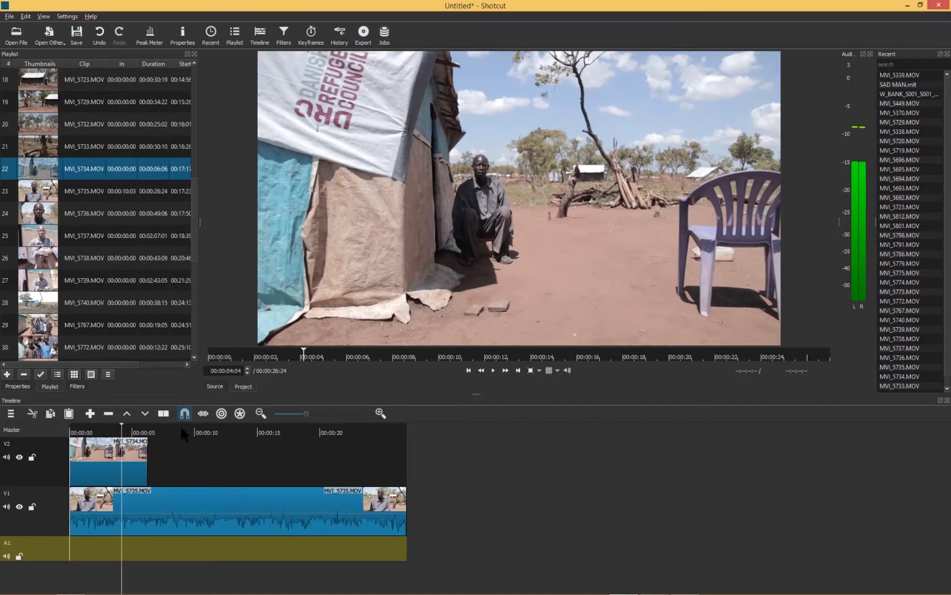
{"action": "left_click", "coordinate": [180, 425]}
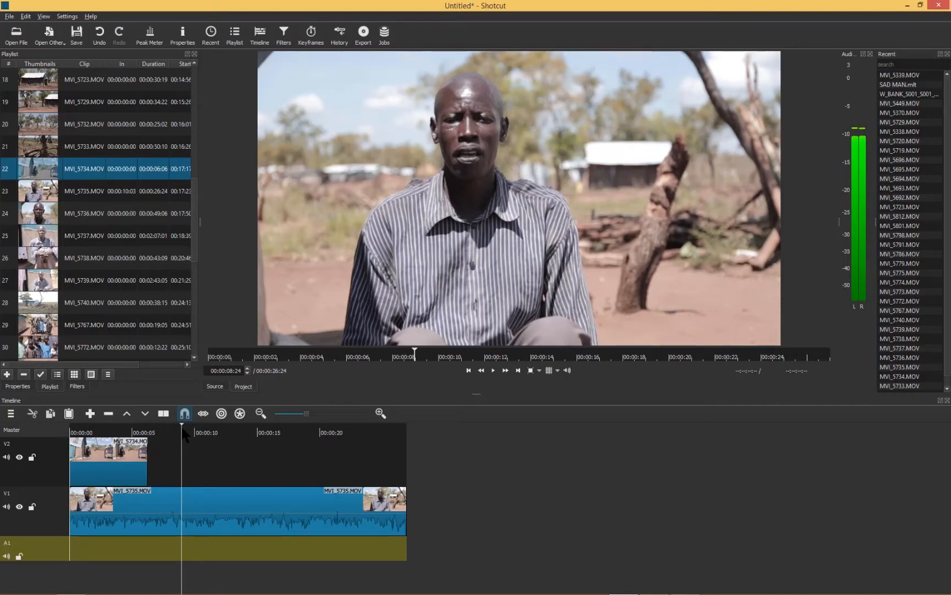
{"action": "key", "text": "Home"}
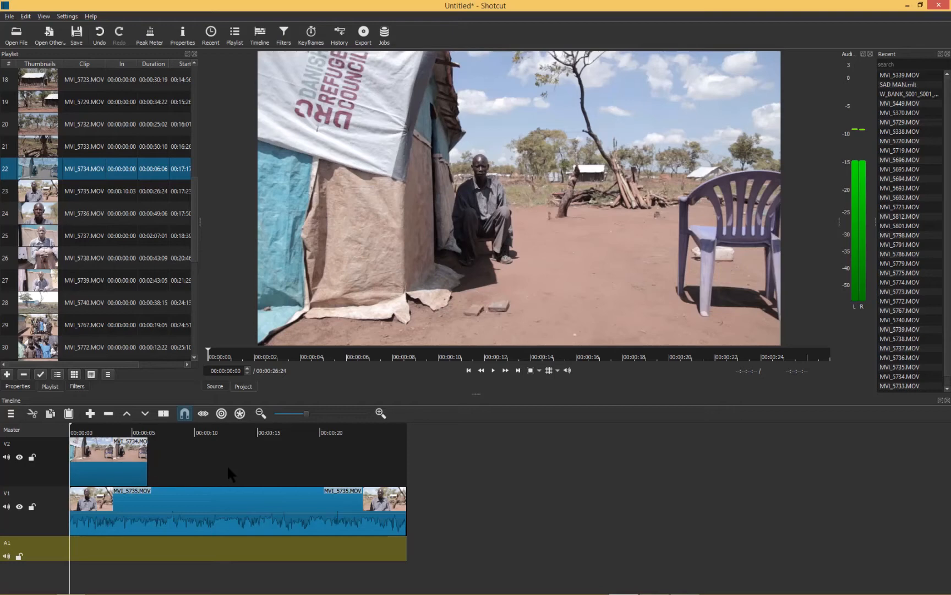
{"action": "key", "text": "alt+Right"}
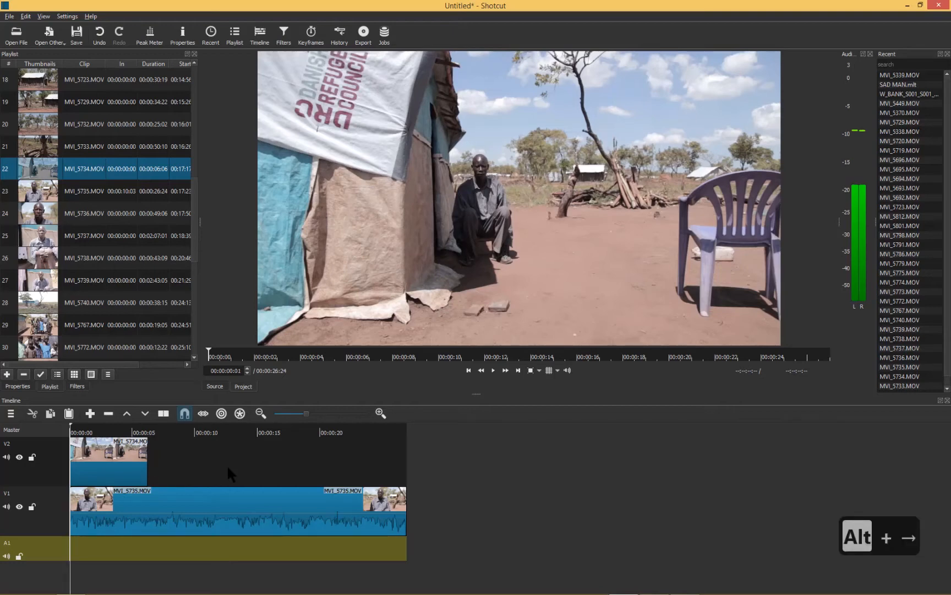
{"action": "key", "text": "alt+Right"}
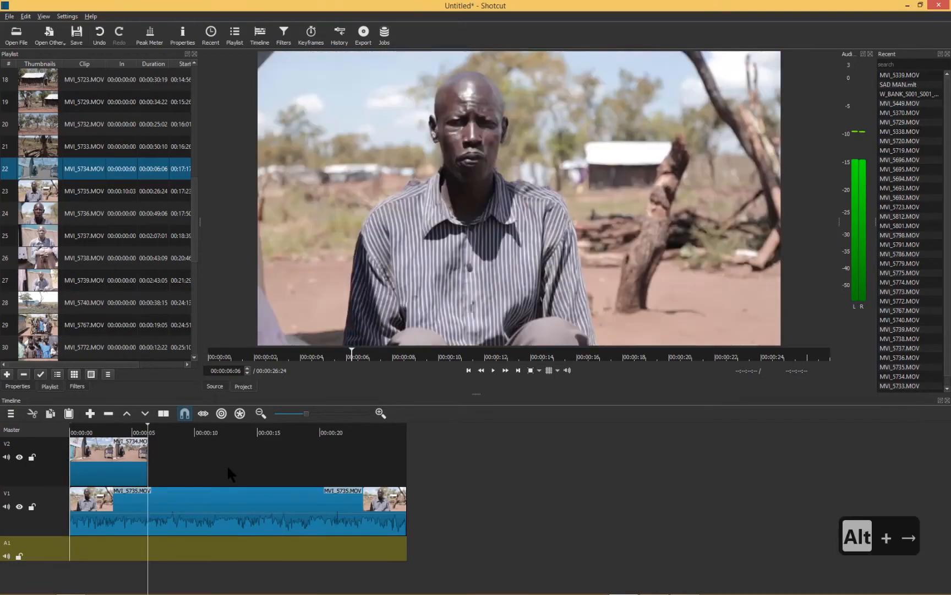
{"action": "key", "text": "alt+Right"}
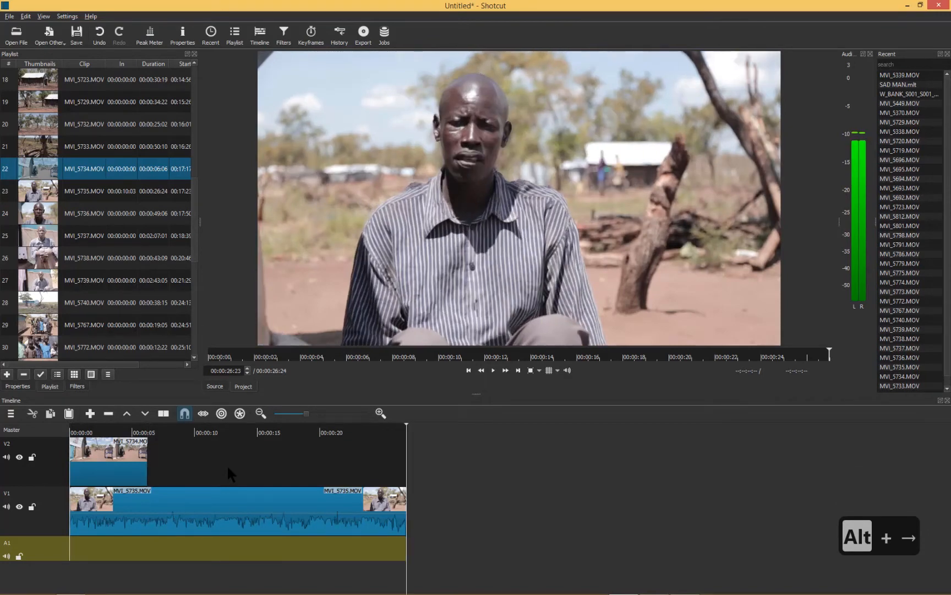
{"action": "key", "text": "alt+Left"}
{"action": "key", "text": "alt+Left"}
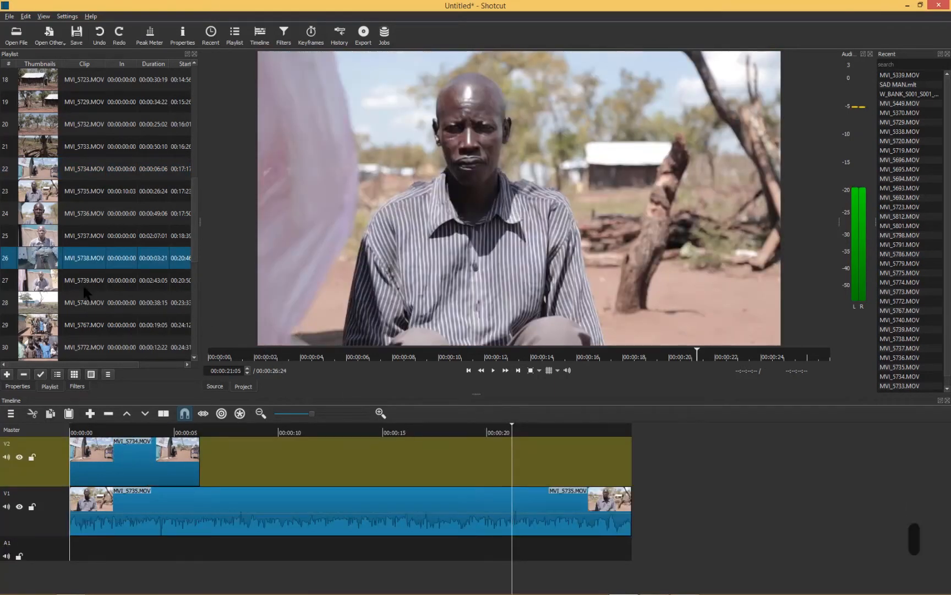
Open MVI_5339.MOV from the playlist in the source player, play it and set its out point at 00:00:04:10
{"action": "left_click", "coordinate": [44, 325]}
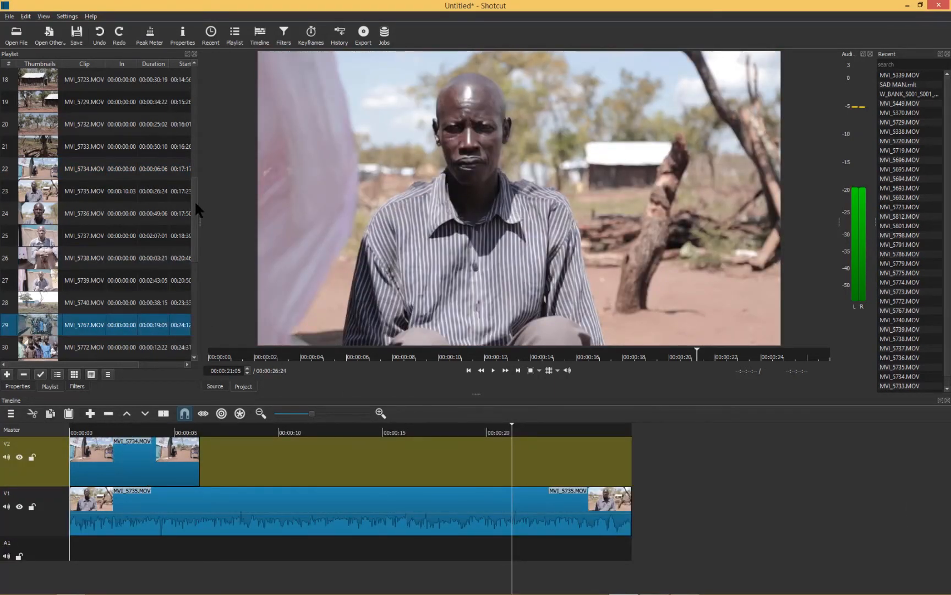
{"action": "scroll", "coordinate": [196, 209], "scroll_direction": "down", "scroll_amount": 3}
{"action": "scroll", "coordinate": [199, 270], "scroll_direction": "down", "scroll_amount": 2}
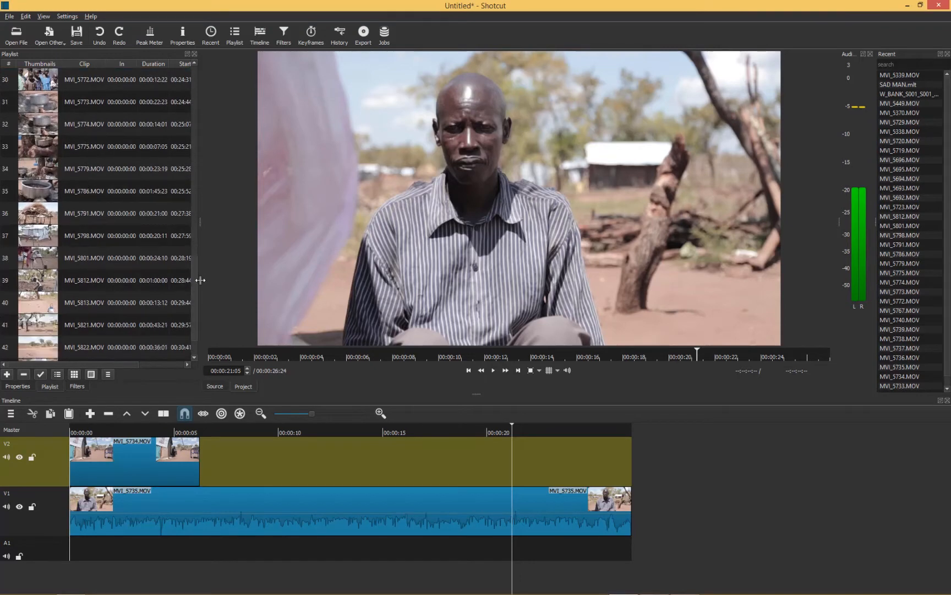
{"action": "scroll", "coordinate": [198, 309], "scroll_direction": "up", "scroll_amount": 10}
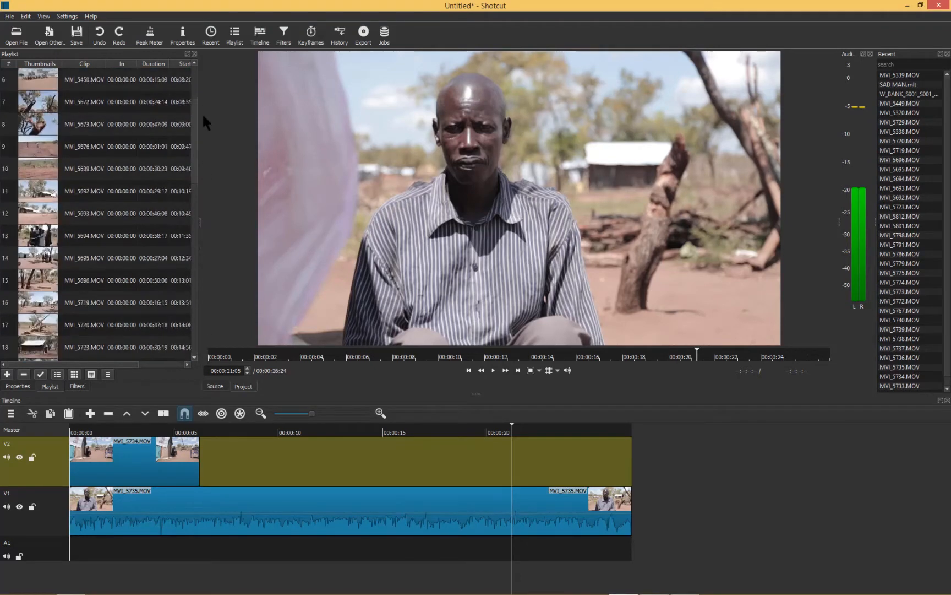
{"action": "double_click", "coordinate": [44, 83]}
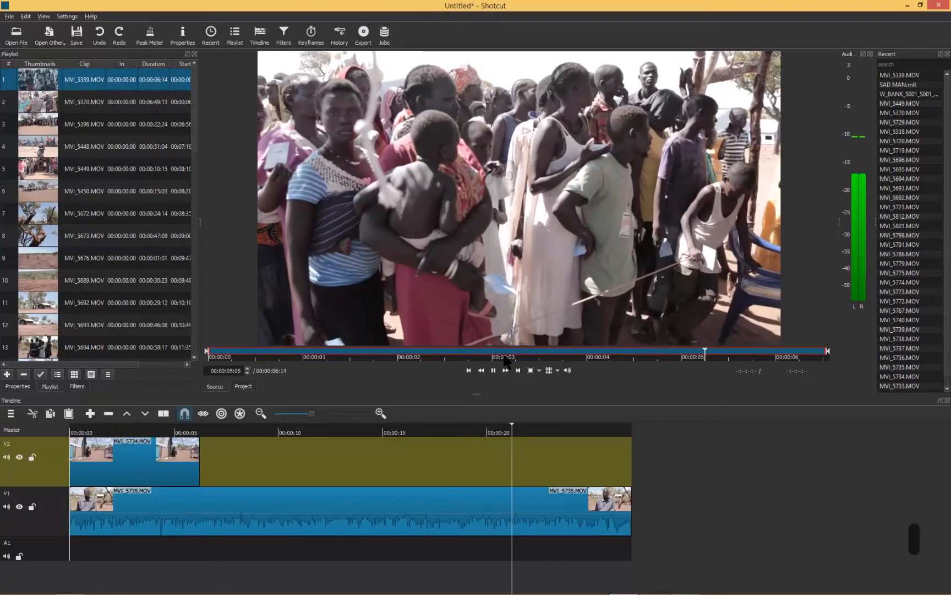
{"action": "key", "text": "space"}
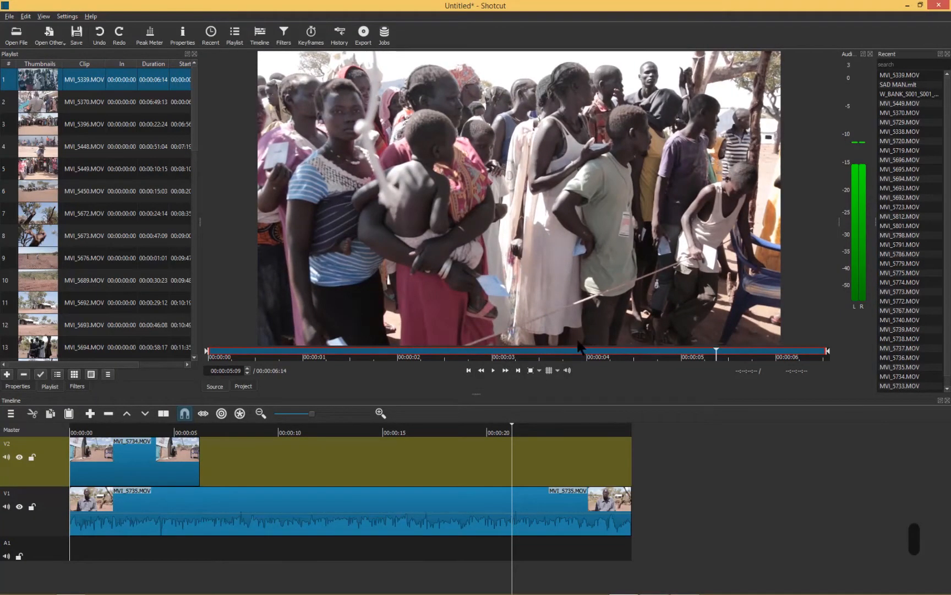
{"action": "key", "text": "space"}
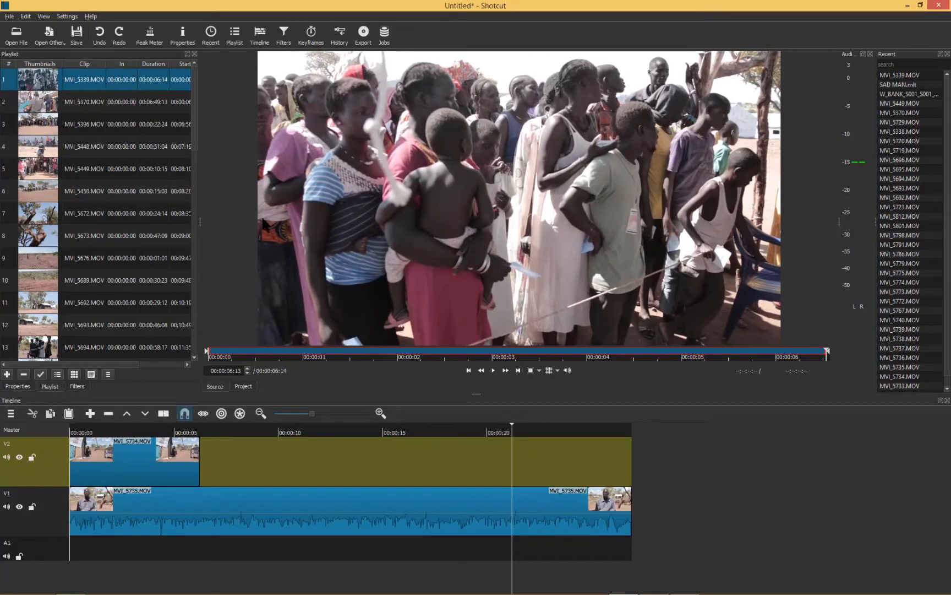
{"action": "key", "text": "space"}
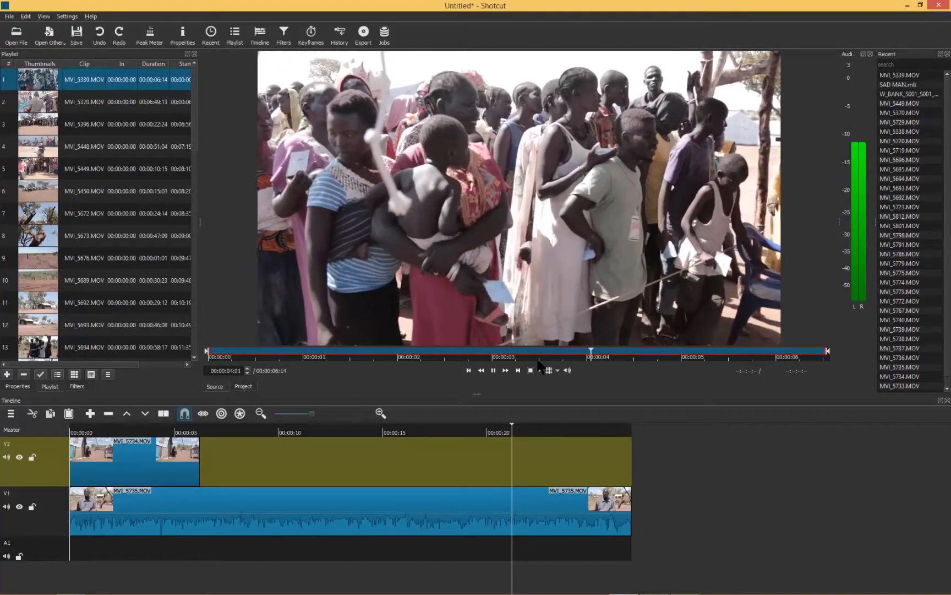
{"action": "key", "text": "space"}
{"action": "key", "text": "o"}
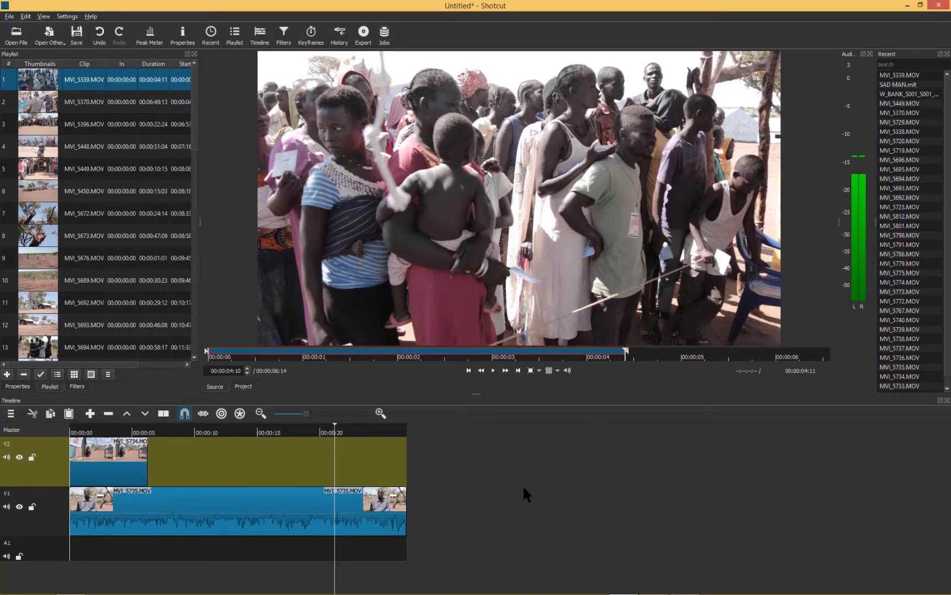
Play the end of the interview and split clip MVI_5735.MOV on track V1 at 00:00:21:05
{"action": "left_click", "coordinate": [518, 461]}
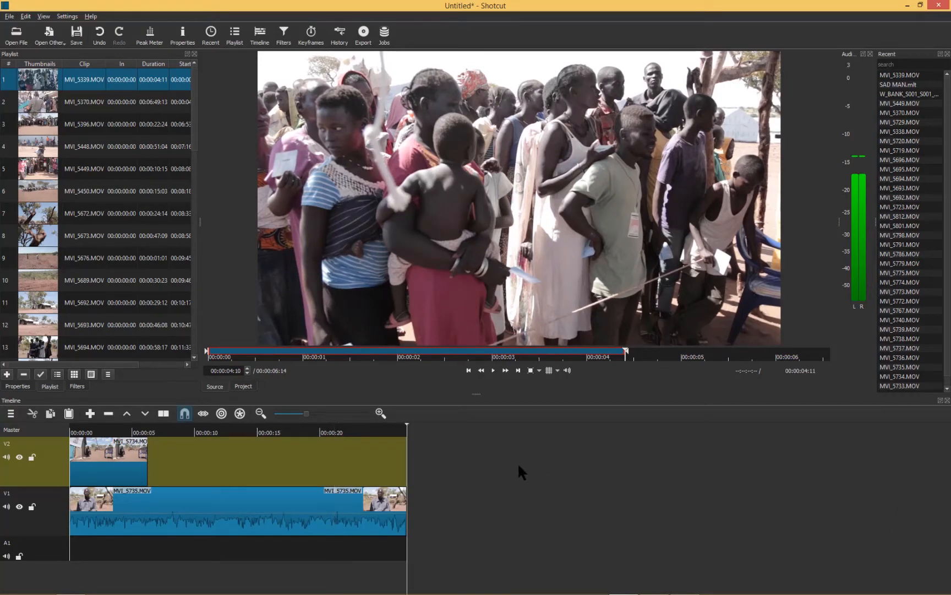
{"action": "left_click", "coordinate": [298, 435]}
{"action": "key", "text": "space"}
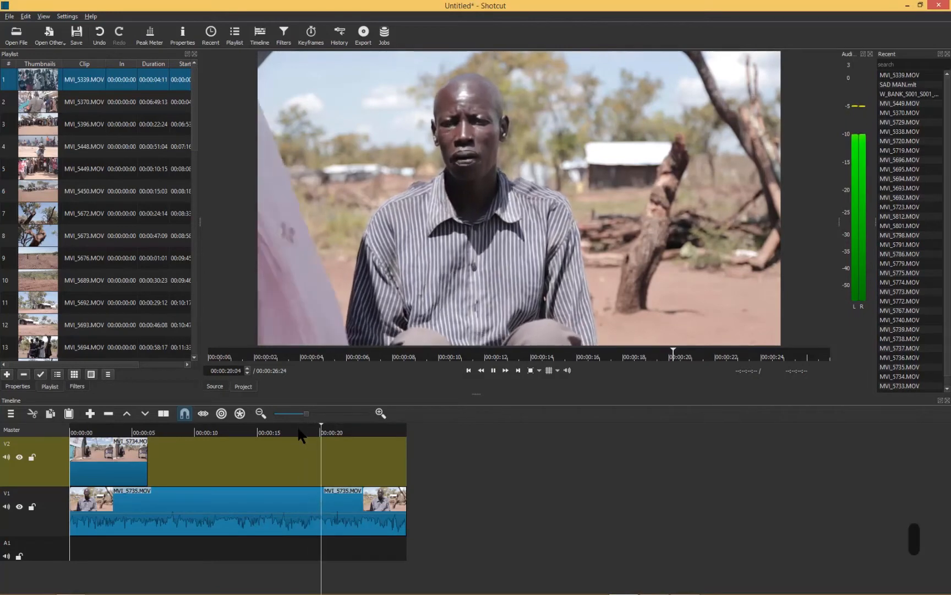
{"action": "key", "text": "space"}
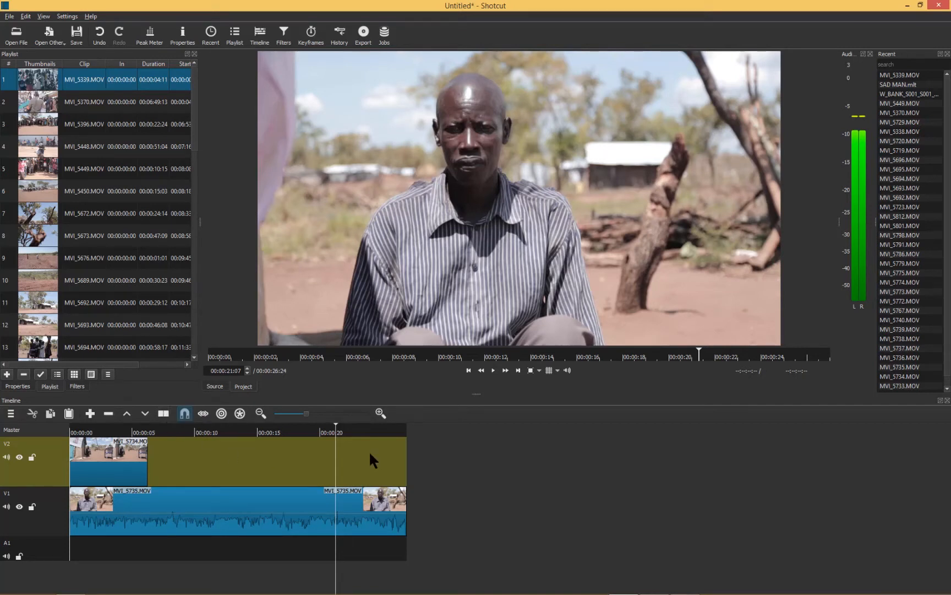
{"action": "key", "text": "Left"}
{"action": "key", "text": "Left"}
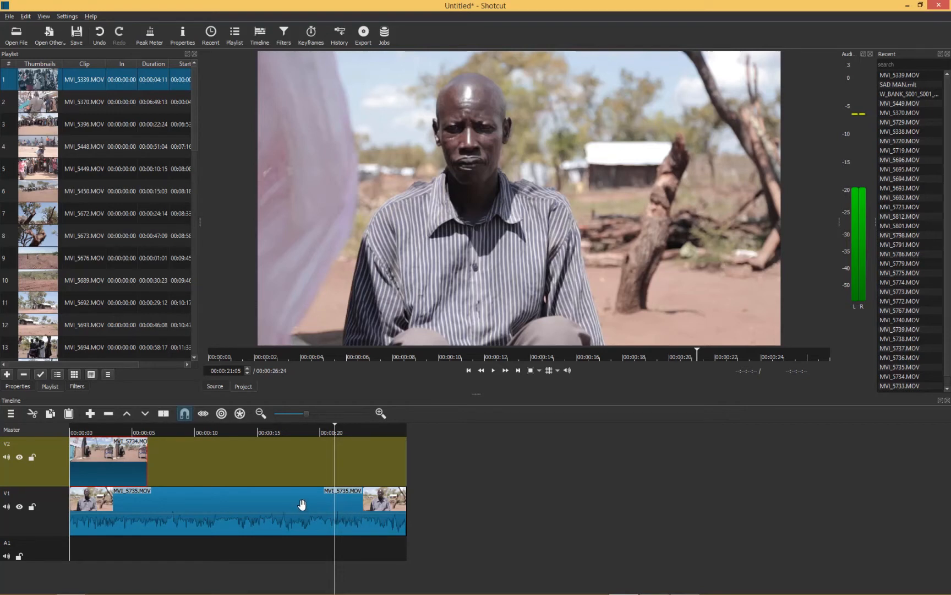
{"action": "key", "text": "s"}
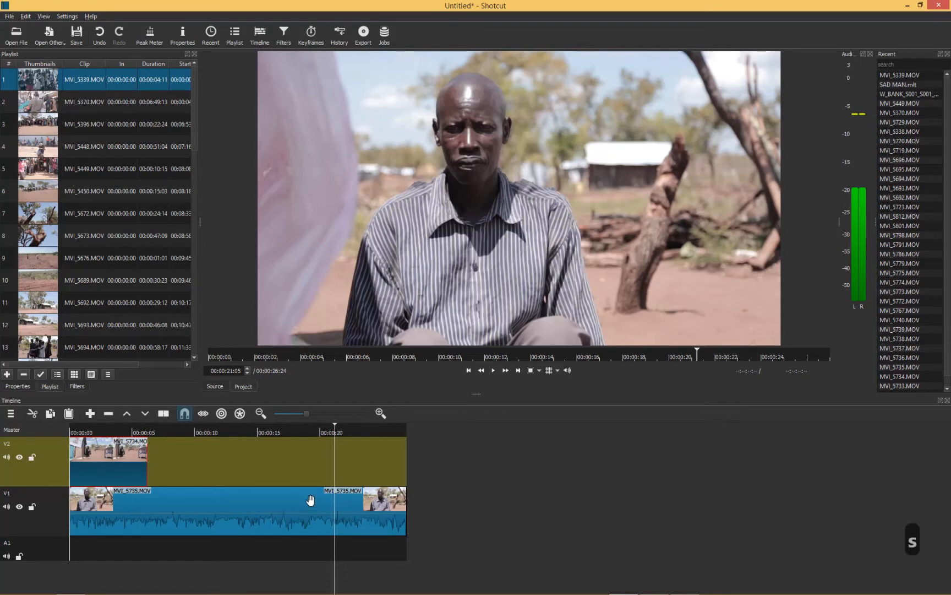
{"action": "left_click", "coordinate": [312, 504]}
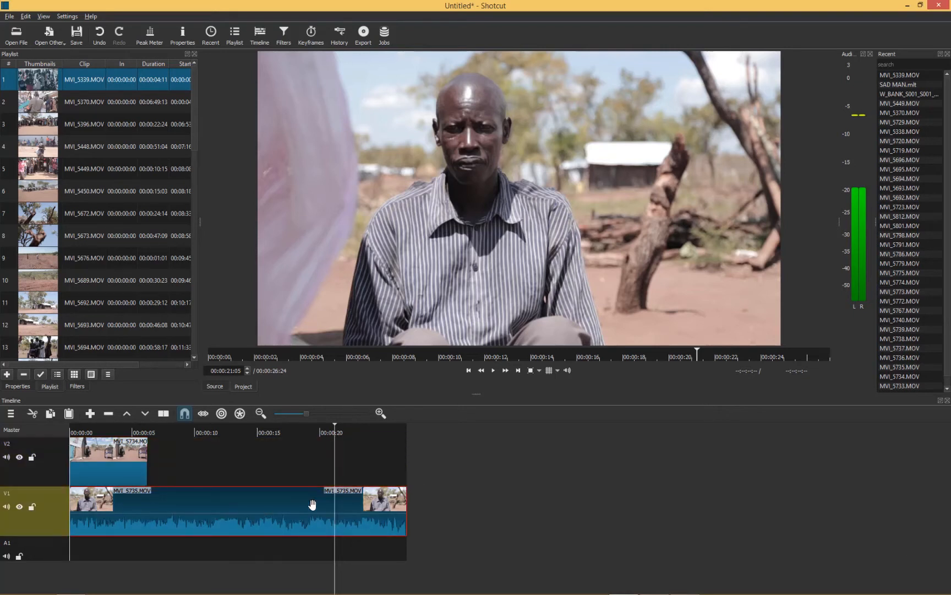
{"action": "key", "text": "s"}
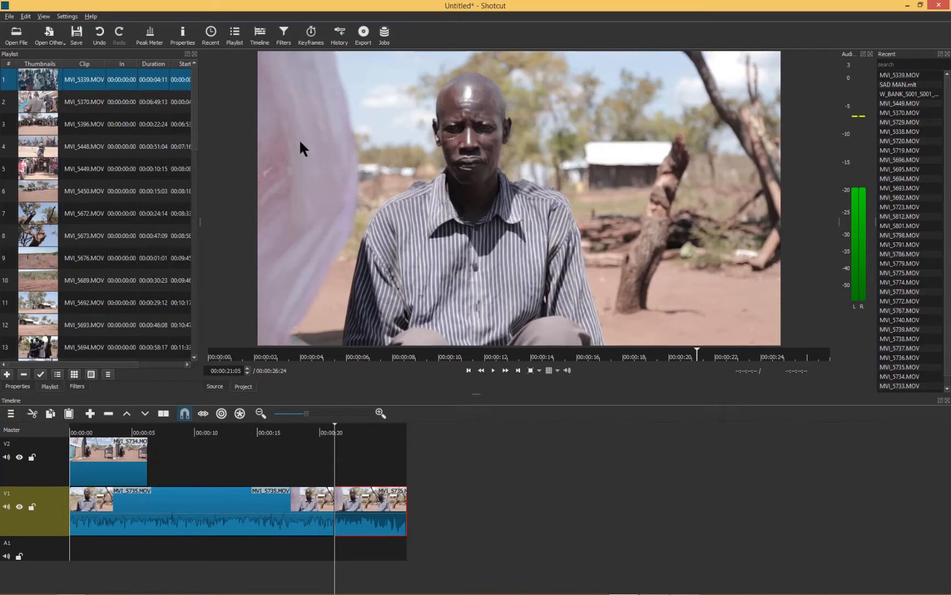
Place MVI_5339.MOV on track V2 at the interview split with its end extended, and move the second interview part on V1 to its end
{"action": "left_click", "coordinate": [216, 386]}
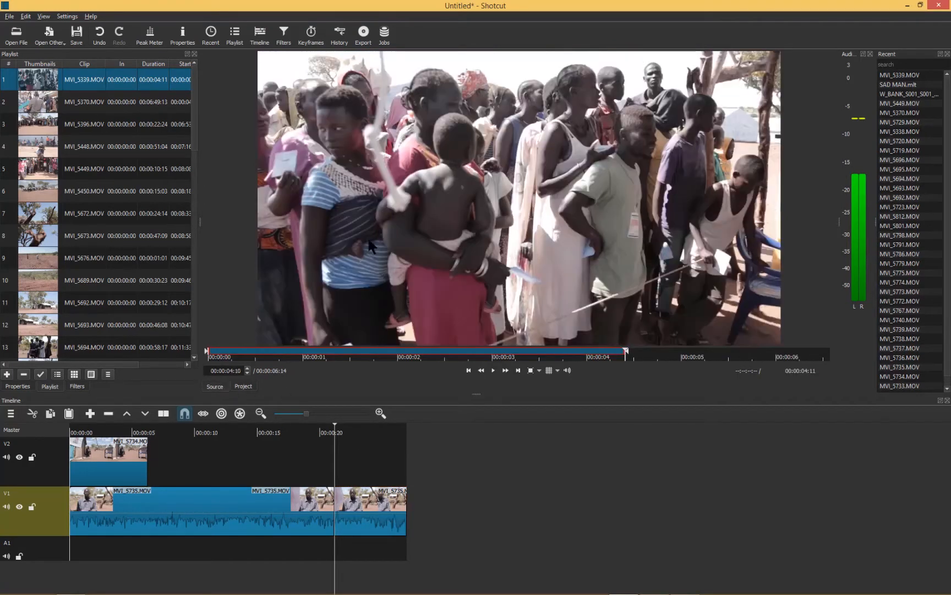
{"action": "left_click_drag", "start_coordinate": [420, 187], "coordinate": [338, 450]}
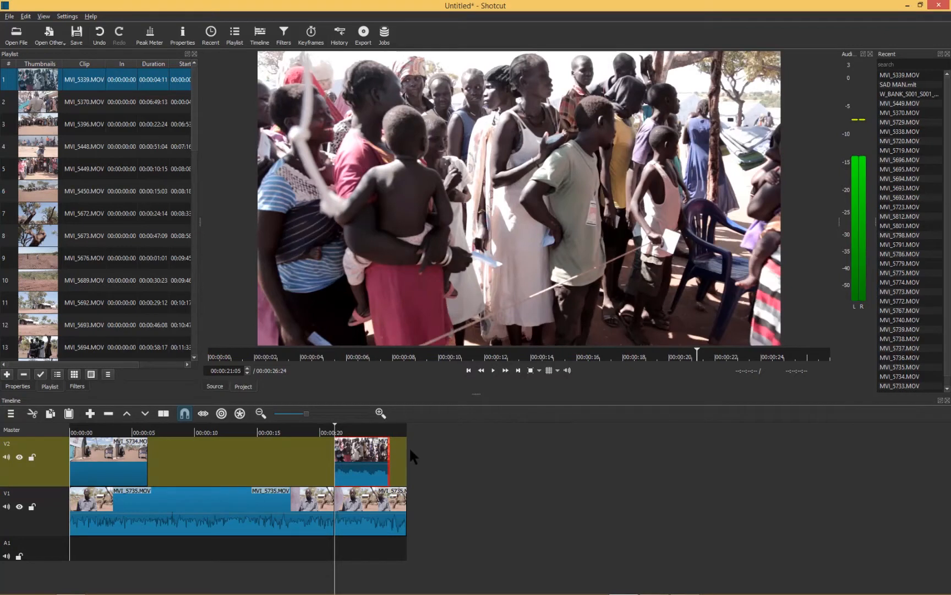
{"action": "left_click_drag", "start_coordinate": [410, 450], "coordinate": [528, 443]}
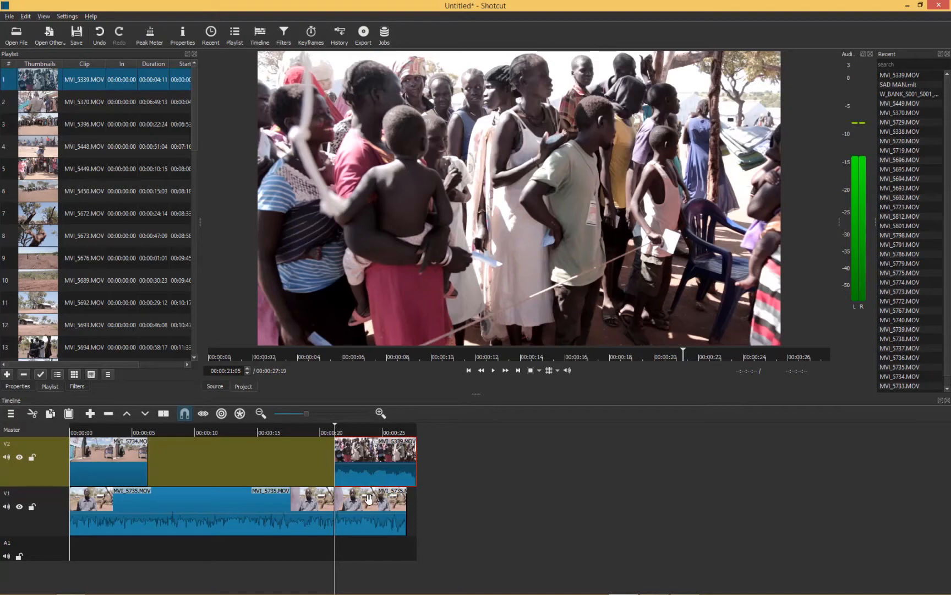
{"action": "left_click_drag", "start_coordinate": [405, 498], "coordinate": [490, 487]}
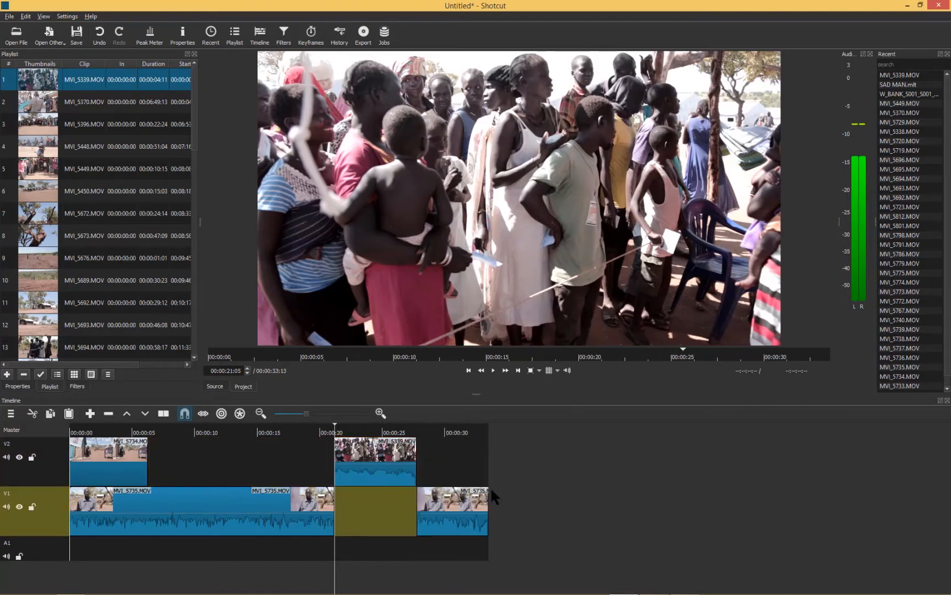
Detach the audio of clip MVI_5339.MOV on track V2 and trim the start of the detached audio to 00:00:24:17
{"action": "left_click_drag", "start_coordinate": [510, 435], "coordinate": [378, 435]}
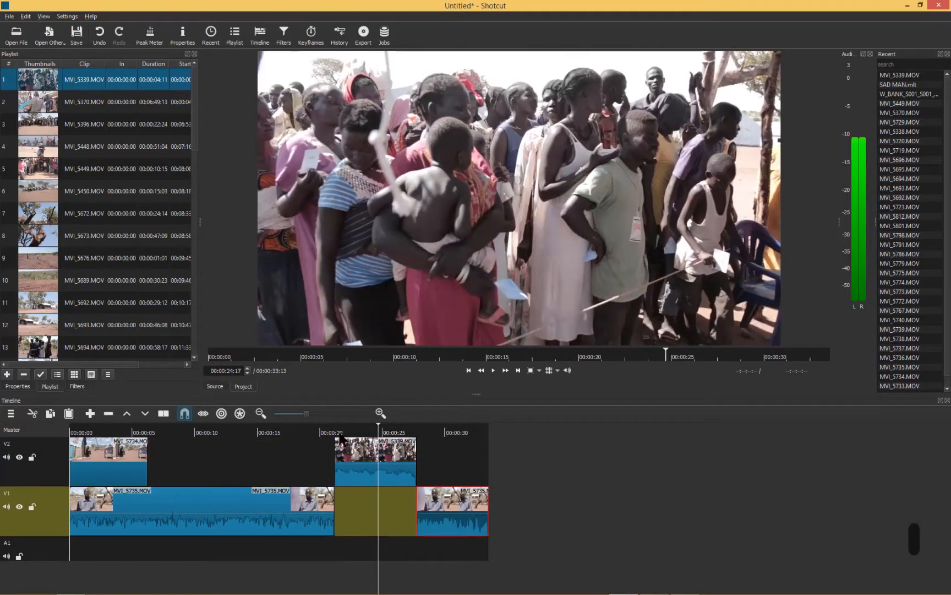
{"action": "right_click", "coordinate": [381, 472]}
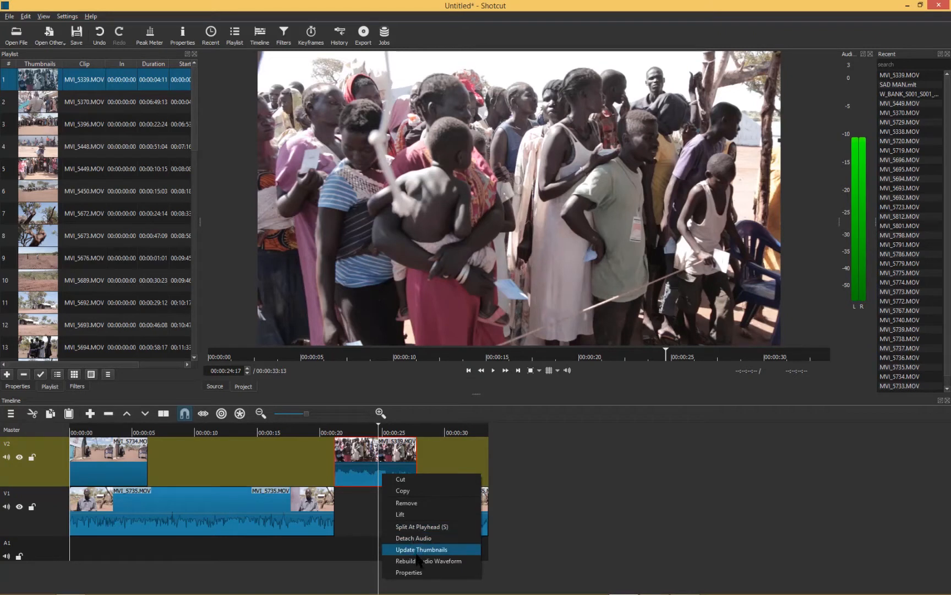
{"action": "left_click", "coordinate": [417, 538]}
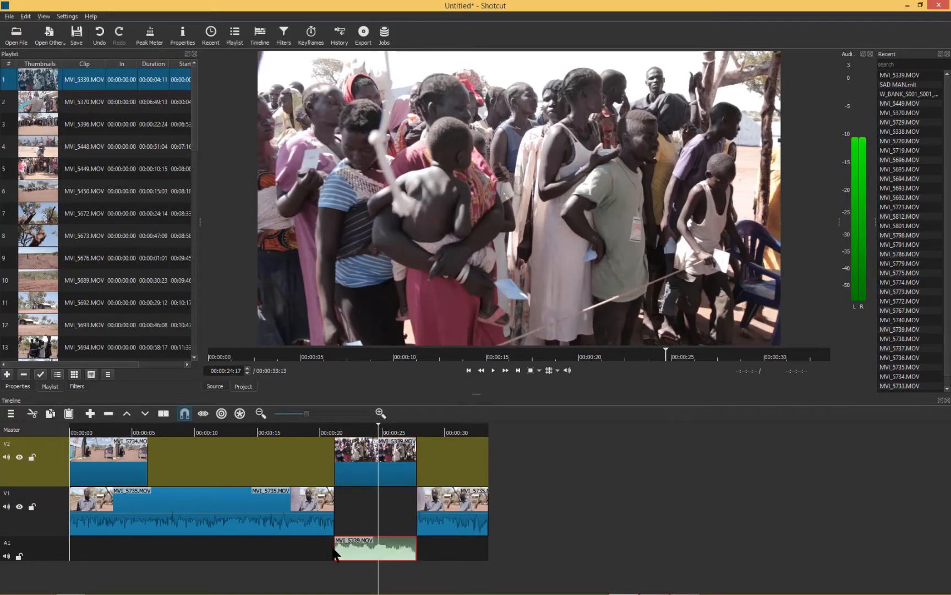
{"action": "left_click_drag", "start_coordinate": [335, 550], "coordinate": [397, 540]}
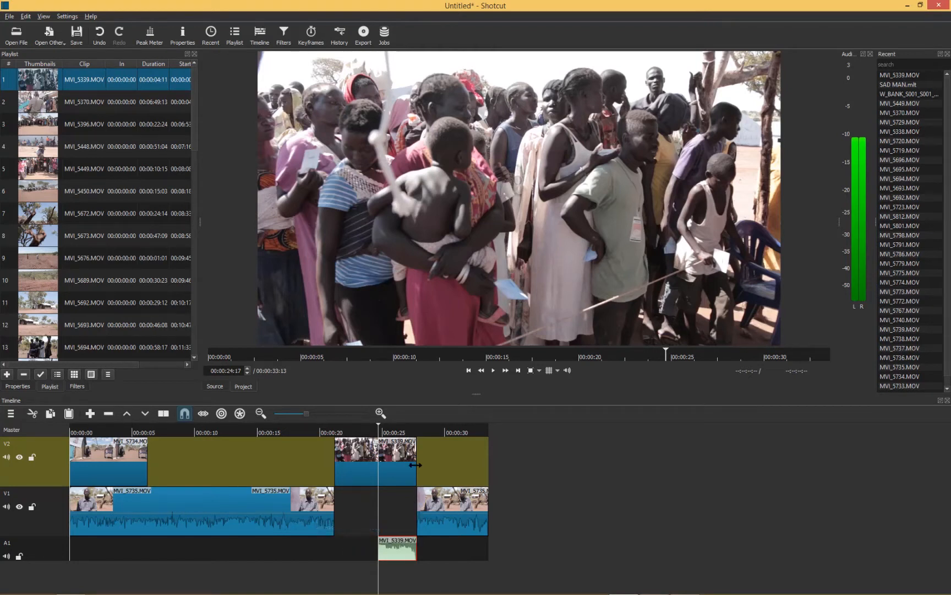
Select the MVI_5339.MOV video and its detached audio and shift both earlier so the audio starts where the first interview part ends
{"action": "left_click", "coordinate": [395, 473]}
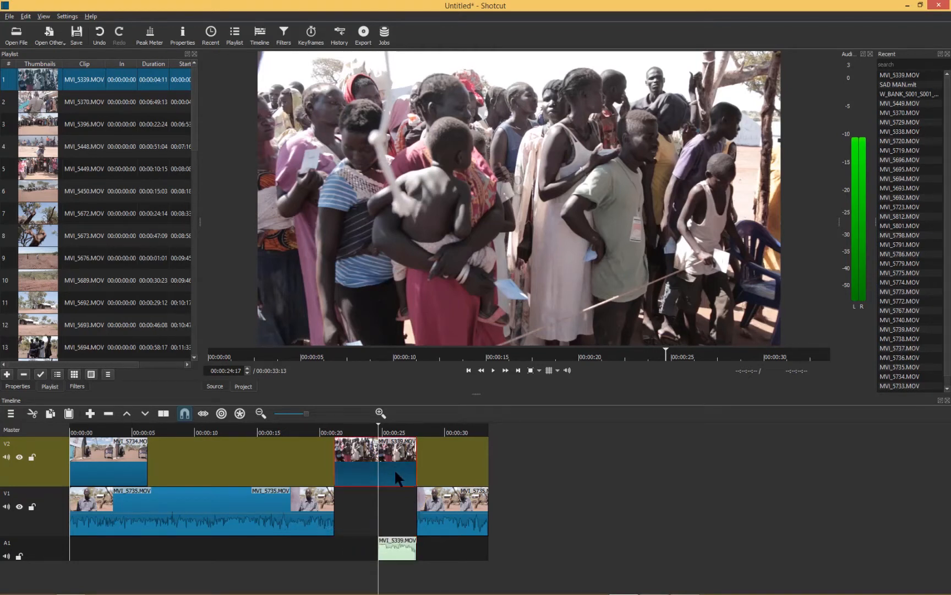
{"action": "left_click", "coordinate": [403, 545], "text": "ctrl"}
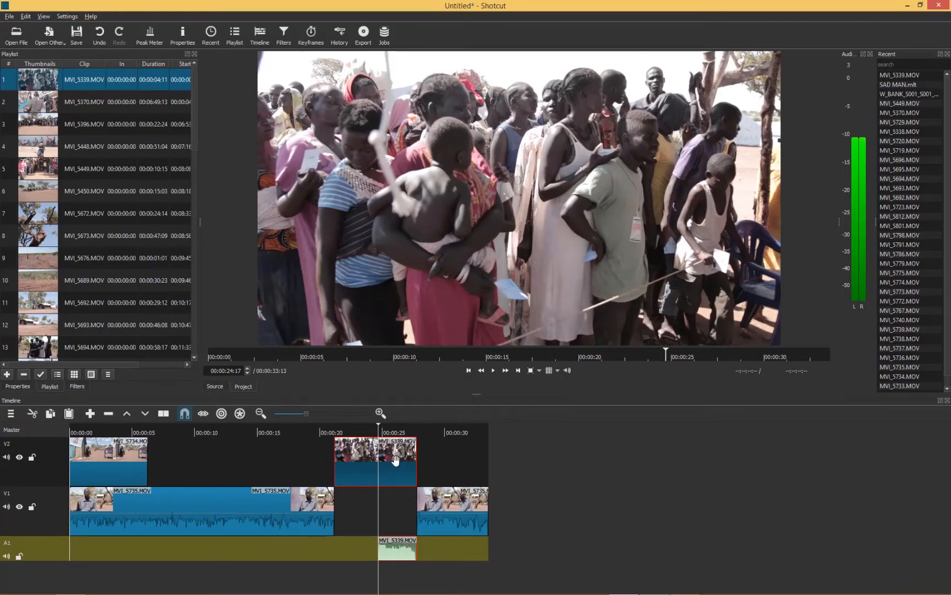
{"action": "left_click_drag", "start_coordinate": [396, 461], "coordinate": [351, 467]}
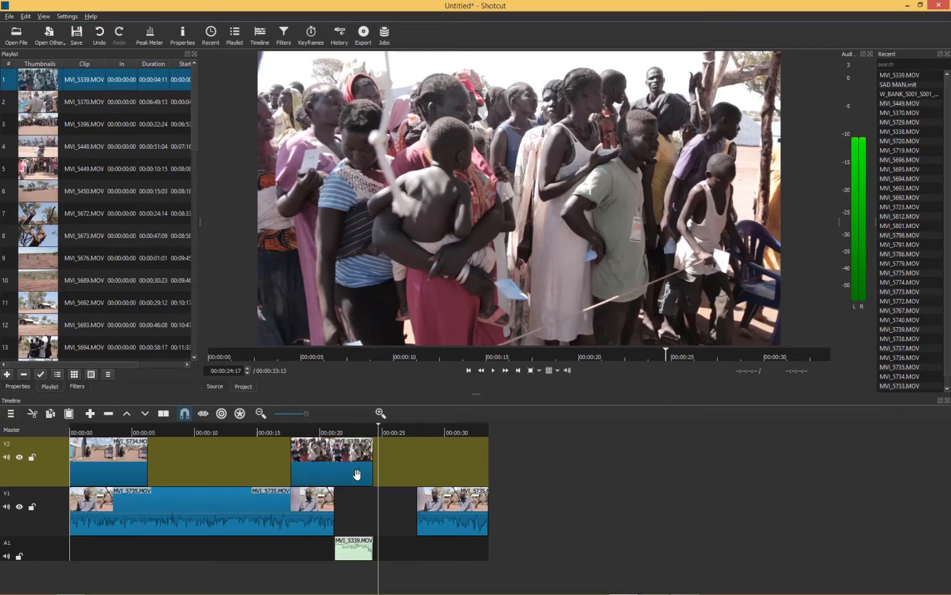
Play the overlapping transition and move the second interview part on track V1 back to the end of the MVI_5339.MOV clip
{"action": "left_click", "coordinate": [281, 433]}
{"action": "key", "text": "space"}
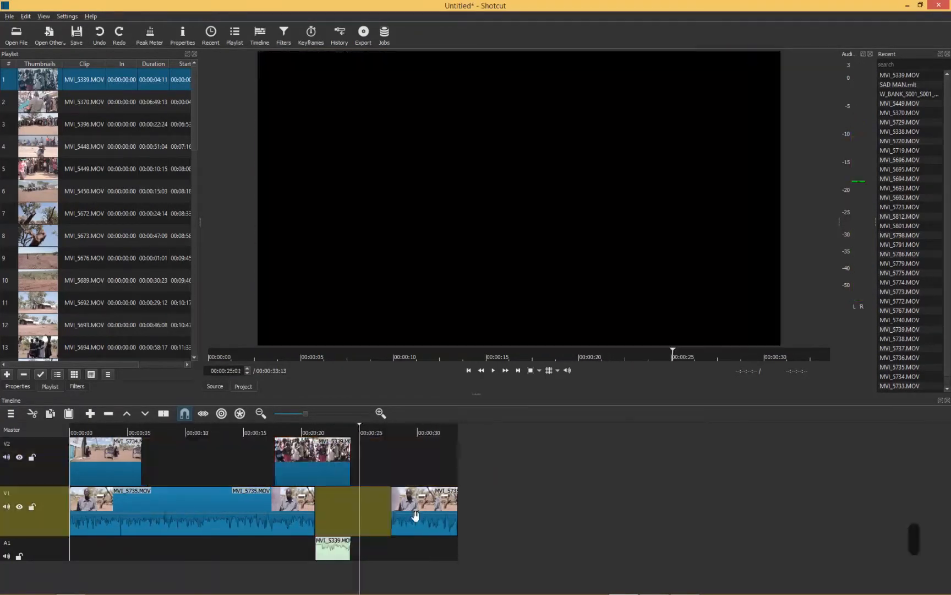
{"action": "left_click_drag", "start_coordinate": [392, 502], "coordinate": [340, 501]}
{"action": "left_click", "coordinate": [340, 428]}
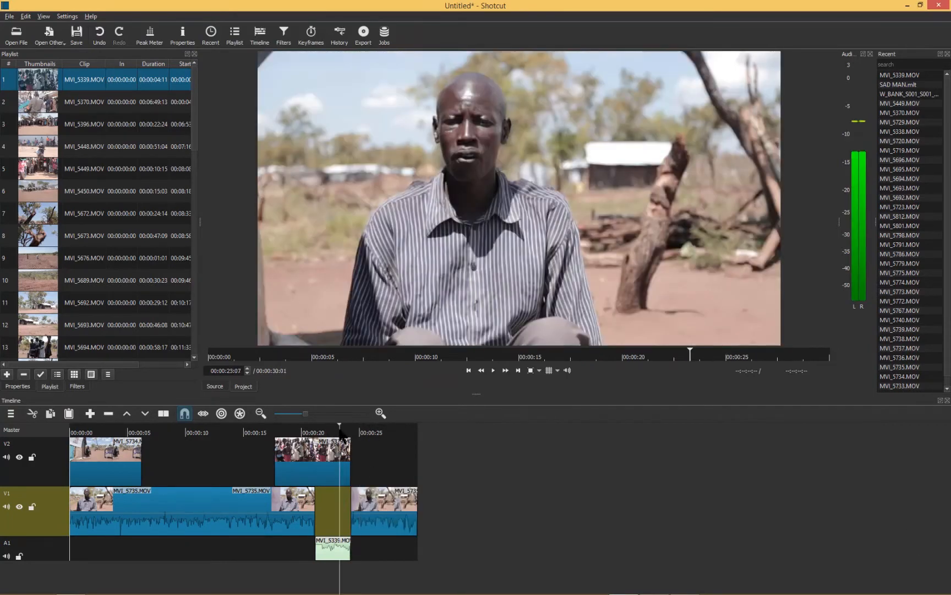
Play the timeline from 00:00:23:08 through the end of the MVI_5339.MOV overlay, and preview playlist clip MVI_5449.MOV
{"action": "left_click", "coordinate": [341, 433]}
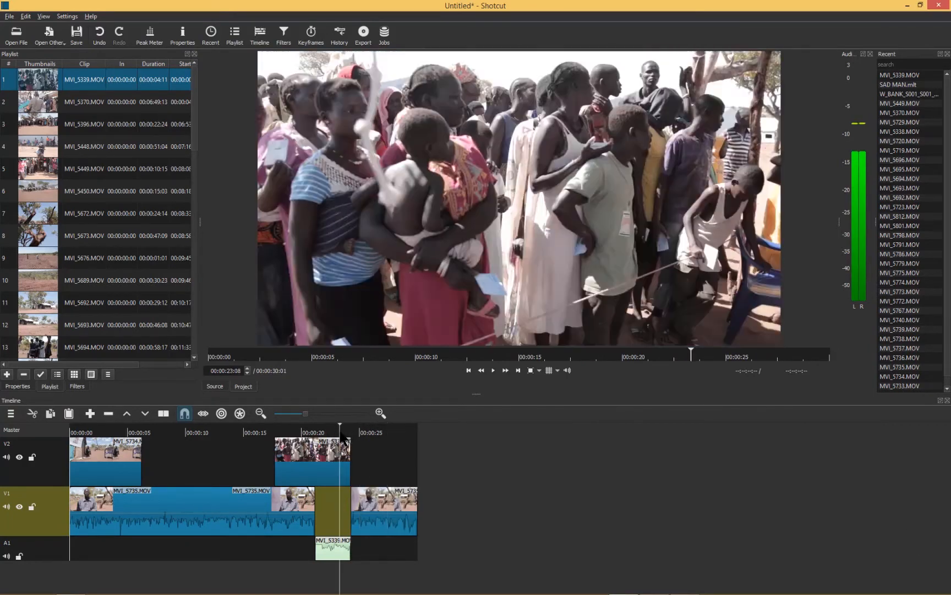
{"action": "key", "text": "space"}
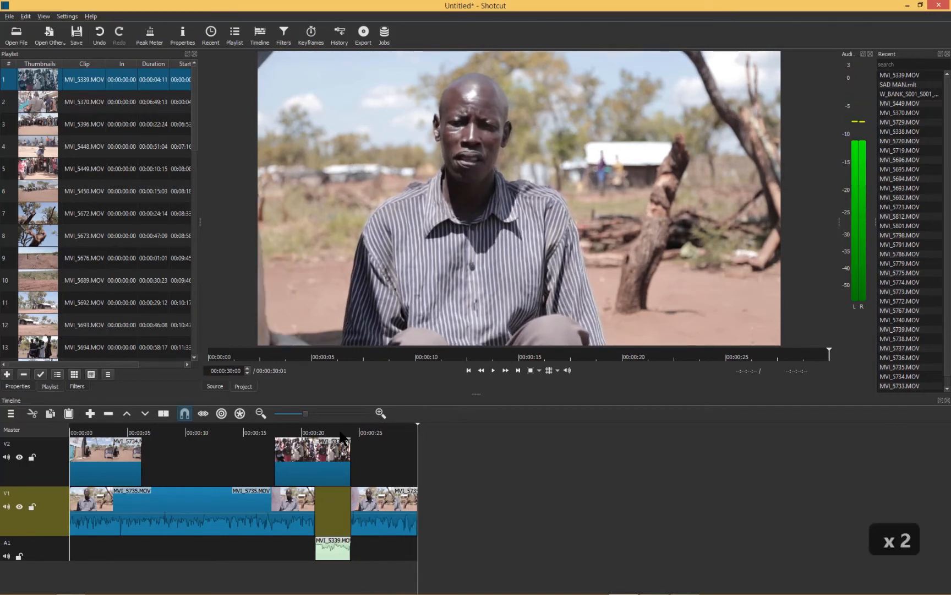
{"action": "left_click", "coordinate": [37, 169]}
{"action": "double_click", "coordinate": [37, 168]}
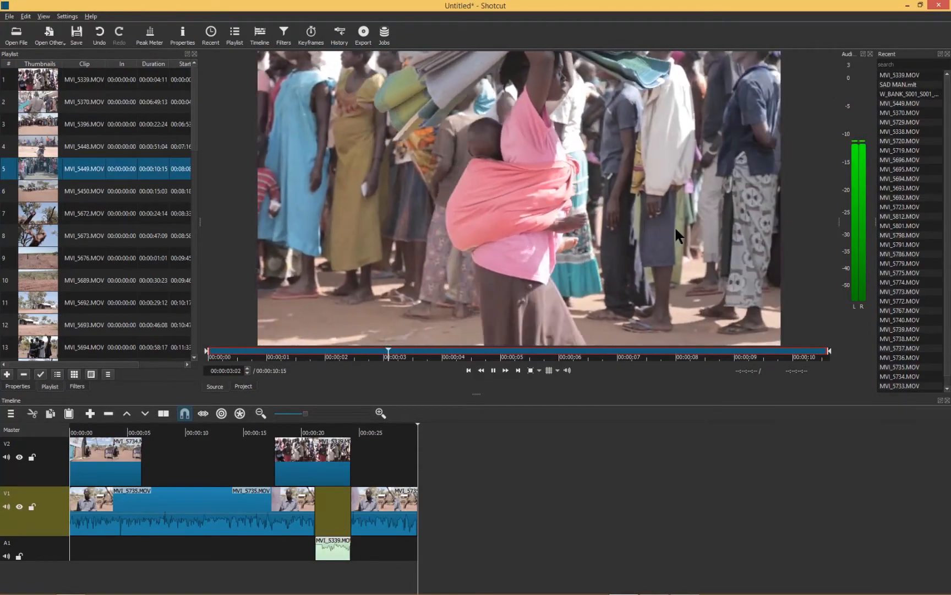
{"action": "key", "text": "space"}
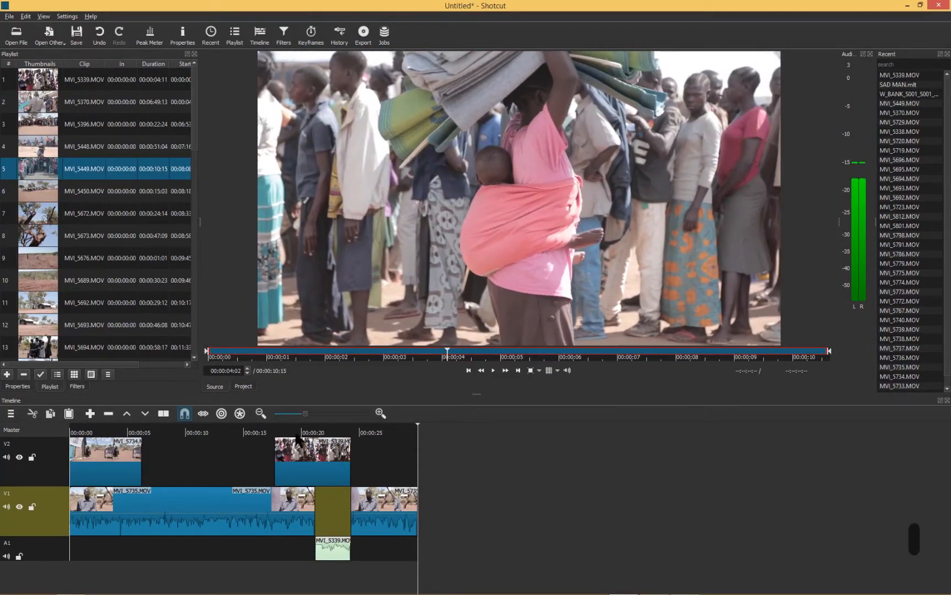
Play the timeline from 00:00:19:13 to review the transition from the interview to the MVI_5339.MOV clip
{"action": "left_click", "coordinate": [296, 434]}
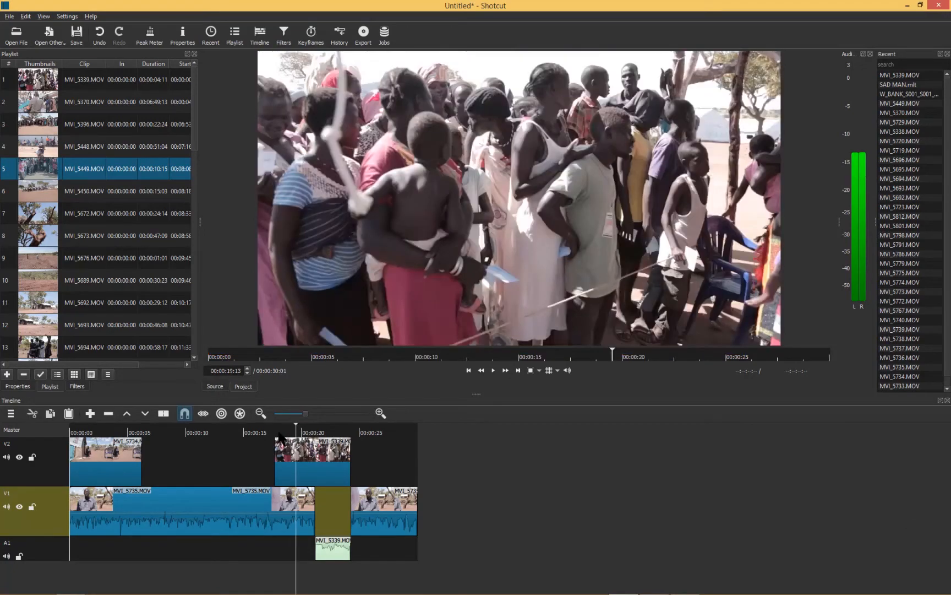
{"action": "key", "text": "space"}
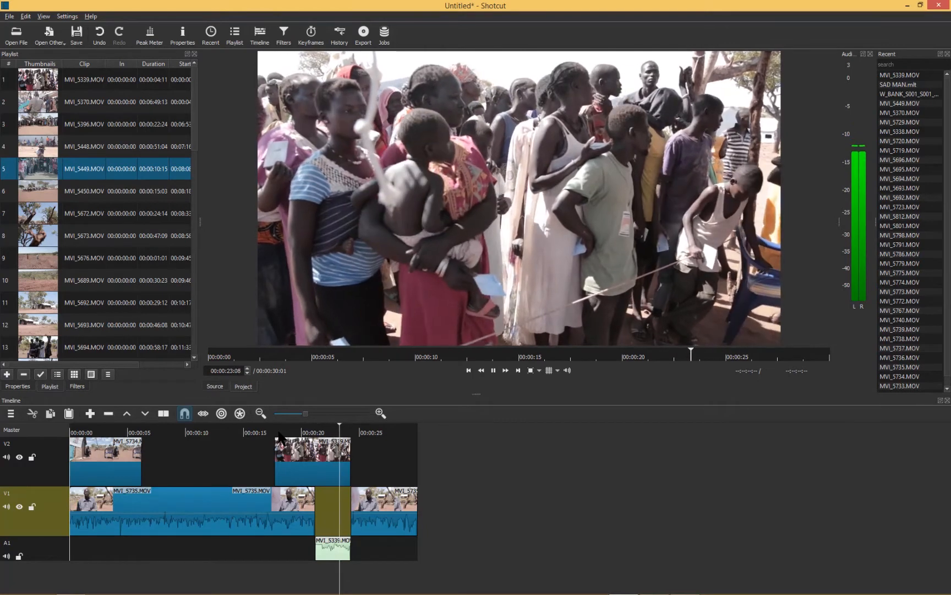
{"action": "key", "text": "space"}
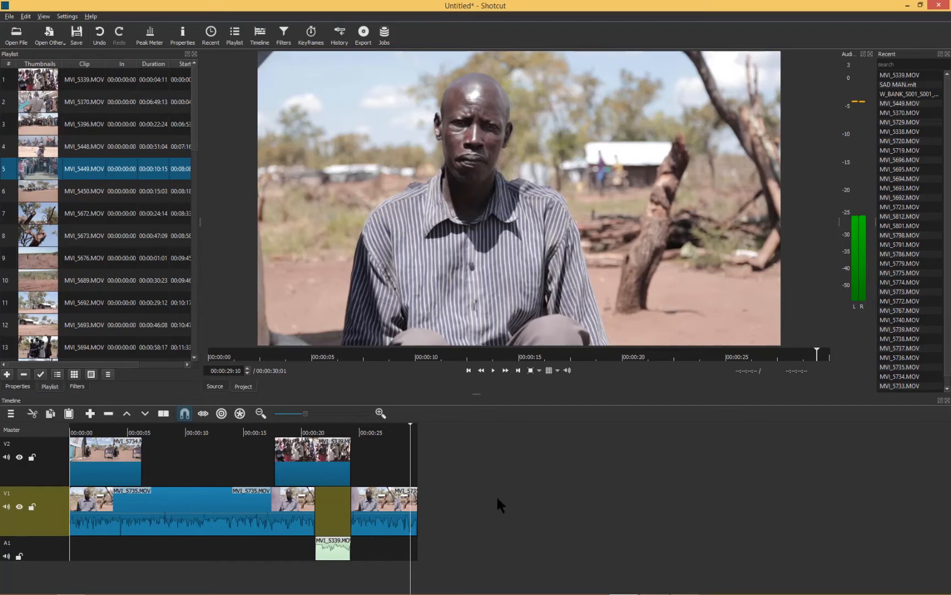
Save the project in the SAD MAN folder as an MLT XML file named SAD MAN
{"action": "left_click", "coordinate": [9, 16]}
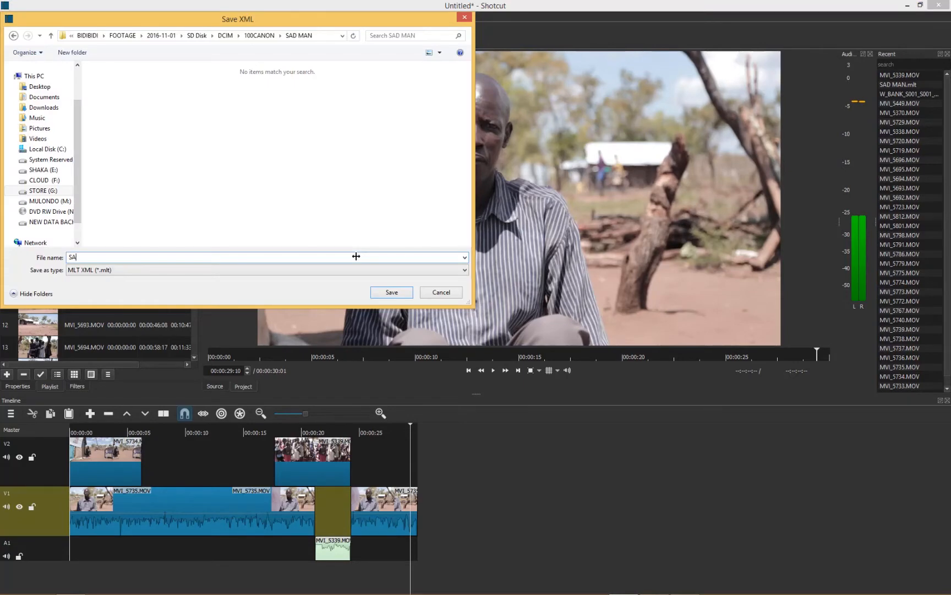
{"action": "type", "text": "D MAN"}
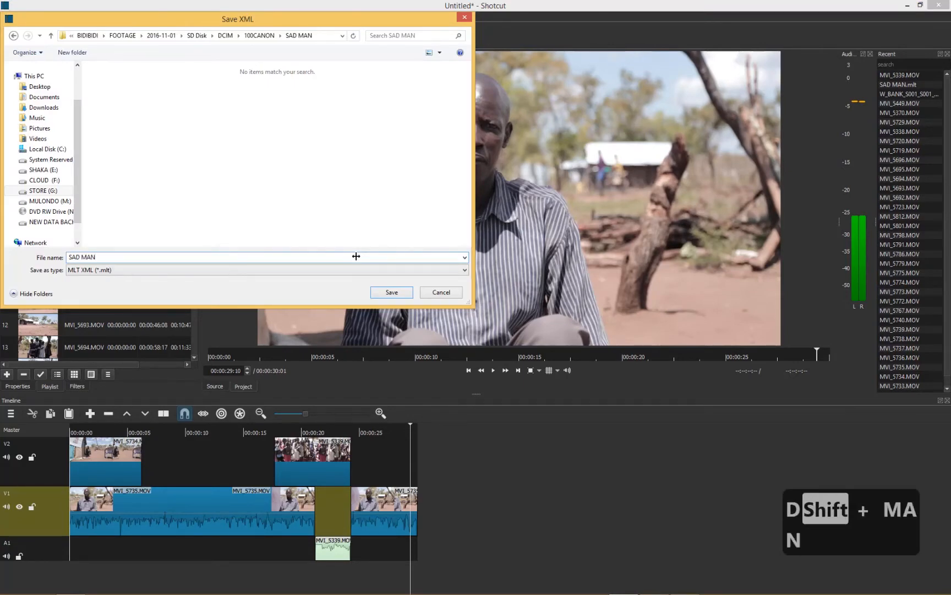
{"action": "left_click", "coordinate": [393, 286]}
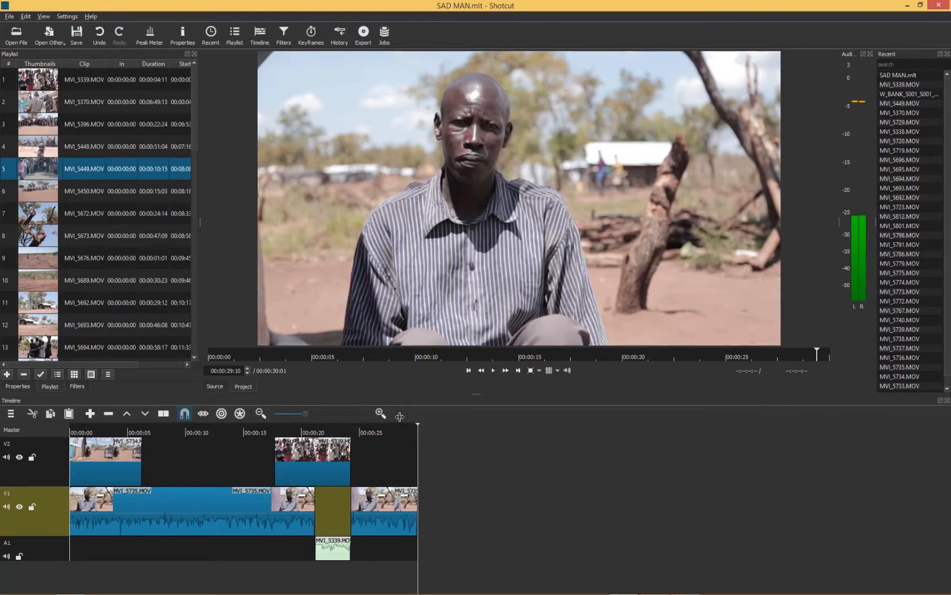
{"action": "left_click", "coordinate": [9, 15]}
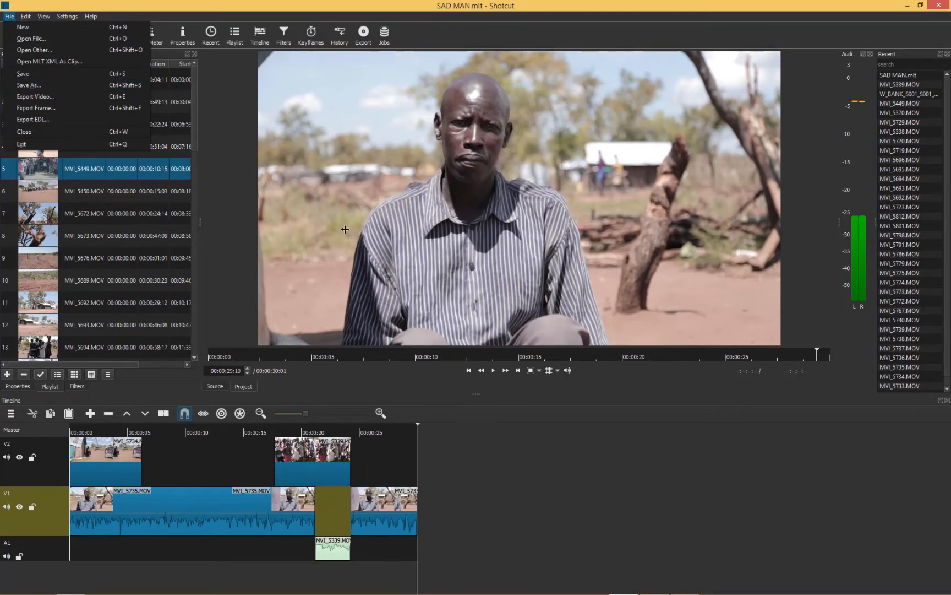
{"action": "left_click", "coordinate": [122, 86]}
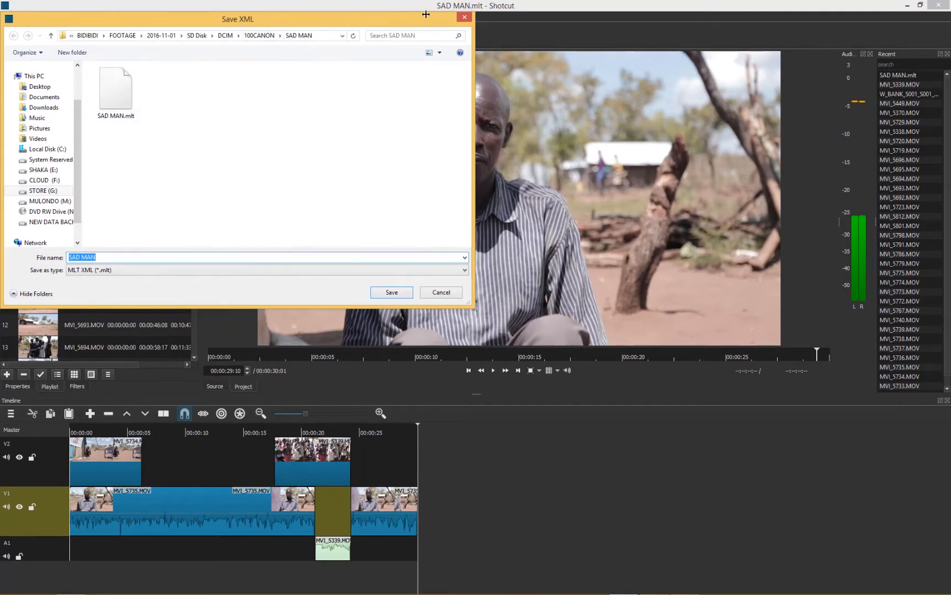
{"action": "left_click", "coordinate": [463, 18]}
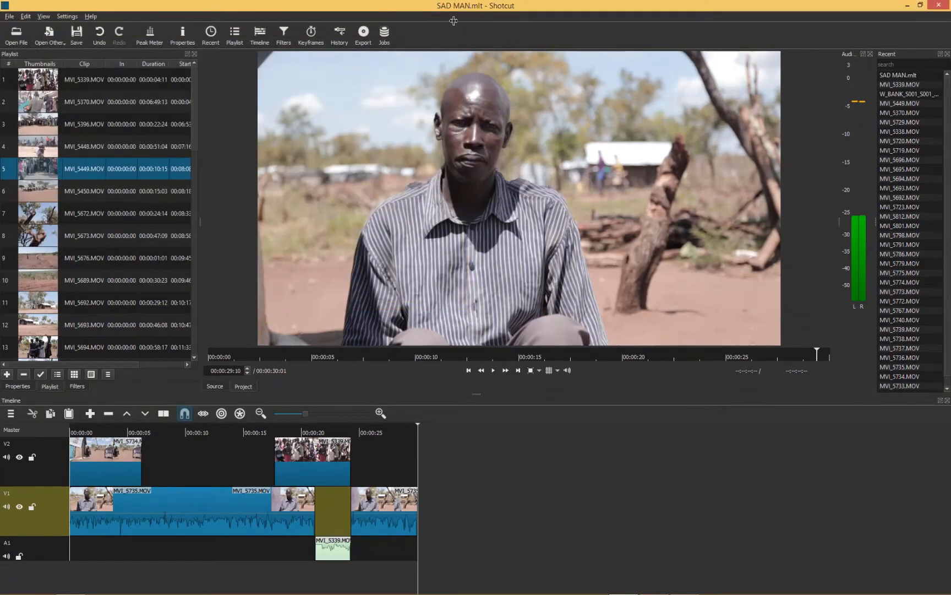
{"action": "left_click", "coordinate": [77, 31]}
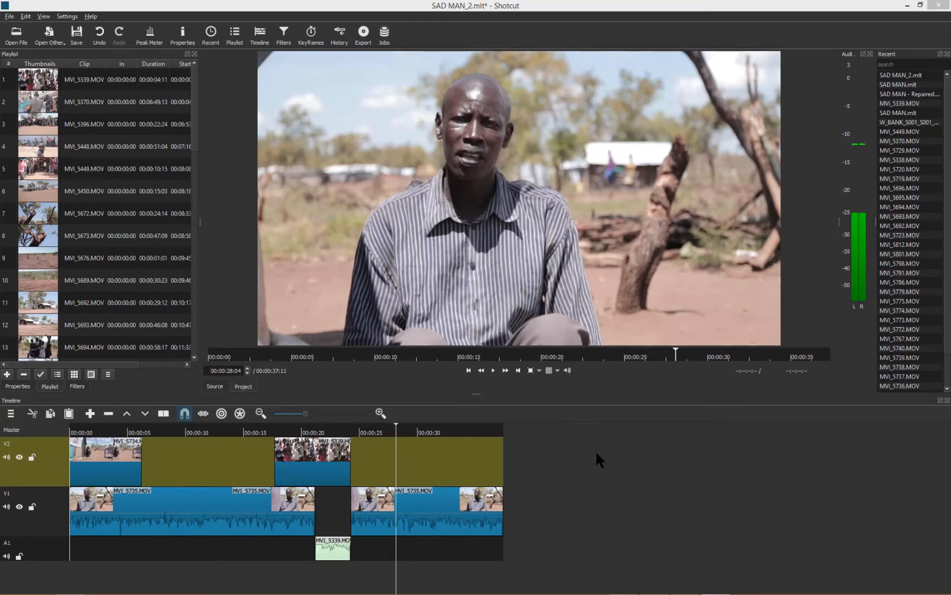
Split the last interview clip on track V1 at 00:00:29:13
{"action": "left_click_drag", "start_coordinate": [396, 429], "coordinate": [390, 428]}
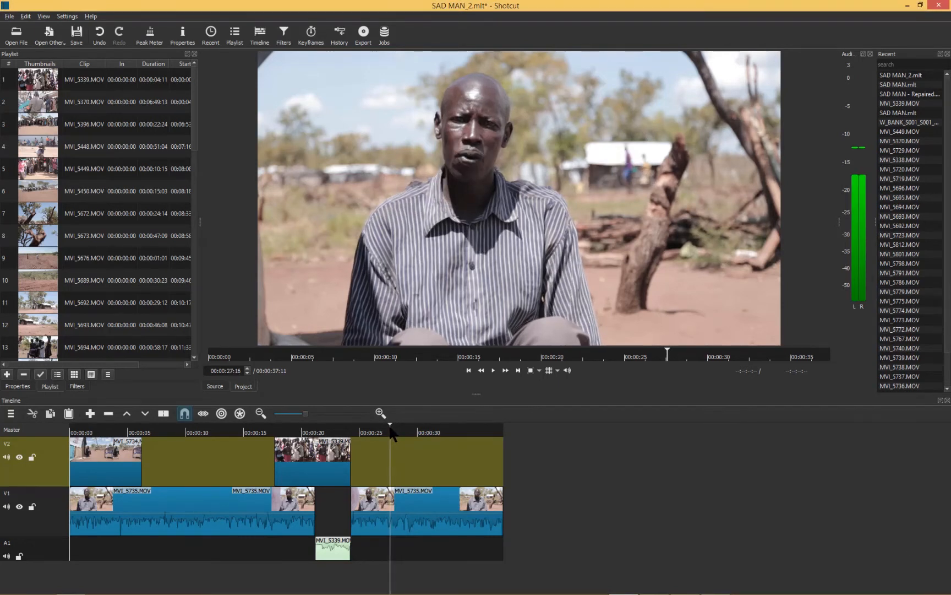
{"action": "key", "text": "space"}
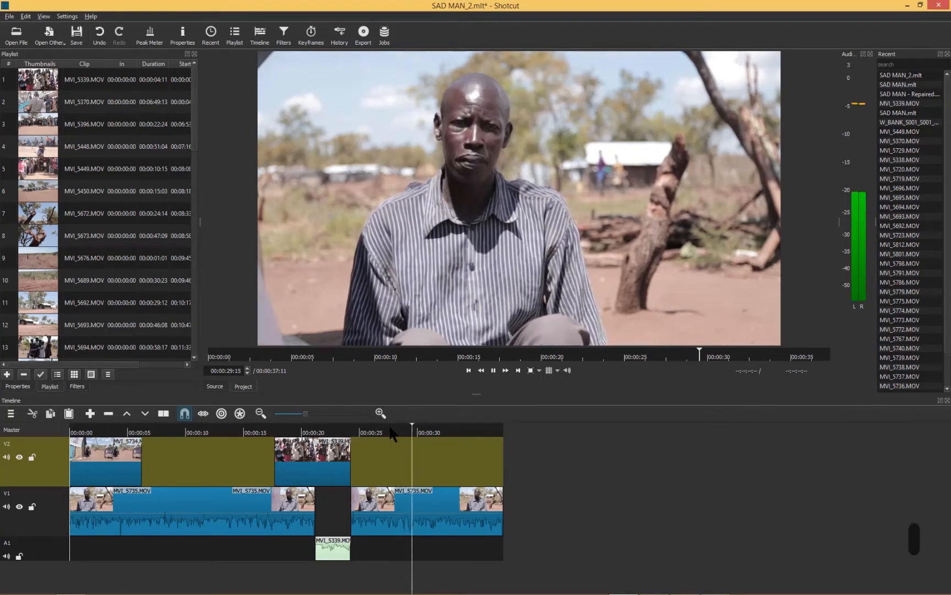
{"action": "left_click", "coordinate": [383, 495]}
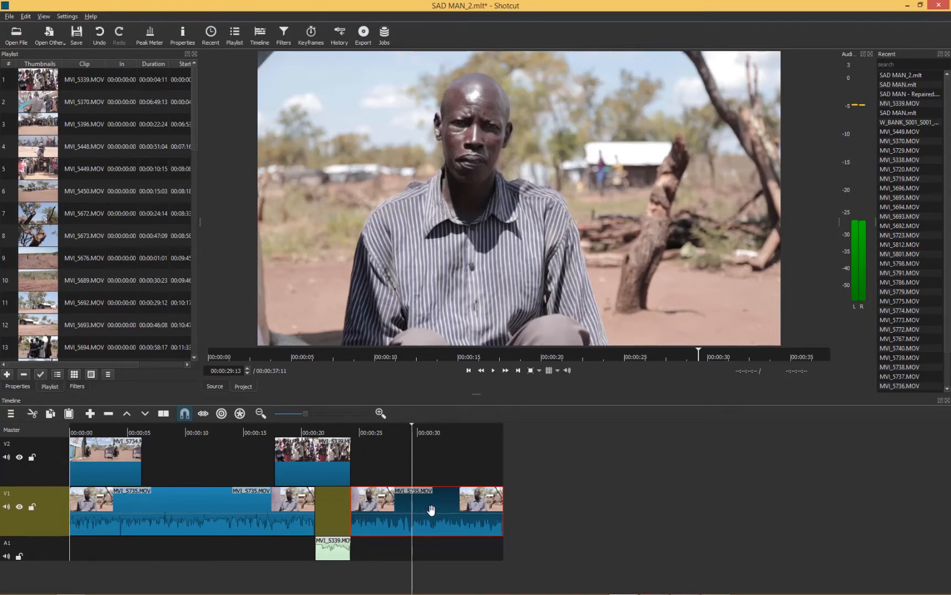
{"action": "key", "text": "s"}
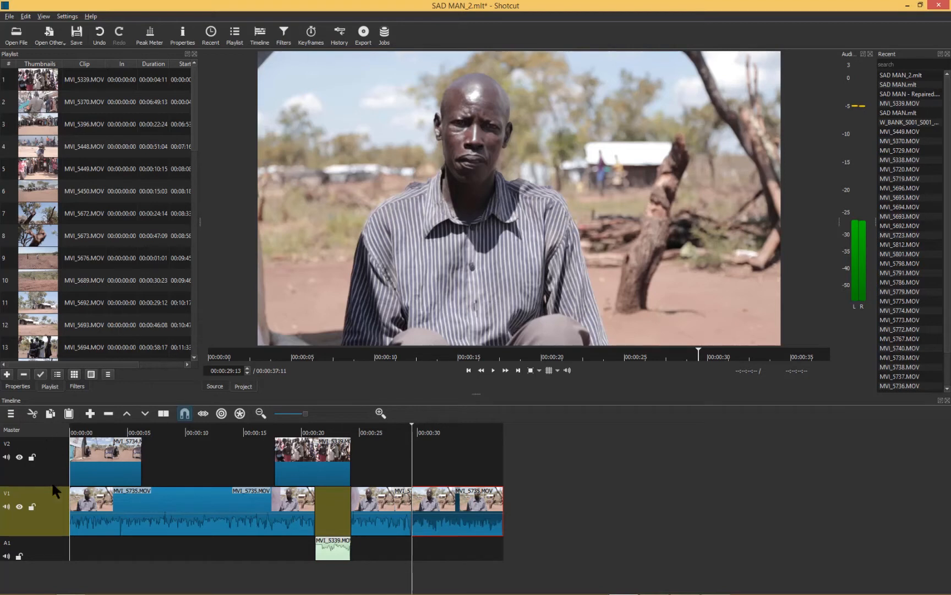
Scrub the timeline around the new split on track V1 and the MVI_5339.MOV clip on track V2
{"action": "right_click", "coordinate": [49, 568]}
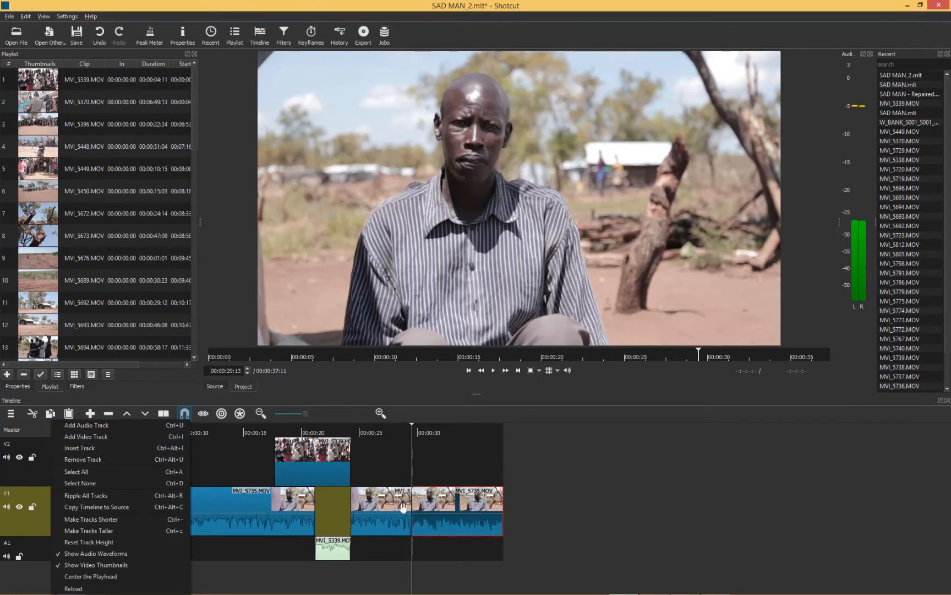
{"action": "left_click", "coordinate": [452, 430]}
{"action": "left_click", "coordinate": [453, 432]}
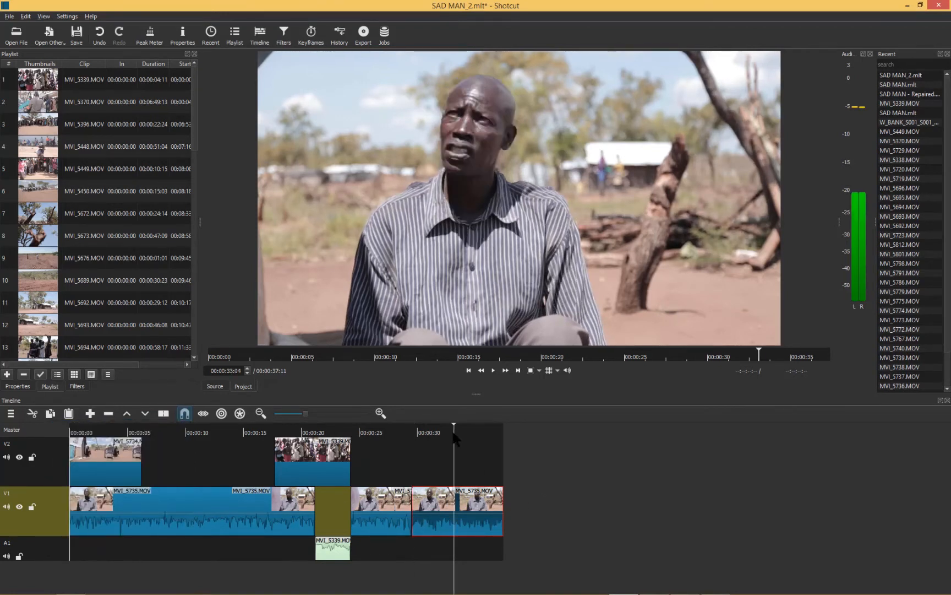
{"action": "left_click_drag", "start_coordinate": [455, 434], "coordinate": [407, 445]}
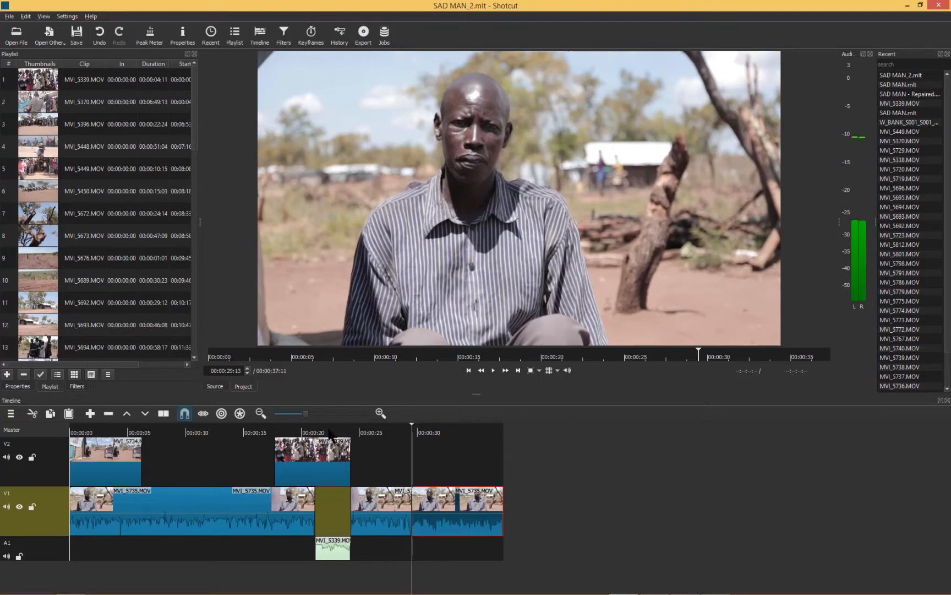
{"action": "left_click", "coordinate": [329, 433]}
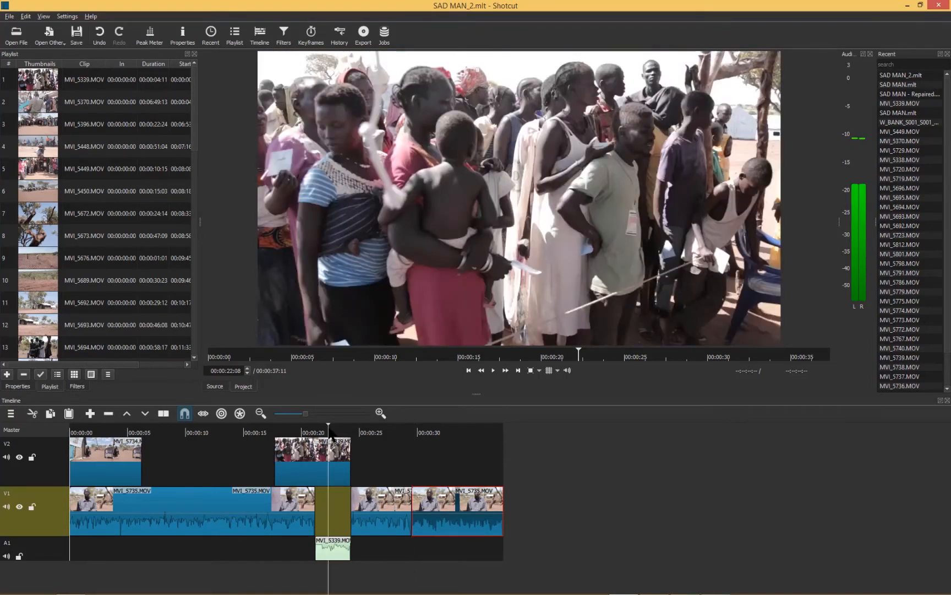
{"action": "left_click_drag", "start_coordinate": [329, 432], "coordinate": [413, 436]}
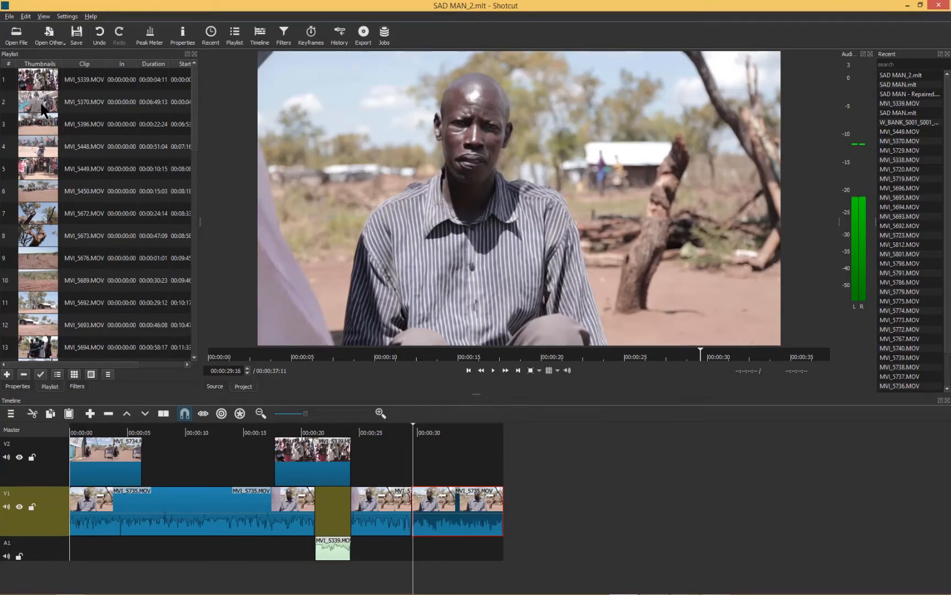
Play the interview on track V1 from about 00:00:25:10 across the new split to 00:00:36:01
{"action": "left_click", "coordinate": [392, 437]}
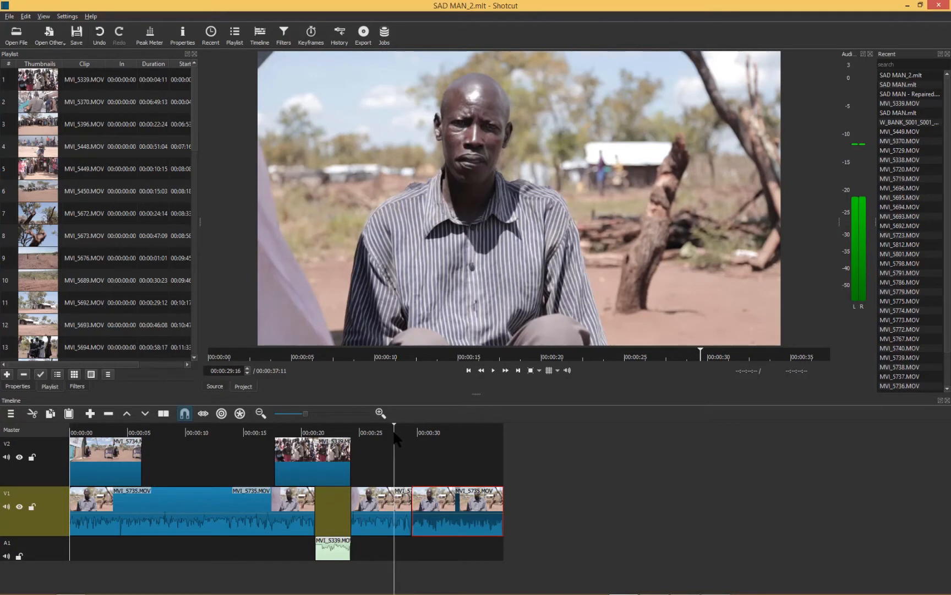
{"action": "key", "text": "space"}
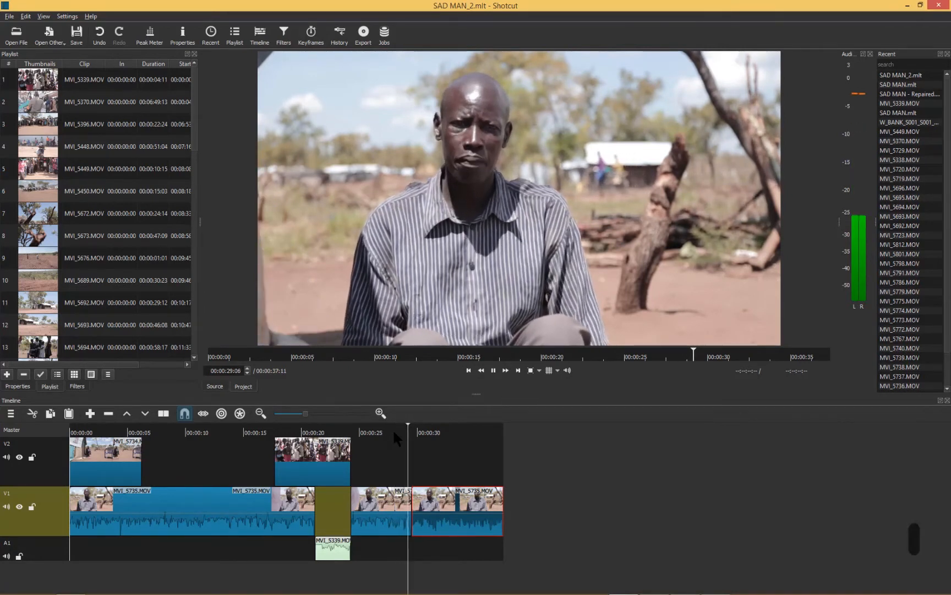
{"action": "key", "text": "space"}
{"action": "left_click", "coordinate": [364, 430]}
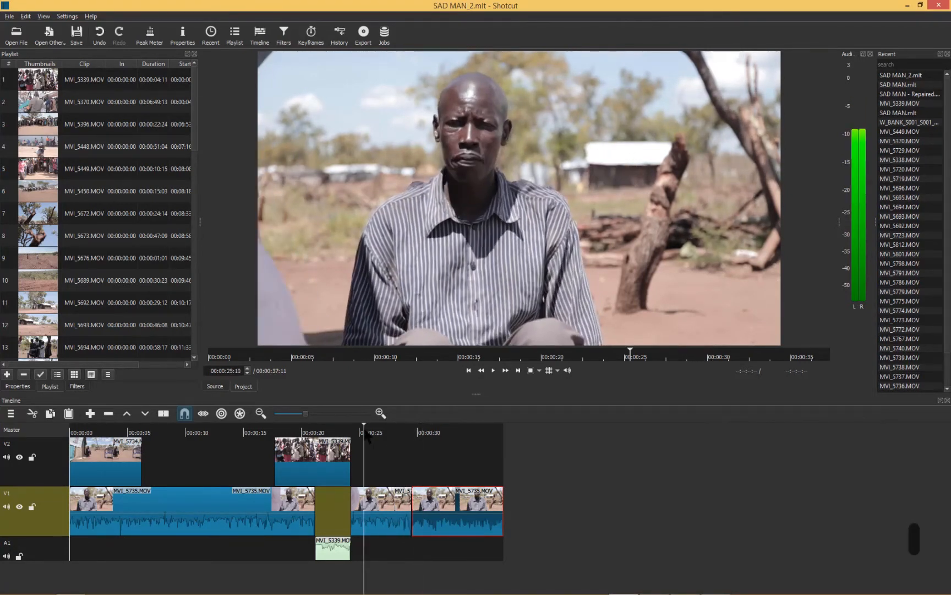
{"action": "key", "text": "space"}
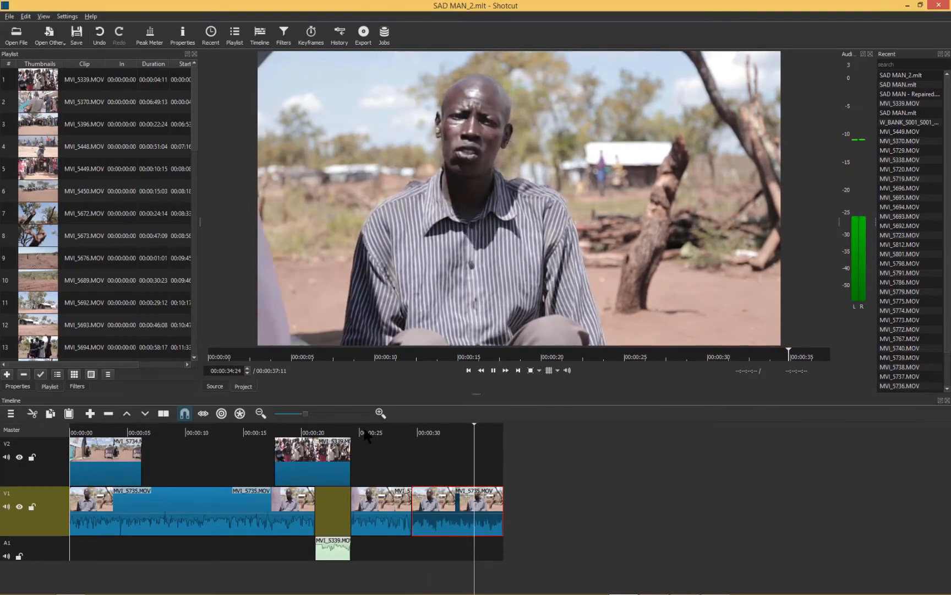
{"action": "key", "text": "space"}
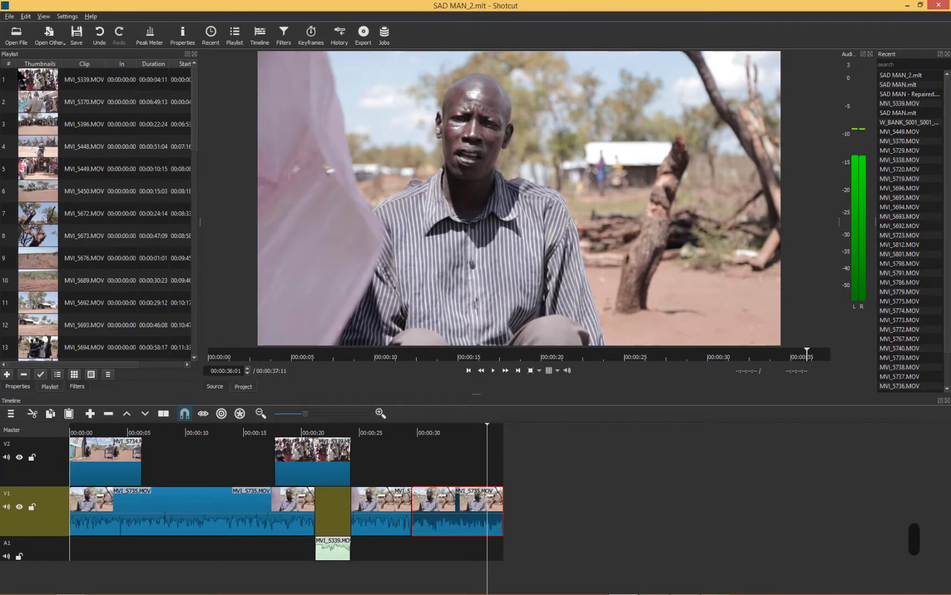
Open playlist clip MVI_5370.MOV and set its out point at 00:00:09:10
{"action": "double_click", "coordinate": [38, 102]}
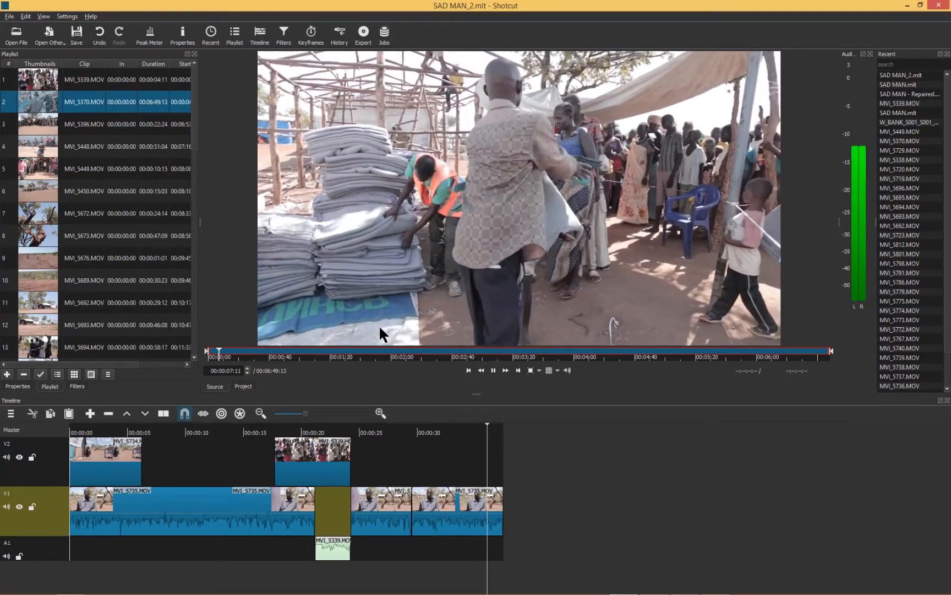
{"action": "key", "text": "space"}
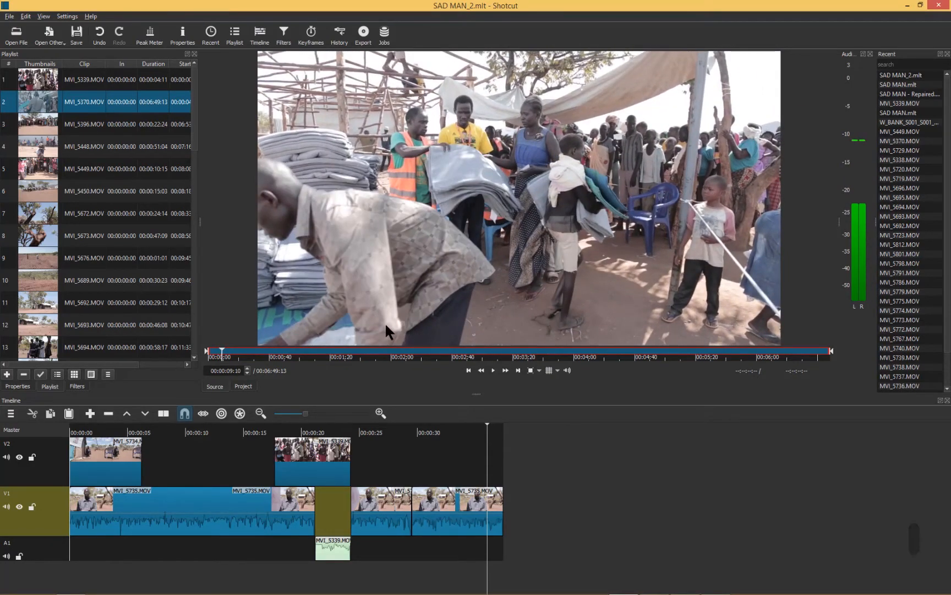
{"action": "key", "text": "o"}
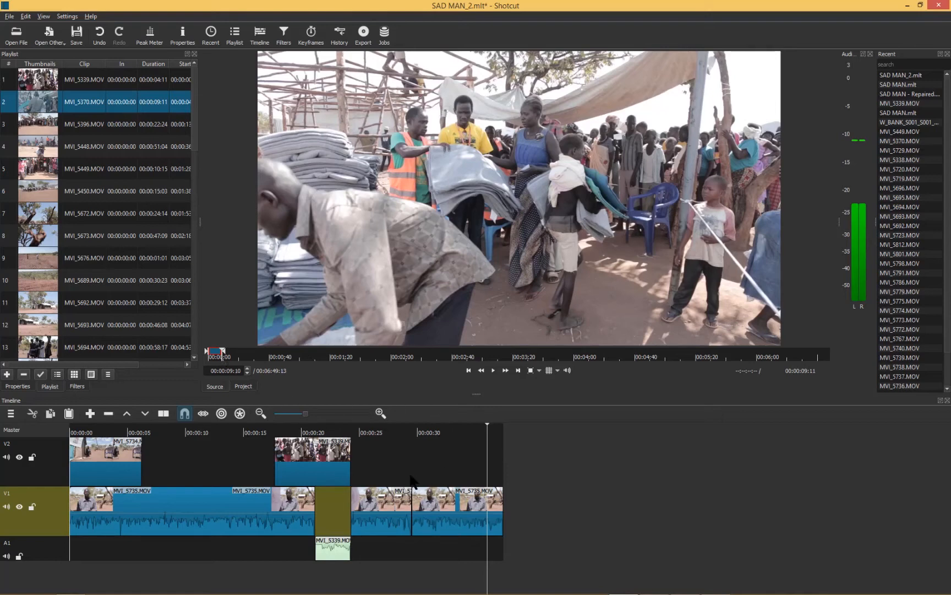
Place the trimmed MVI_5370.MOV on track V2 at the last interview split and undo the placement
{"action": "left_click_drag", "start_coordinate": [548, 104], "coordinate": [412, 467]}
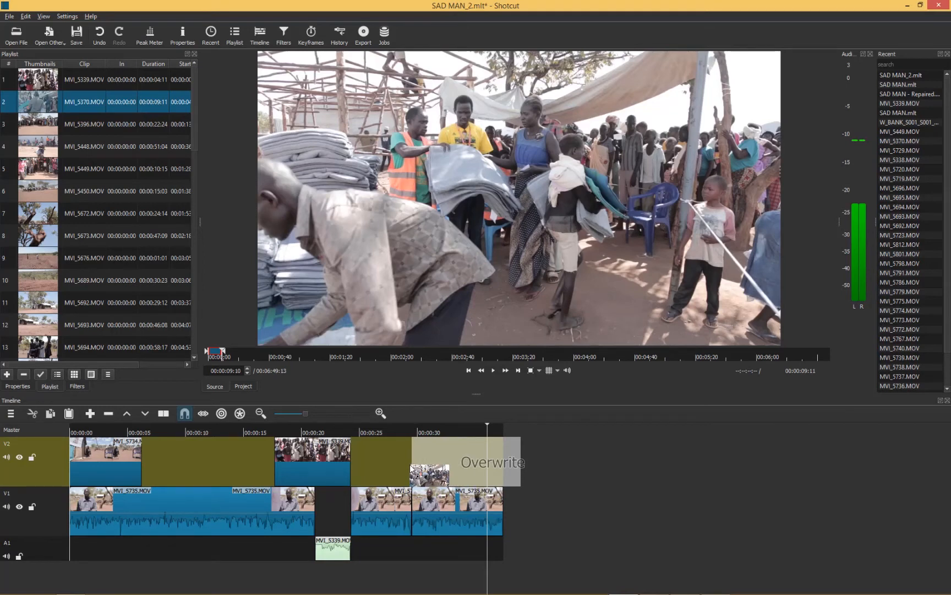
{"action": "left_click_drag", "start_coordinate": [414, 468], "coordinate": [414, 461]}
{"action": "key", "text": "ctrl+z"}
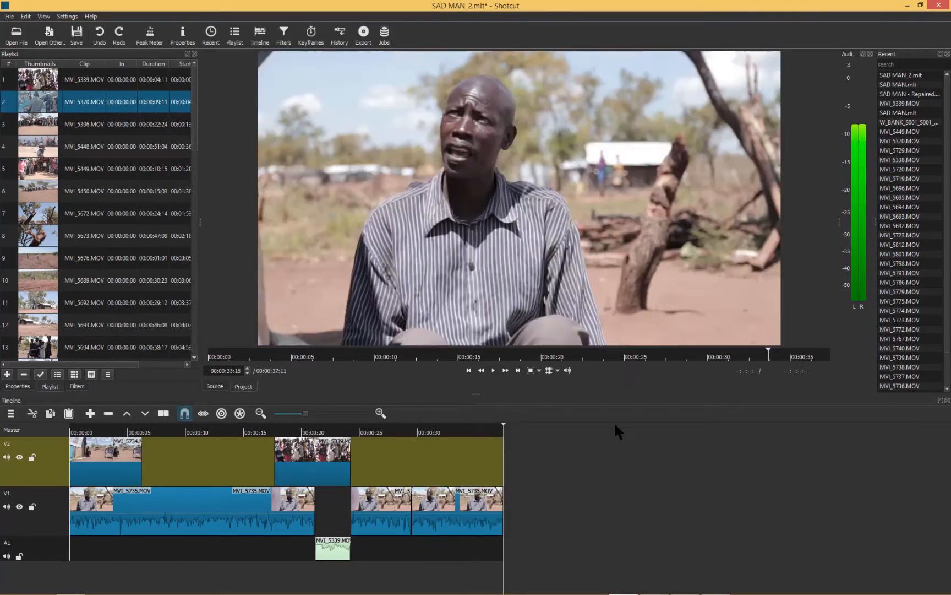
Append the trimmed MVI_5370.MOV to track V2 and show the source clip in the player
{"action": "left_click", "coordinate": [89, 414]}
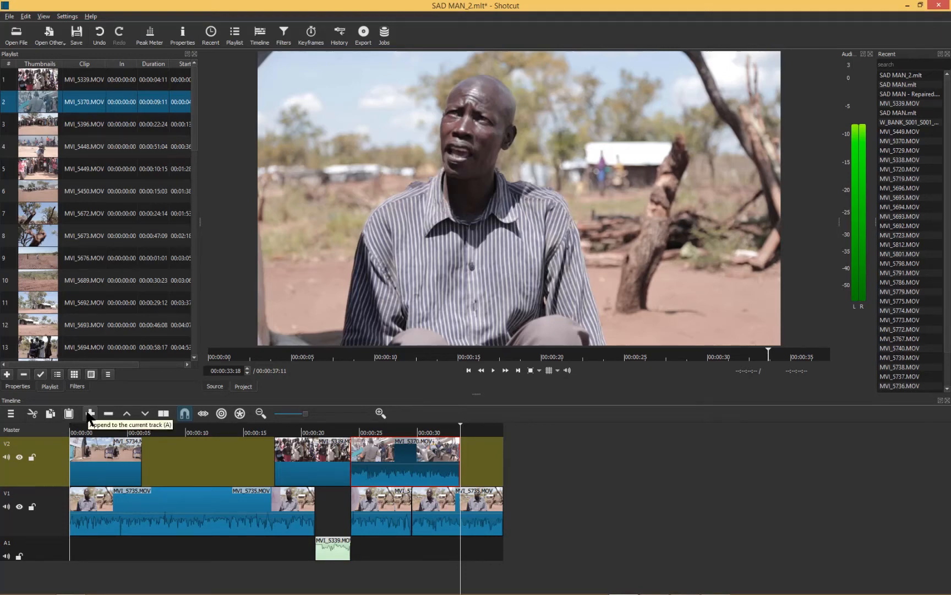
{"action": "left_click", "coordinate": [215, 386]}
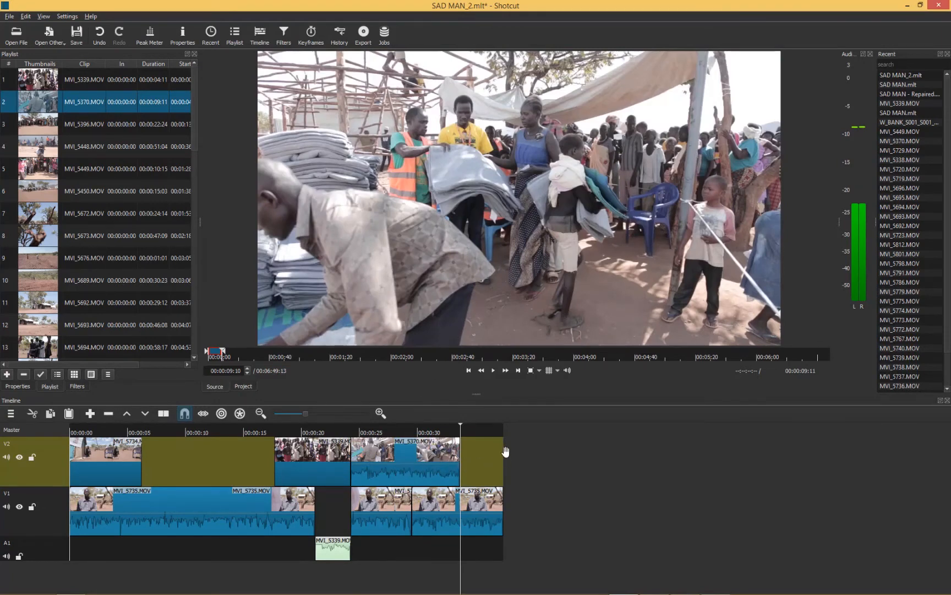
Move MVI_5370.MOV on track V2 to start at the last interview split and detach its audio onto track A1
{"action": "left_click_drag", "start_coordinate": [505, 452], "coordinate": [566, 461]}
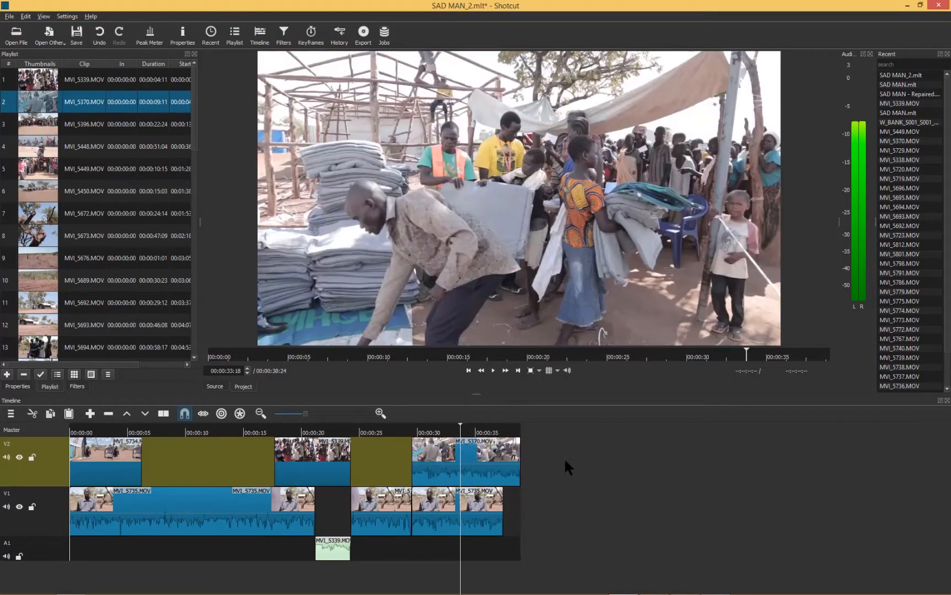
{"action": "left_click", "coordinate": [397, 430]}
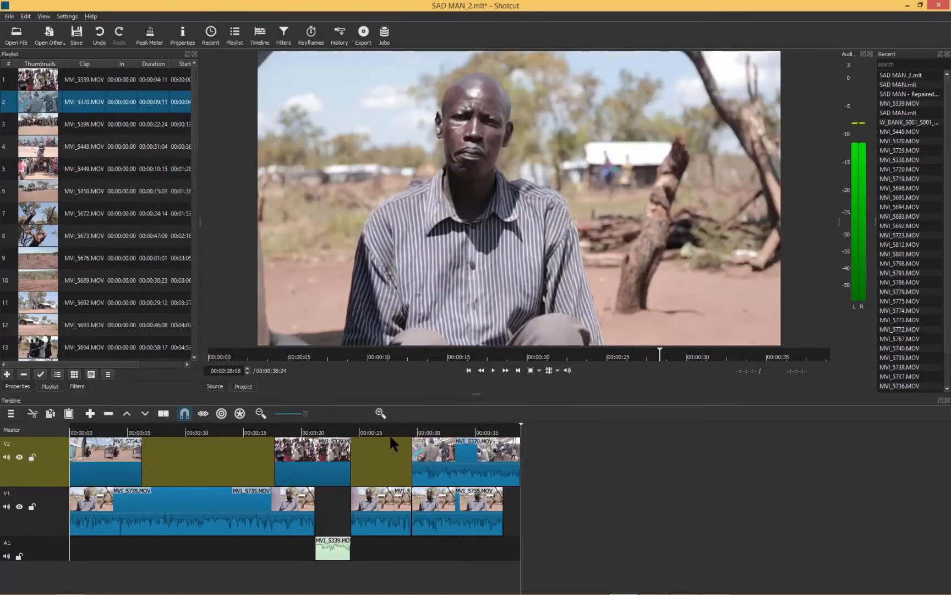
{"action": "left_click", "coordinate": [374, 431]}
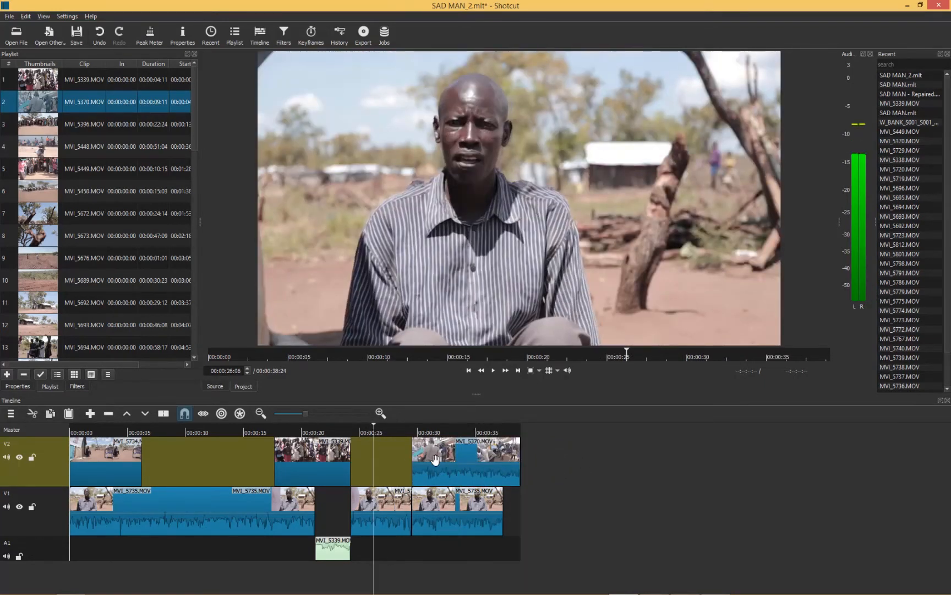
{"action": "right_click", "coordinate": [450, 473]}
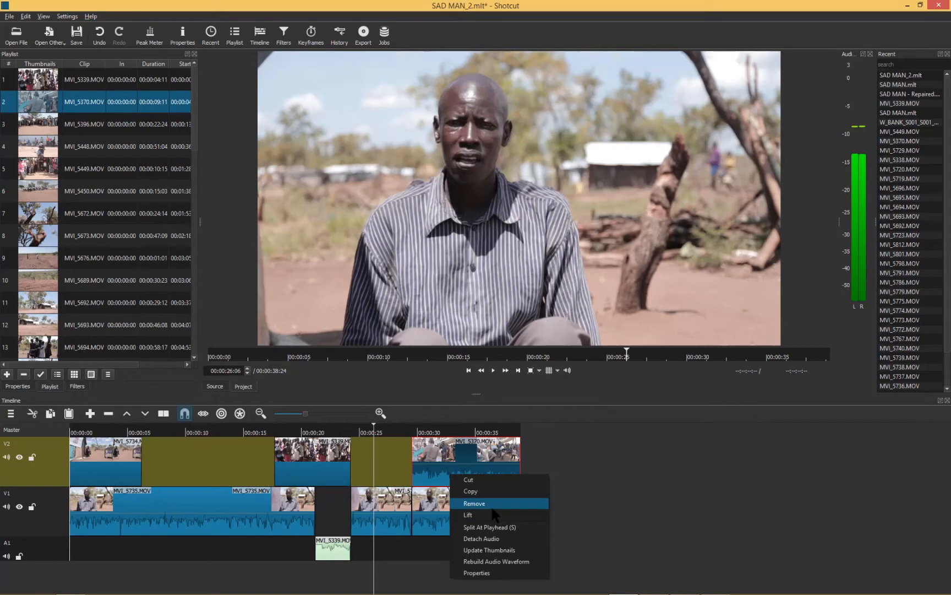
{"action": "left_click", "coordinate": [475, 539]}
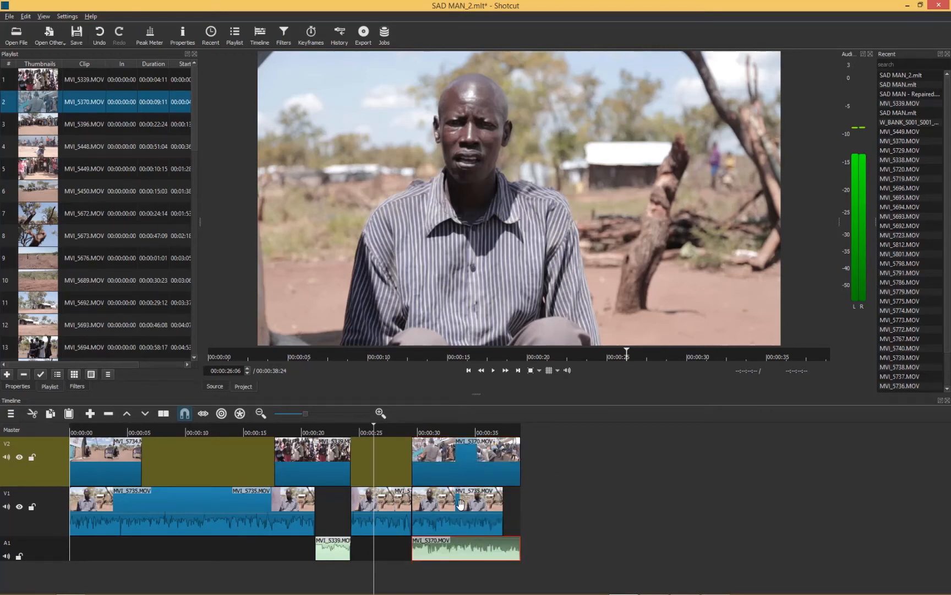
Shift the last interview clip on track V1 a few seconds later and play across the new gap from 00:00:27:05 to 00:00:31:22
{"action": "left_click_drag", "start_coordinate": [443, 499], "coordinate": [480, 498]}
{"action": "key", "text": "End"}
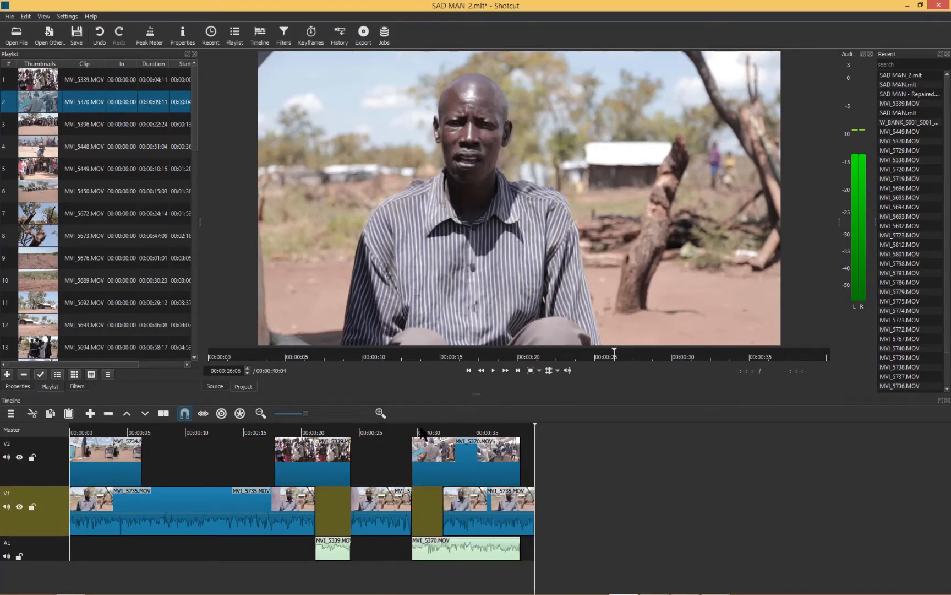
{"action": "left_click", "coordinate": [384, 430]}
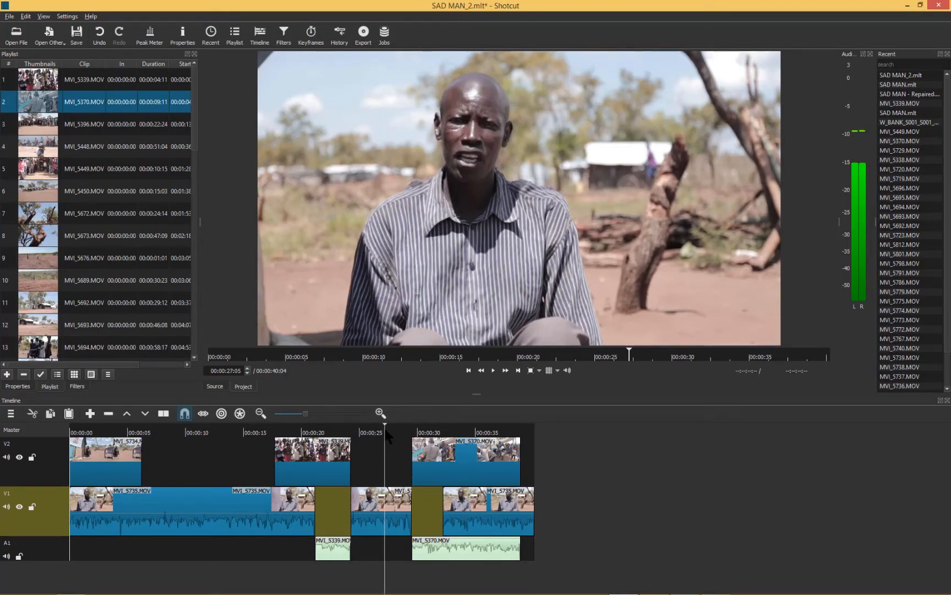
{"action": "key", "text": "space"}
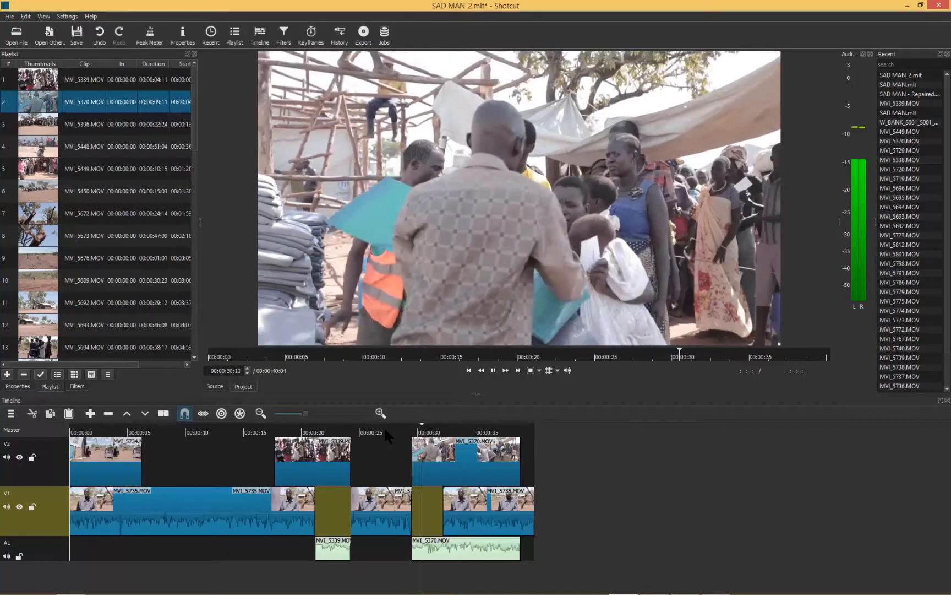
{"action": "key", "text": "space"}
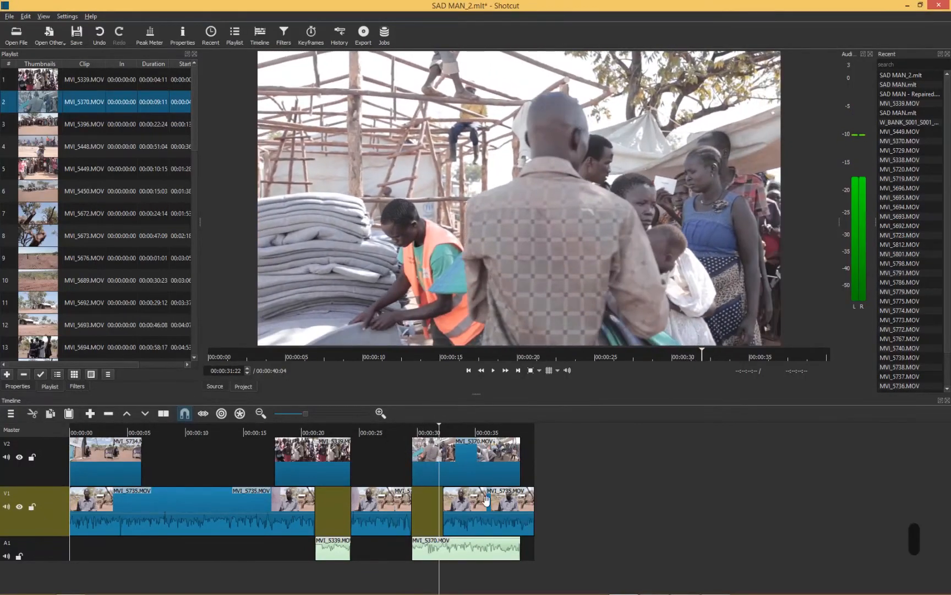
Move the last interview clip on track V1 another 2 seconds later, widening the gap under MVI_5370.MOV
{"action": "left_click", "coordinate": [520, 501]}
{"action": "left_click_drag", "start_coordinate": [530, 501], "coordinate": [561, 510]}
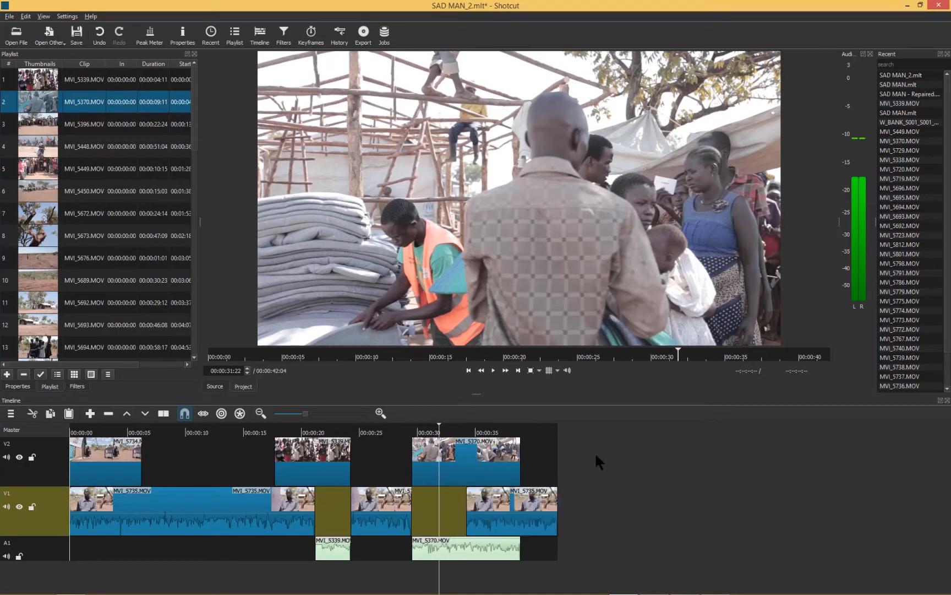
Play the section from 00:00:27:17 and trim the MVI_5370.MOV audio on track A1 to a length of 00:00:05:03, checking the transition from 00:00:32:13
{"action": "left_click", "coordinate": [389, 424]}
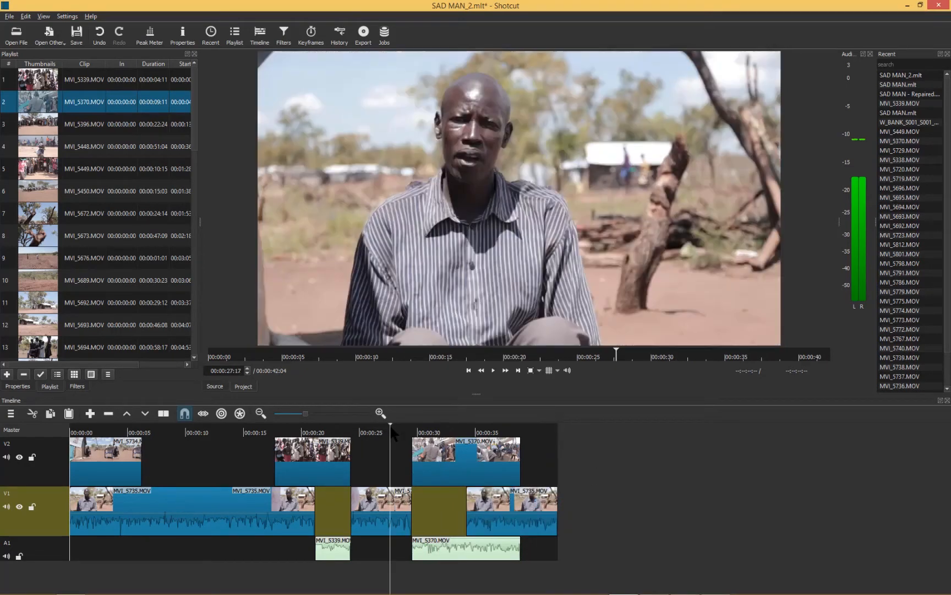
{"action": "key", "text": "space"}
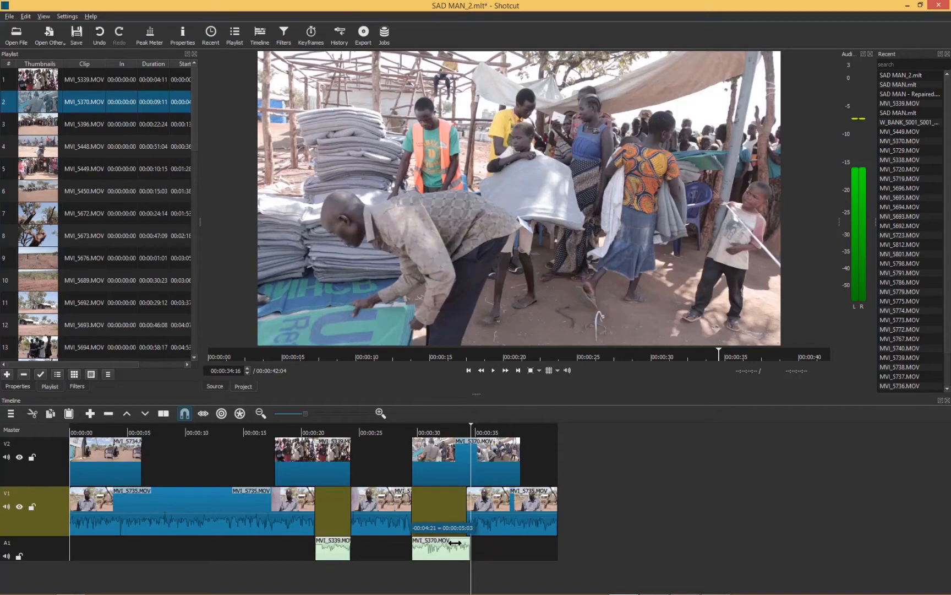
{"action": "left_click", "coordinate": [447, 433]}
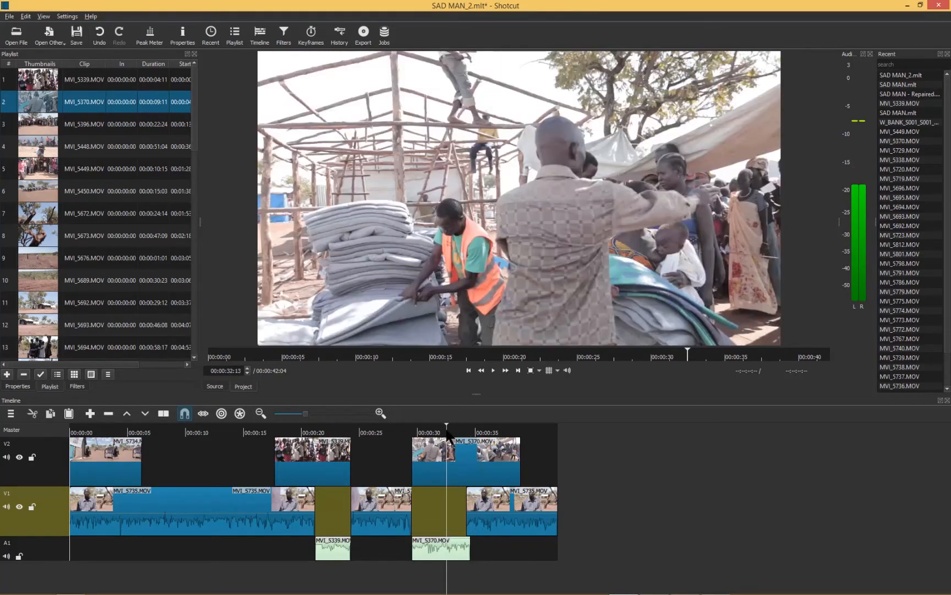
{"action": "key", "text": "space"}
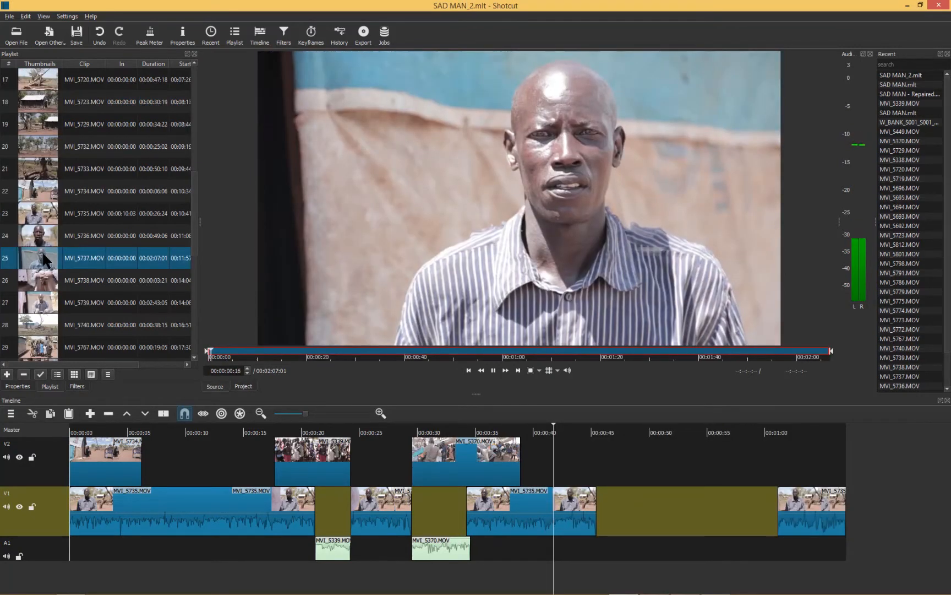
Preview playlist clips MVI_5736.MOV and MVI_5735.MOV, moving MVI_5735.MOV to its out point at 00:00:37:01
{"action": "double_click", "coordinate": [43, 238]}
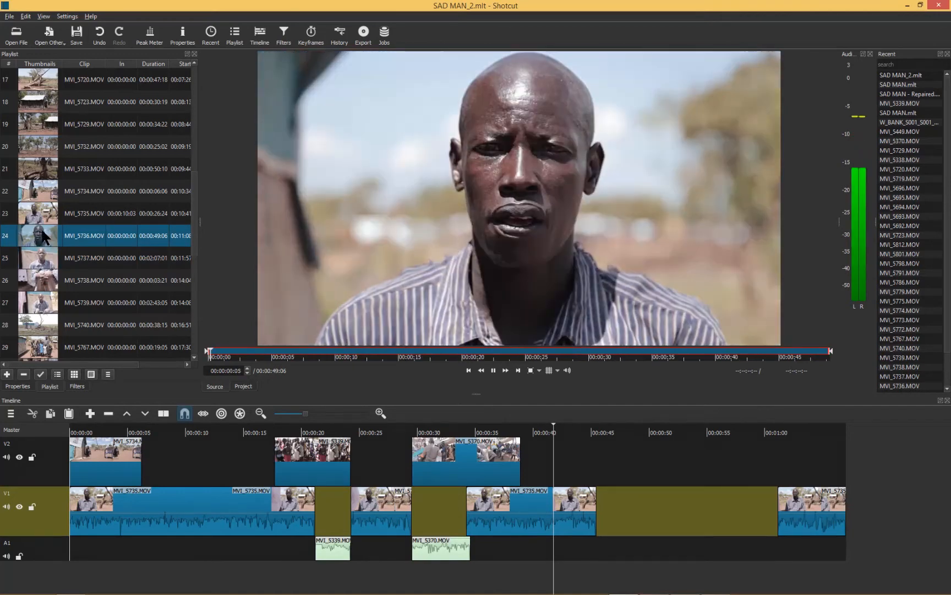
{"action": "left_click", "coordinate": [37, 214]}
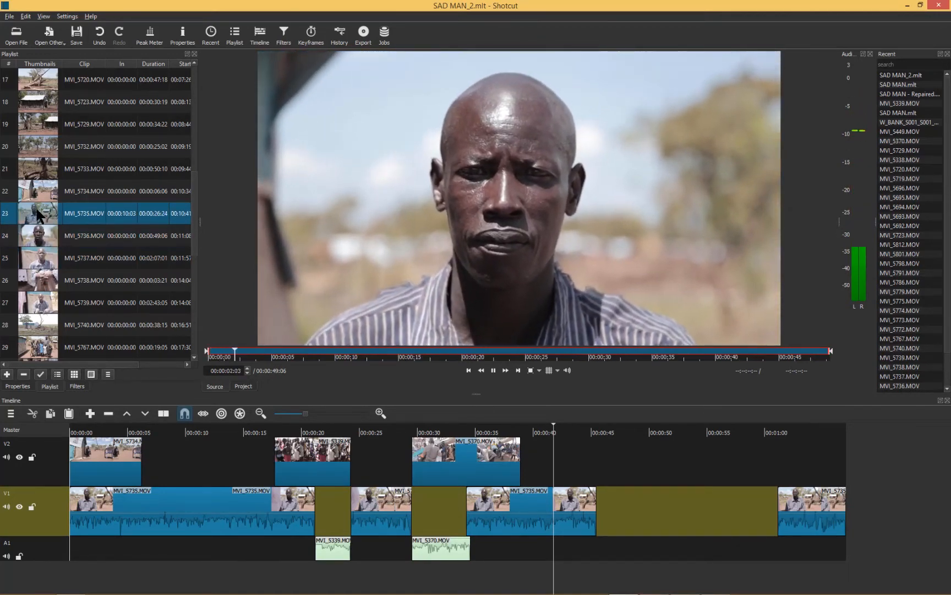
{"action": "double_click", "coordinate": [38, 215]}
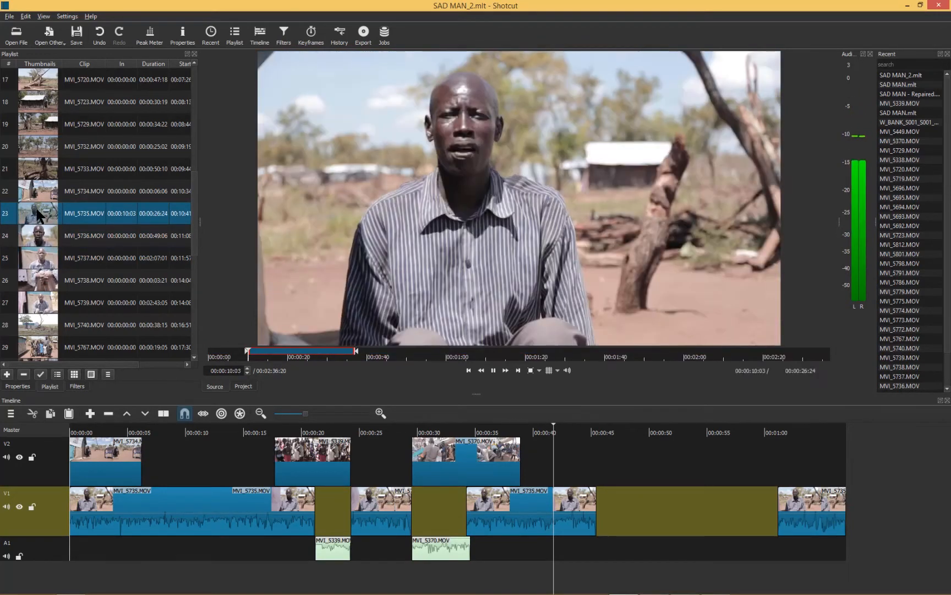
{"action": "left_click", "coordinate": [383, 358]}
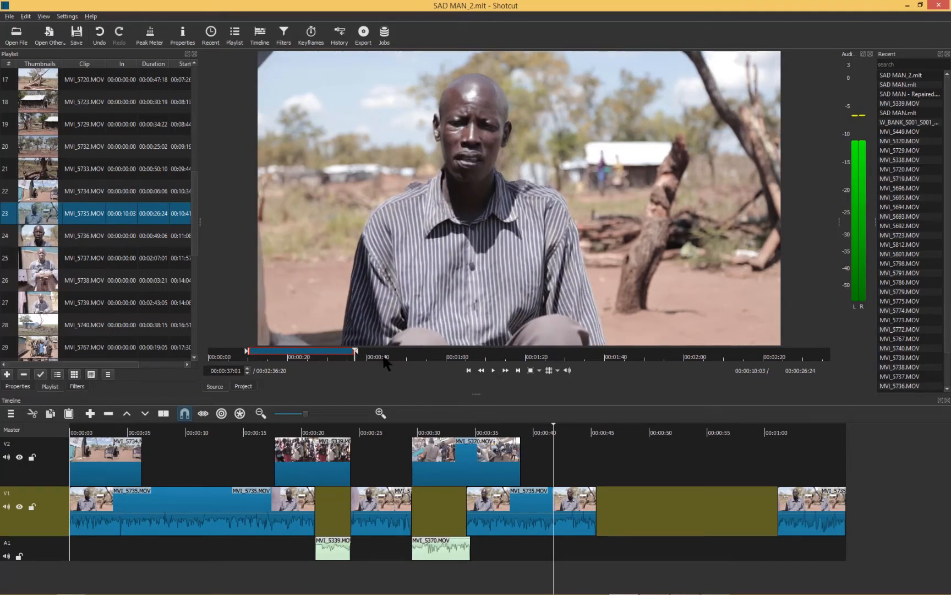
Set the in point of playlist clip MVI_5736.MOV to 00:00:06:12 and play it to 00:00:15:15
{"action": "double_click", "coordinate": [40, 237]}
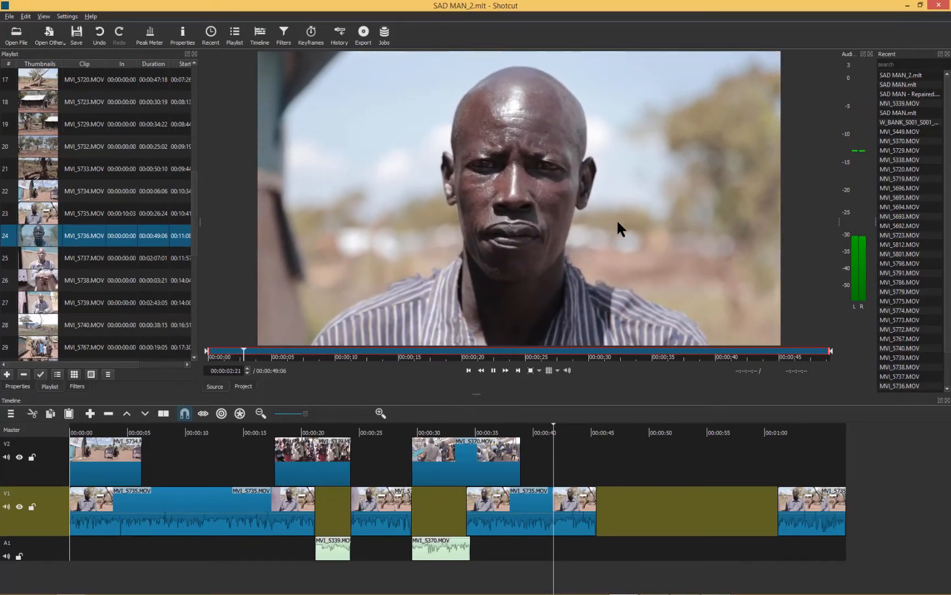
{"action": "left_click", "coordinate": [394, 351]}
{"action": "left_click_drag", "start_coordinate": [394, 355], "coordinate": [289, 355]}
{"action": "key", "text": "i"}
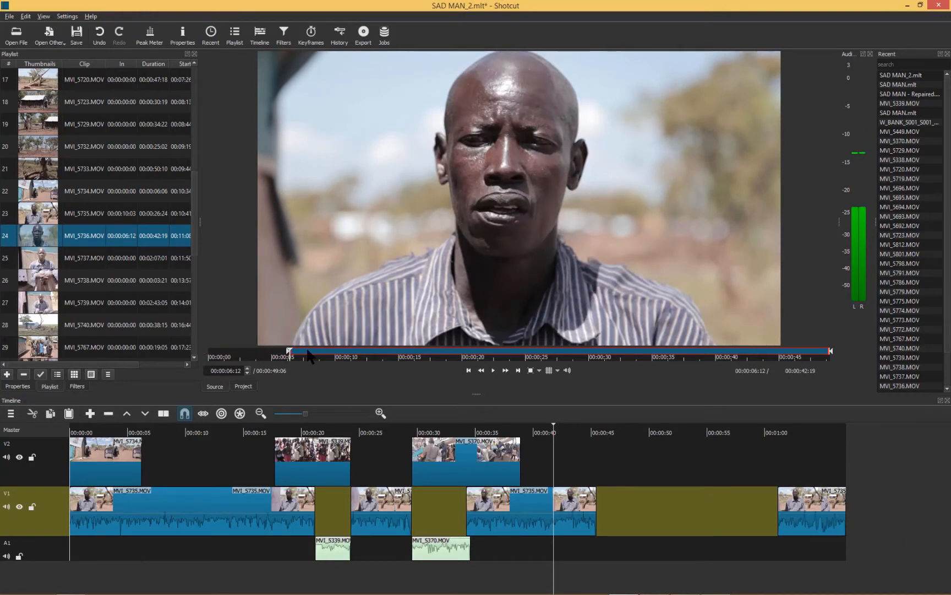
{"action": "key", "text": "space"}
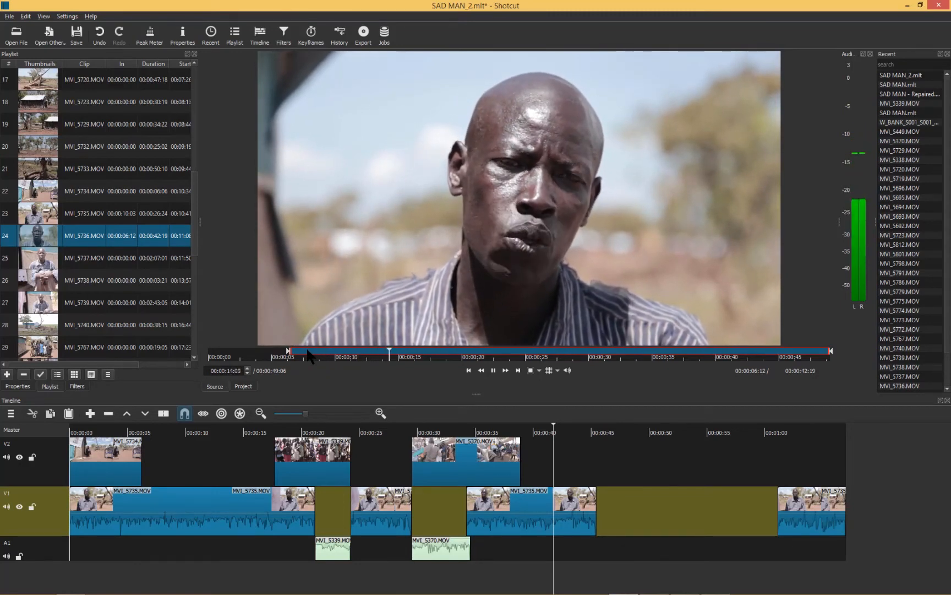
{"action": "key", "text": "space"}
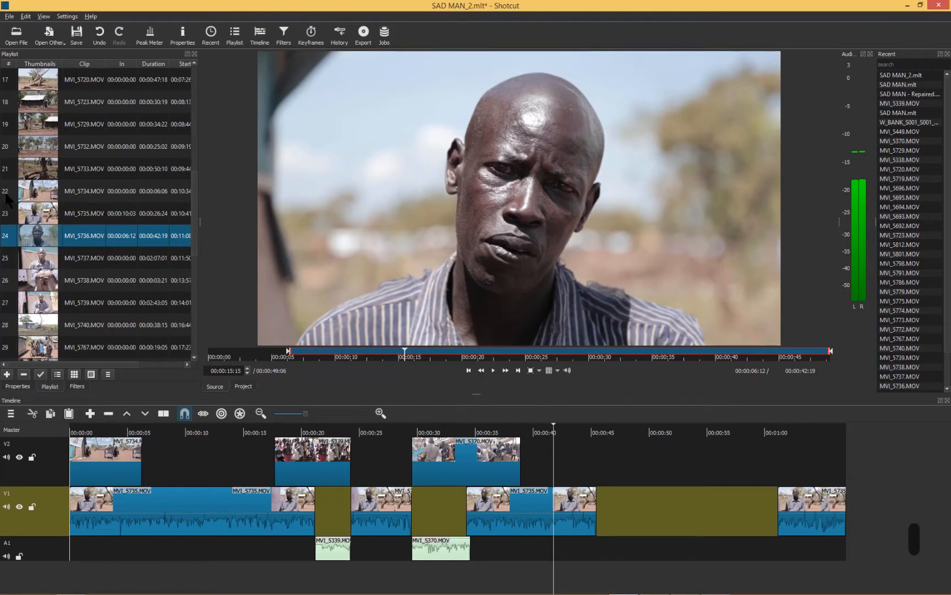
Review playlist clip MVI_5737.MOV, sampling the interview at several points from its start to beyond 00:01:01
{"action": "double_click", "coordinate": [40, 269]}
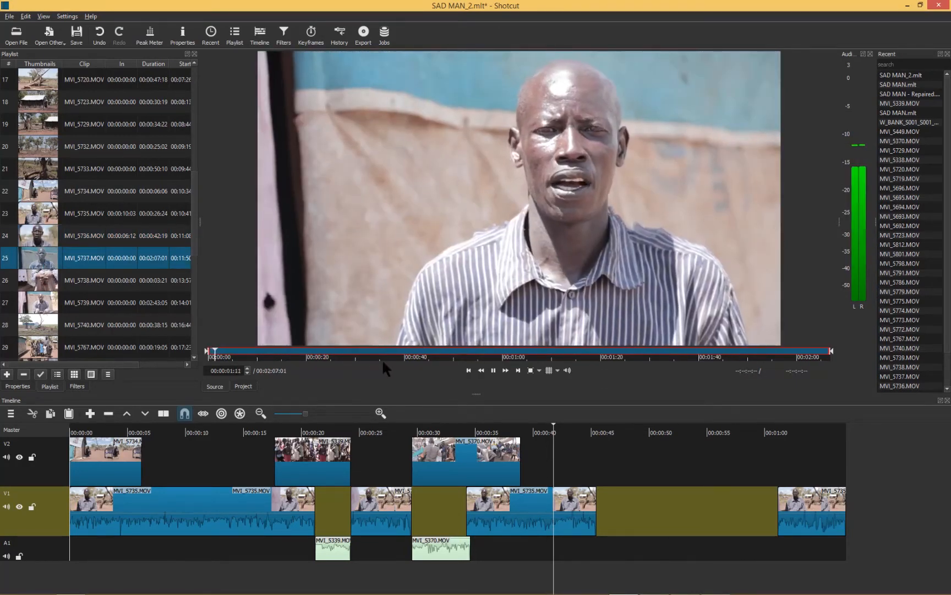
{"action": "left_click", "coordinate": [367, 356]}
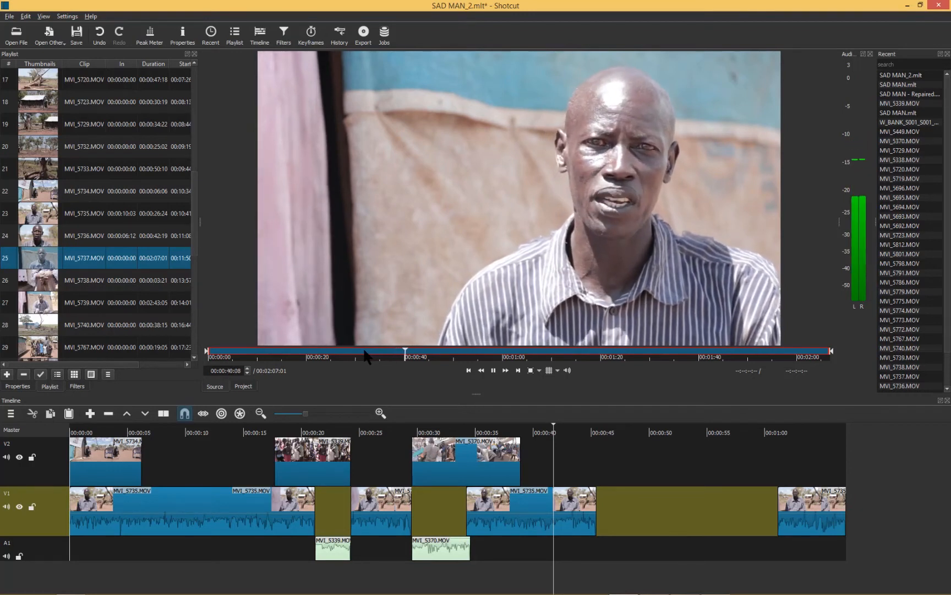
{"action": "left_click", "coordinate": [479, 351]}
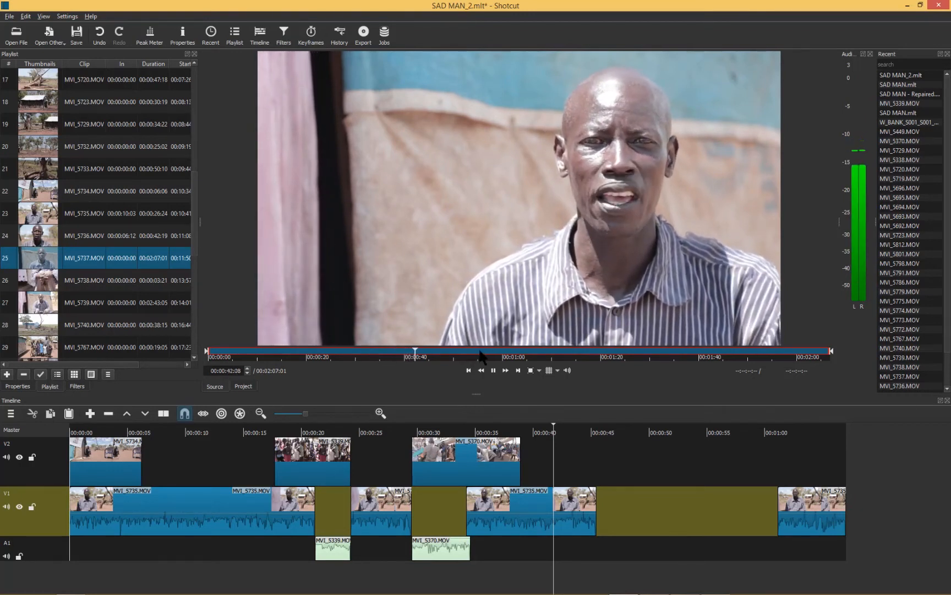
{"action": "key", "text": "space"}
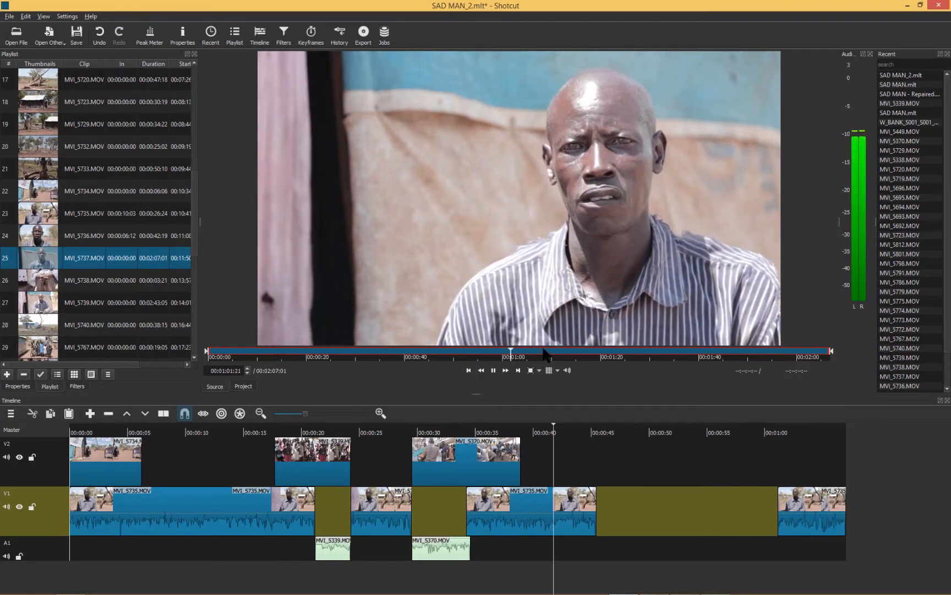
{"action": "left_click", "coordinate": [544, 352]}
{"action": "key", "text": "space"}
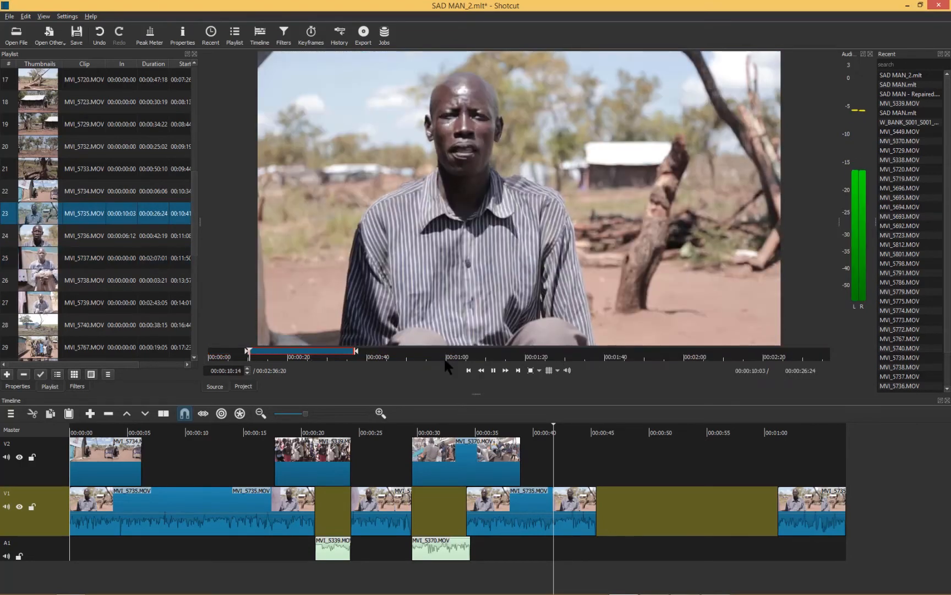
Sample playlist clip MVI_5735.MOV from 00:01:04:01 onward and set its in point to 00:01:33:12
{"action": "left_click", "coordinate": [472, 353]}
{"action": "left_click", "coordinate": [465, 355]}
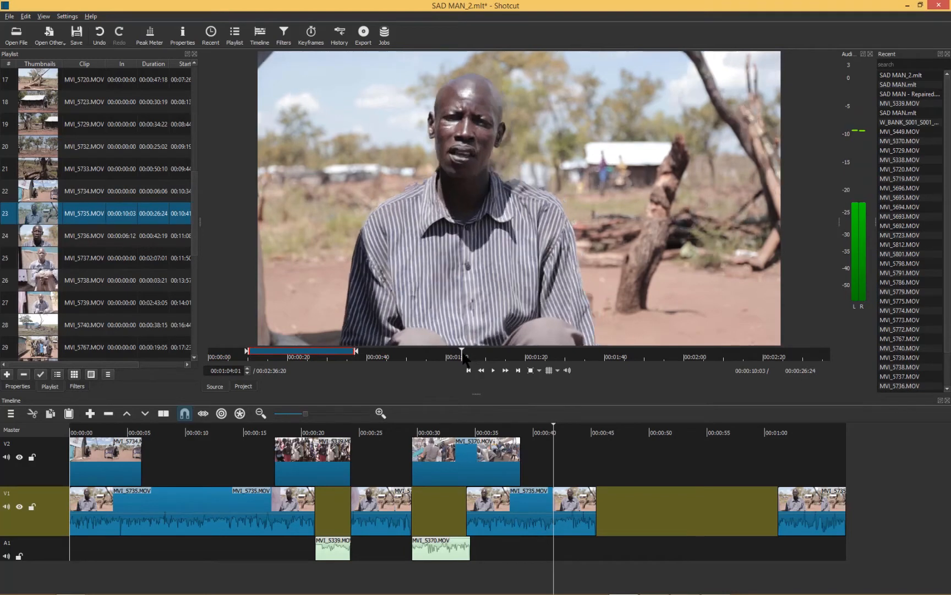
{"action": "left_click", "coordinate": [529, 354]}
{"action": "key", "text": "space"}
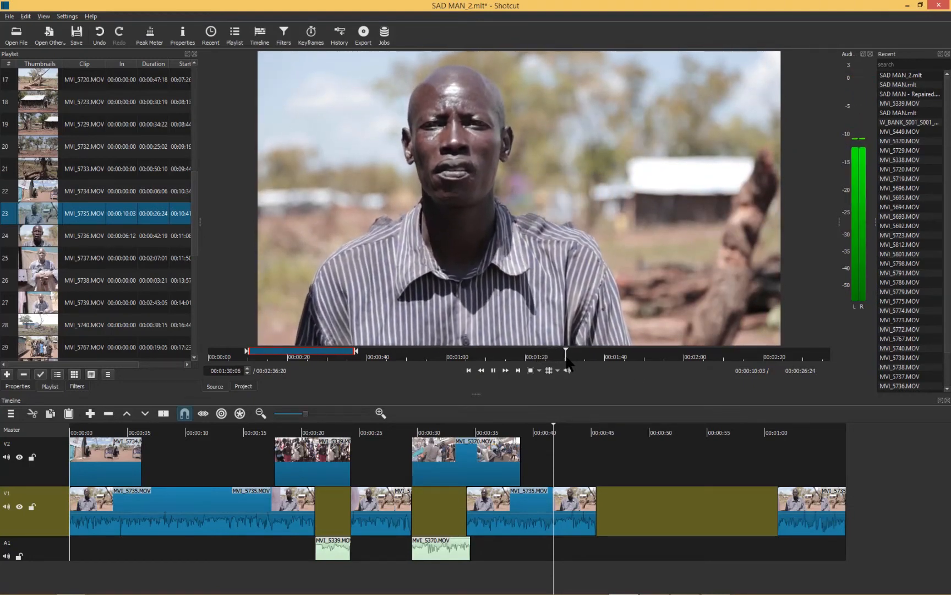
{"action": "key", "text": "i"}
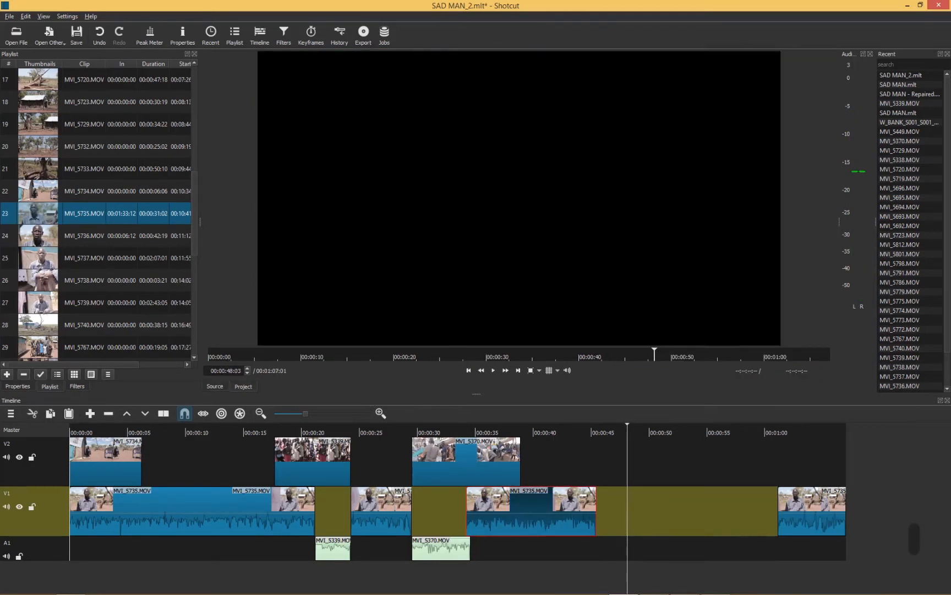
Play the middle interview clip on track V1 before the long gap and trim its end to 00:00:43:02
{"action": "left_click", "coordinate": [544, 429]}
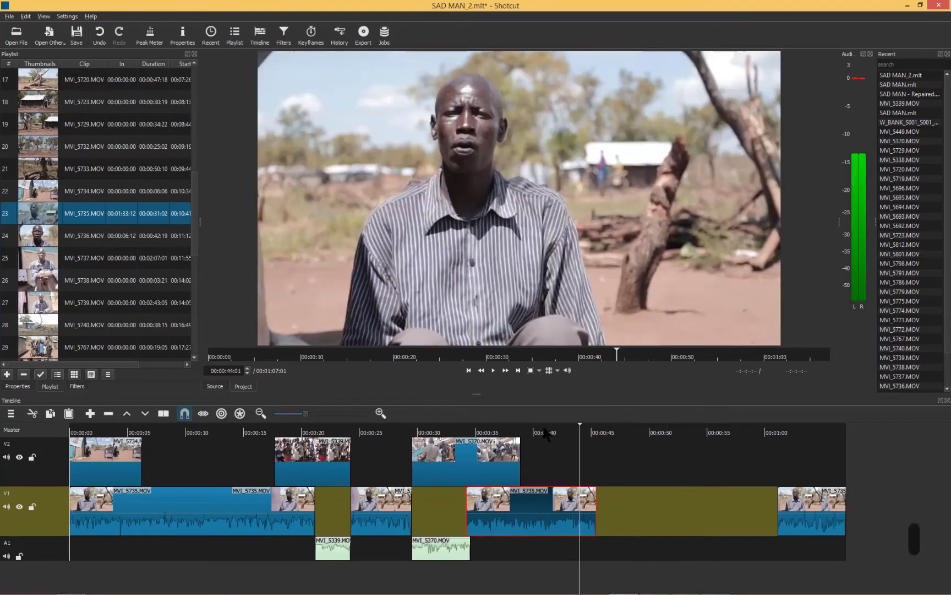
{"action": "key", "text": "space"}
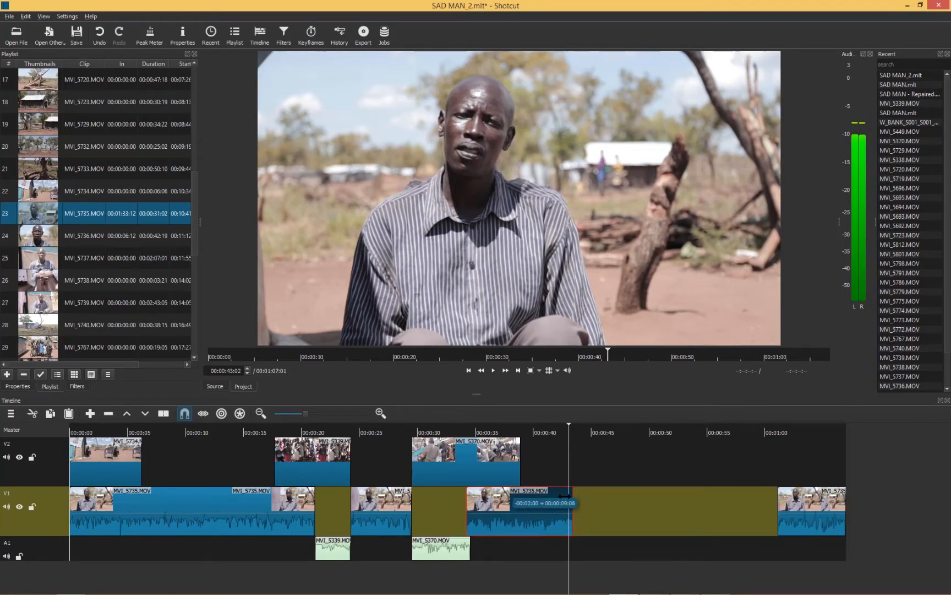
{"action": "left_click_drag", "start_coordinate": [562, 497], "coordinate": [563, 496]}
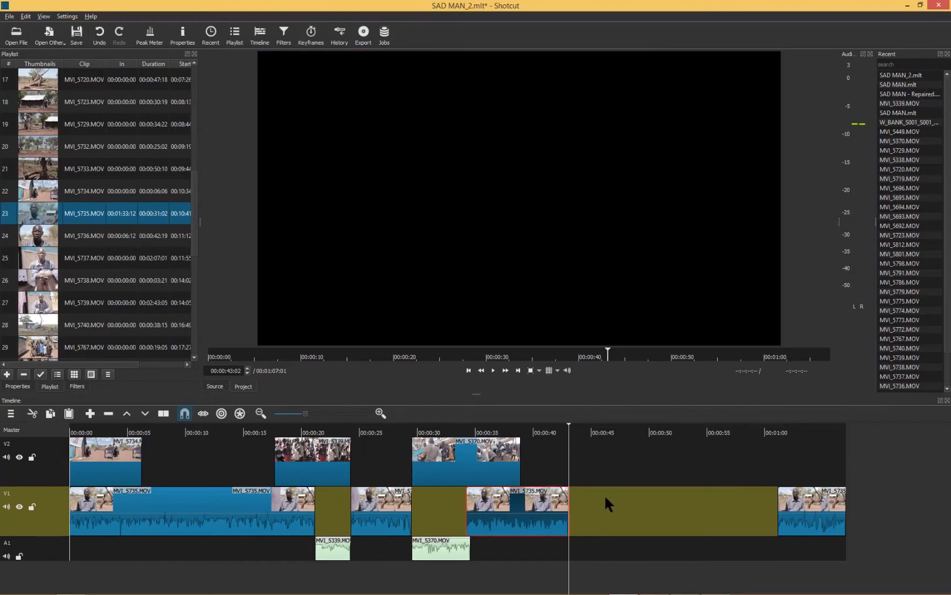
{"action": "key", "text": "equal"}
{"action": "key", "text": "equal"}
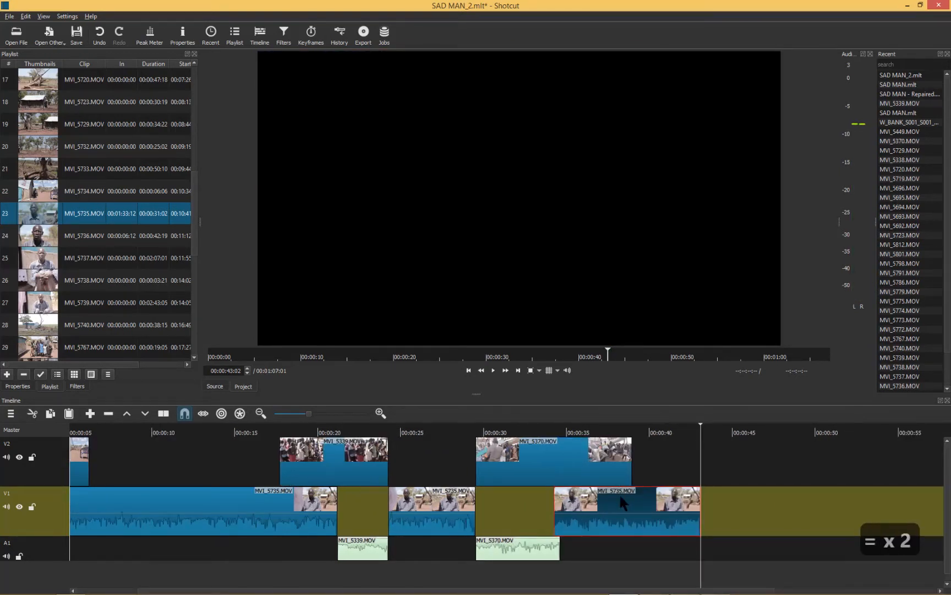
{"action": "key", "text": "minus"}
{"action": "key", "text": "minus"}
{"action": "key", "text": "minus"}
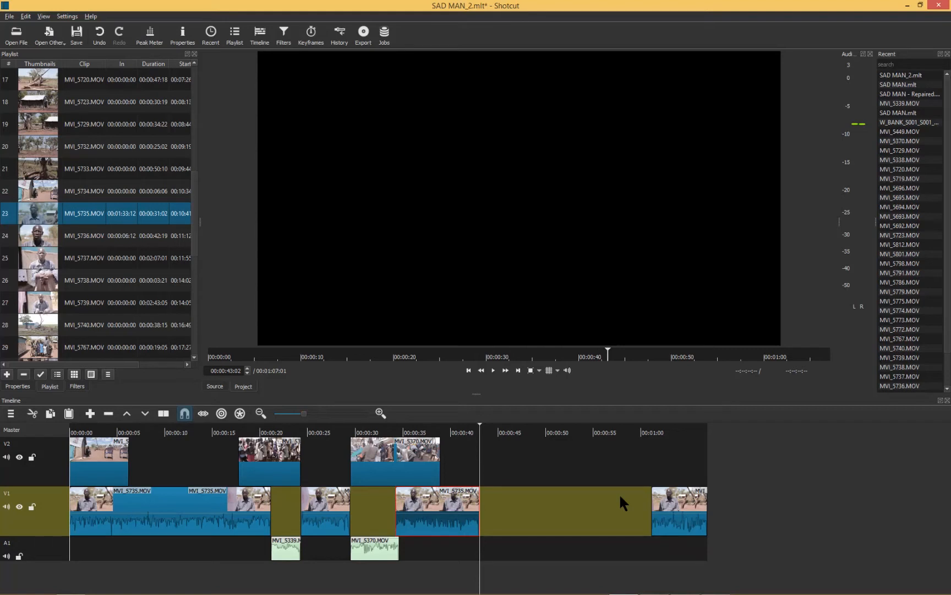
Save the project and return the playhead to the start of the long V1 gap at 00:00:43:02
{"action": "key", "text": "ctrl+minus"}
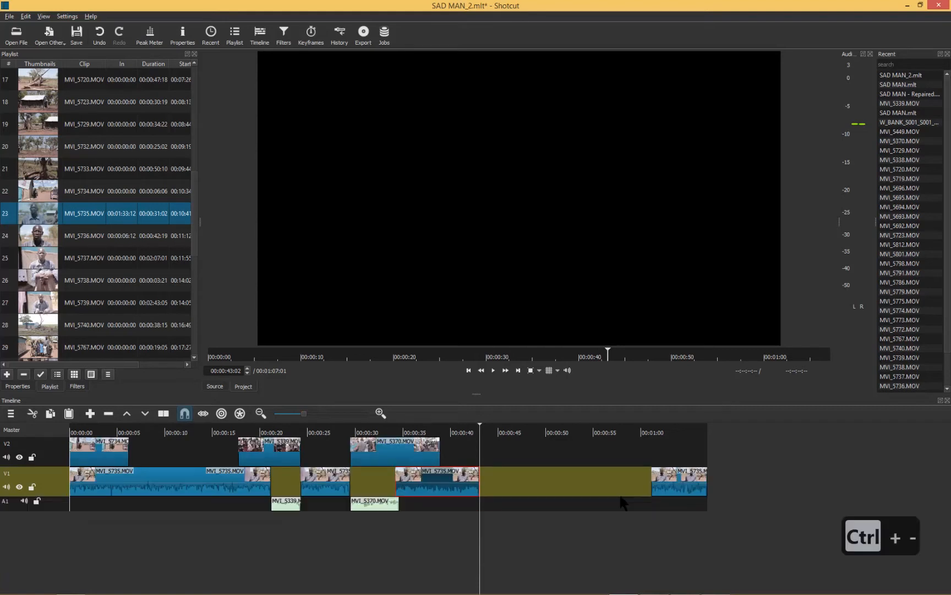
{"action": "key", "text": "ctrl+equal"}
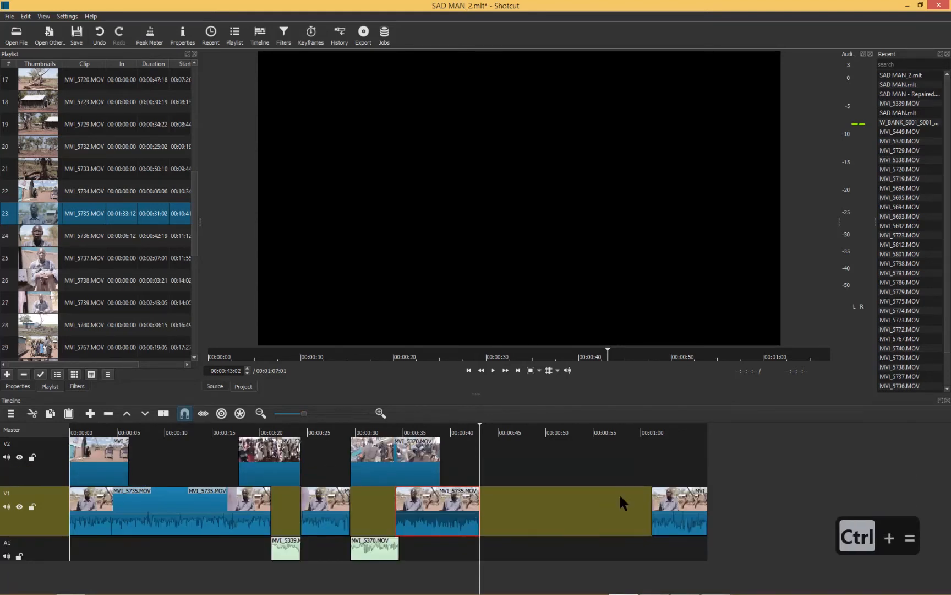
{"action": "left_click", "coordinate": [610, 497]}
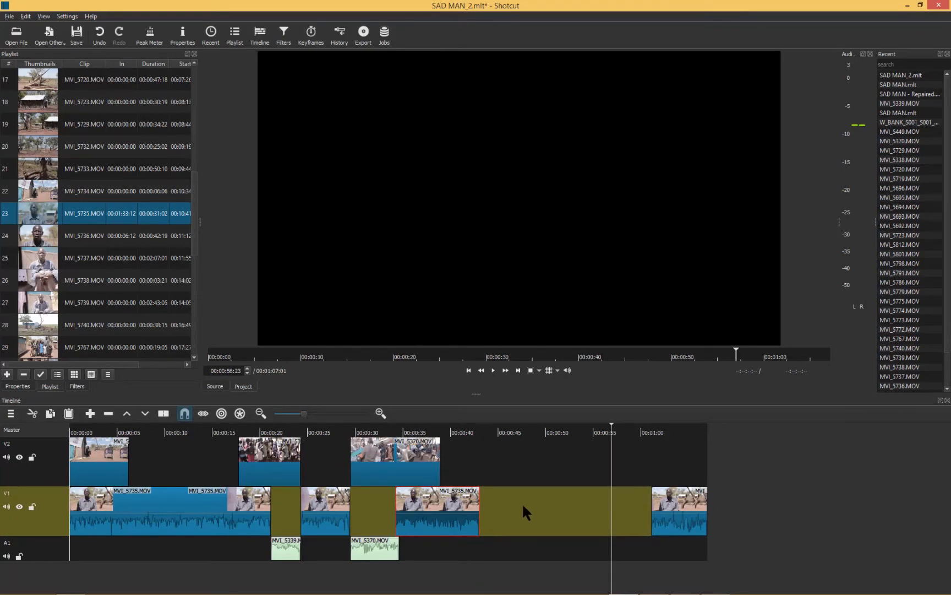
{"action": "key", "text": "ctrl+s"}
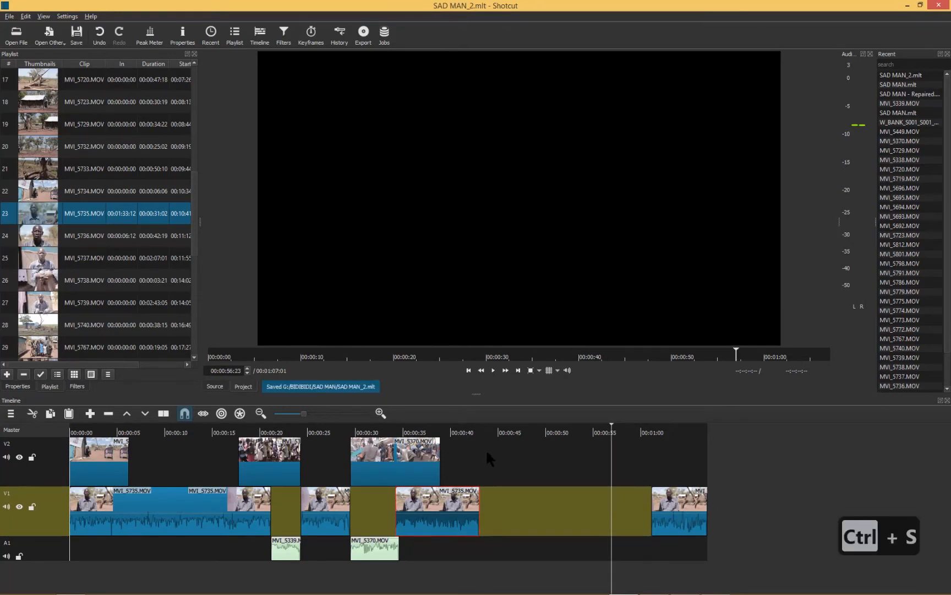
{"action": "left_click", "coordinate": [526, 518]}
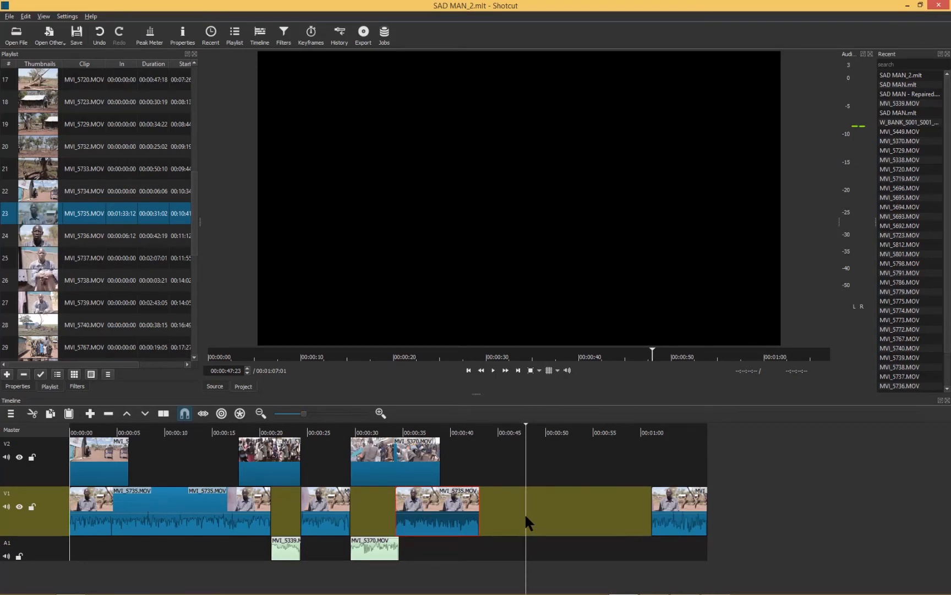
{"action": "key", "text": "alt+Left"}
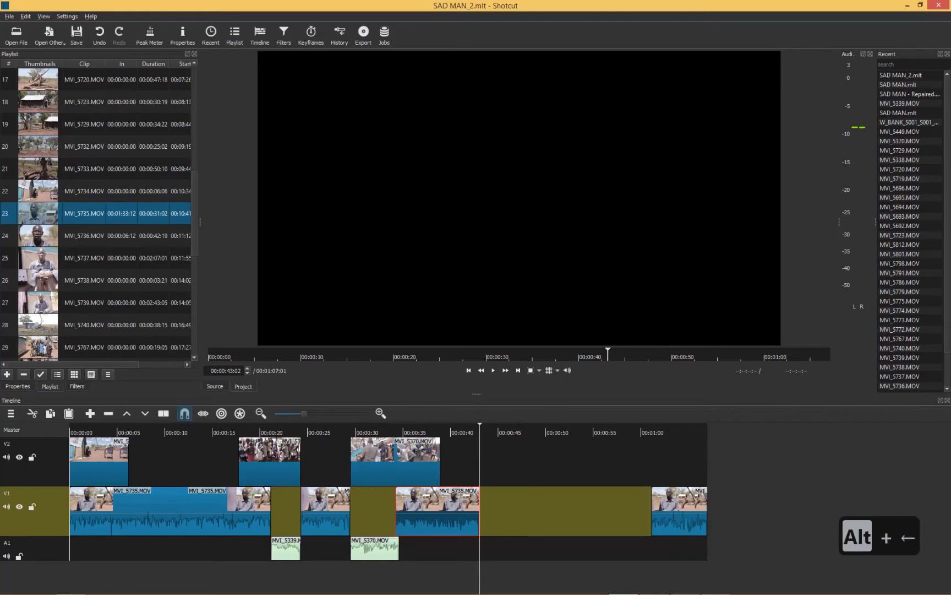
Preview playlist clips MVI_5767.MOV and MVI_5772.MOV, looking for footage to cover the long gap
{"action": "left_click", "coordinate": [45, 127]}
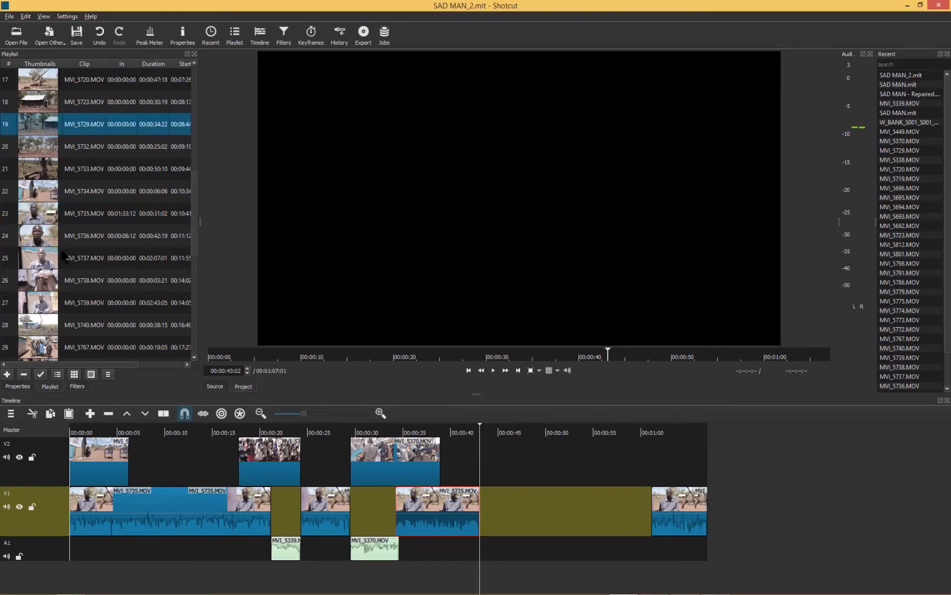
{"action": "scroll", "coordinate": [63, 257], "scroll_direction": "down", "scroll_amount": 1}
{"action": "left_click", "coordinate": [42, 286]}
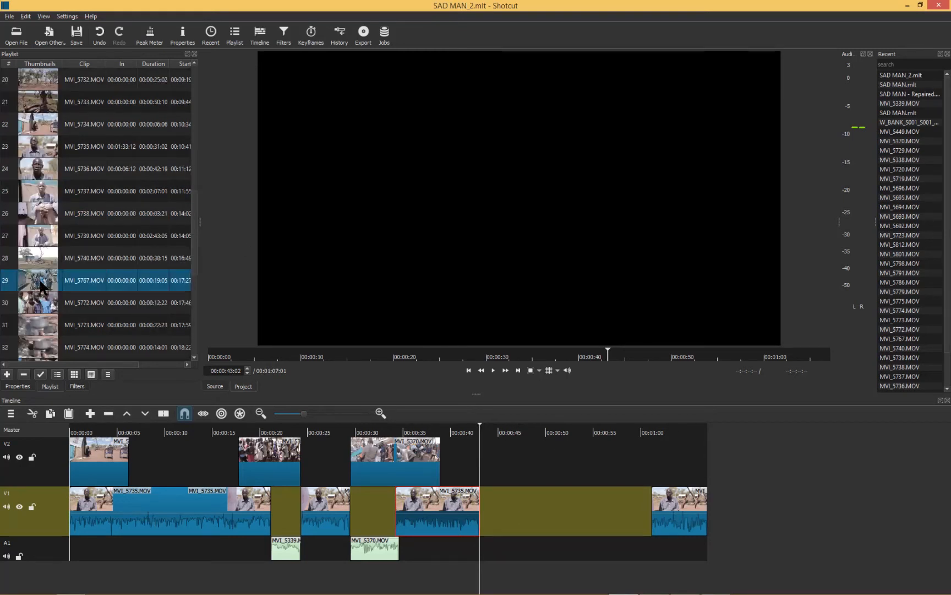
{"action": "double_click", "coordinate": [39, 288]}
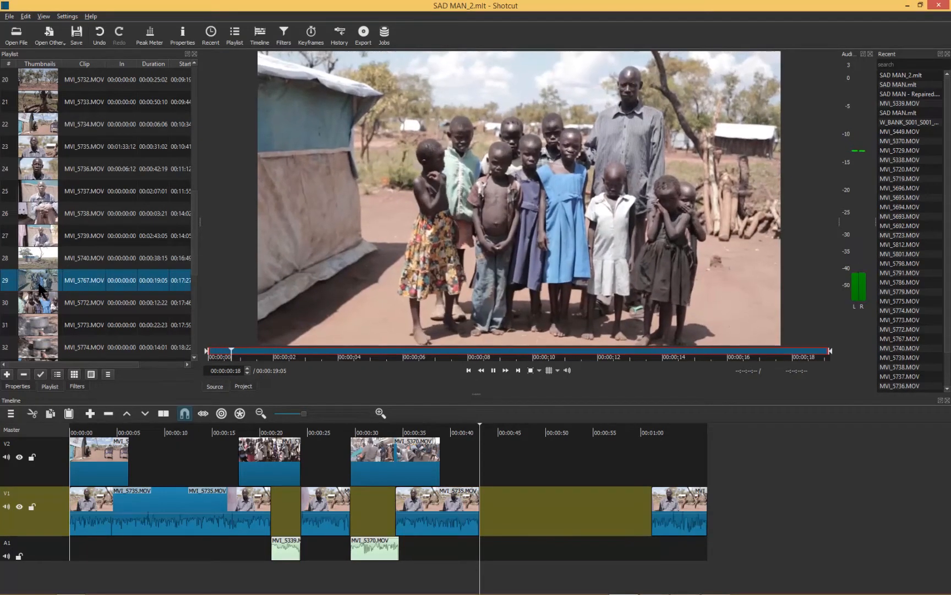
{"action": "double_click", "coordinate": [42, 302]}
{"action": "scroll", "coordinate": [72, 262], "scroll_direction": "down", "scroll_amount": 3}
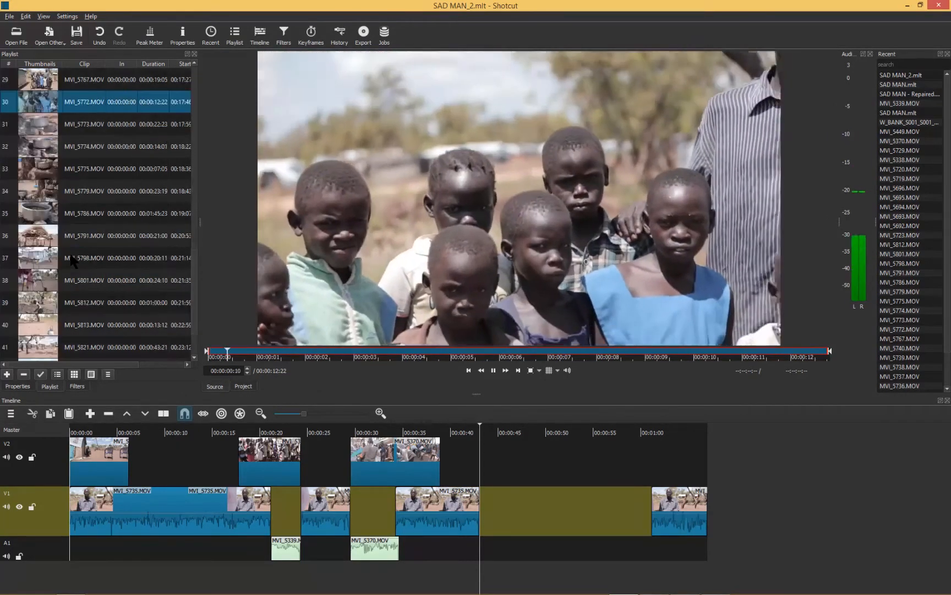
Open playlist clip MVI_5812.MOV and set its in point to 00:00:27:07
{"action": "scroll", "coordinate": [72, 261], "scroll_direction": "down", "scroll_amount": 1}
{"action": "double_click", "coordinate": [33, 239]}
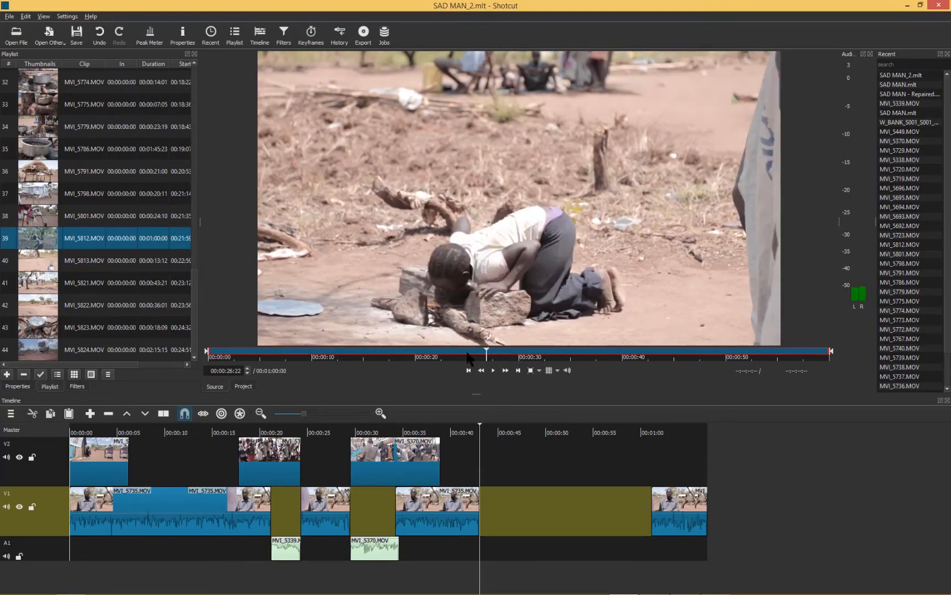
{"action": "left_click_drag", "start_coordinate": [468, 357], "coordinate": [443, 358]}
{"action": "key", "text": "space"}
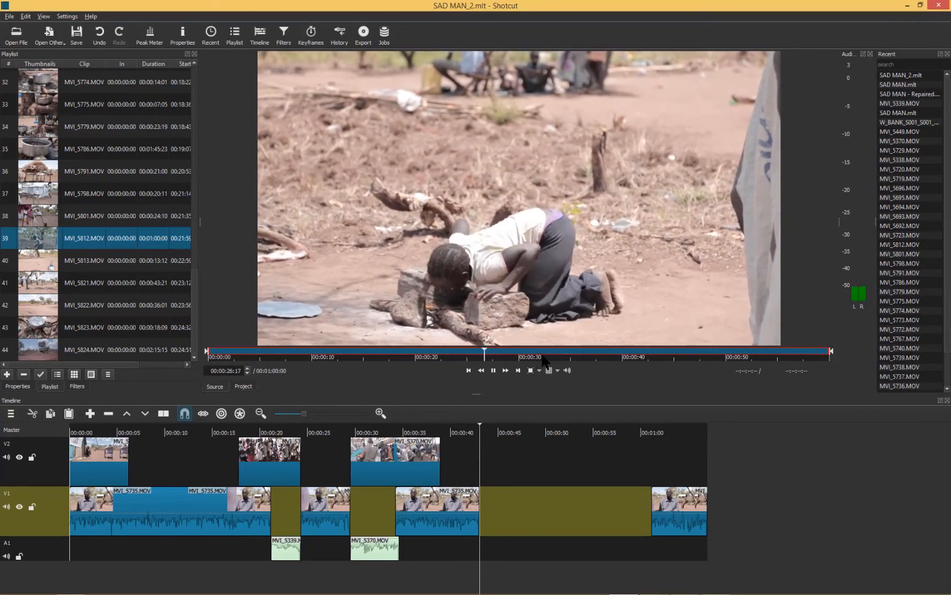
{"action": "key", "text": "space"}
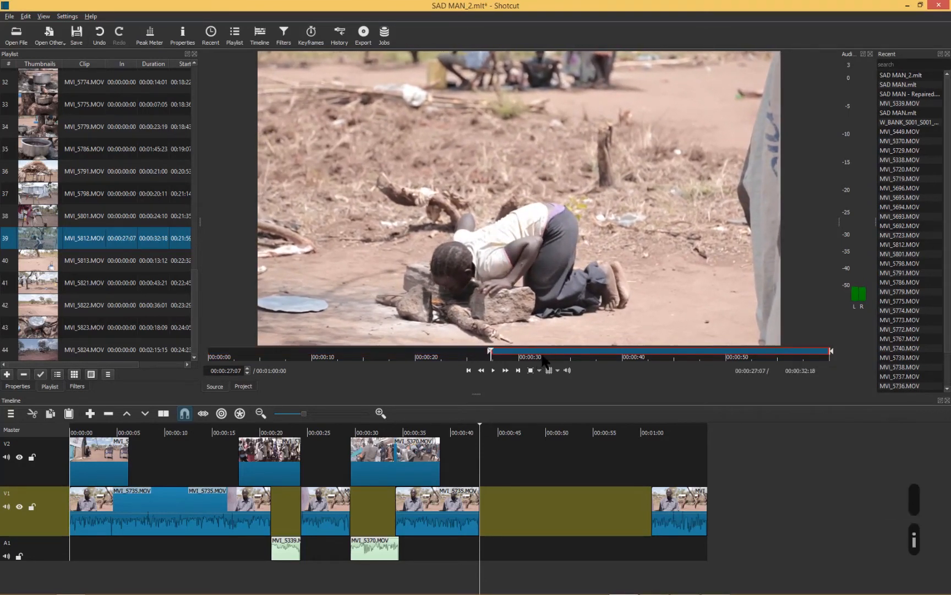
Set the out point of MVI_5812.MOV at 00:00:32:06 for a five-second selection and play part of it
{"action": "key", "text": "space"}
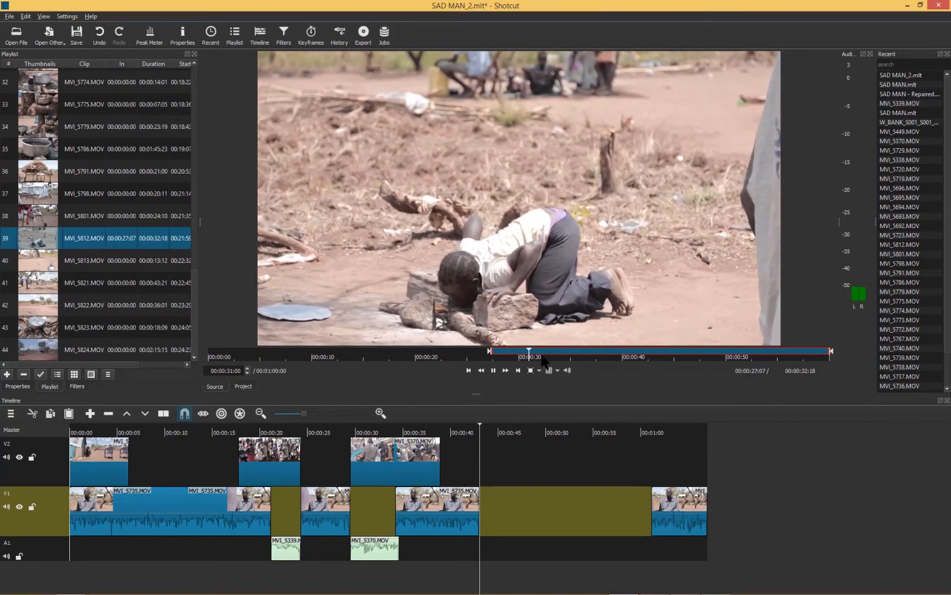
{"action": "key", "text": "space"}
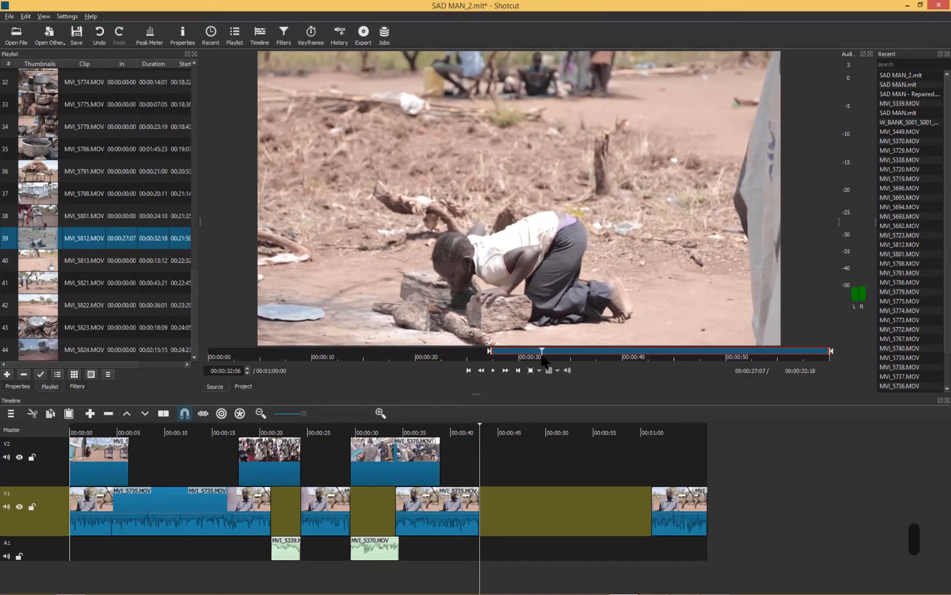
{"action": "key", "text": "o"}
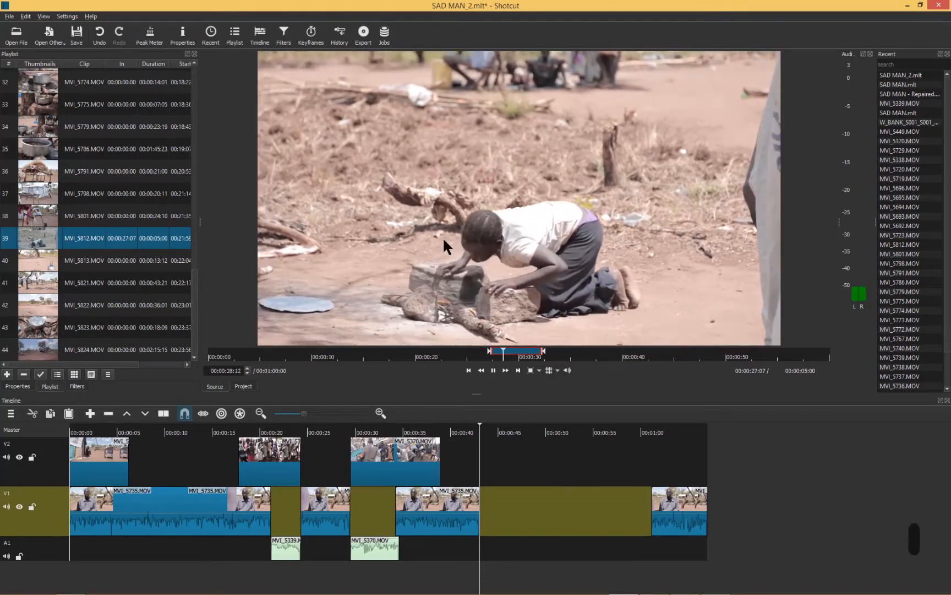
{"action": "key", "text": "space"}
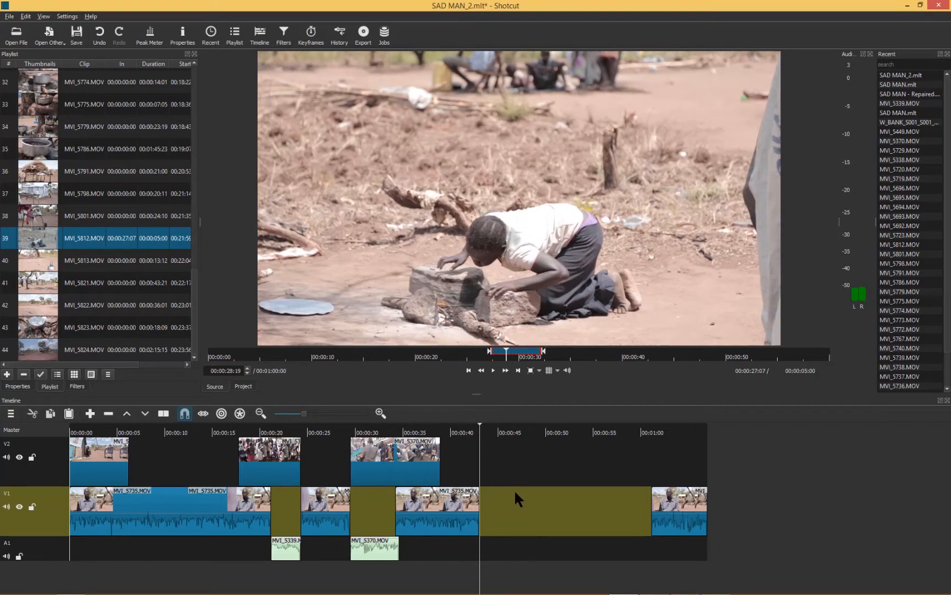
Try appending the MVI_5812.MOV selection to track V1 and overwriting it into the V1 gap, undoing each placement
{"action": "key", "text": "a"}
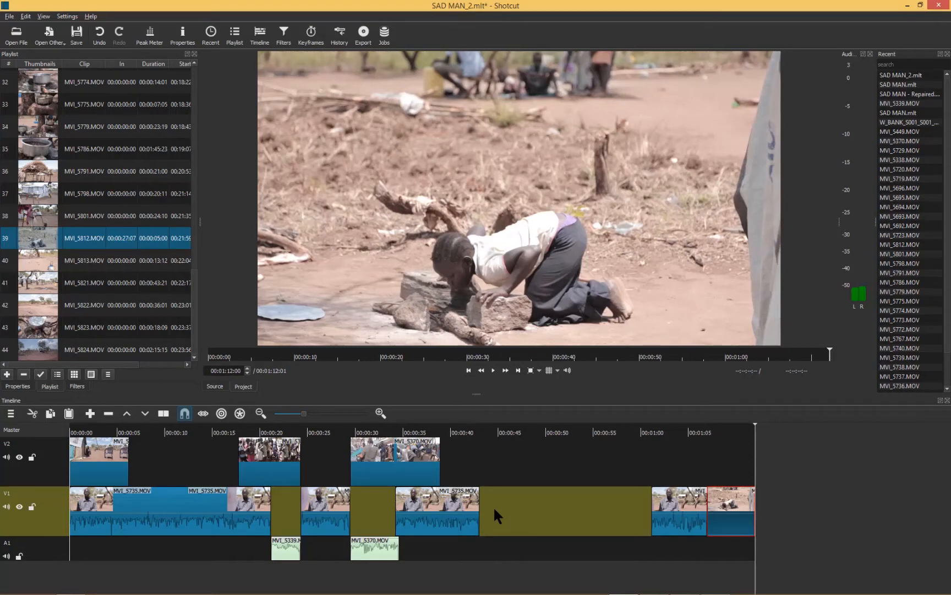
{"action": "key", "text": "ctrl+z"}
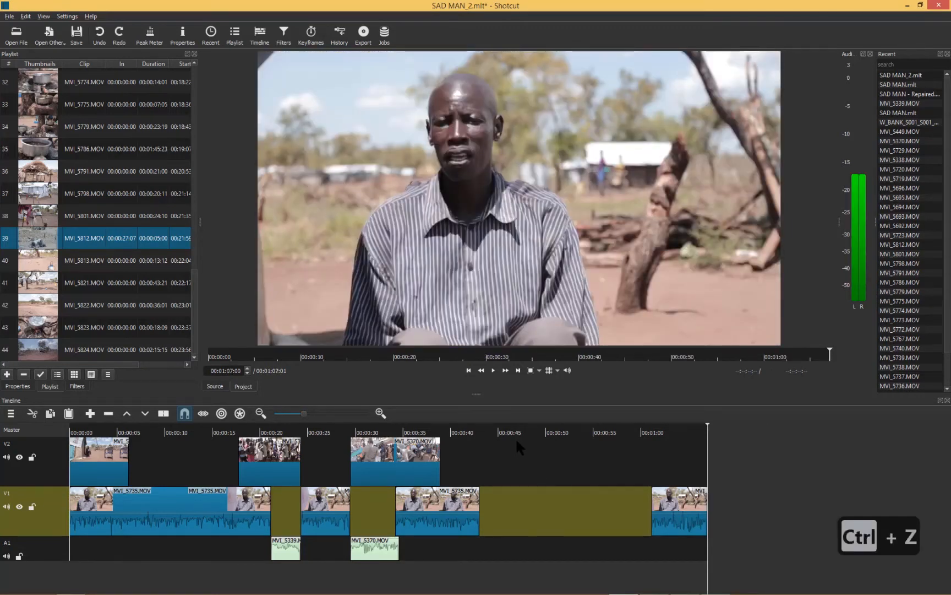
{"action": "left_click", "coordinate": [515, 437]}
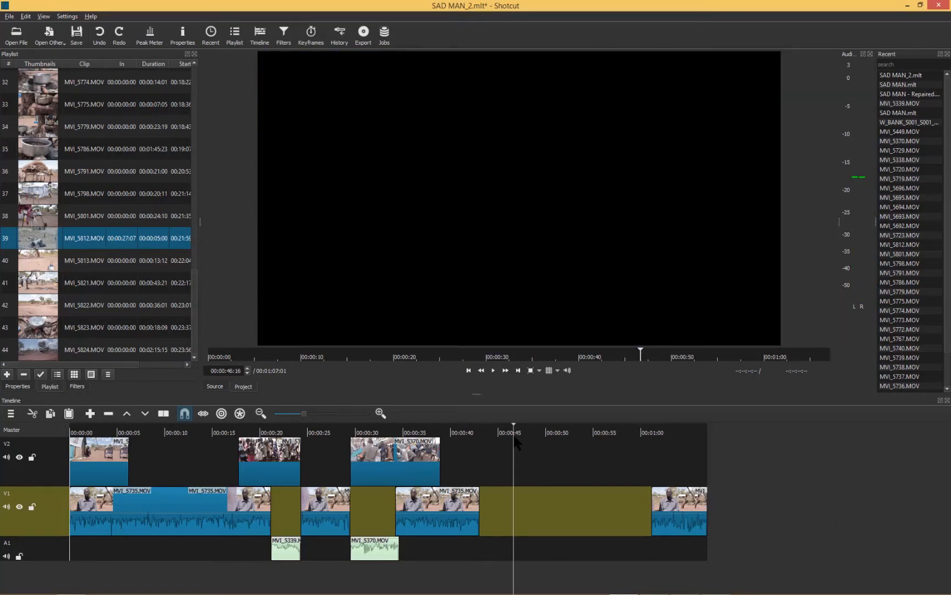
{"action": "key", "text": "a"}
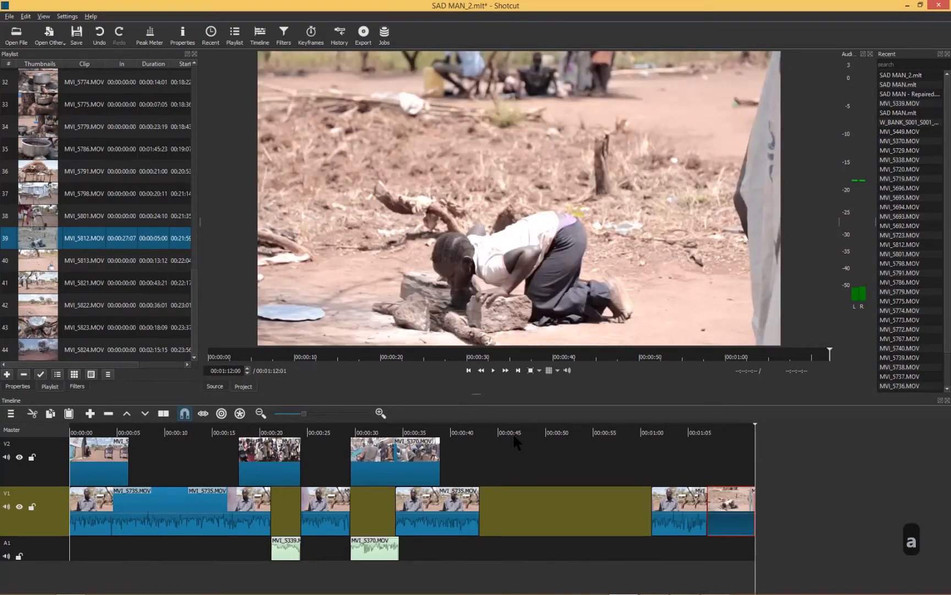
{"action": "key", "text": "ctrl+z"}
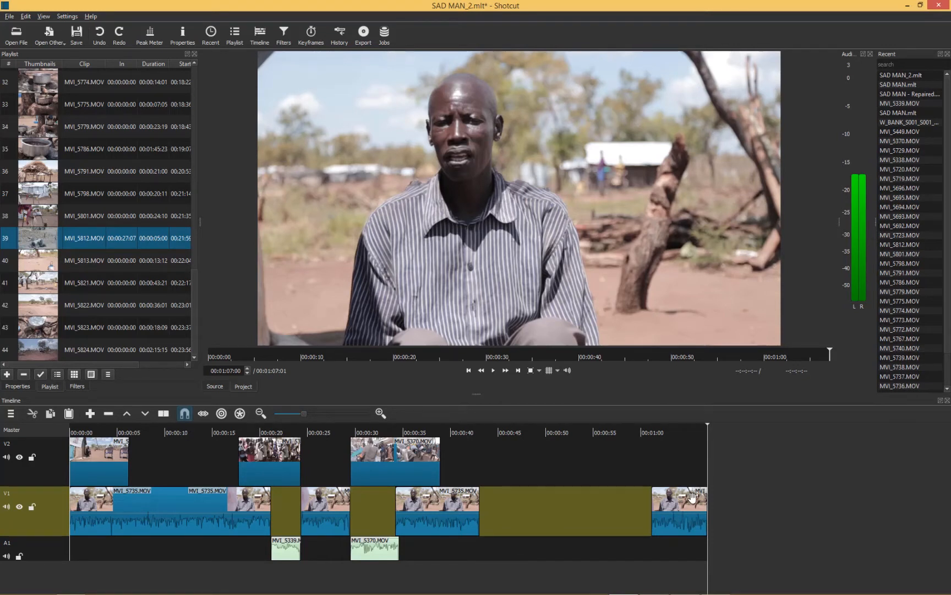
{"action": "left_click", "coordinate": [147, 413]}
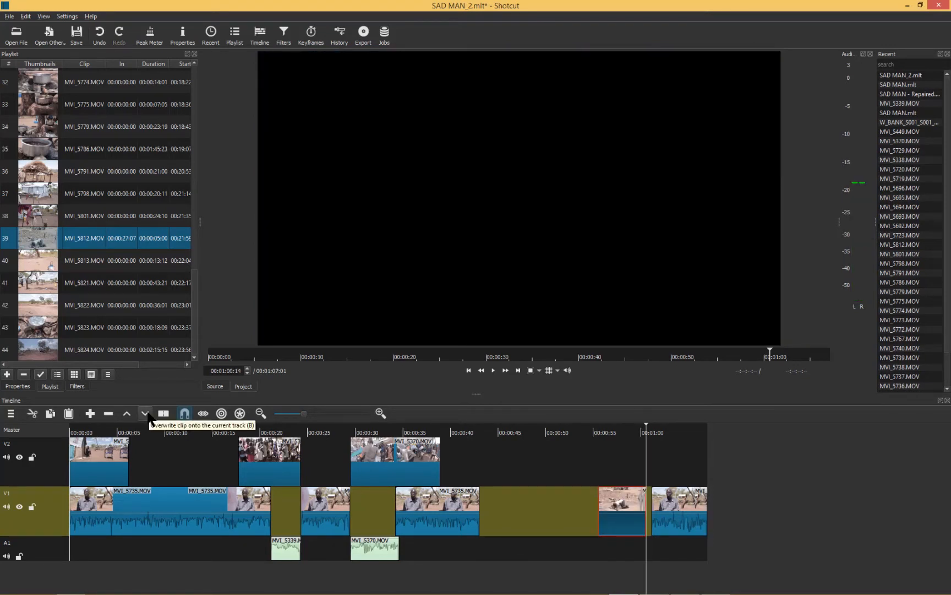
{"action": "key", "text": "ctrl+z"}
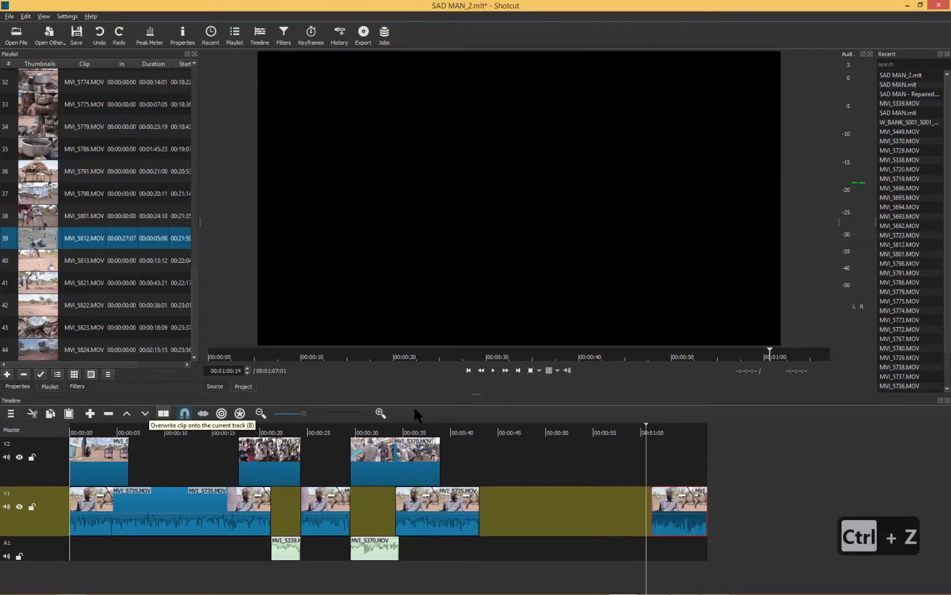
Overwrite the MVI_5812.MOV selection onto track V2 at 00:00:43:02, where the middle interview clip ends
{"action": "left_click", "coordinate": [488, 433]}
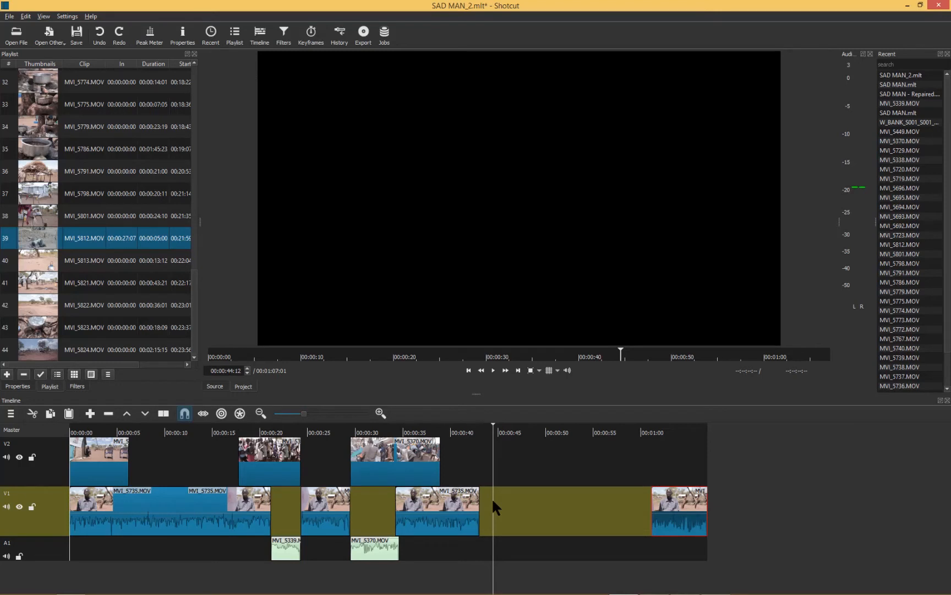
{"action": "left_click", "coordinate": [63, 465]}
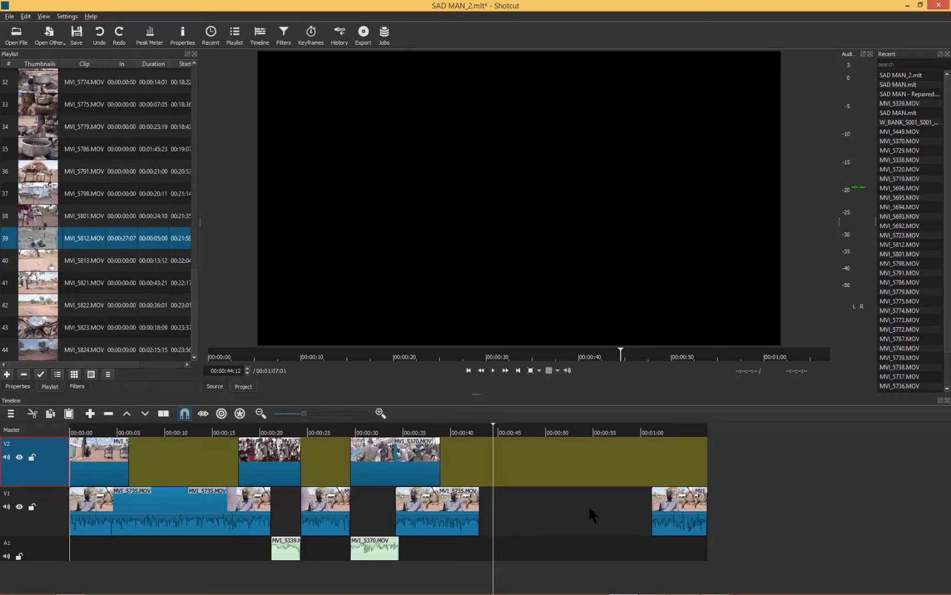
{"action": "key", "text": "alt+Left"}
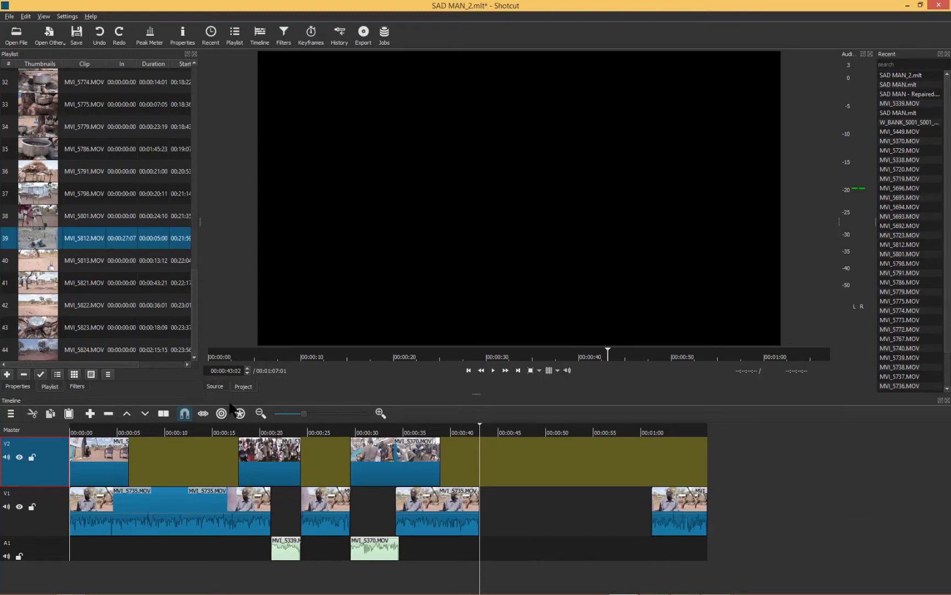
{"action": "key", "text": "b"}
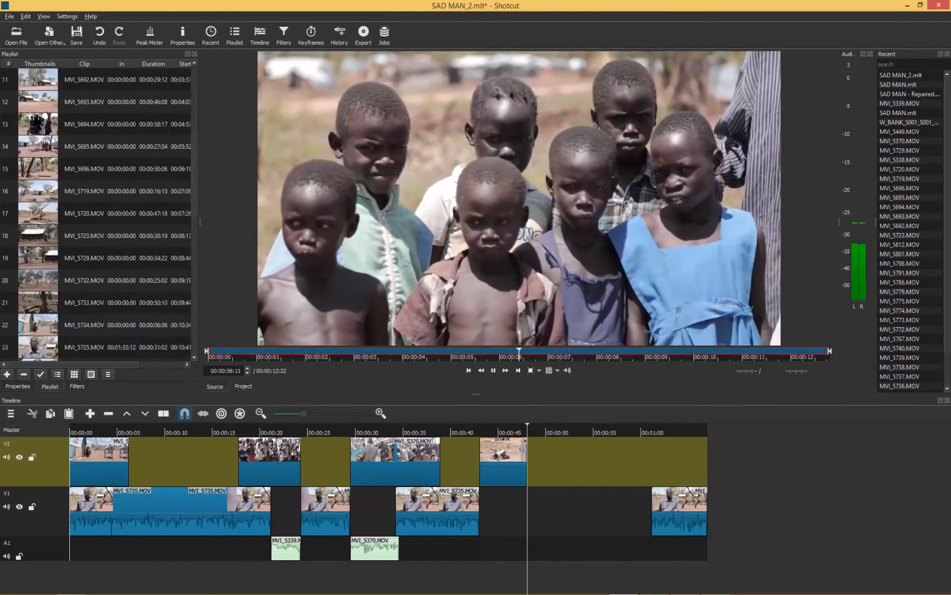
Open playlist clip MVI_5696.MOV and set its in point to 00:00:06:04, as the girl enters the frame
{"action": "double_click", "coordinate": [33, 168]}
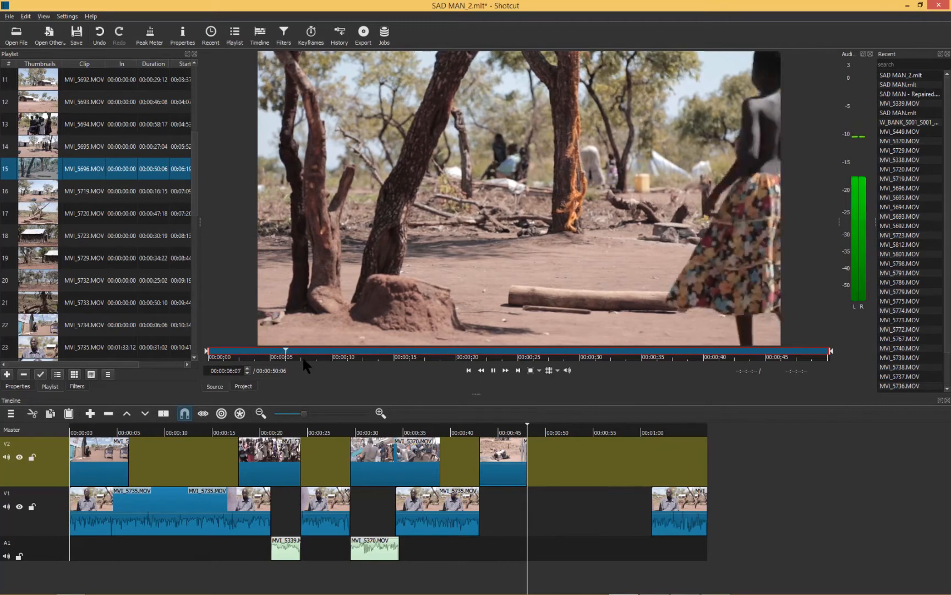
{"action": "key", "text": "space"}
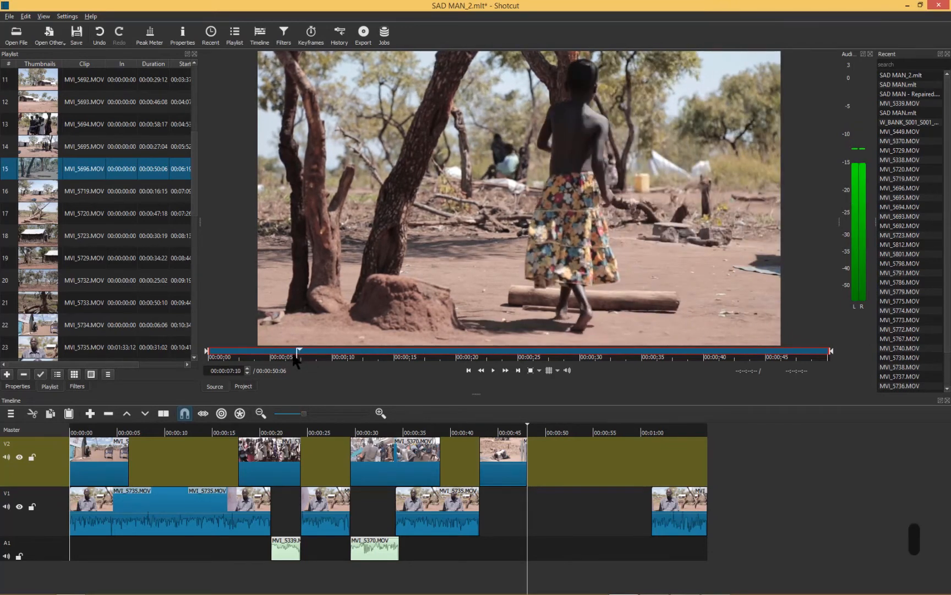
{"action": "left_click", "coordinate": [284, 356]}
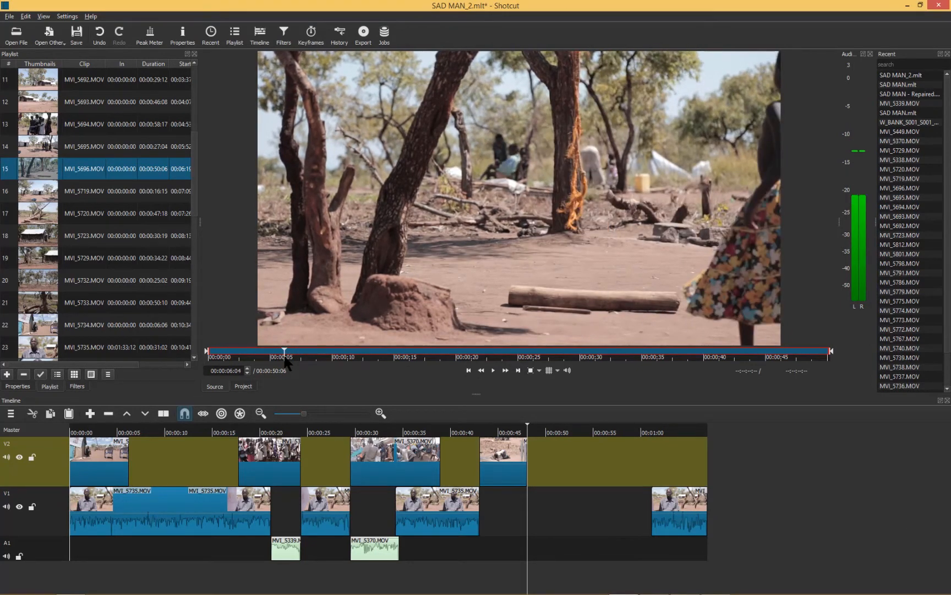
{"action": "key", "text": "i"}
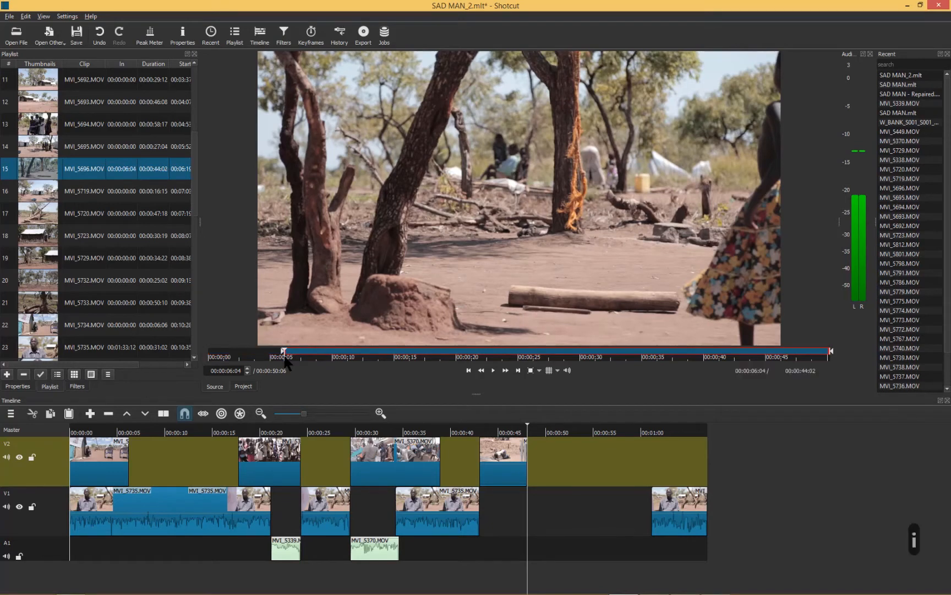
Set the out point of MVI_5696.MOV to 00:00:10:11 and overwrite the selection onto V2 directly after the MVI_5812.MOV clip
{"action": "key", "text": "space"}
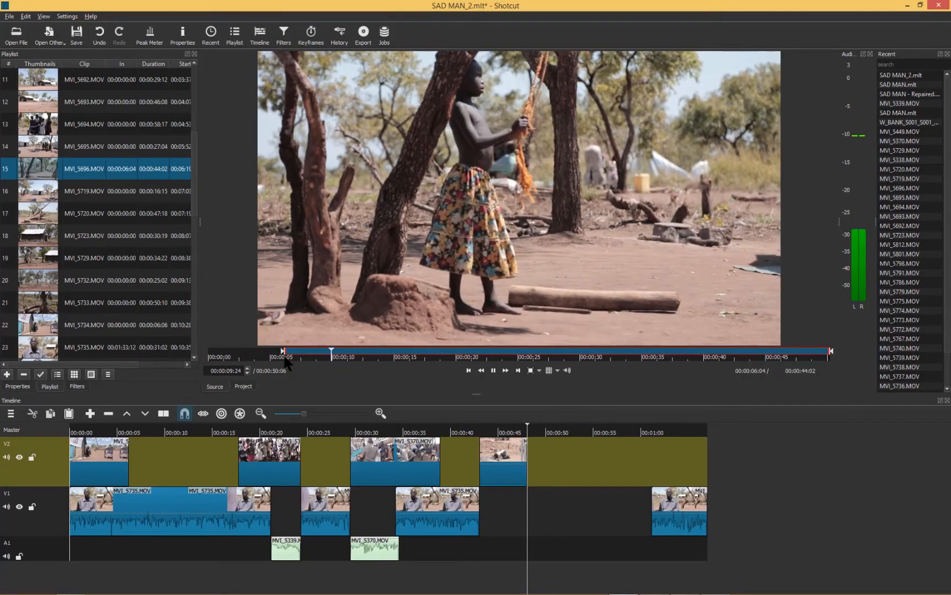
{"action": "key", "text": "space"}
{"action": "key", "text": "o"}
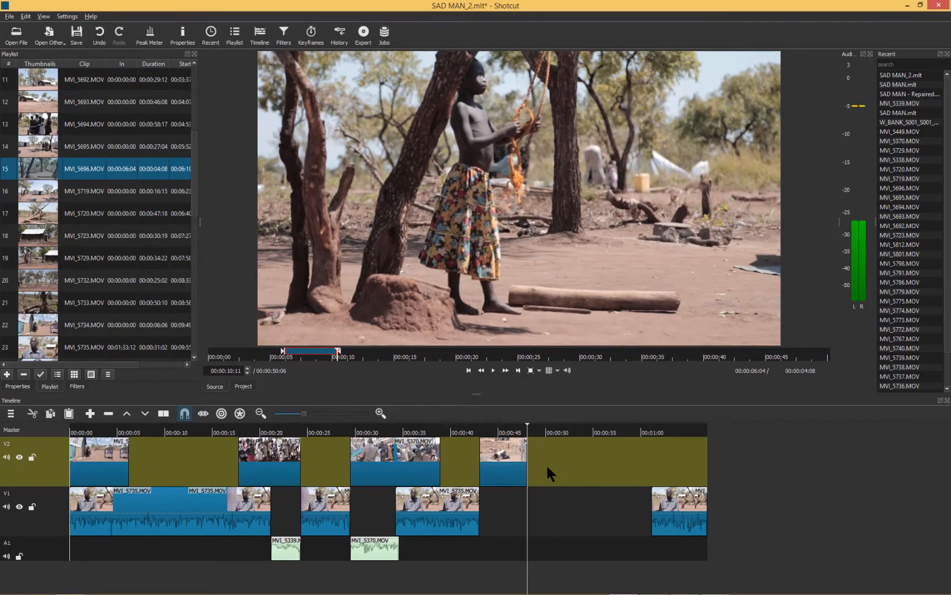
{"action": "key", "text": "b"}
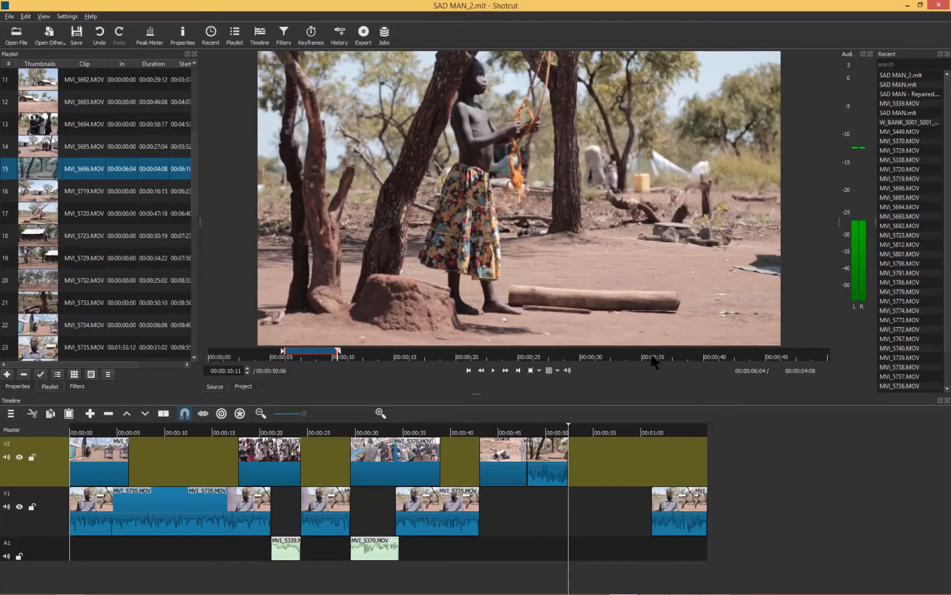
Open playlist clip MVI_5719.MOV, set its out point to 00:00:01:01 and overwrite the selection onto V2 directly after the MVI_5696.MOV clip
{"action": "left_click", "coordinate": [652, 358]}
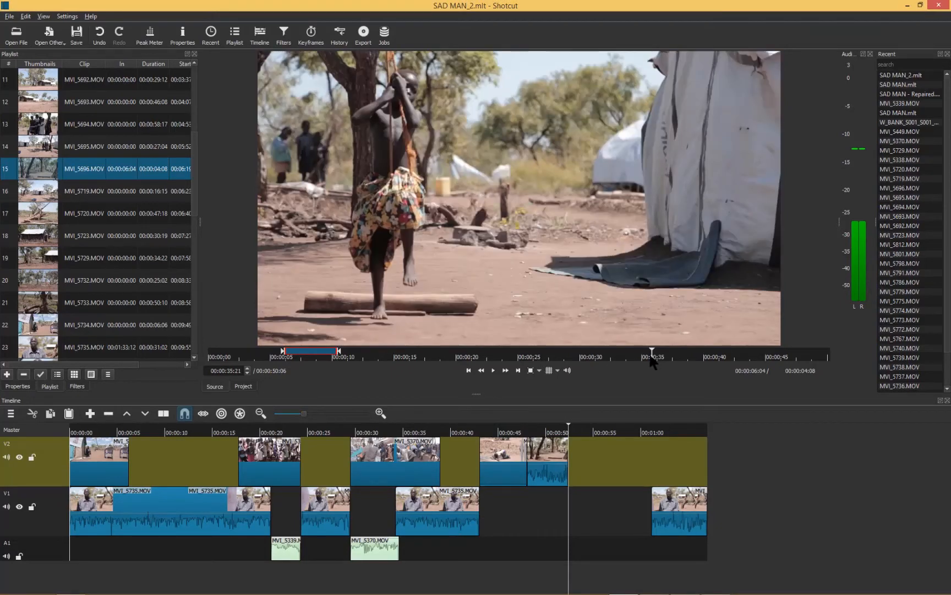
{"action": "left_click", "coordinate": [37, 191]}
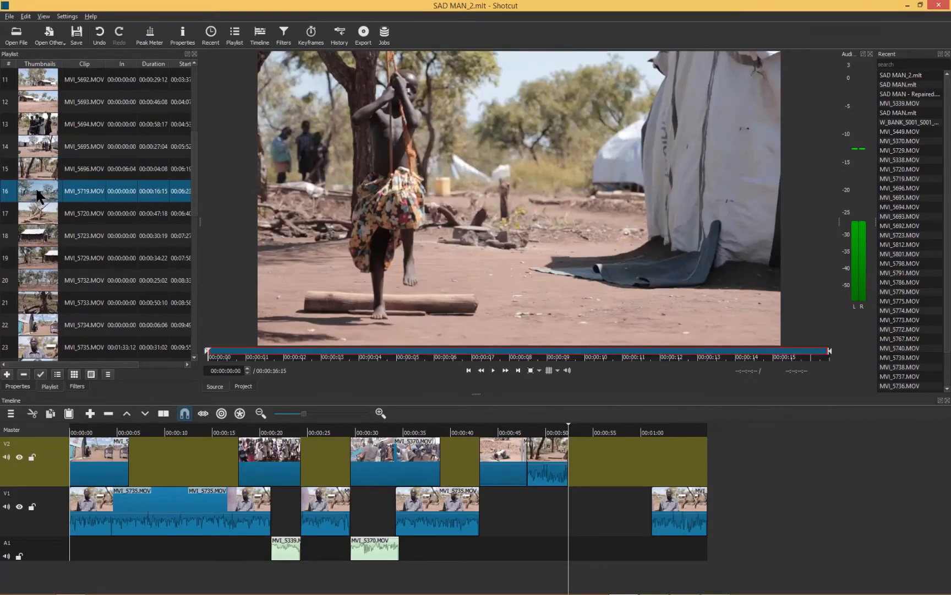
{"action": "key", "text": "space"}
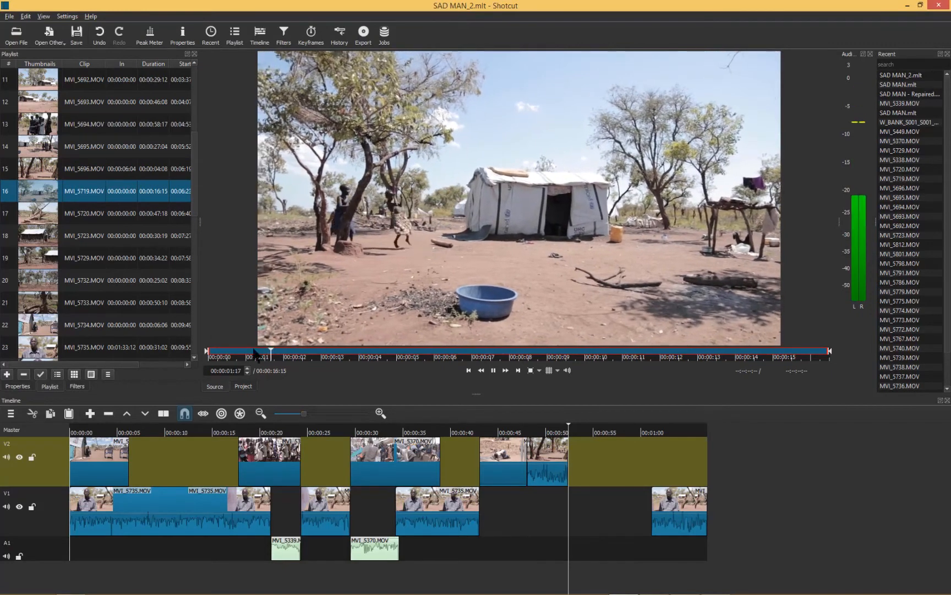
{"action": "left_click", "coordinate": [246, 355]}
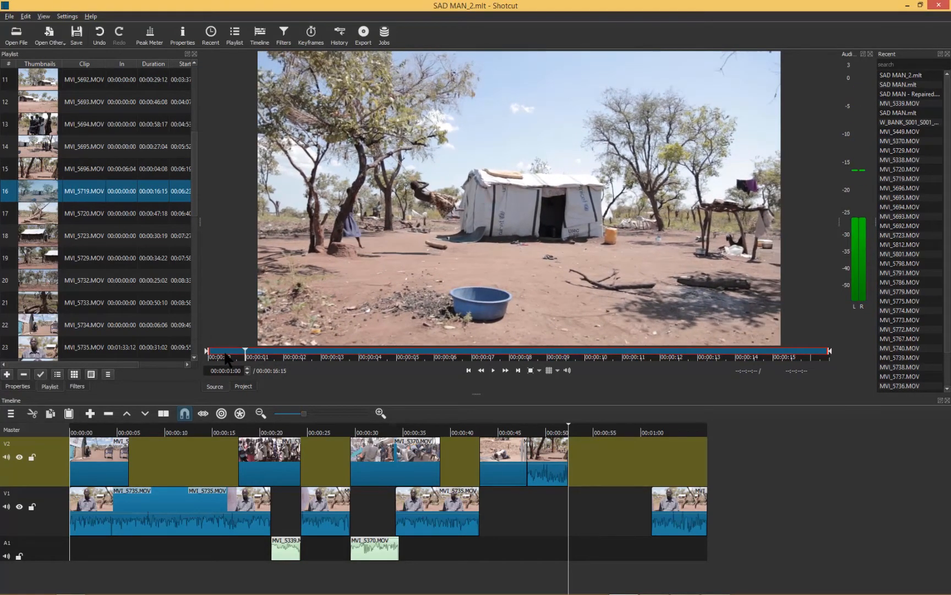
{"action": "key", "text": "o"}
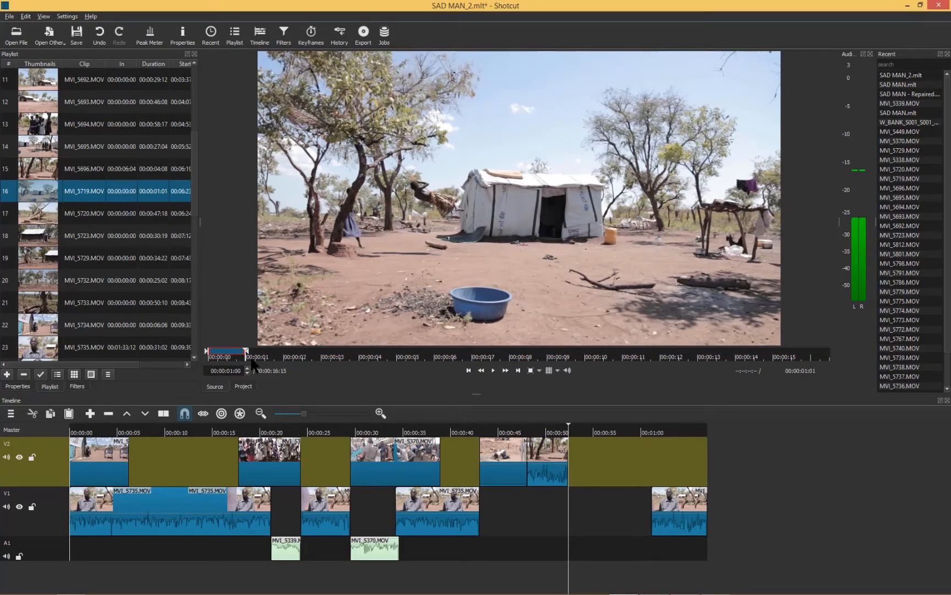
{"action": "left_click", "coordinate": [207, 357]}
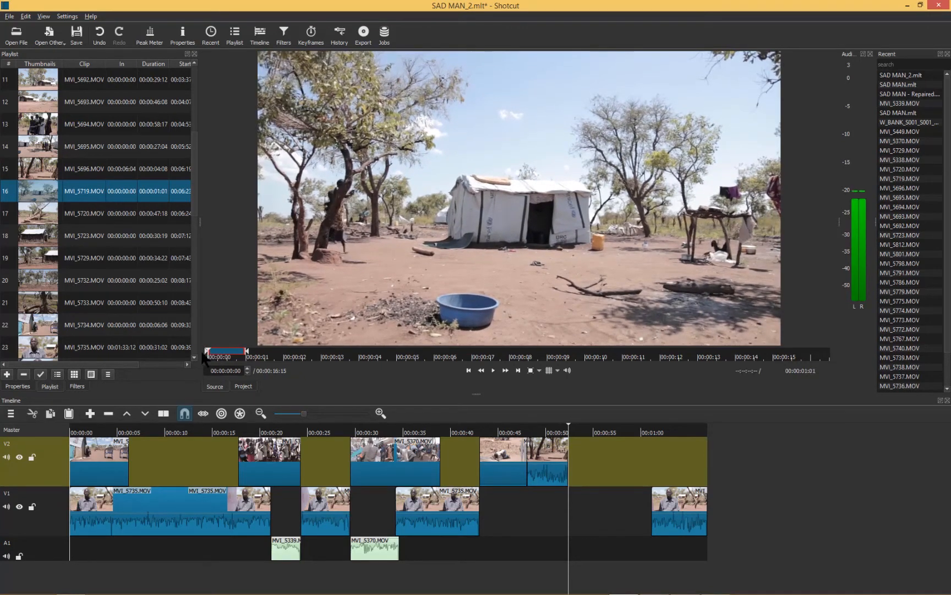
{"action": "left_click", "coordinate": [246, 351]}
{"action": "mouse_move", "coordinate": [243, 351]}
{"action": "left_mouse_down"}
{"action": "mouse_move", "coordinate": [229, 351]}
{"action": "mouse_move", "coordinate": [248, 351]}
{"action": "left_mouse_up"}
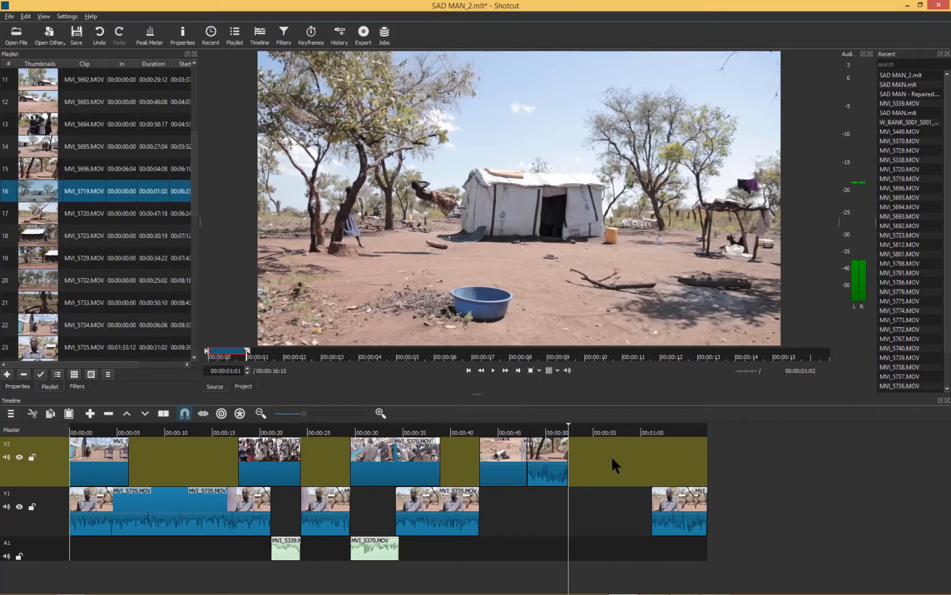
{"action": "key", "text": "b"}
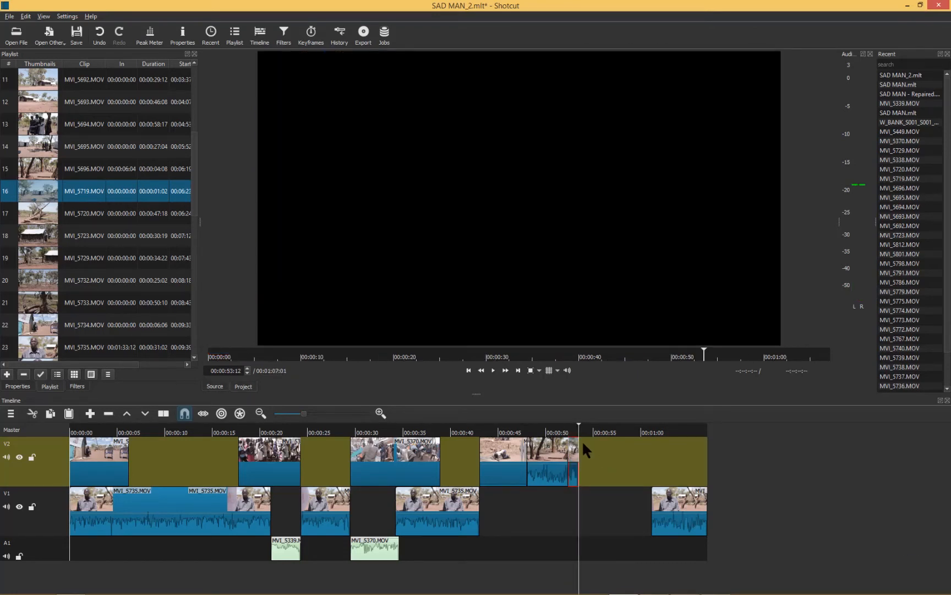
Review the new V2 clips, then trim the end of MVI_5812.MOV to 00:00:45:22 and move MVI_5696.MOV directly against it
{"action": "left_click", "coordinate": [541, 434]}
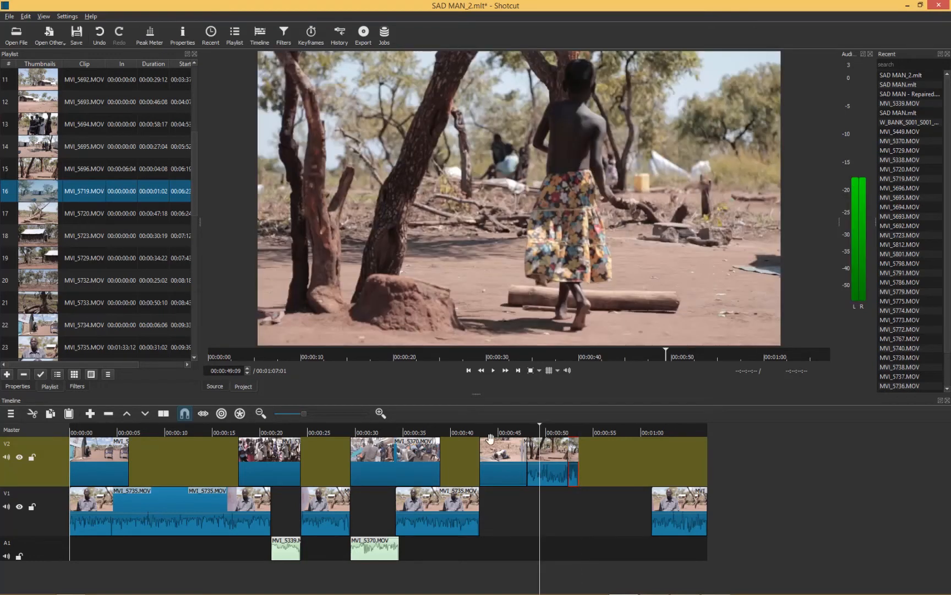
{"action": "left_click", "coordinate": [490, 434]}
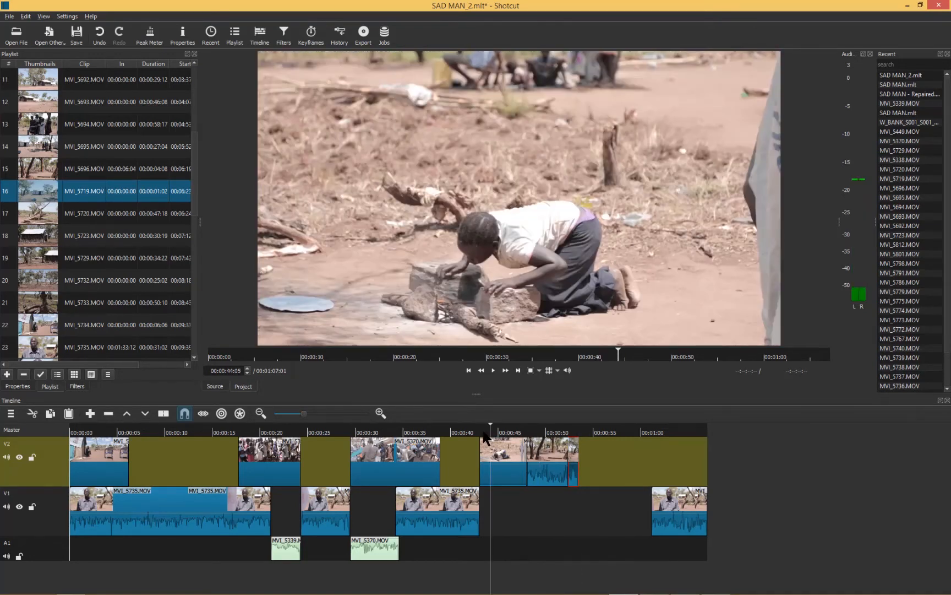
{"action": "left_click", "coordinate": [483, 433]}
{"action": "key", "text": "space"}
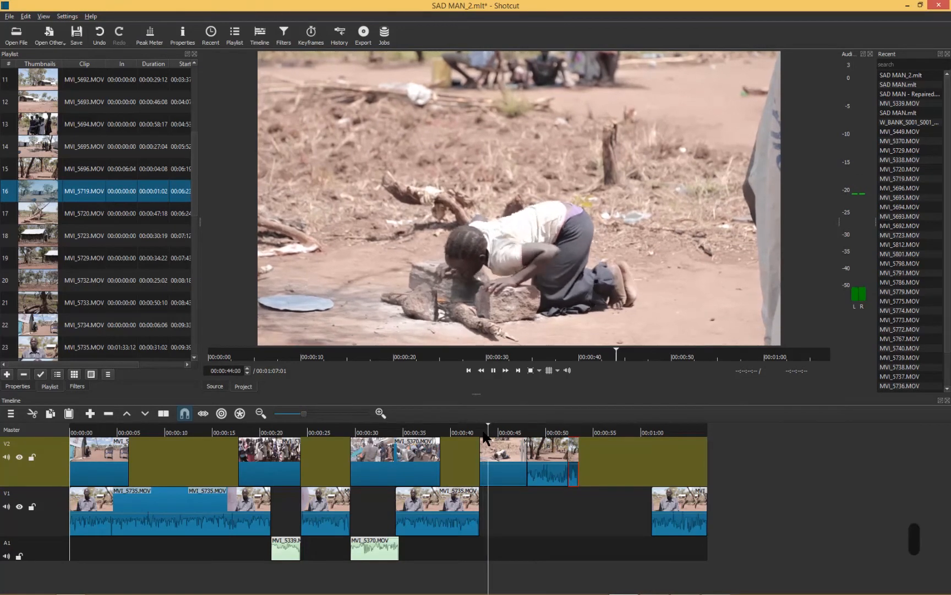
{"action": "key", "text": "space"}
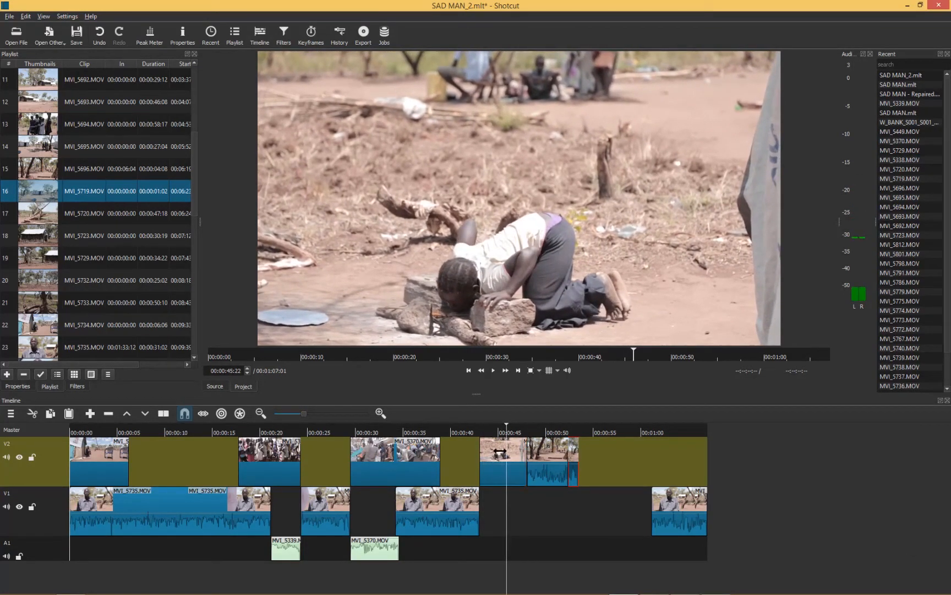
{"action": "left_click_drag", "start_coordinate": [526, 448], "coordinate": [502, 453]}
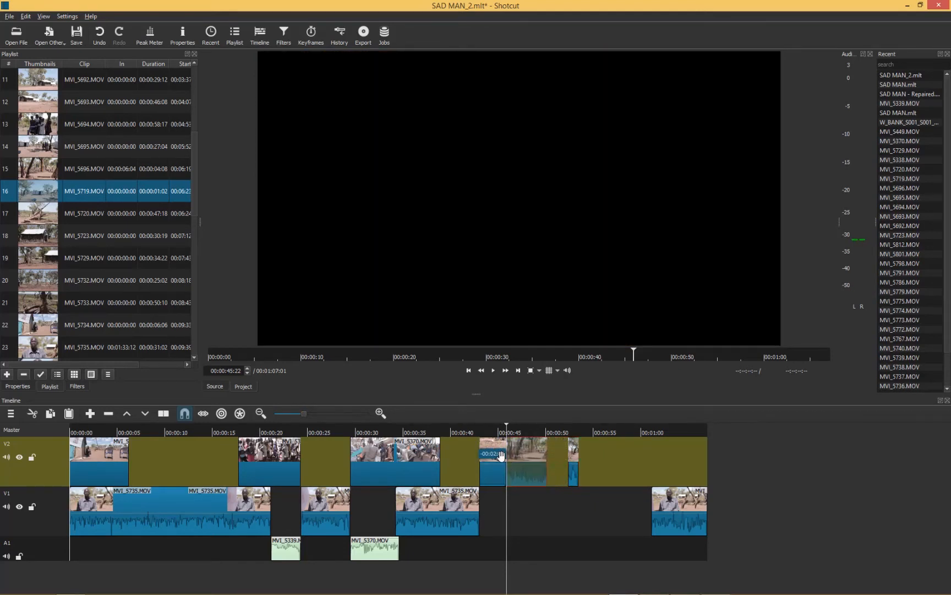
Play on through the MVI_5696.MOV clip on V2 and trim its end to 00:00:49:03
{"action": "key", "text": "space"}
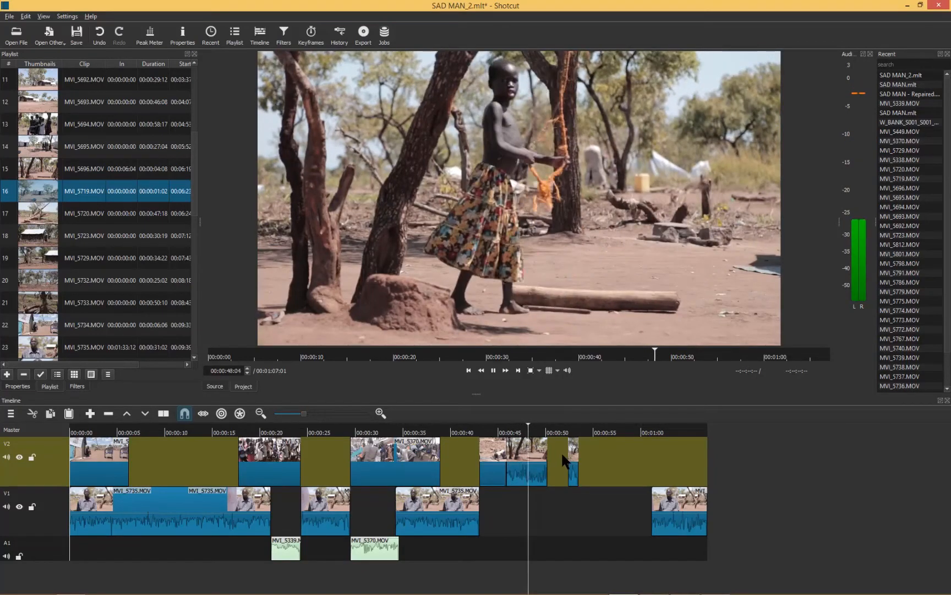
{"action": "key", "text": "space"}
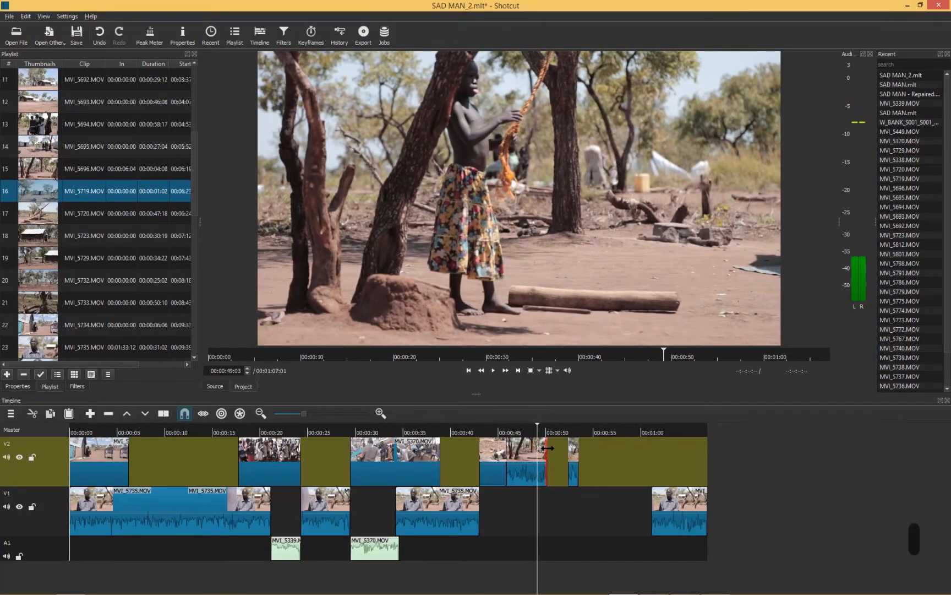
{"action": "left_click_drag", "start_coordinate": [546, 447], "coordinate": [515, 458]}
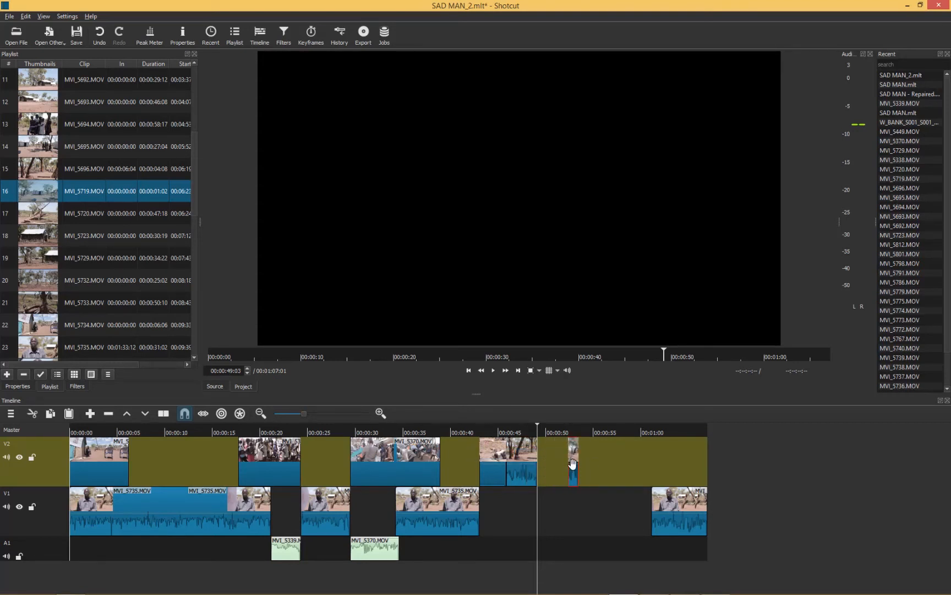
Place a lengthened MVI_5719.MOV clip directly after MVI_5696.MOV on V2, and shift the last interview clip on V1 one second earlier
{"action": "left_click_drag", "start_coordinate": [545, 467], "coordinate": [575, 450]}
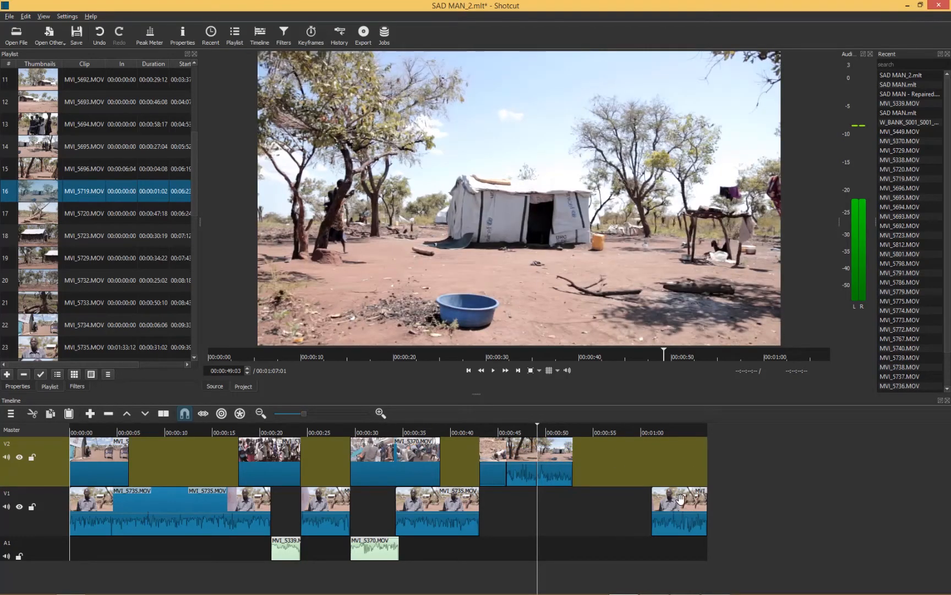
{"action": "left_click_drag", "start_coordinate": [677, 495], "coordinate": [617, 498]}
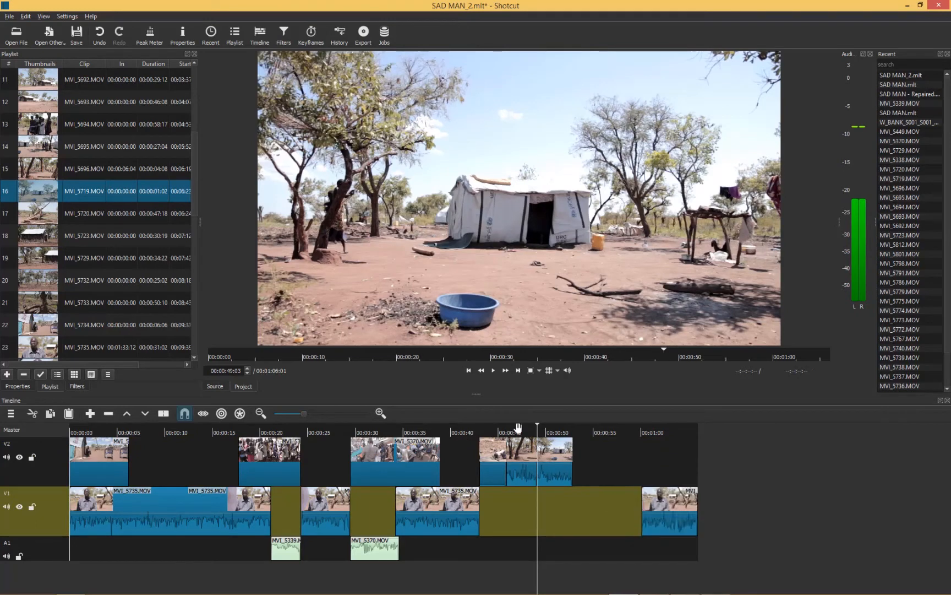
Play the timeline through the last group of B-roll clips on V2 to review the sequence
{"action": "left_click", "coordinate": [488, 431]}
{"action": "key", "text": "space"}
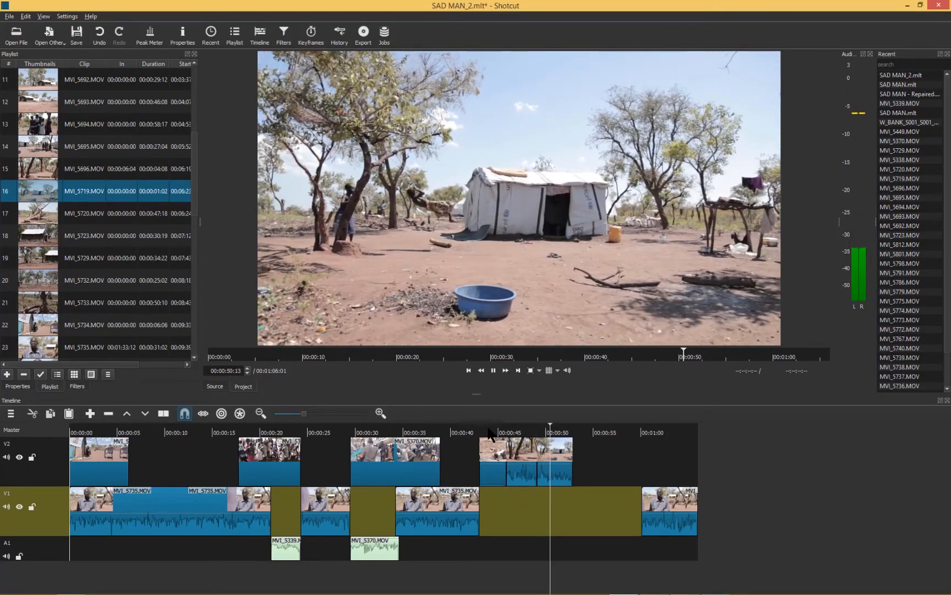
{"action": "key", "text": "space"}
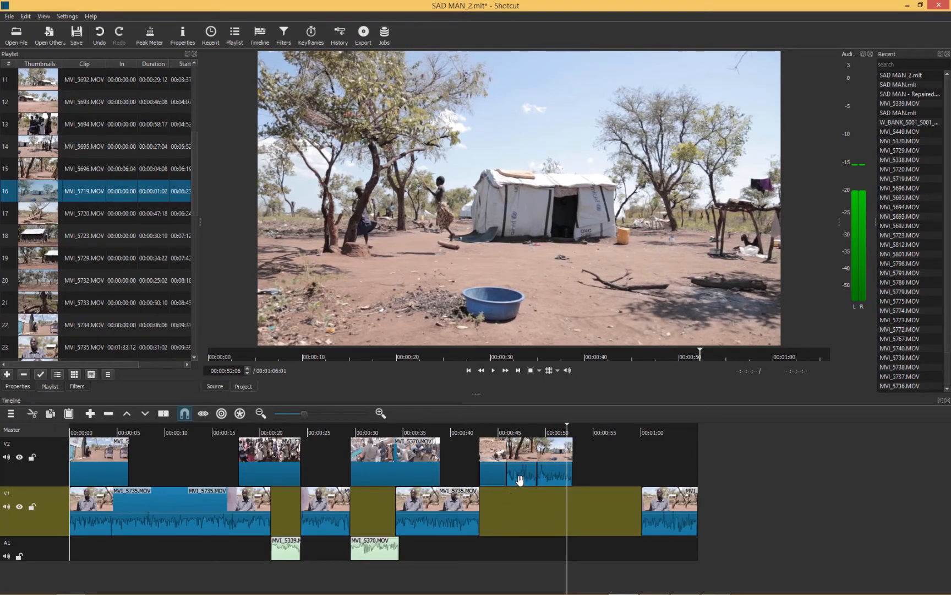
Detach the audio from the second clip in the last B-roll group on V2, after the fire-blowing shot
{"action": "right_click", "coordinate": [520, 480]}
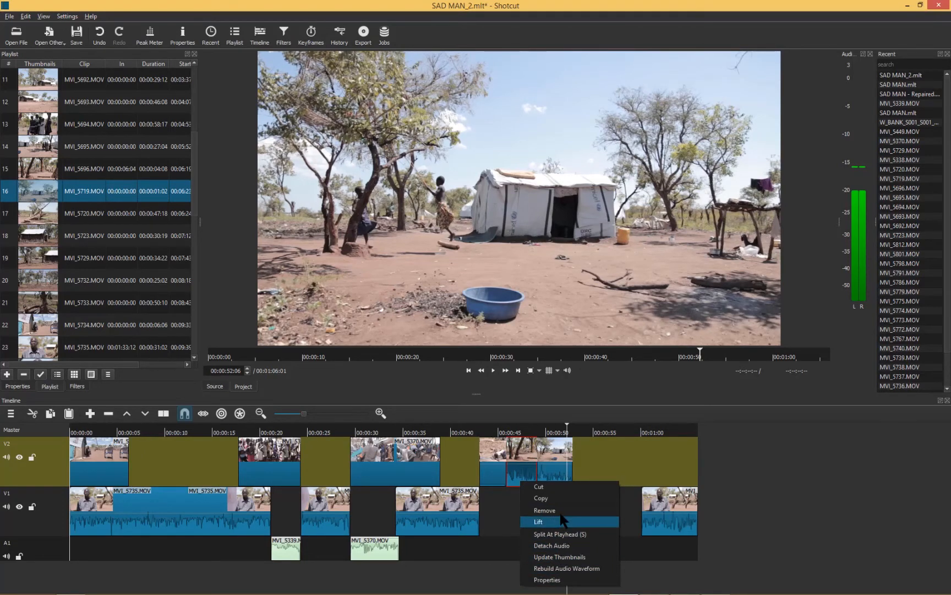
{"action": "left_click", "coordinate": [550, 537]}
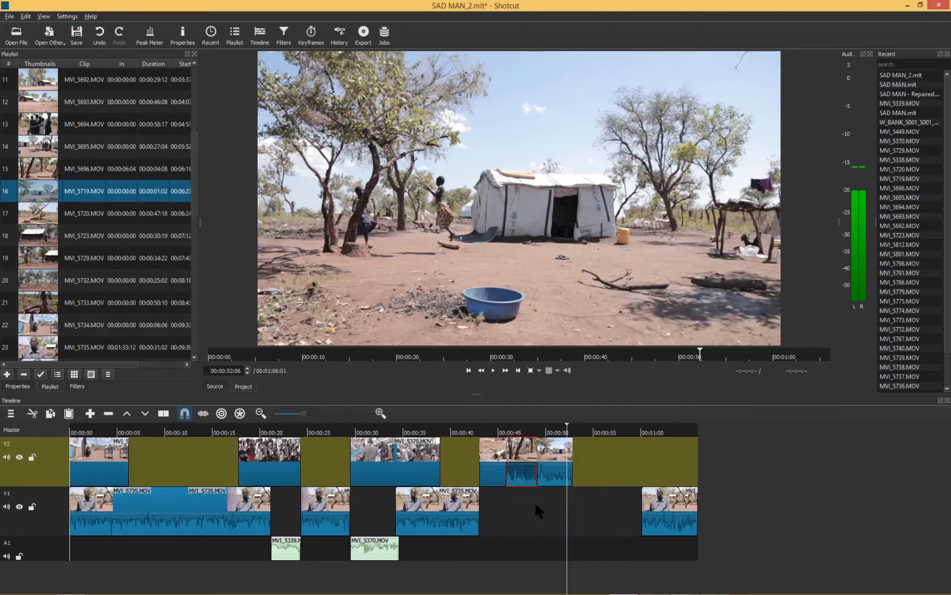
{"action": "mouse_move", "coordinate": [523, 488]}
{"action": "left_mouse_down"}
{"action": "mouse_move", "coordinate": [524, 522]}
{"action": "mouse_move", "coordinate": [512, 455]}
{"action": "mouse_move", "coordinate": [518, 476]}
{"action": "left_mouse_up"}
{"action": "right_click", "coordinate": [522, 477]}
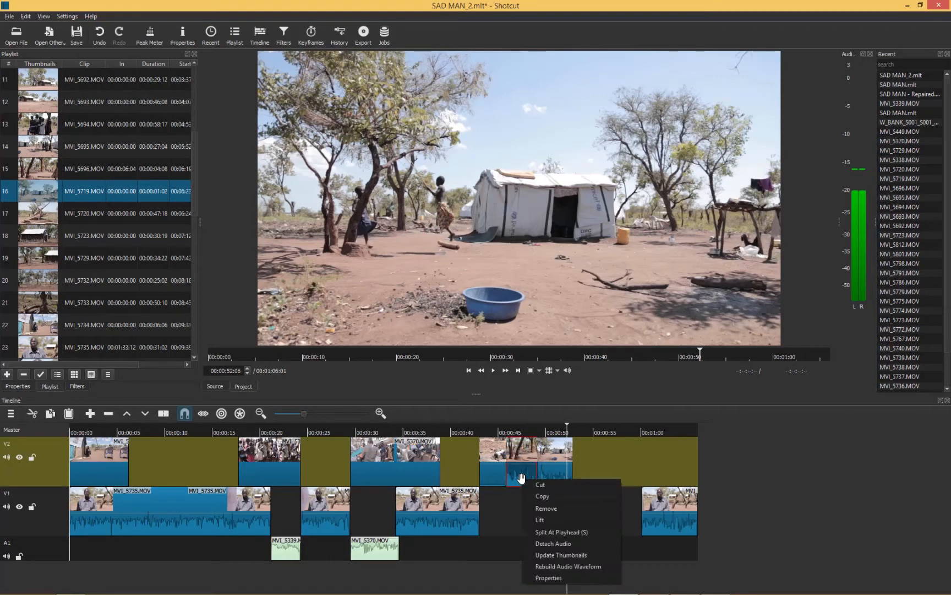
{"action": "left_click", "coordinate": [557, 546]}
Move the detached MVI_5696.MOV audio earlier on A1 so it starts where the third interview section on V1 ends
{"action": "left_click", "coordinate": [524, 544]}
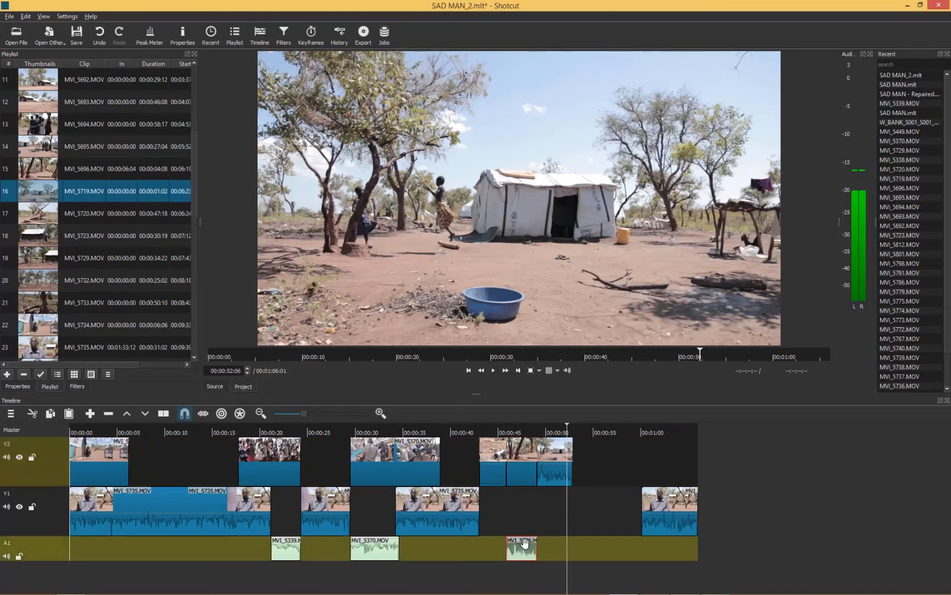
{"action": "mouse_move", "coordinate": [524, 543]}
{"action": "left_mouse_down"}
{"action": "mouse_move", "coordinate": [490, 543]}
{"action": "mouse_move", "coordinate": [509, 541]}
{"action": "left_mouse_up"}
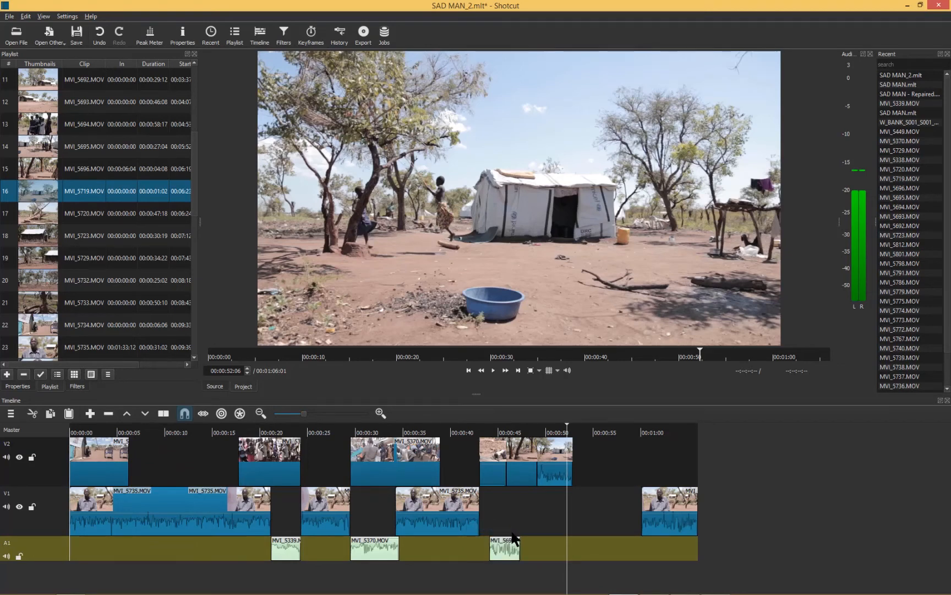
{"action": "key", "text": "equal"}
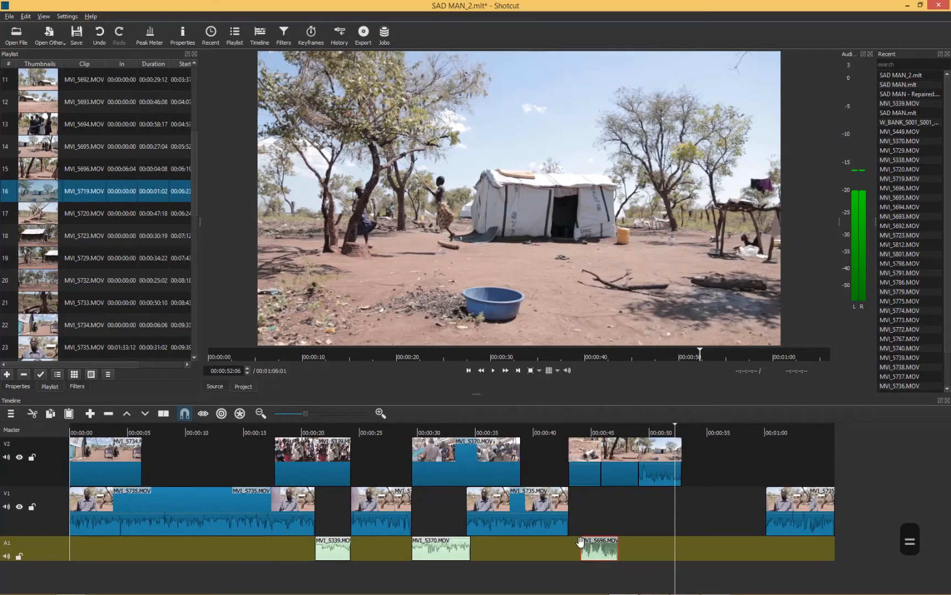
{"action": "left_click_drag", "start_coordinate": [580, 542], "coordinate": [577, 542]}
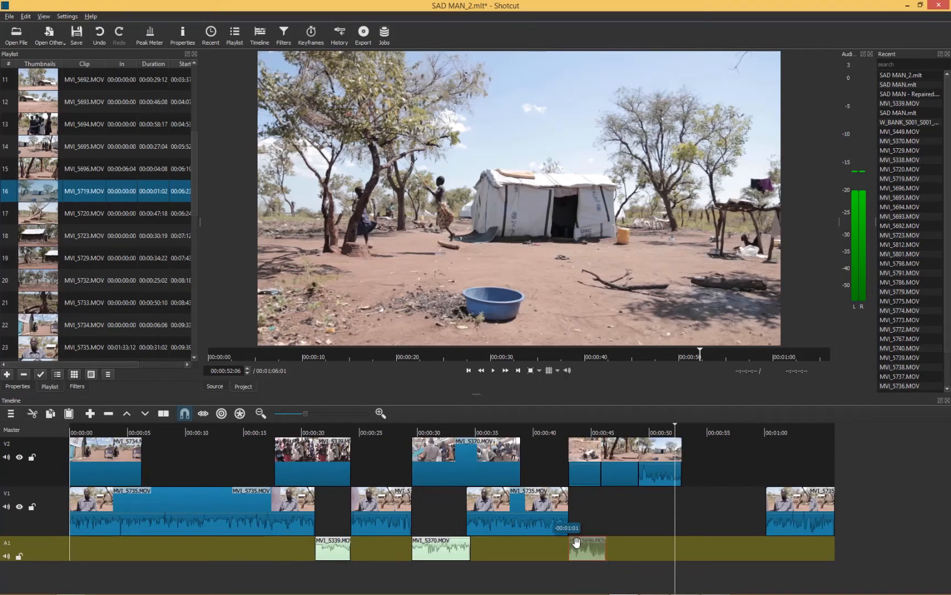
Save the project and play back the transition from the interview into the fire-blowing shot
{"action": "left_click", "coordinate": [562, 429]}
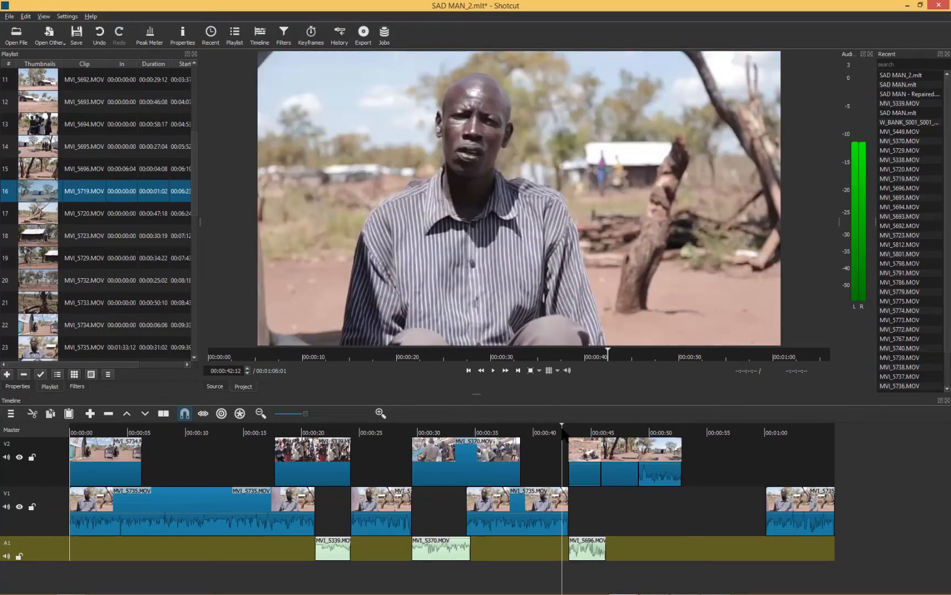
{"action": "key", "text": "ctrl+s"}
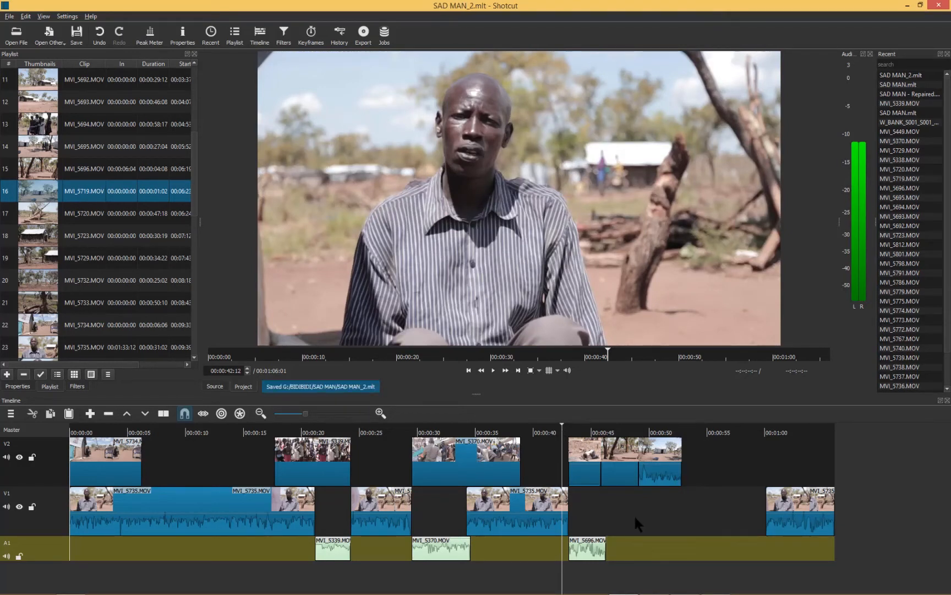
{"action": "key", "text": "space"}
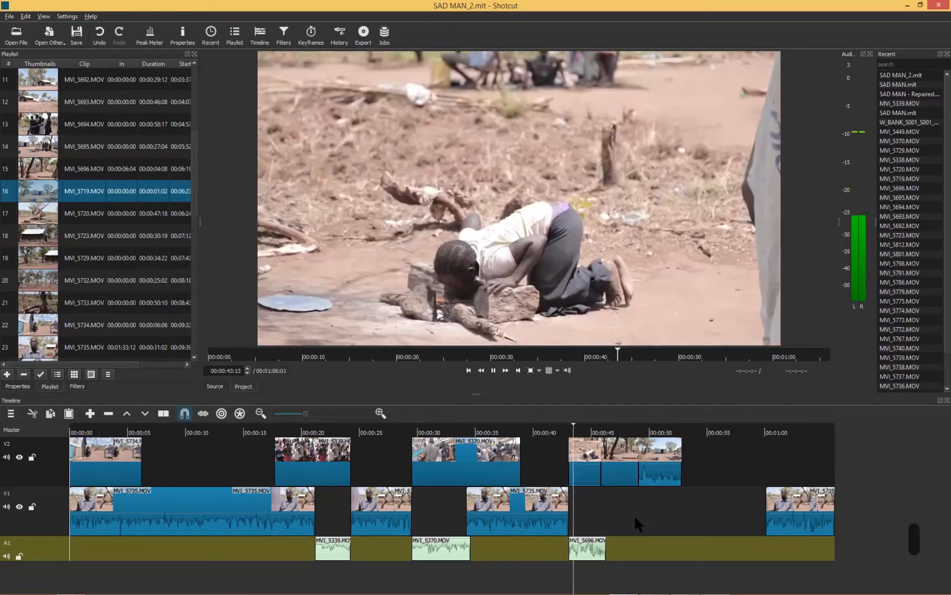
{"action": "left_click", "coordinate": [560, 432]}
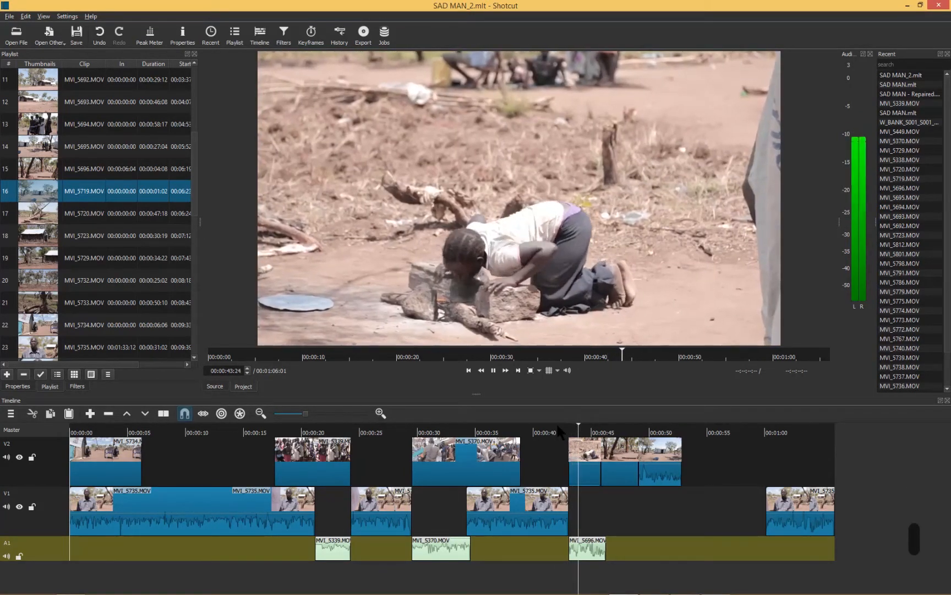
{"action": "key", "text": "space"}
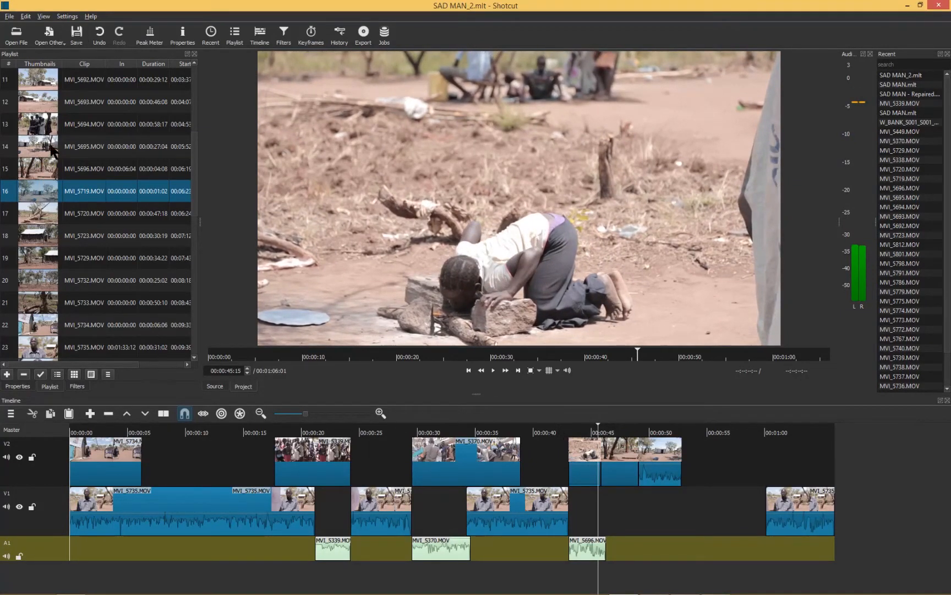
Open MVI_5786.MOV from the playlist and sample several moments of it as possible cooking B-roll
{"action": "scroll", "coordinate": [53, 150], "scroll_direction": "down", "scroll_amount": 4}
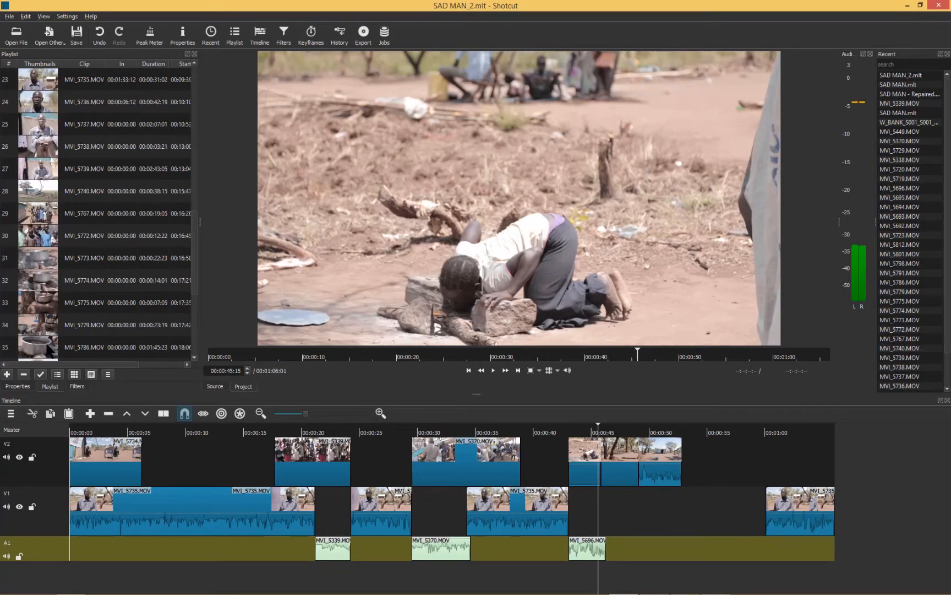
{"action": "double_click", "coordinate": [49, 348]}
{"action": "left_click", "coordinate": [420, 355]}
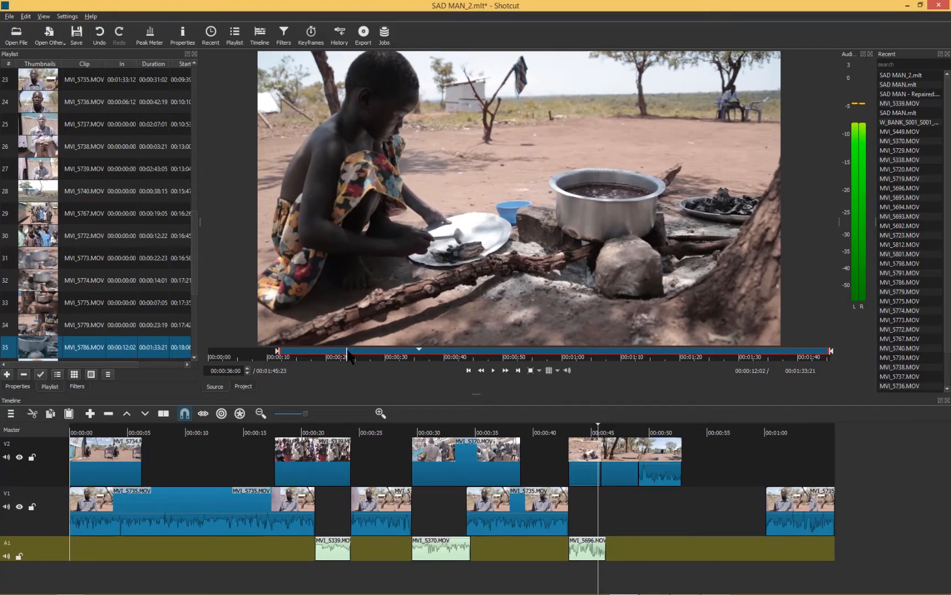
{"action": "left_click", "coordinate": [348, 355]}
{"action": "key", "text": "space"}
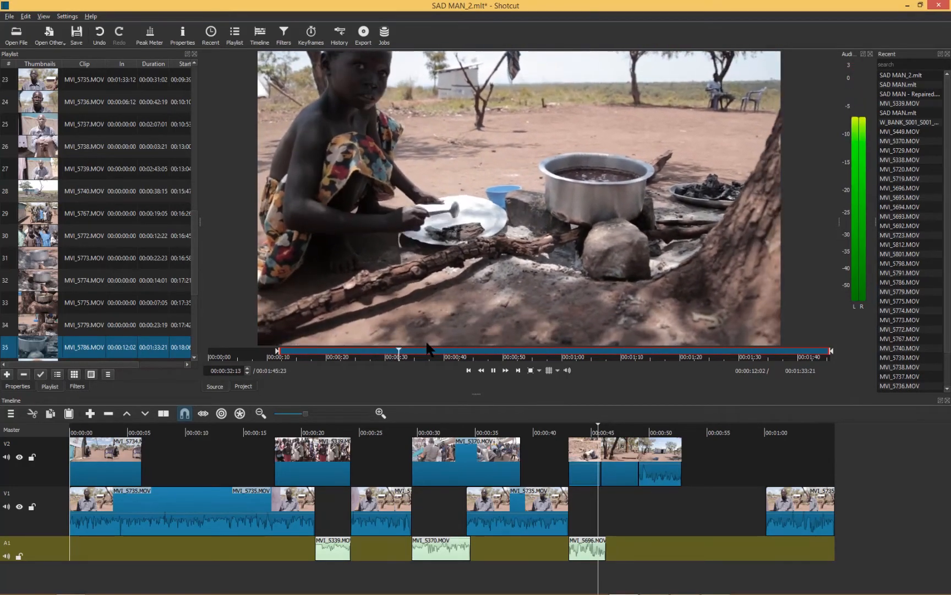
{"action": "left_click", "coordinate": [477, 352]}
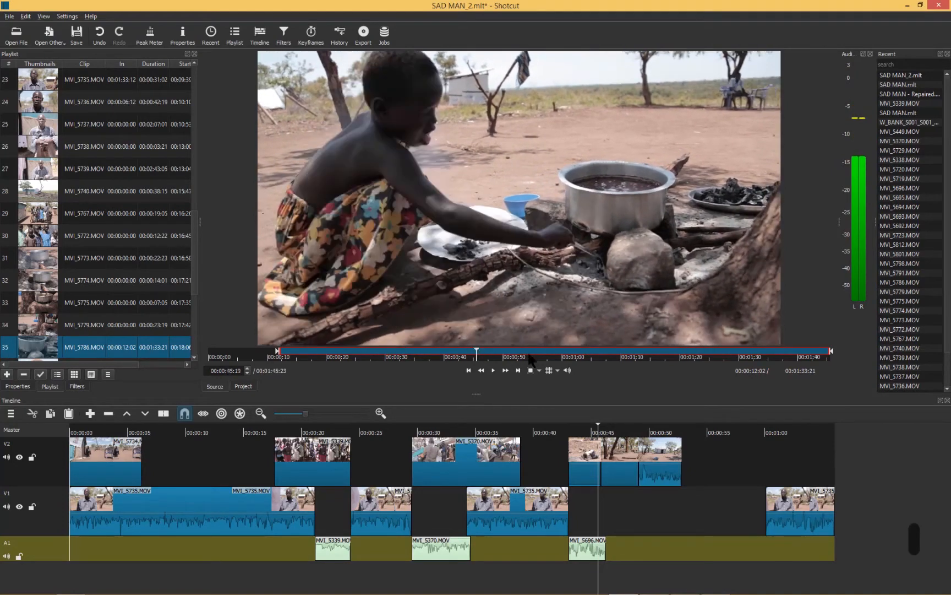
{"action": "key", "text": "space"}
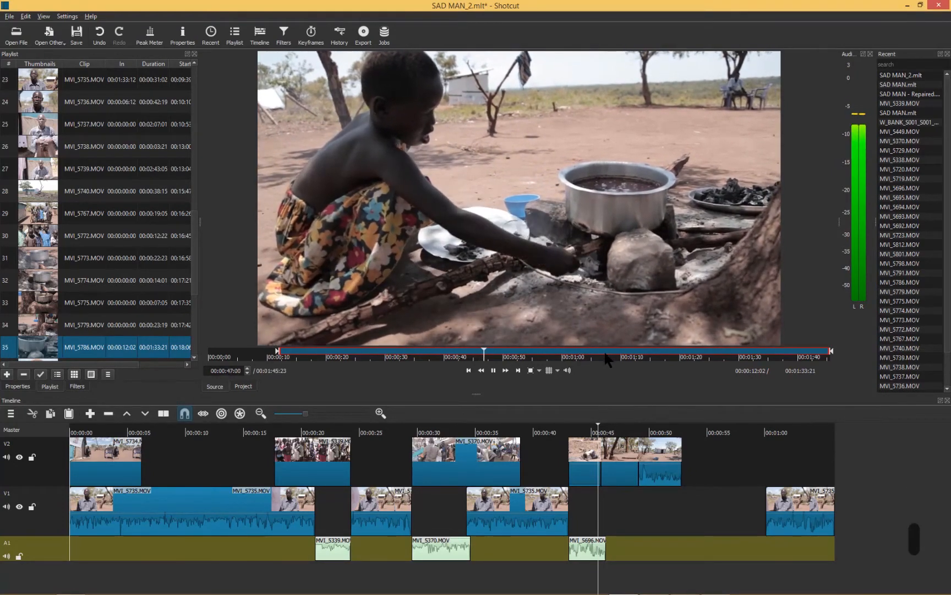
{"action": "key", "text": "space"}
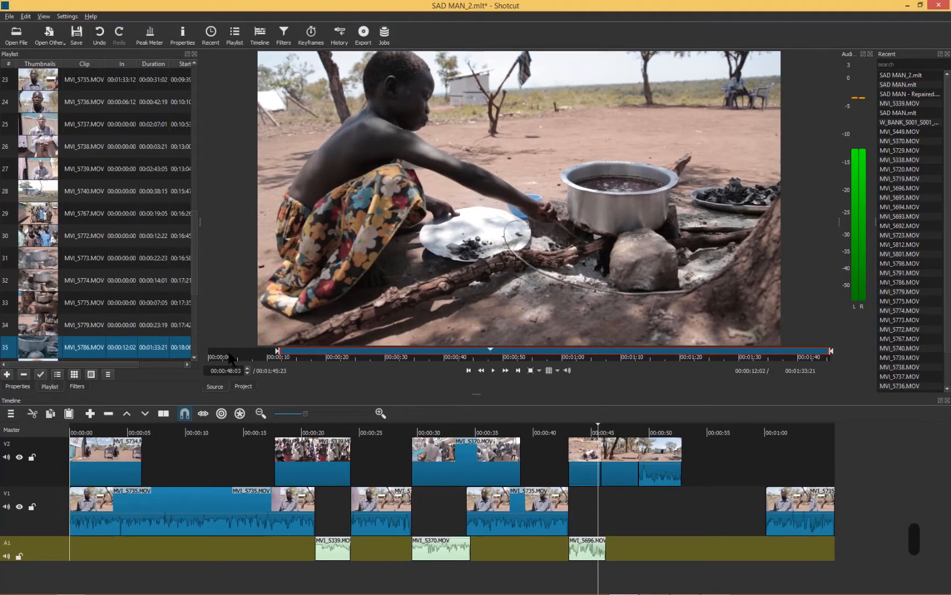
{"action": "left_click", "coordinate": [228, 355]}
Trim MVI_5773.MOV to its first 00:00:04:10 and overwrite it onto V2 at 00:00:55:04
{"action": "double_click", "coordinate": [33, 259]}
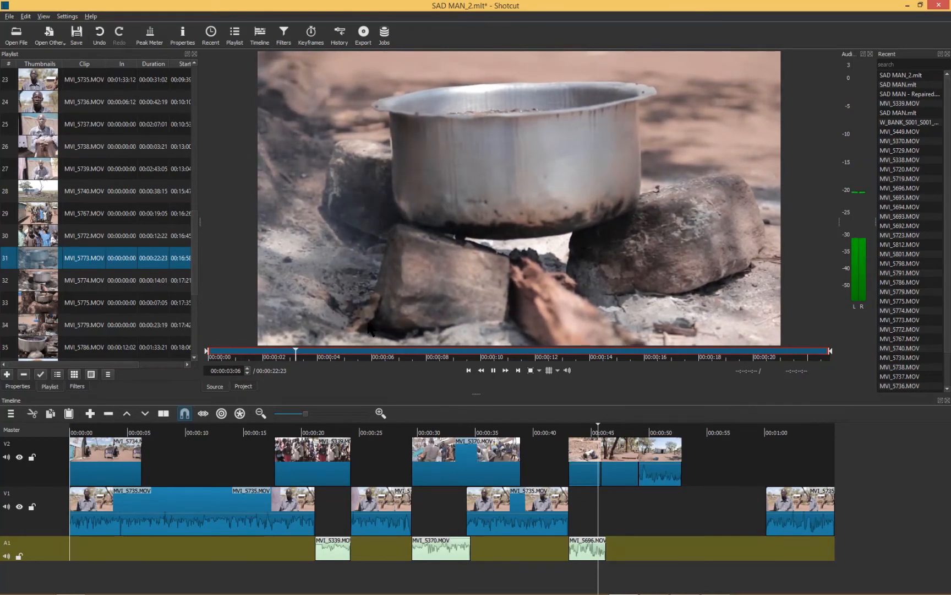
{"action": "key", "text": "space"}
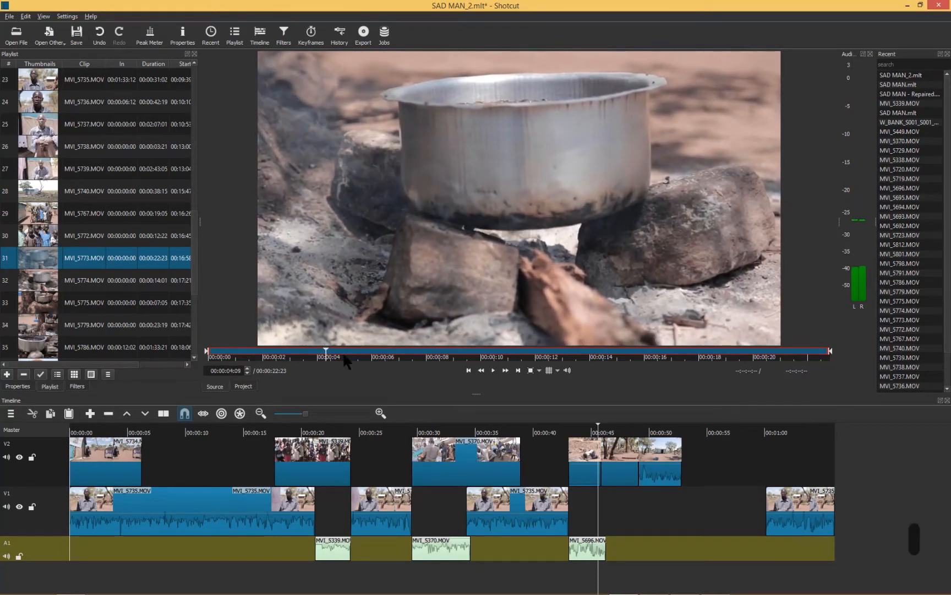
{"action": "key", "text": "o"}
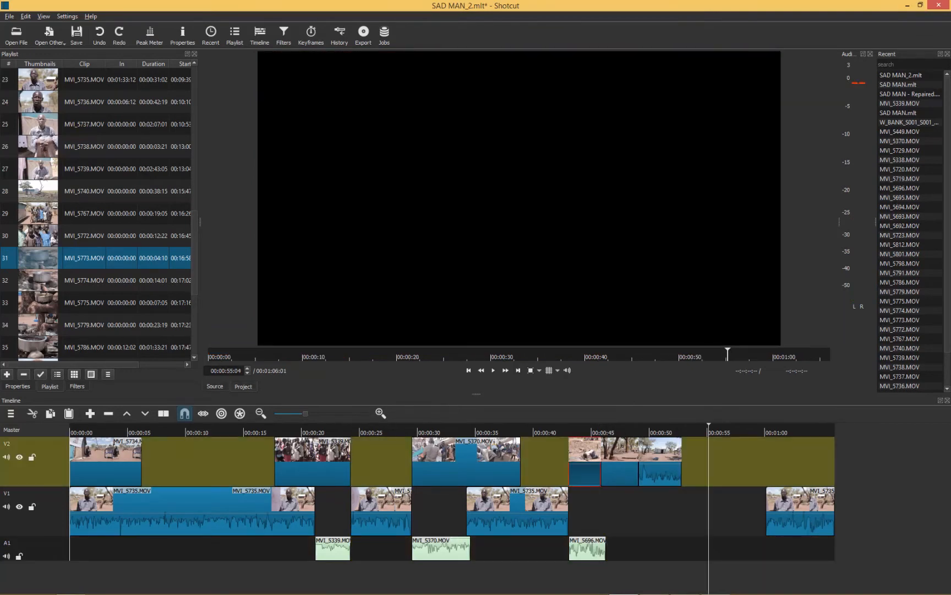
{"action": "key", "text": "b"}
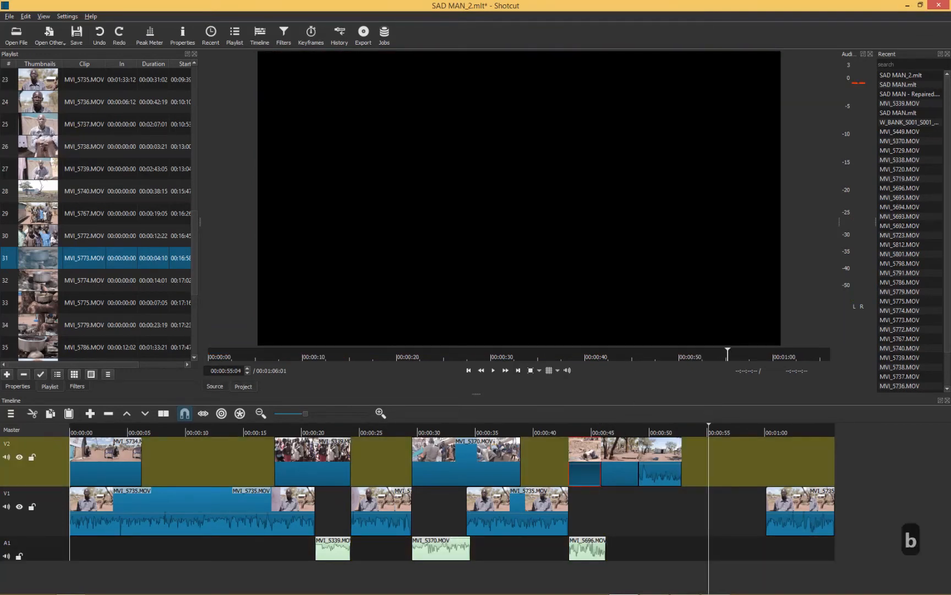
Cut the MVI_5773.MOV clip on V2 off at 00:00:57:05 and move it directly before the fire-blowing clip
{"action": "left_click", "coordinate": [714, 432]}
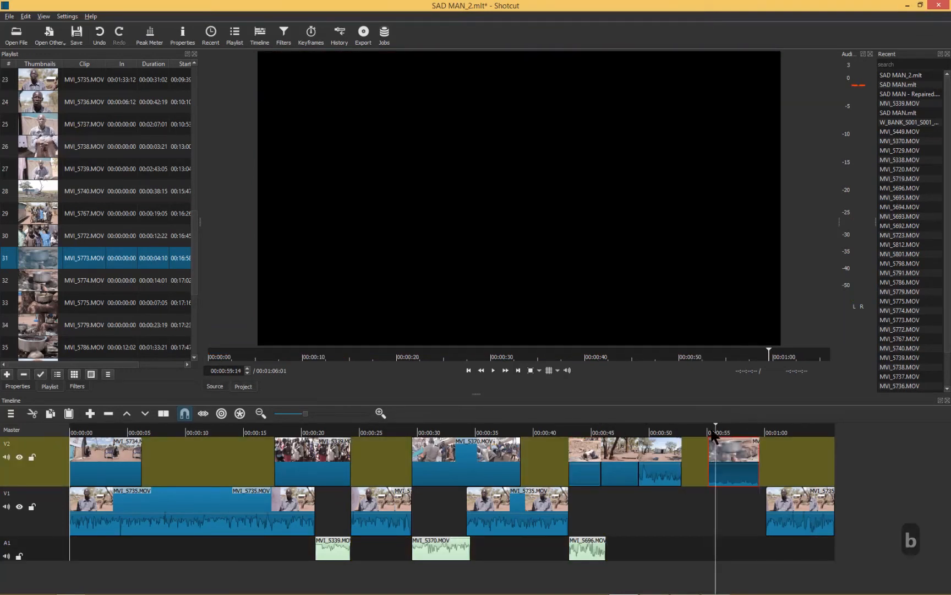
{"action": "left_click_drag", "start_coordinate": [717, 427], "coordinate": [553, 444]}
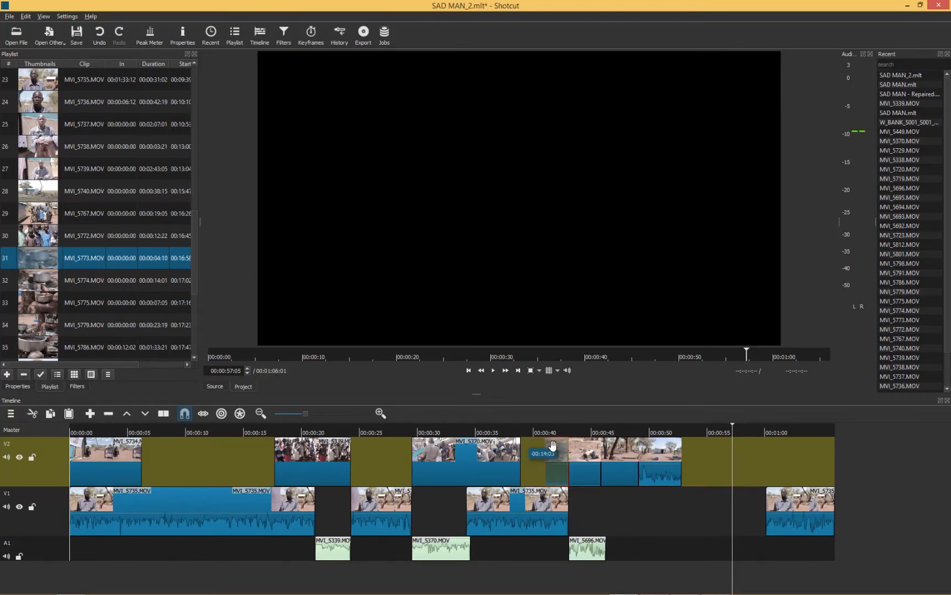
Detach the cooking-pot clip's audio, shift the MVI_5696.MOV audio 00:07:20 later, and start the detached audio at the interview's end on A1
{"action": "right_click", "coordinate": [553, 474]}
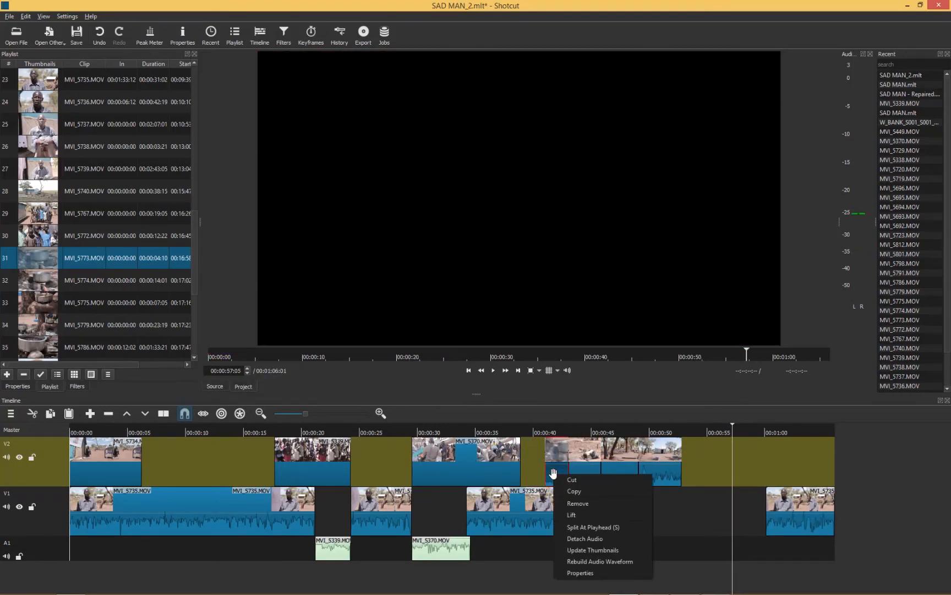
{"action": "left_click", "coordinate": [590, 540]}
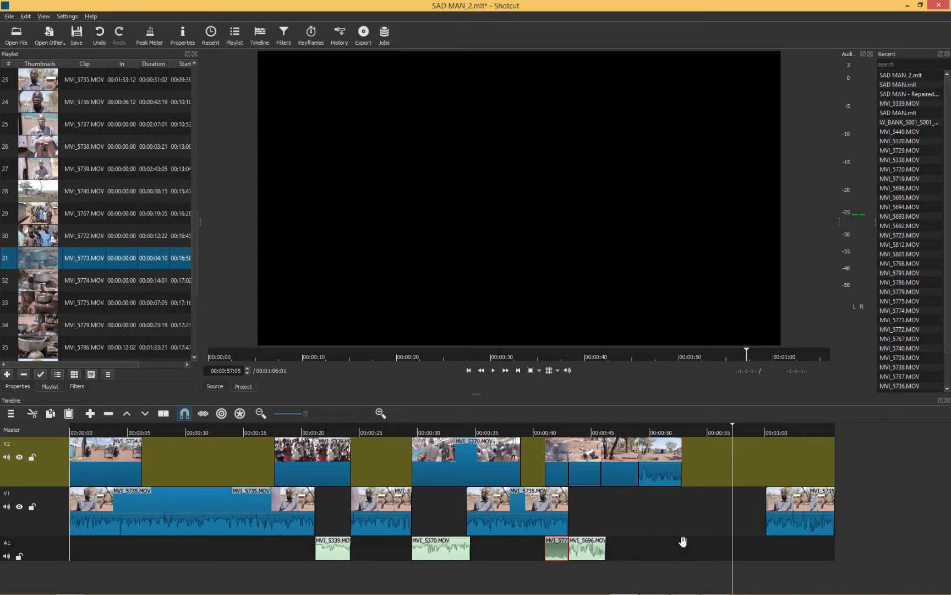
{"action": "left_click", "coordinate": [619, 542]}
{"action": "left_click", "coordinate": [586, 544]}
{"action": "left_click_drag", "start_coordinate": [597, 543], "coordinate": [688, 542]}
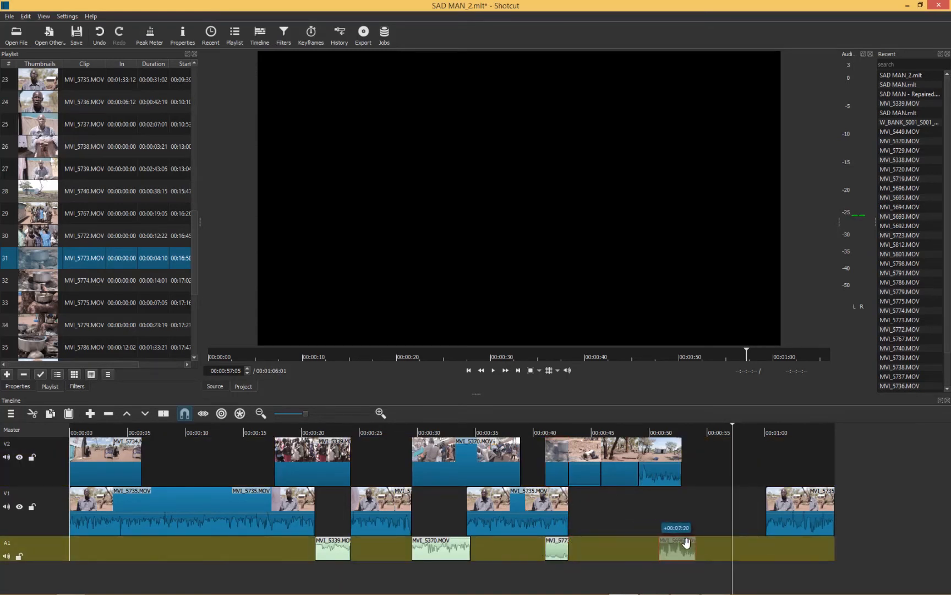
{"action": "left_click_drag", "start_coordinate": [595, 545], "coordinate": [618, 539]}
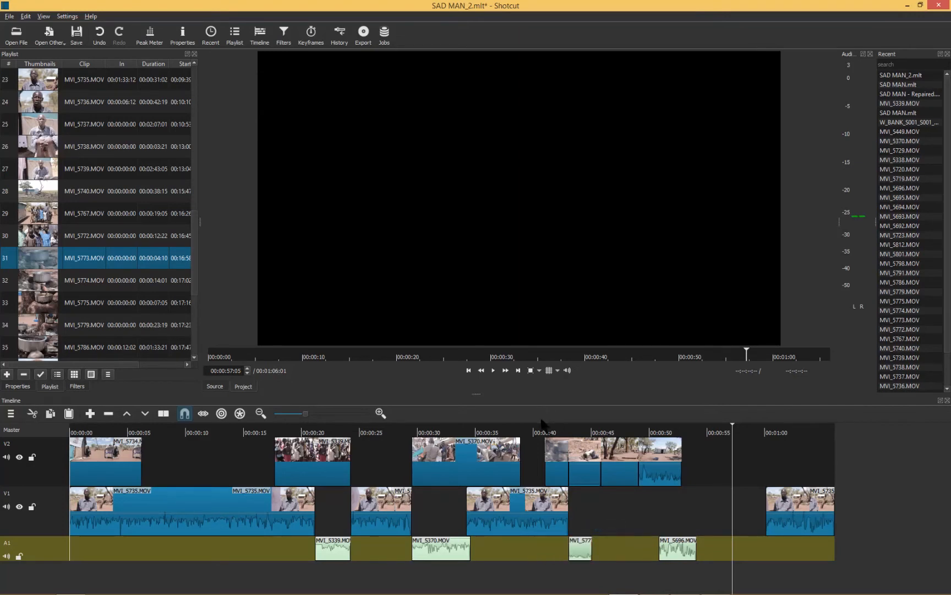
Save the project and play the timeline from 00:00:36:13 through the new cooking-pot shot
{"action": "left_click", "coordinate": [493, 433]}
{"action": "key", "text": "ctrl+s"}
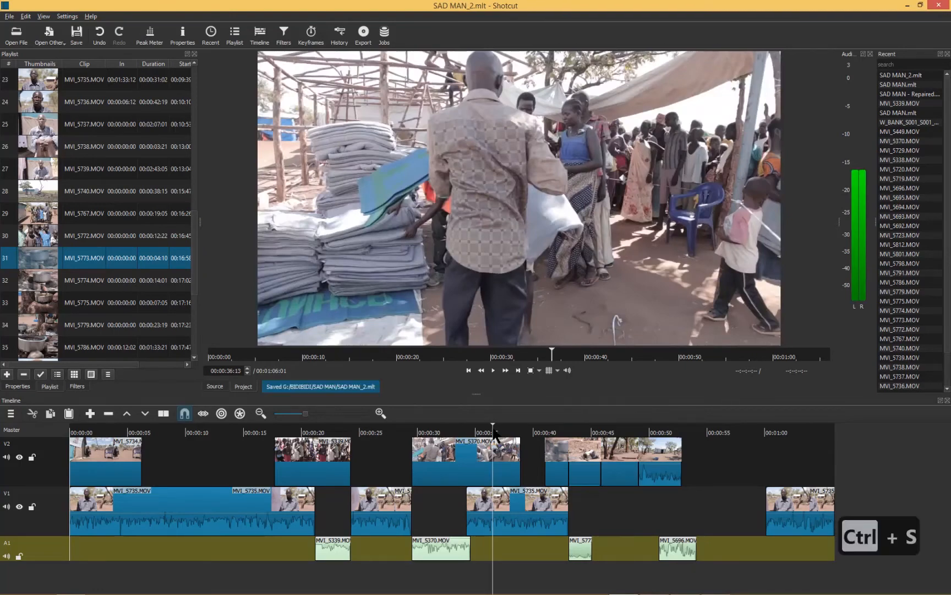
{"action": "key", "text": "space"}
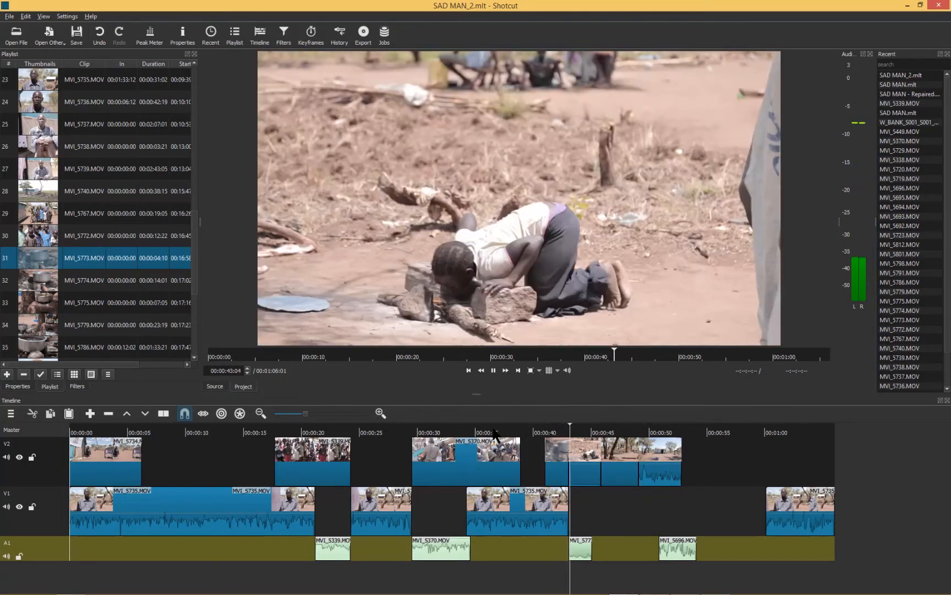
{"action": "key", "text": "space"}
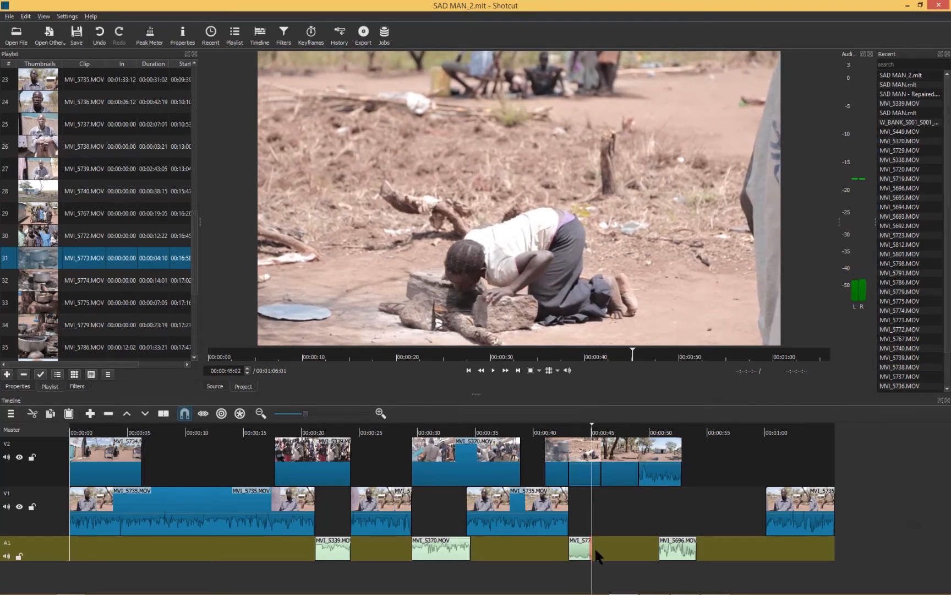
Extend the MVI_5773.MOV audio on A1 to the end of the fire-blowing clip on V2
{"action": "left_click_drag", "start_coordinate": [592, 541], "coordinate": [596, 540]}
{"action": "key", "text": "equal"}
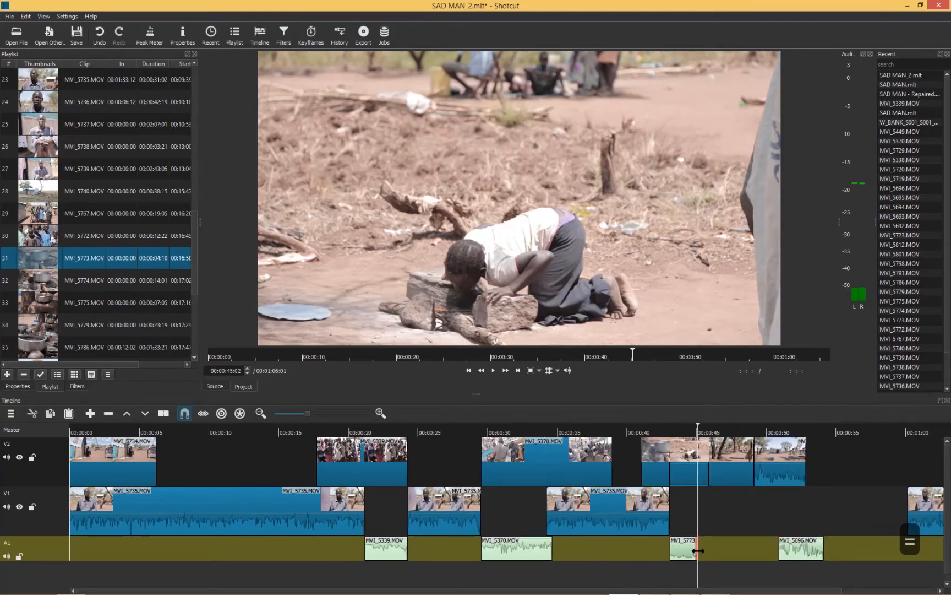
{"action": "mouse_move", "coordinate": [698, 551]}
{"action": "left_mouse_down"}
{"action": "mouse_move", "coordinate": [724, 551]}
{"action": "mouse_move", "coordinate": [696, 552]}
{"action": "mouse_move", "coordinate": [715, 545]}
{"action": "left_mouse_up"}
{"action": "left_click", "coordinate": [743, 510]}
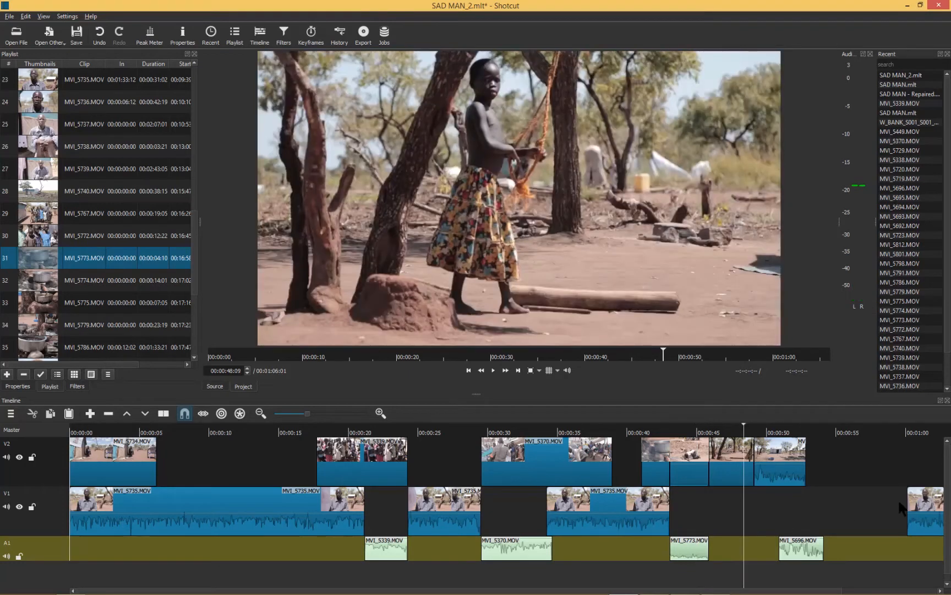
Move the last interview clip on V1 earlier to about 00:00:45 and the MVI_5696.MOV audio on A1 later to about 00:01:04
{"action": "scroll", "coordinate": [852, 510], "scroll_direction": "right", "scroll_amount": 2}
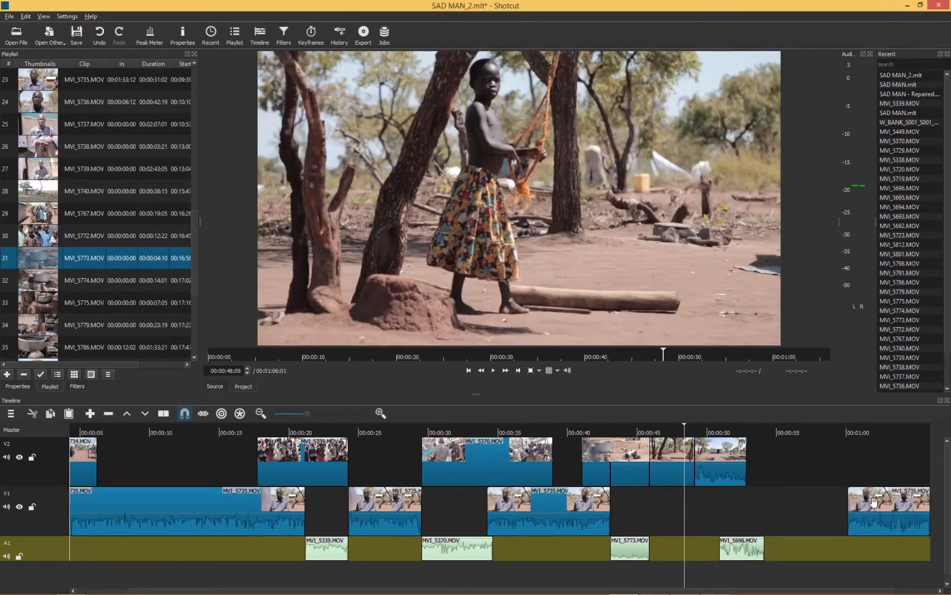
{"action": "left_click_drag", "start_coordinate": [875, 501], "coordinate": [662, 504]}
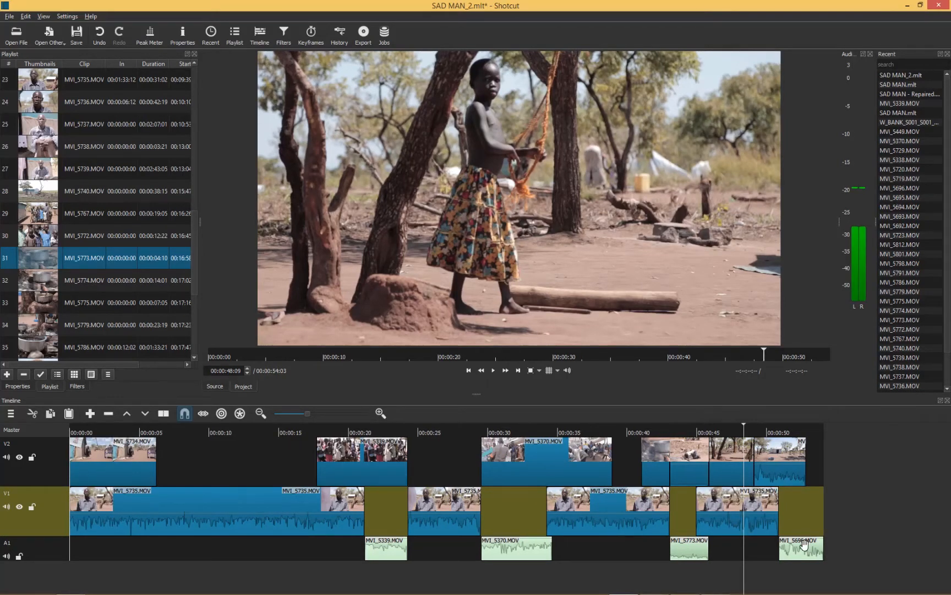
{"action": "left_click_drag", "start_coordinate": [803, 544], "coordinate": [917, 549]}
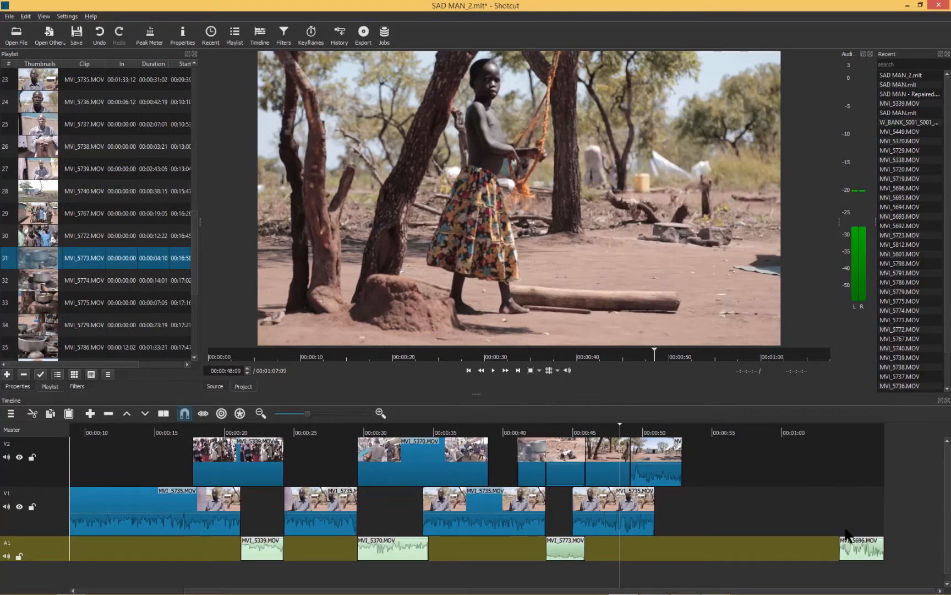
Move the MVI_5696.MOV audio clip up to V1 to check its picture, and return it to A1
{"action": "mouse_move", "coordinate": [850, 544]}
{"action": "left_mouse_down"}
{"action": "mouse_move", "coordinate": [849, 516]}
{"action": "mouse_move", "coordinate": [855, 540]}
{"action": "mouse_move", "coordinate": [863, 528]}
{"action": "left_mouse_up"}
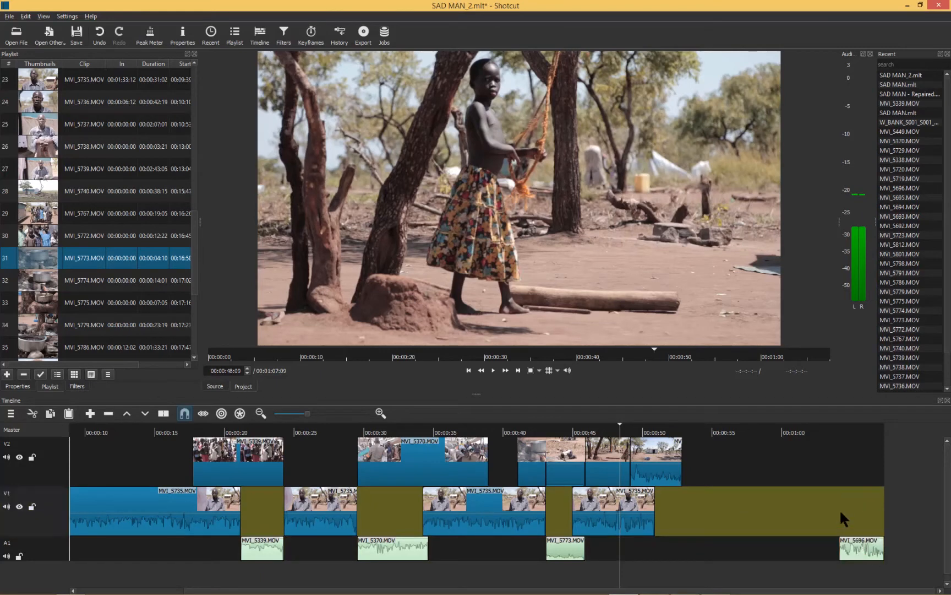
{"action": "left_click", "coordinate": [705, 512]}
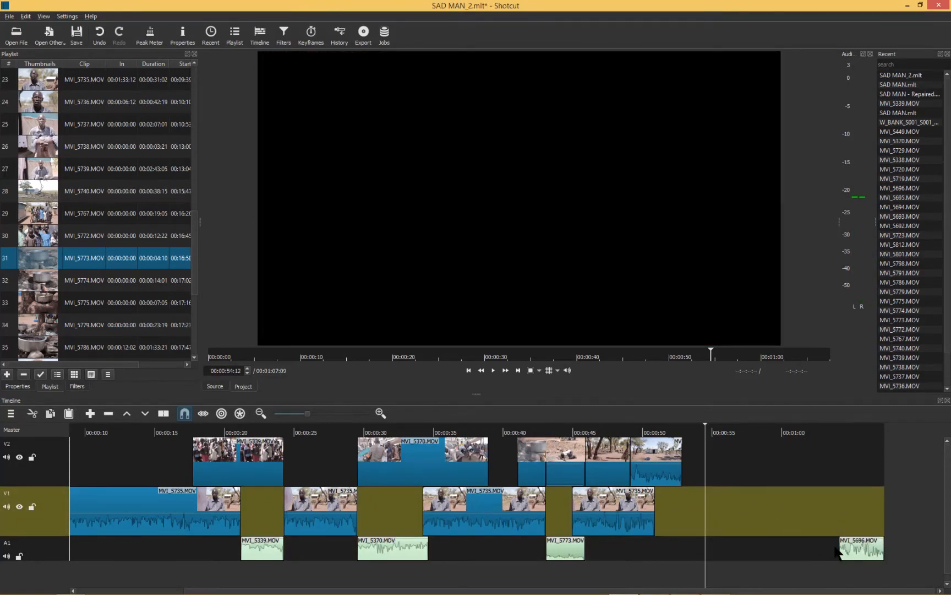
{"action": "left_click_drag", "start_coordinate": [857, 548], "coordinate": [859, 512]}
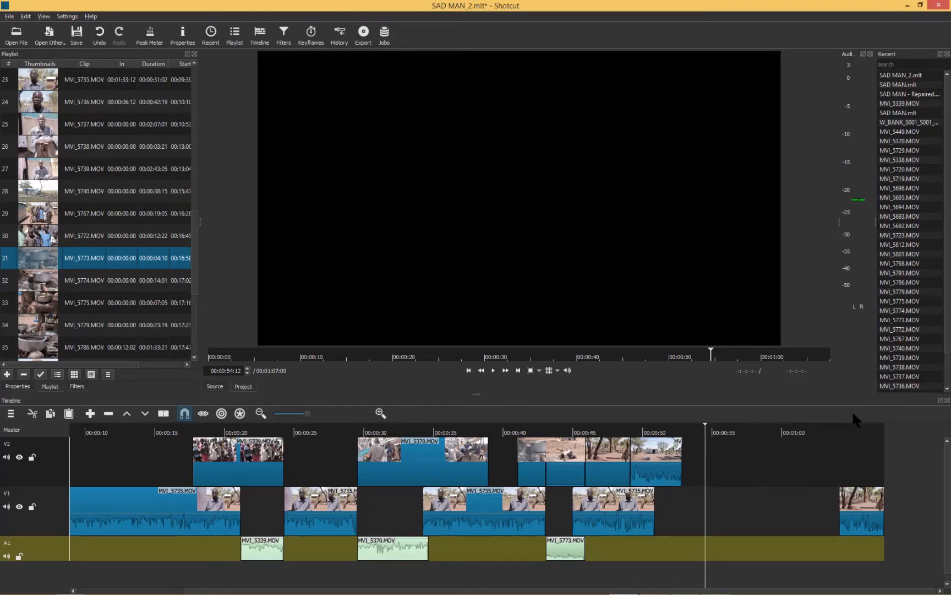
{"action": "left_click", "coordinate": [857, 442]}
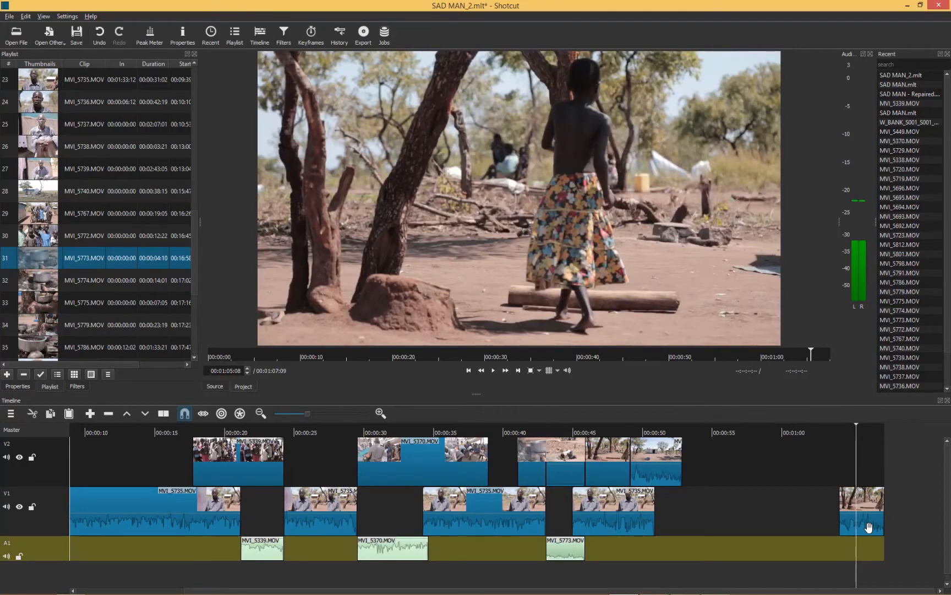
{"action": "left_click_drag", "start_coordinate": [869, 527], "coordinate": [872, 548]}
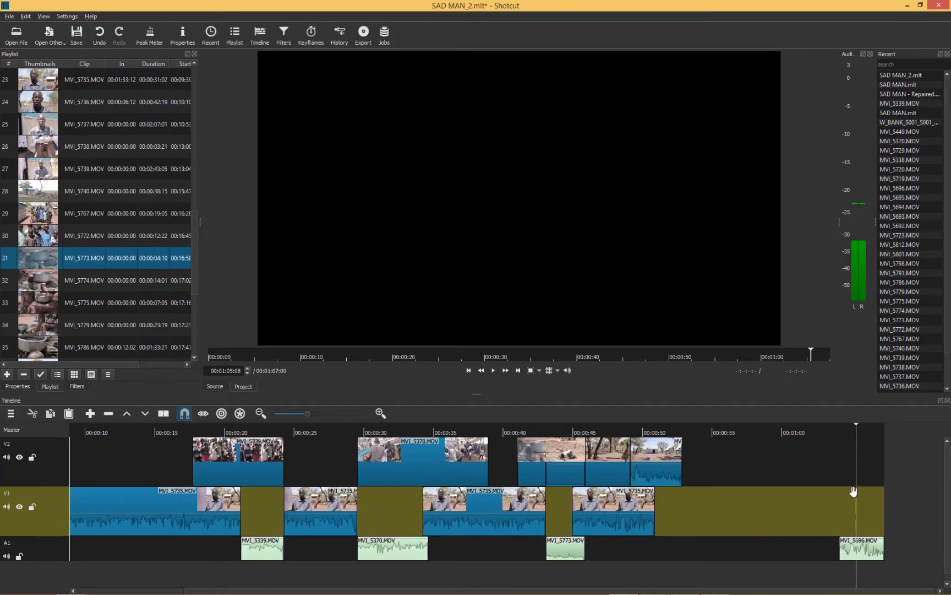
{"action": "left_click_drag", "start_coordinate": [854, 548], "coordinate": [856, 496]}
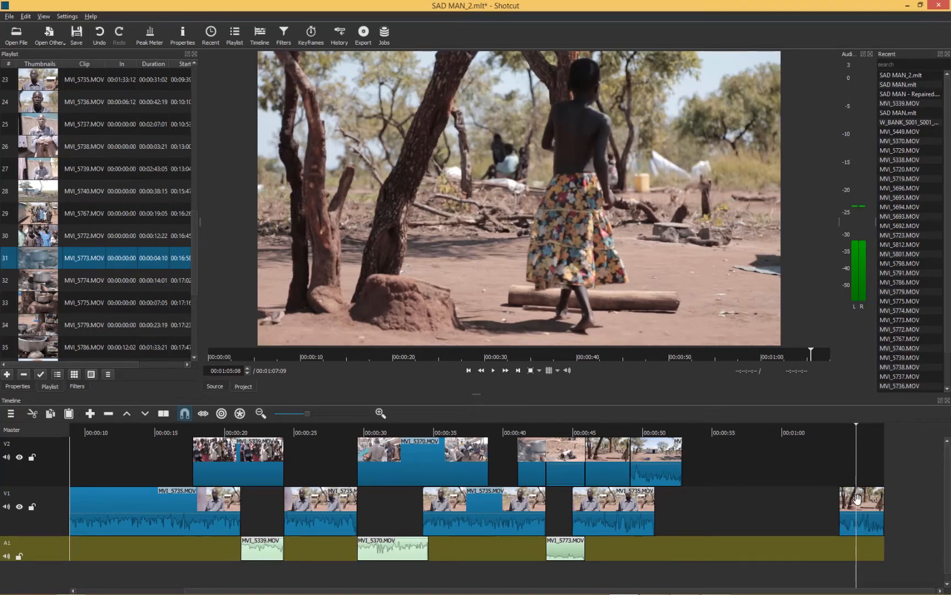
{"action": "left_click_drag", "start_coordinate": [870, 512], "coordinate": [867, 547]}
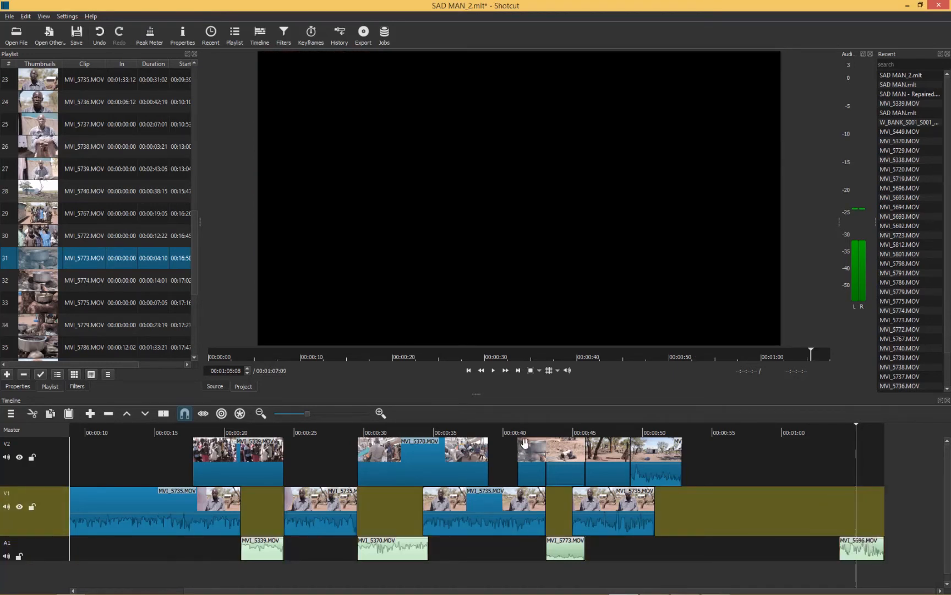
Save the project and play the timeline from 00:00:39:21 through the end of the B-roll on V2
{"action": "left_click", "coordinate": [555, 431]}
{"action": "key", "text": "space"}
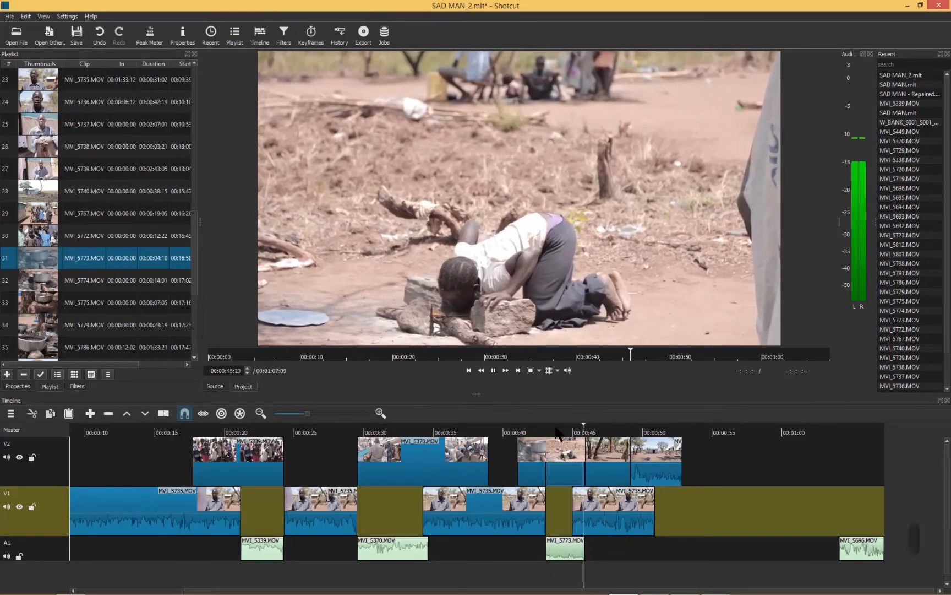
{"action": "key", "text": "space"}
{"action": "left_click", "coordinate": [502, 431]}
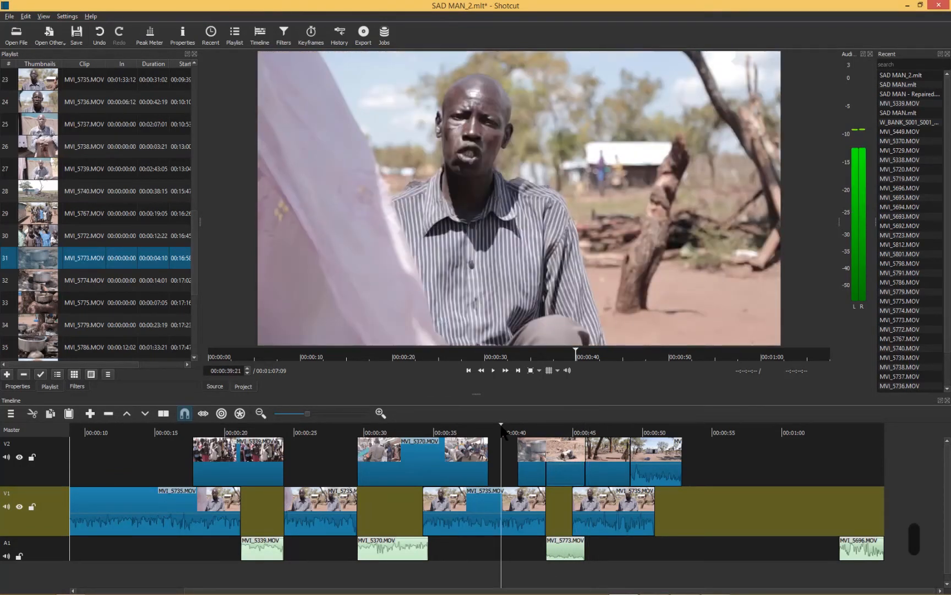
{"action": "key", "text": "ctrl+s"}
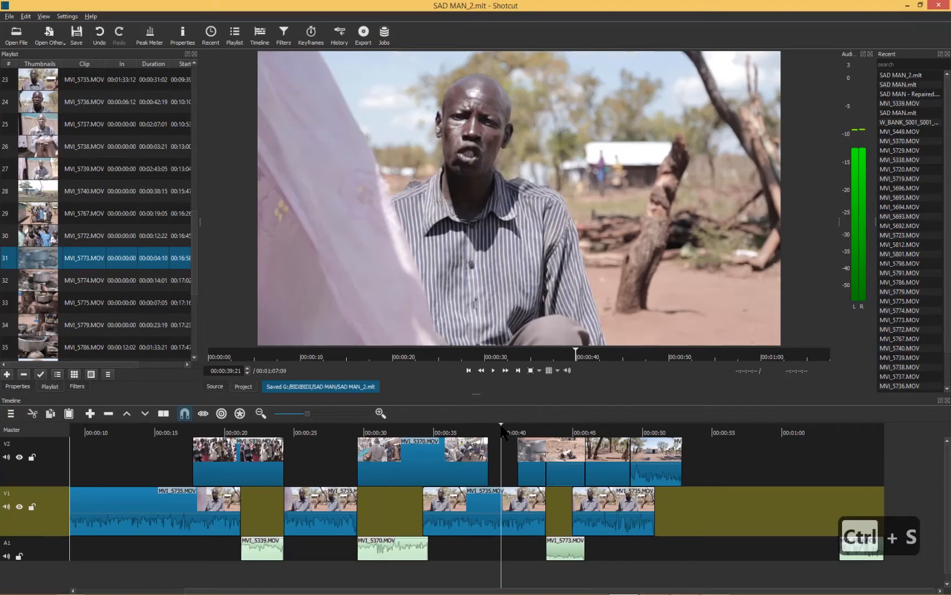
{"action": "key", "text": "space"}
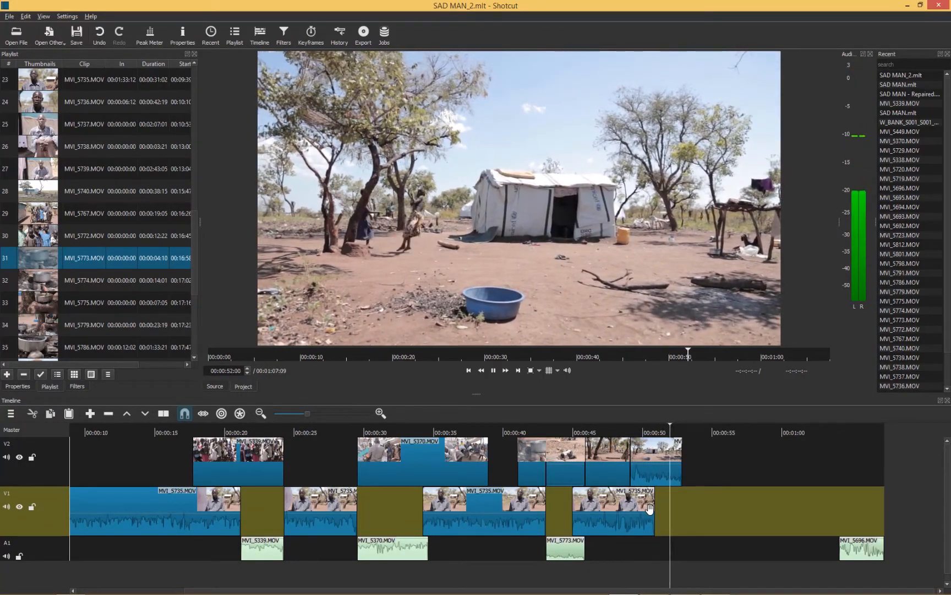
{"action": "key", "text": "space"}
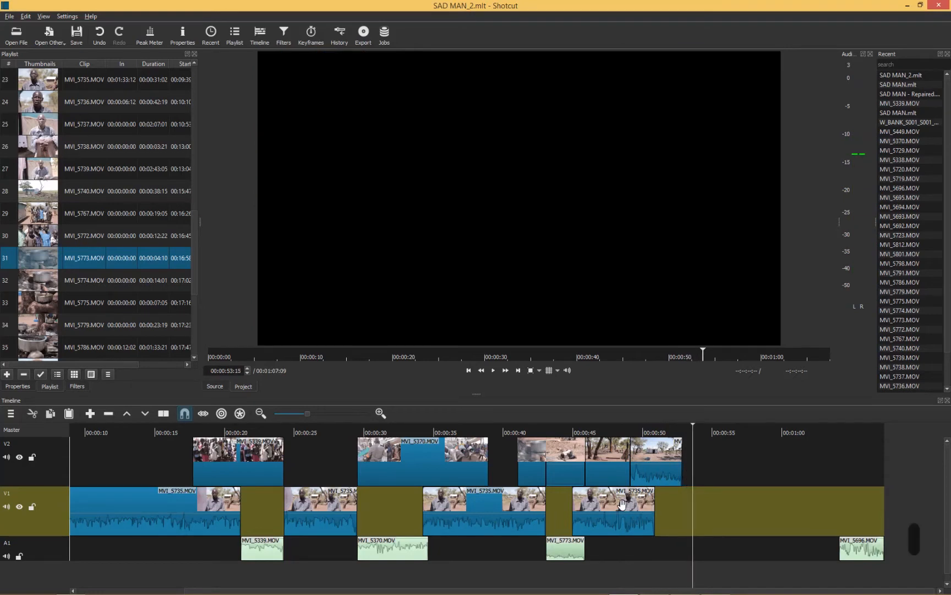
Replace the last interview clip on V1 with the MVI_5735.MOV playlist clip starting at about 00:00:45, and save the project
{"action": "left_click", "coordinate": [622, 503]}
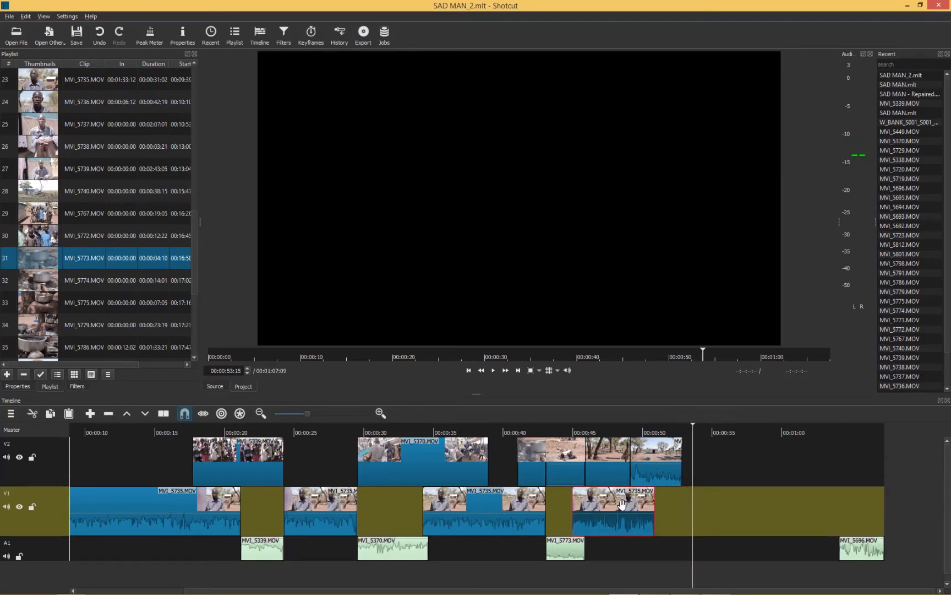
{"action": "key", "text": "BackSpace"}
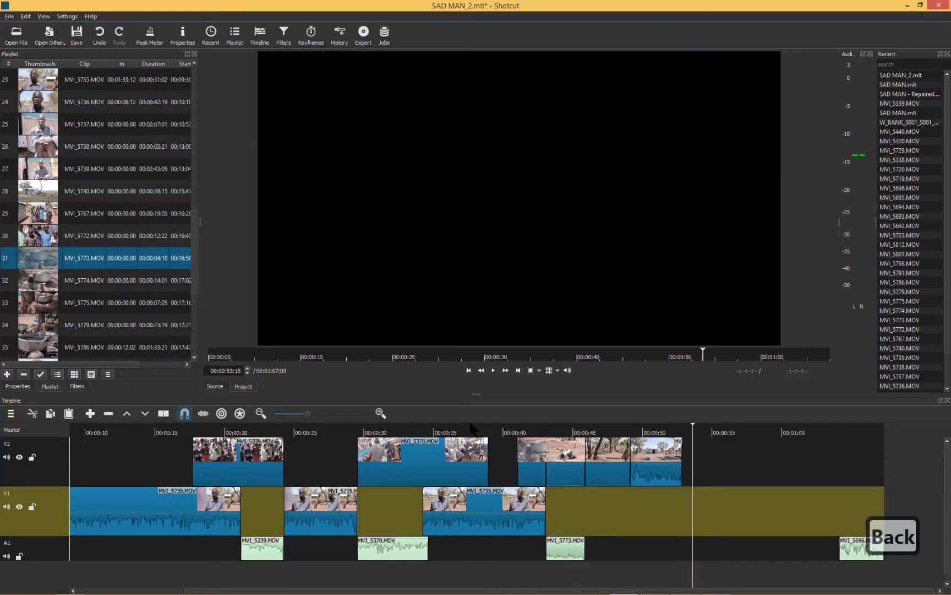
{"action": "left_click", "coordinate": [214, 387]}
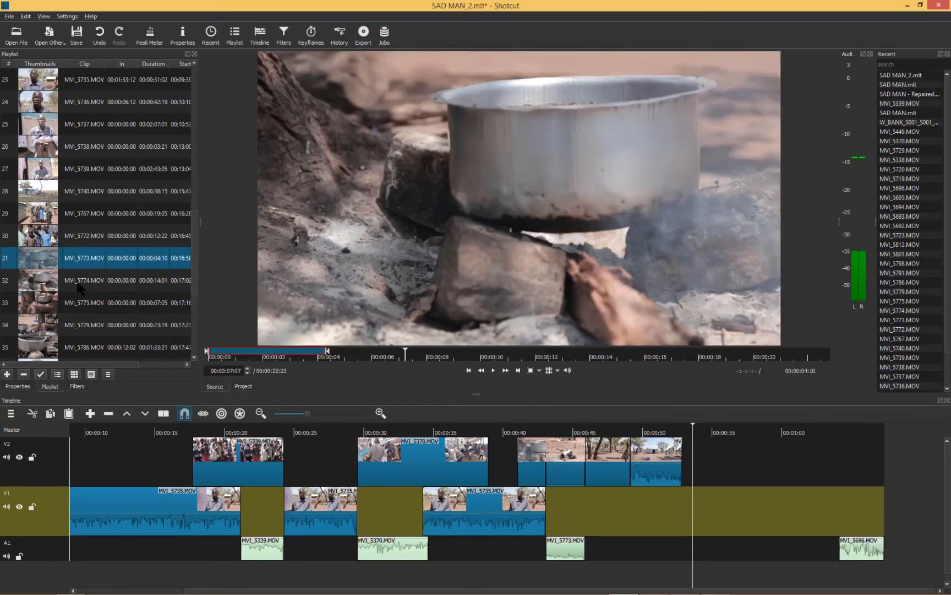
{"action": "double_click", "coordinate": [37, 77]}
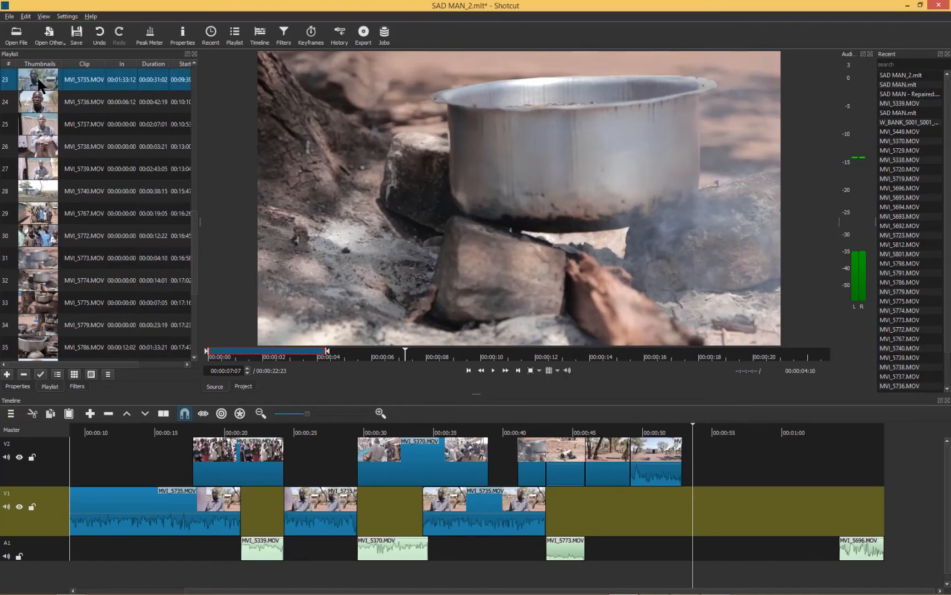
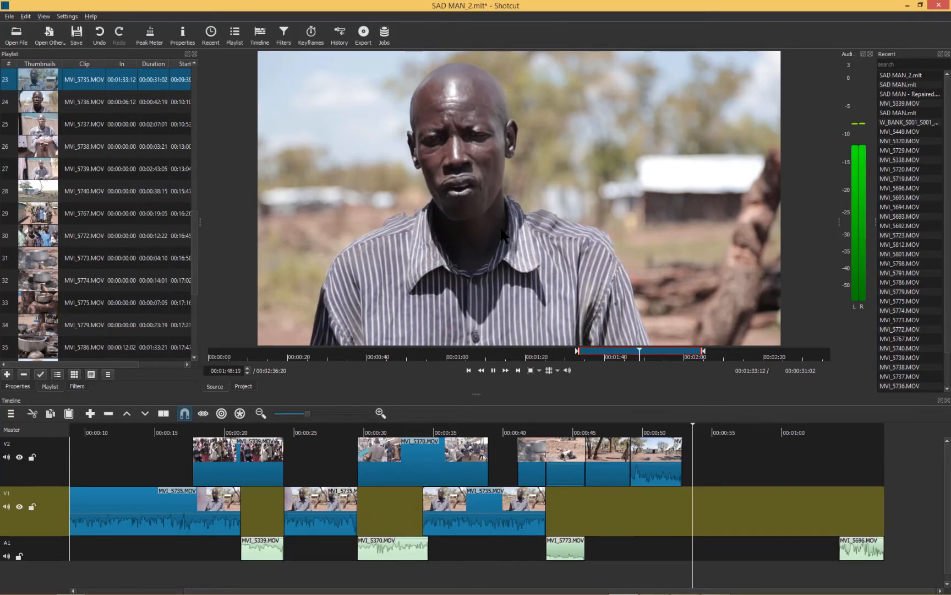
{"action": "key", "text": "space"}
{"action": "left_click_drag", "start_coordinate": [505, 294], "coordinate": [574, 510]}
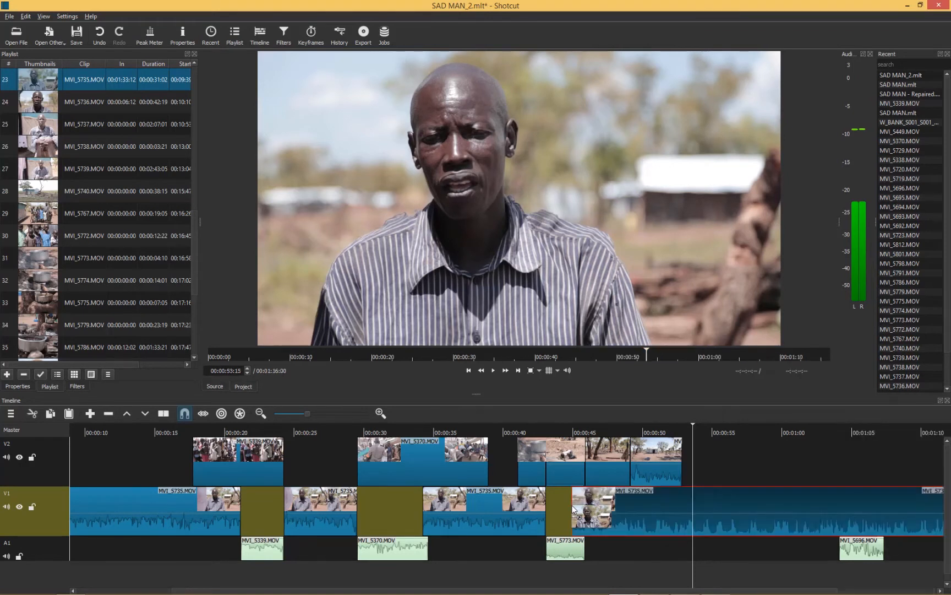
{"action": "key", "text": "ctrl+s"}
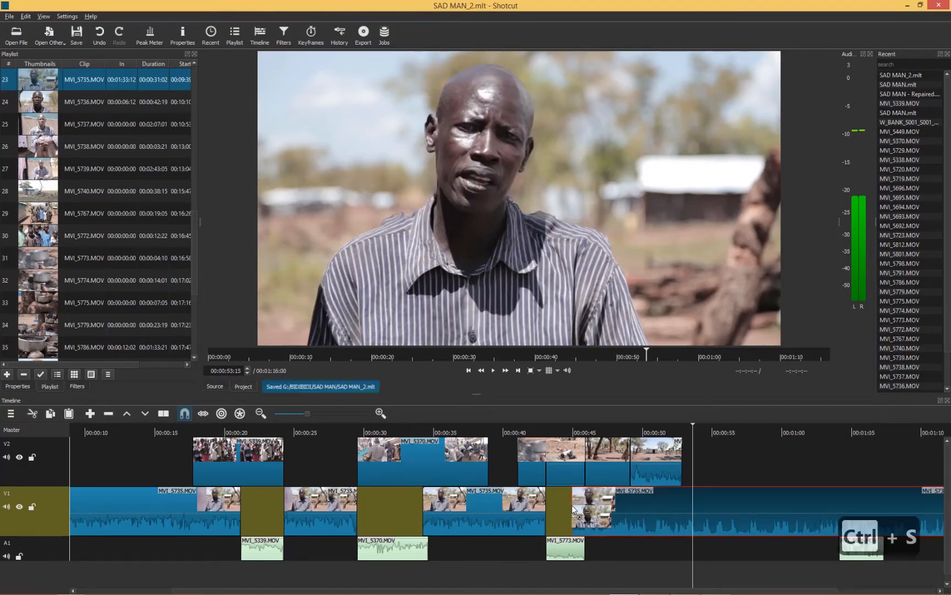
Play the timeline from just before the cooking-pot shot to 00:00:57:04 in the new interview clip
{"action": "left_click", "coordinate": [499, 428]}
{"action": "key", "text": "space"}
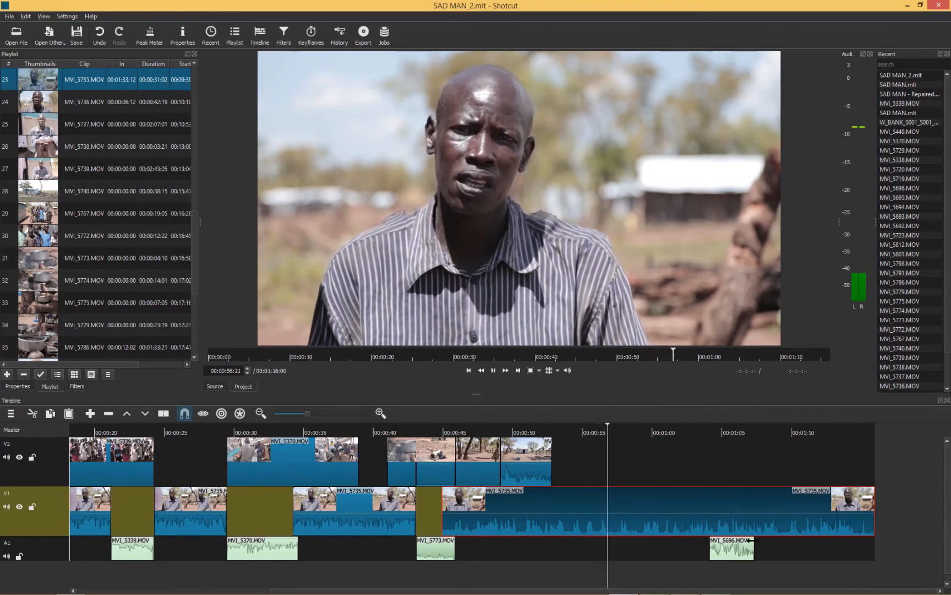
{"action": "key", "text": "space"}
Shift the MVI_5696.MOV audio on A1 to about 00:01:08 and the adjoining fire-blowing, girl and hut clips on V2 to end at about 00:00:57
{"action": "left_click_drag", "start_coordinate": [723, 548], "coordinate": [781, 547]}
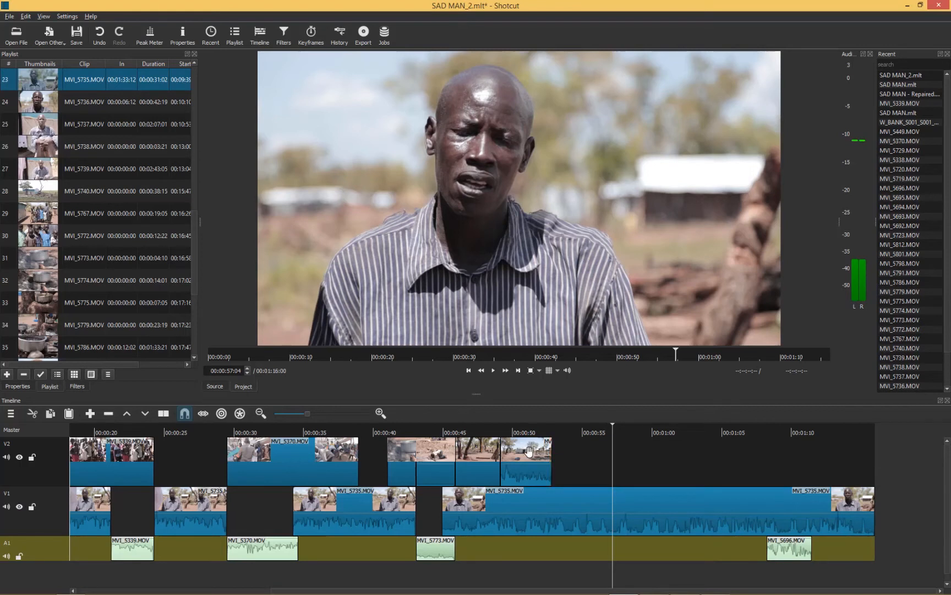
{"action": "left_click_drag", "start_coordinate": [548, 451], "coordinate": [632, 449]}
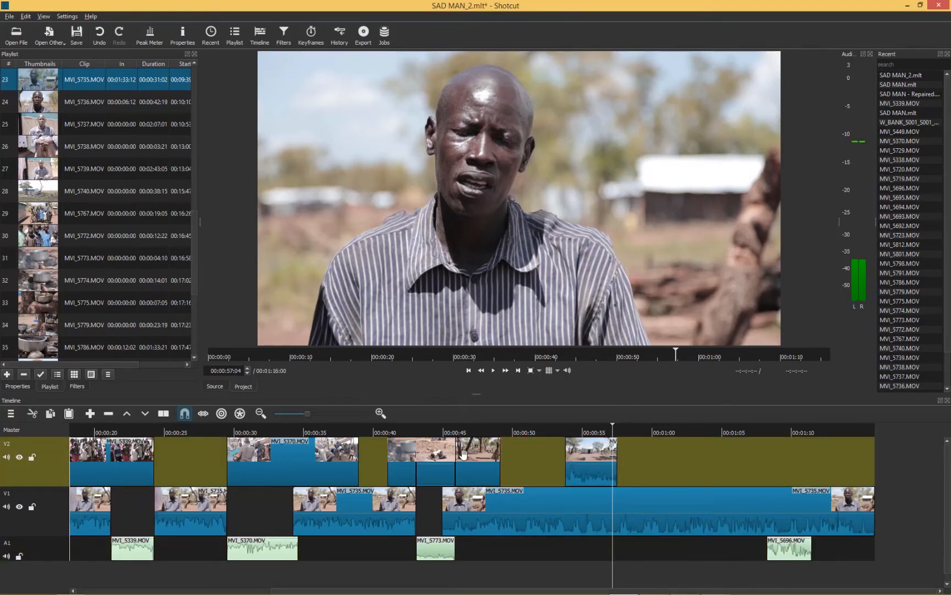
{"action": "left_click_drag", "start_coordinate": [497, 450], "coordinate": [562, 454]}
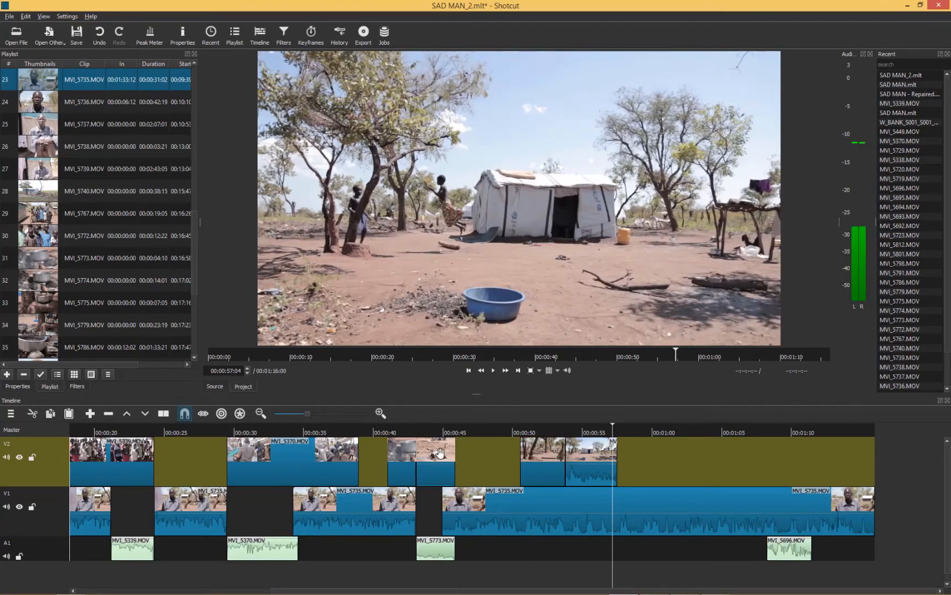
{"action": "left_click_drag", "start_coordinate": [440, 453], "coordinate": [506, 453]}
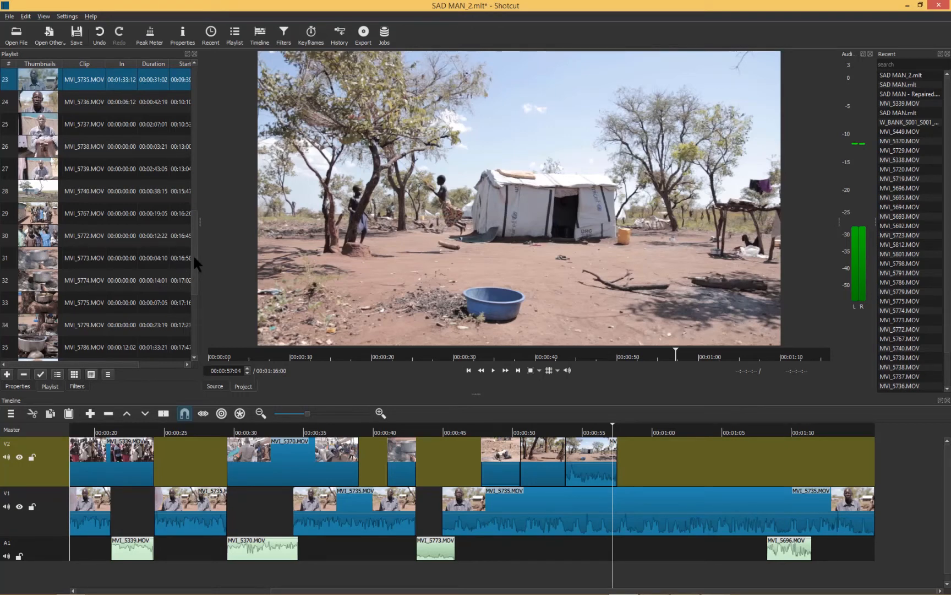
Preview the MVI_5773.MOV, MVI_5774.MOV and MVI_5775.MOV playlist clips as B-roll candidates and go to 00:00:44:07 in the timeline gap
{"action": "mouse_move", "coordinate": [193, 256]}
{"action": "left_mouse_down"}
{"action": "mouse_move", "coordinate": [193, 264]}
{"action": "mouse_move", "coordinate": [194, 244]}
{"action": "mouse_move", "coordinate": [195, 253]}
{"action": "left_mouse_up"}
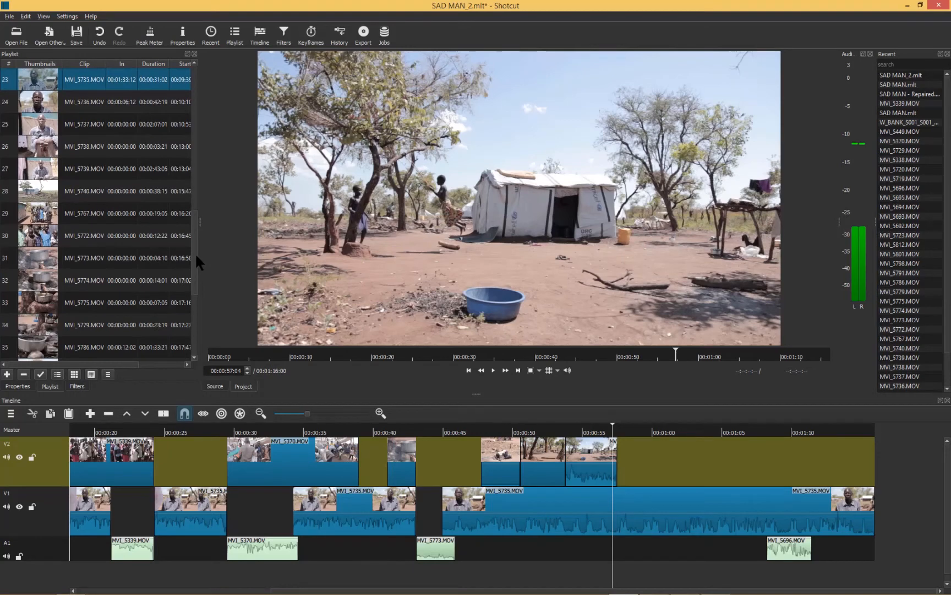
{"action": "double_click", "coordinate": [35, 250]}
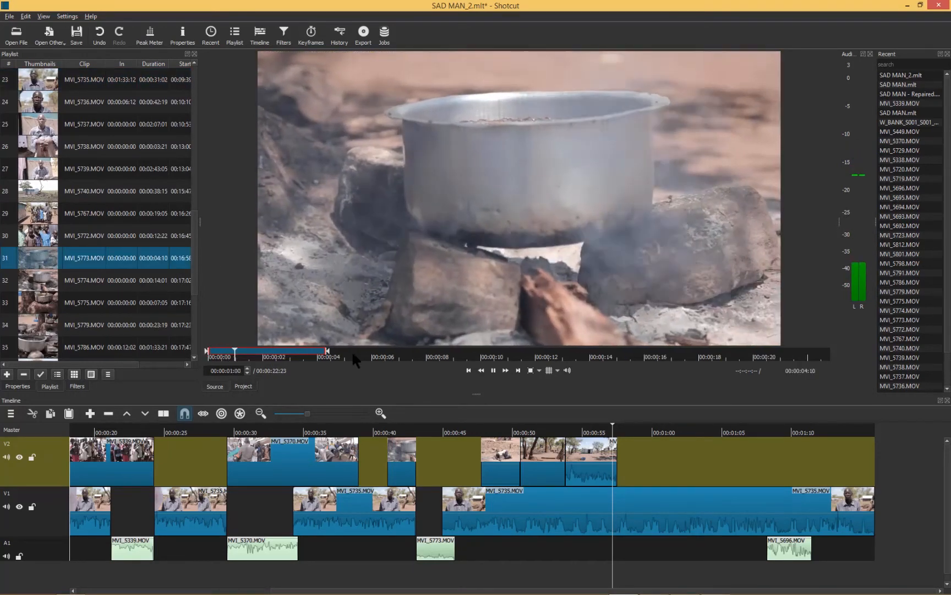
{"action": "left_click", "coordinate": [351, 350]}
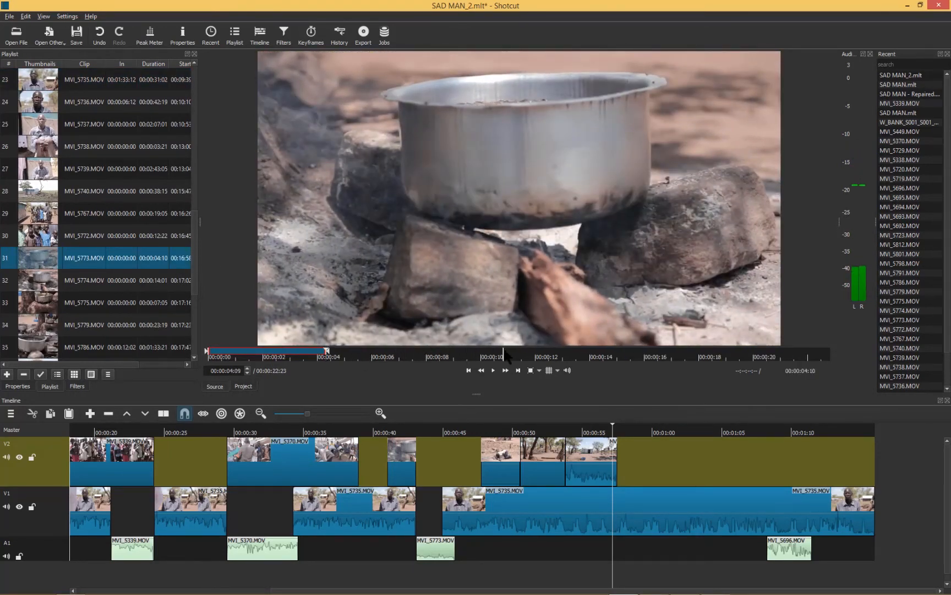
{"action": "left_click", "coordinate": [503, 353]}
{"action": "left_click_drag", "start_coordinate": [599, 357], "coordinate": [636, 355]}
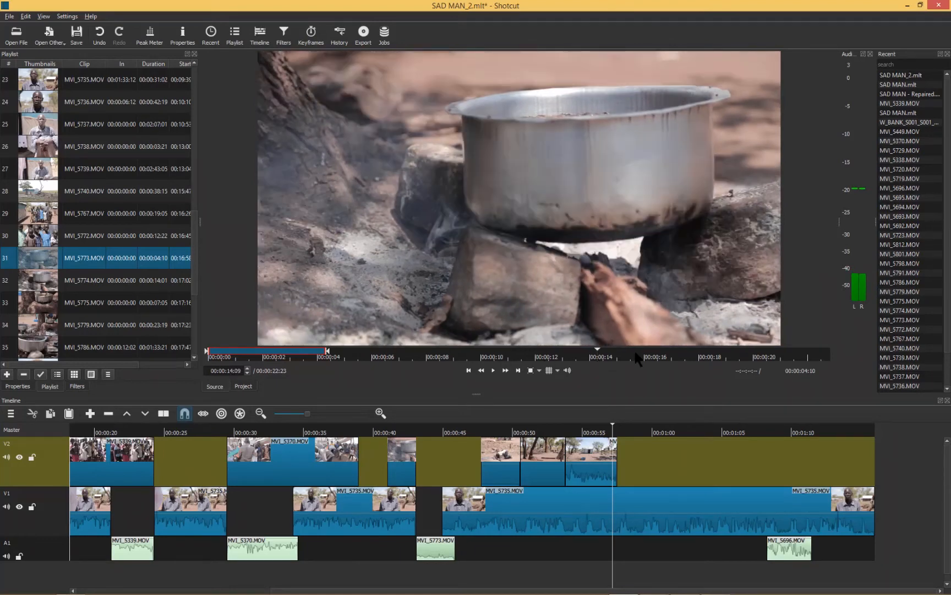
{"action": "double_click", "coordinate": [41, 285]}
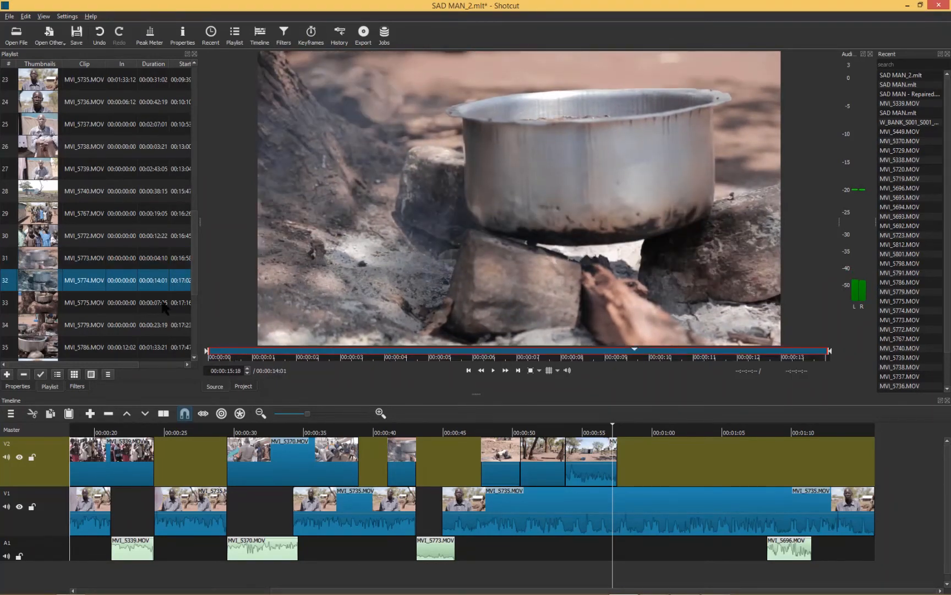
{"action": "double_click", "coordinate": [48, 308]}
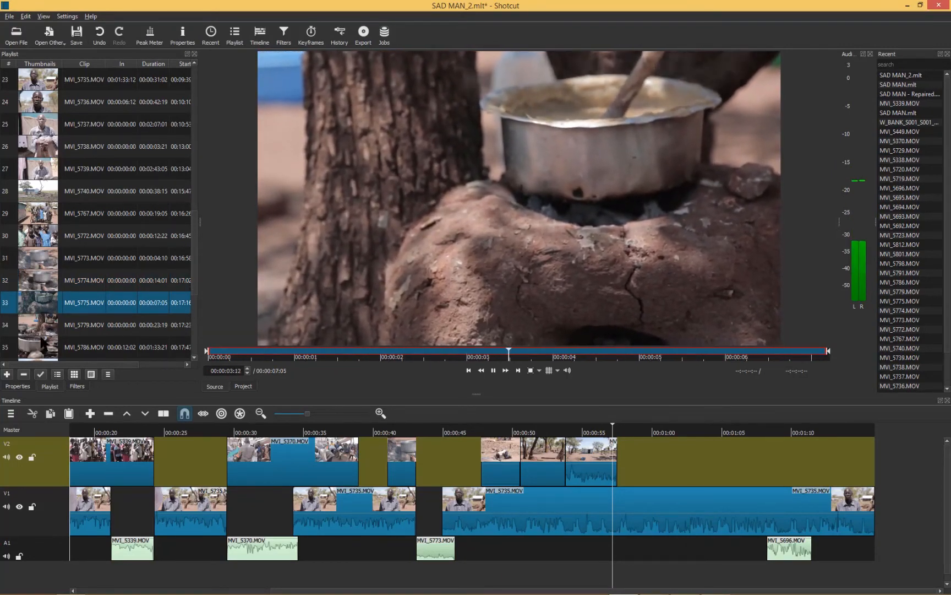
{"action": "left_click", "coordinate": [617, 289]}
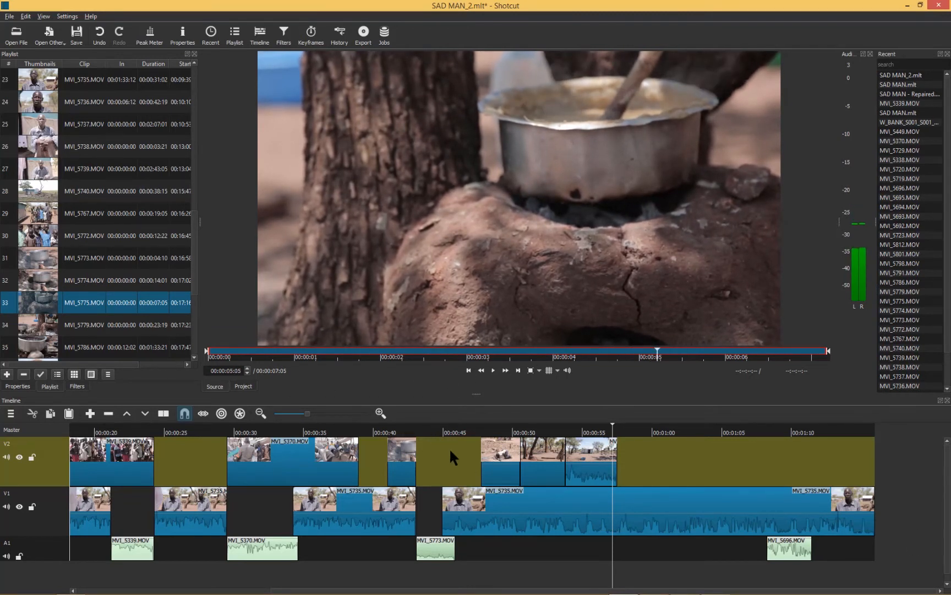
{"action": "left_click", "coordinate": [433, 429]}
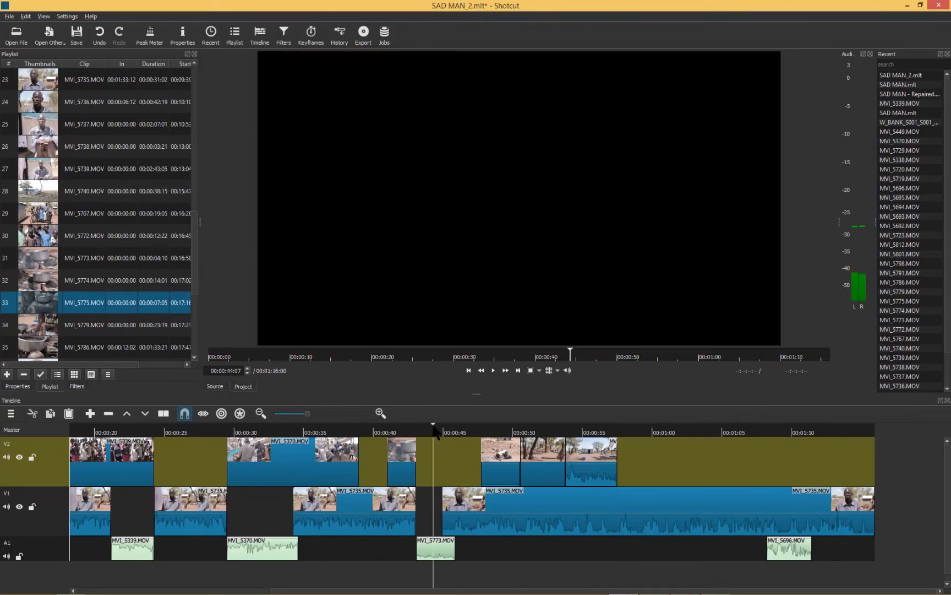
Play the timeline from 00:00:39:13 through the cooking-pot shot into the V1 gap at 00:00:44:00, and go back to 00:00:41:20
{"action": "left_click", "coordinate": [398, 431]}
{"action": "left_click", "coordinate": [369, 432]}
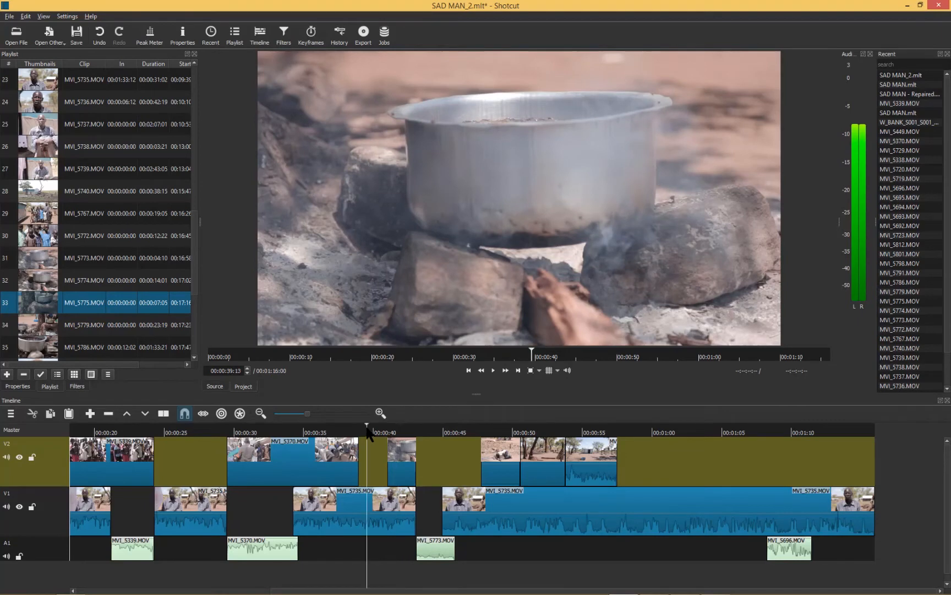
{"action": "key", "text": "space"}
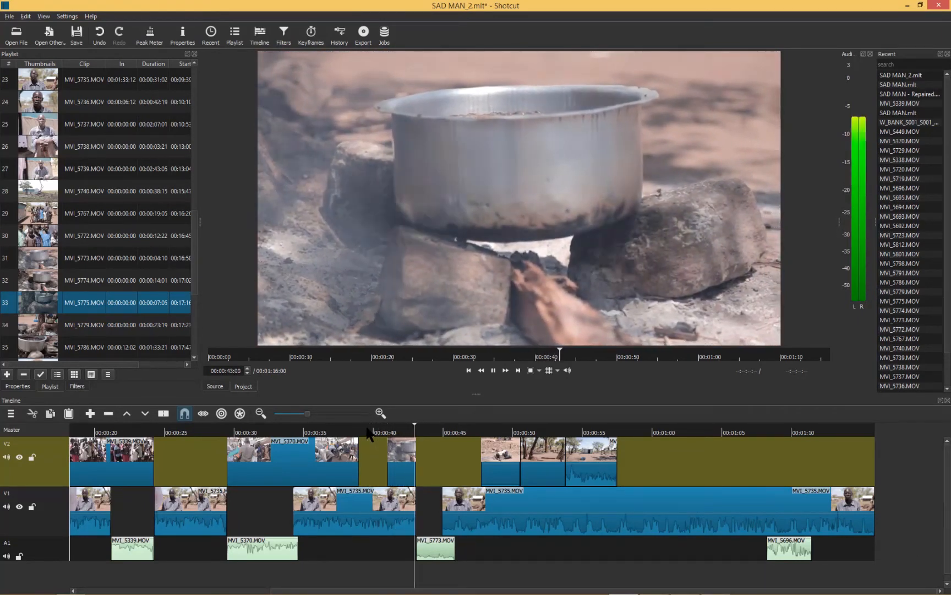
{"action": "key", "text": "space"}
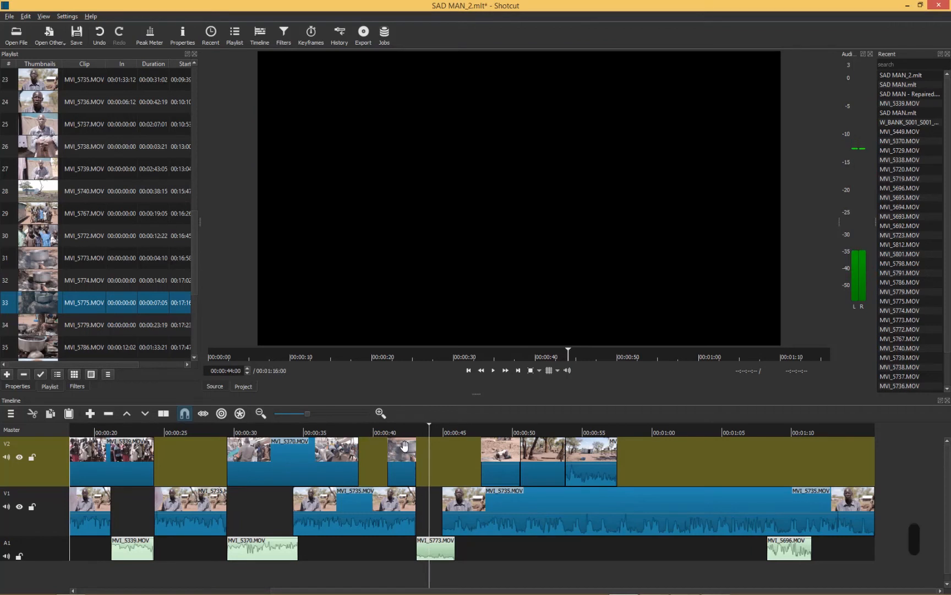
{"action": "left_click", "coordinate": [398, 432]}
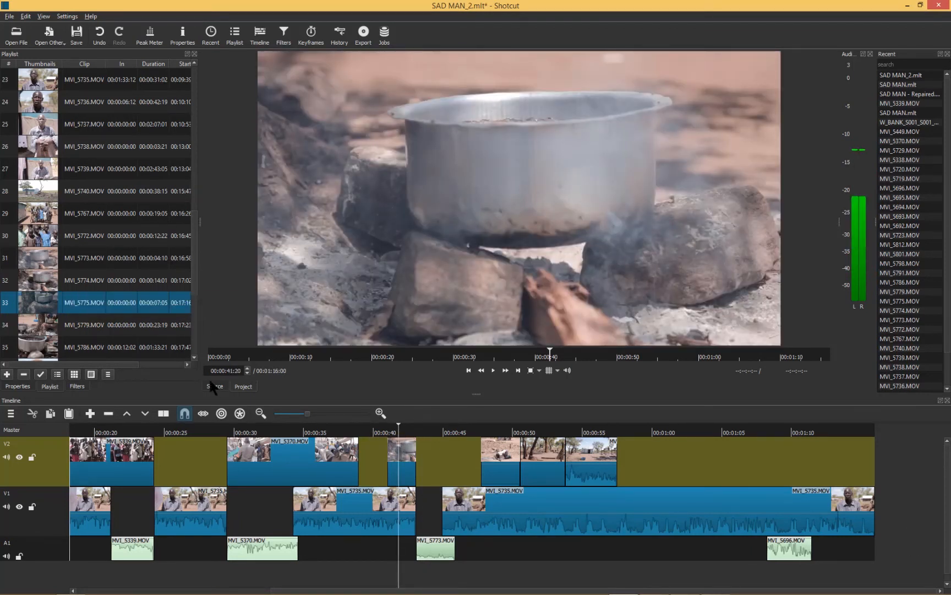
Trim the MVI_5775.MOV playlist clip to an in point of 00:00:00:11 and an out point of 00:00:04:04
{"action": "left_click", "coordinate": [220, 386]}
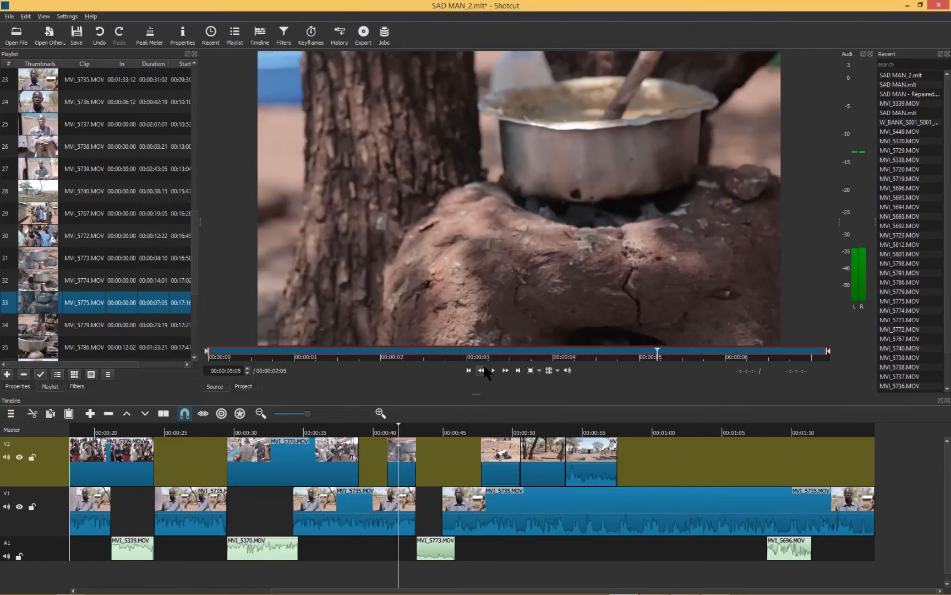
{"action": "left_click", "coordinate": [246, 355]}
{"action": "key", "text": "i"}
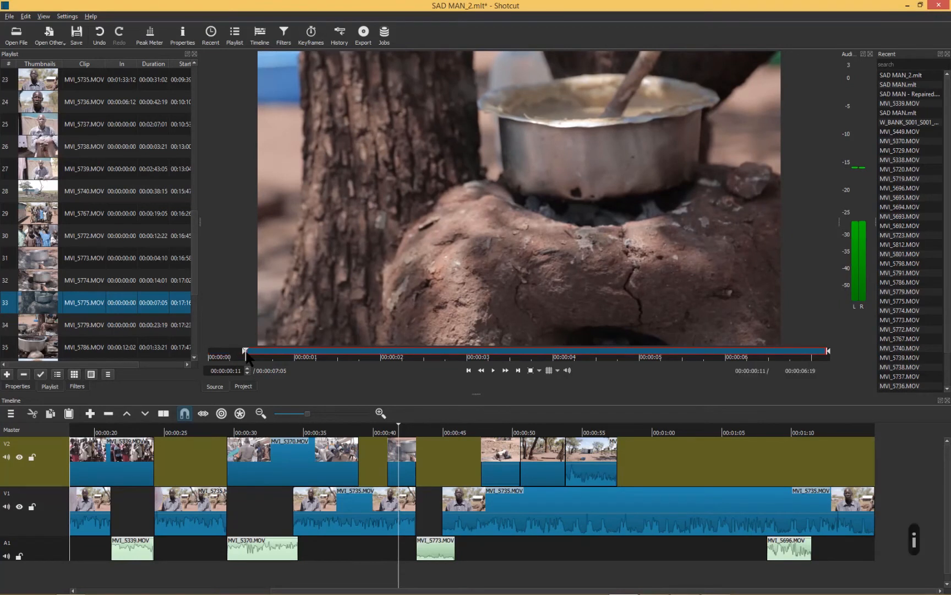
{"action": "left_click_drag", "start_coordinate": [359, 350], "coordinate": [567, 349]}
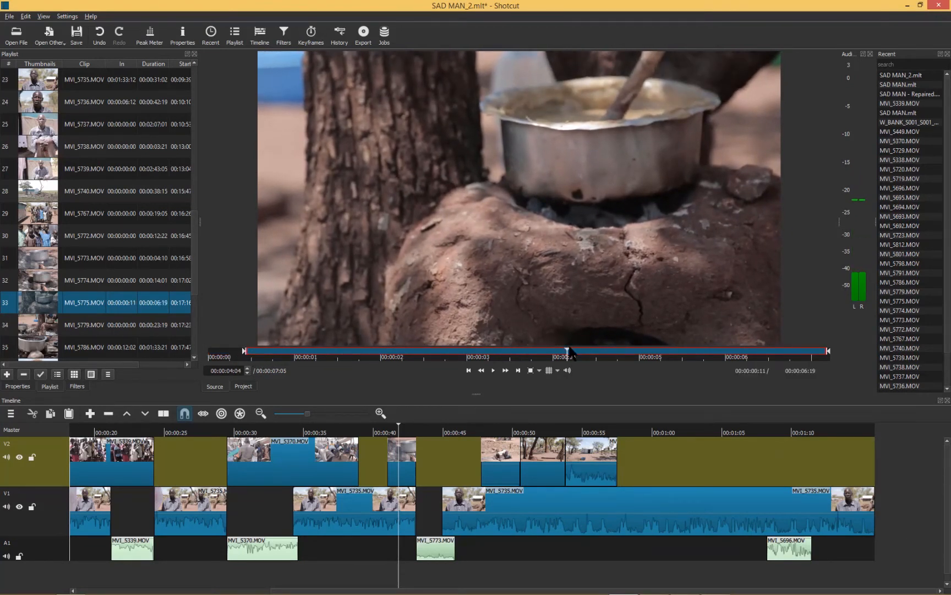
{"action": "key", "text": "o"}
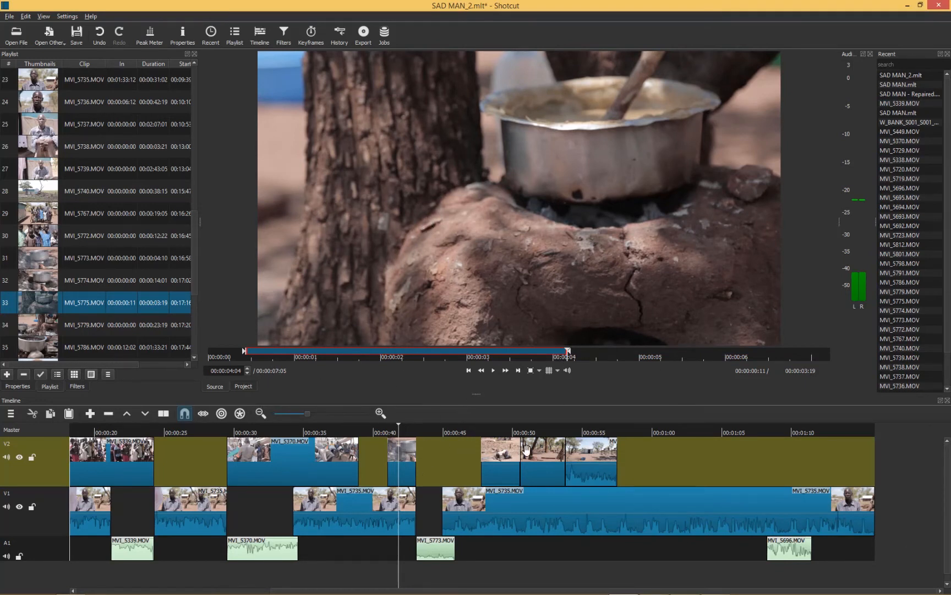
Move the cooking-pot clip on V2 to about 00:01:06 and place the trimmed MVI_5775.MOV on V2 starting at about 00:00:43
{"action": "mouse_move", "coordinate": [744, 466]}
{"action": "left_mouse_down"}
{"action": "mouse_move", "coordinate": [848, 457]}
{"action": "mouse_move", "coordinate": [698, 463]}
{"action": "mouse_move", "coordinate": [932, 479]}
{"action": "mouse_move", "coordinate": [768, 476]}
{"action": "left_mouse_up"}
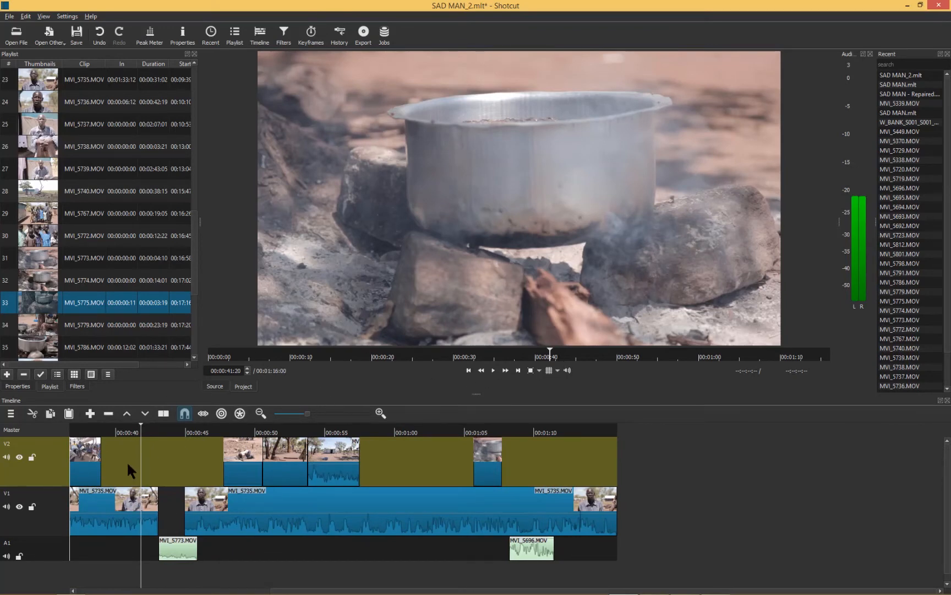
{"action": "left_click", "coordinate": [113, 435]}
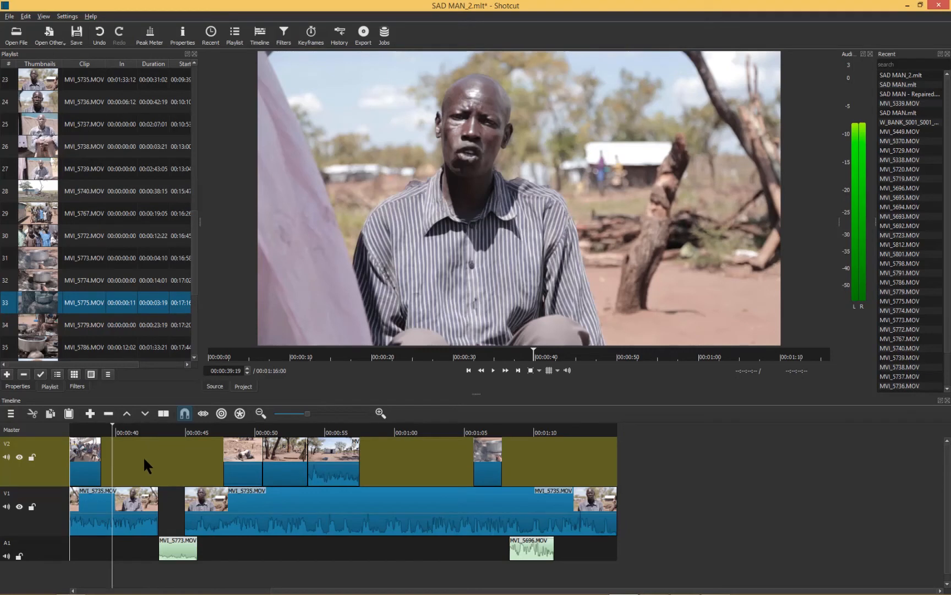
{"action": "key", "text": "b"}
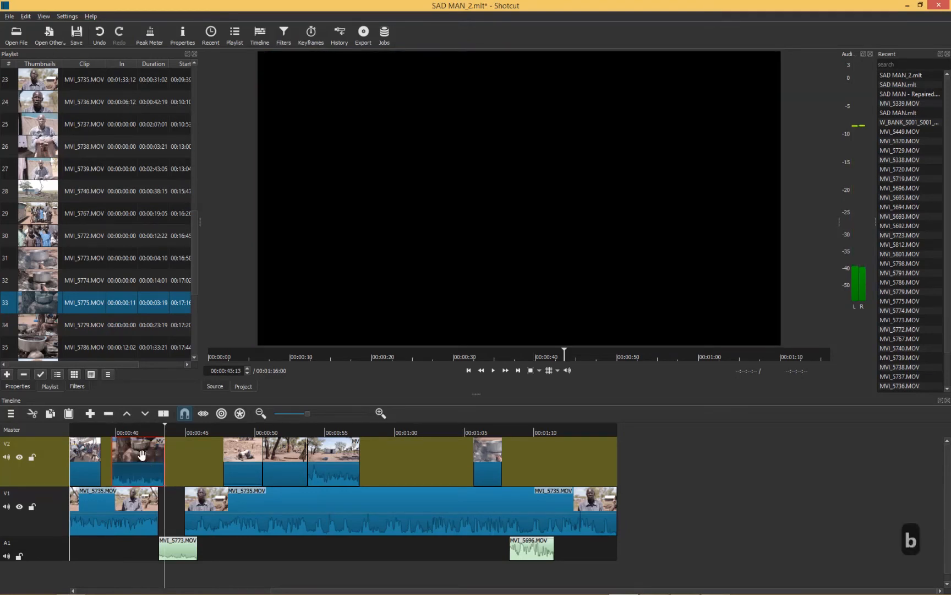
{"action": "left_click_drag", "start_coordinate": [141, 454], "coordinate": [188, 450]}
{"action": "scroll", "coordinate": [100, 461], "scroll_direction": "up", "scroll_amount": 5}
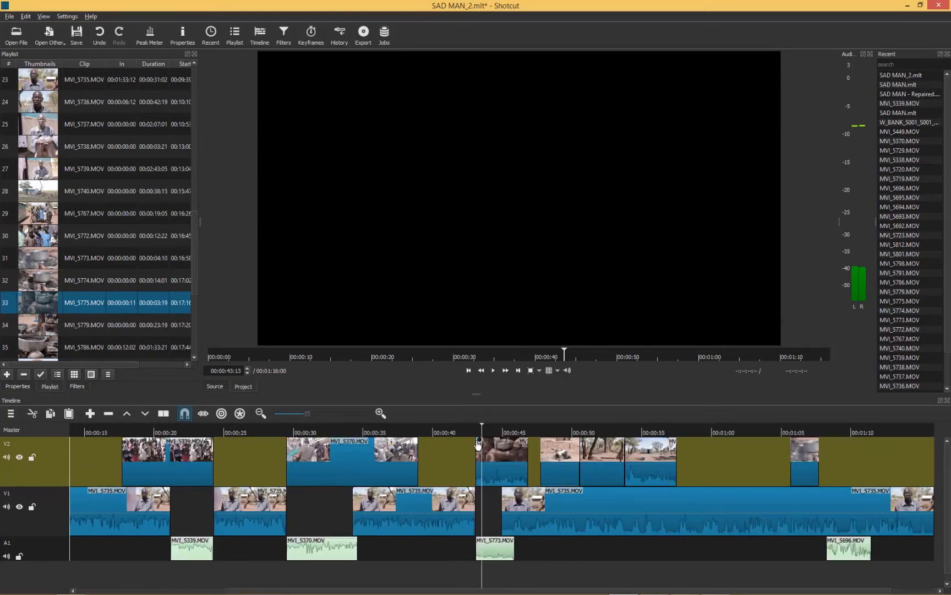
Play the timeline from just before the new MVI_5775.MOV clip to 00:00:45:24
{"action": "left_click", "coordinate": [456, 433]}
{"action": "key", "text": "space"}
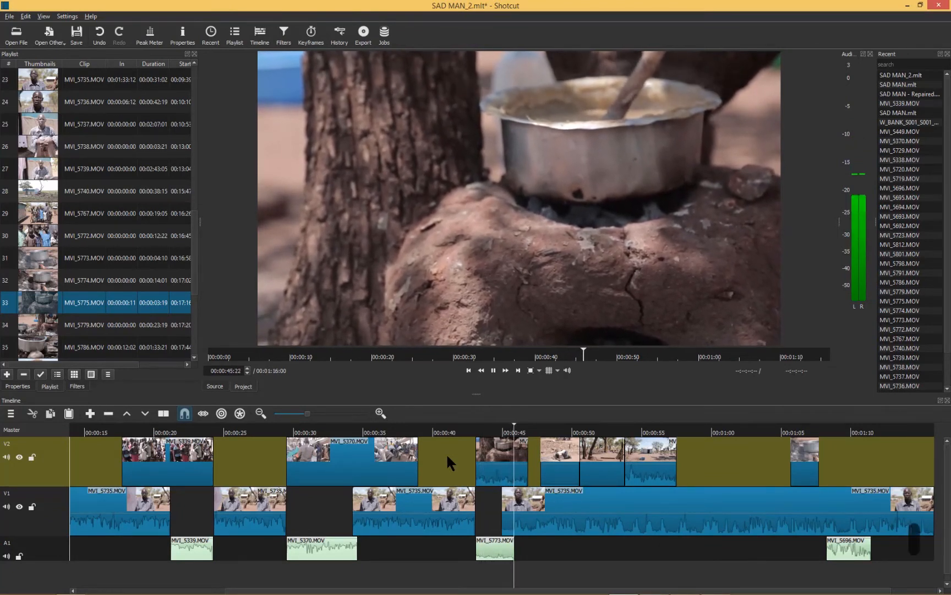
{"action": "key", "text": "space"}
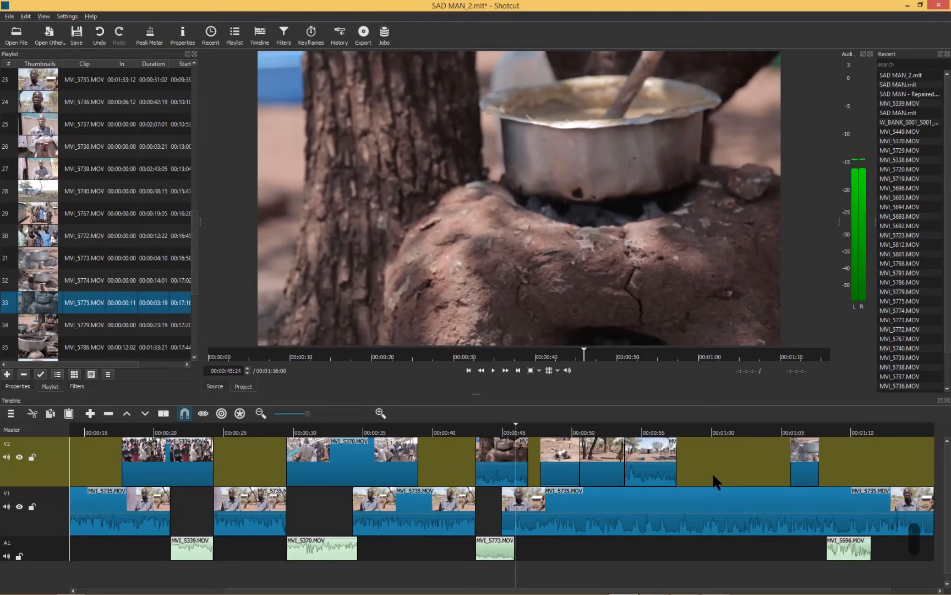
Shift the fire-blowing, girl and hut clips on V2 to start at about 00:00:56, and delete the cooking-pot clip after them
{"action": "left_click_drag", "start_coordinate": [713, 478], "coordinate": [560, 465]}
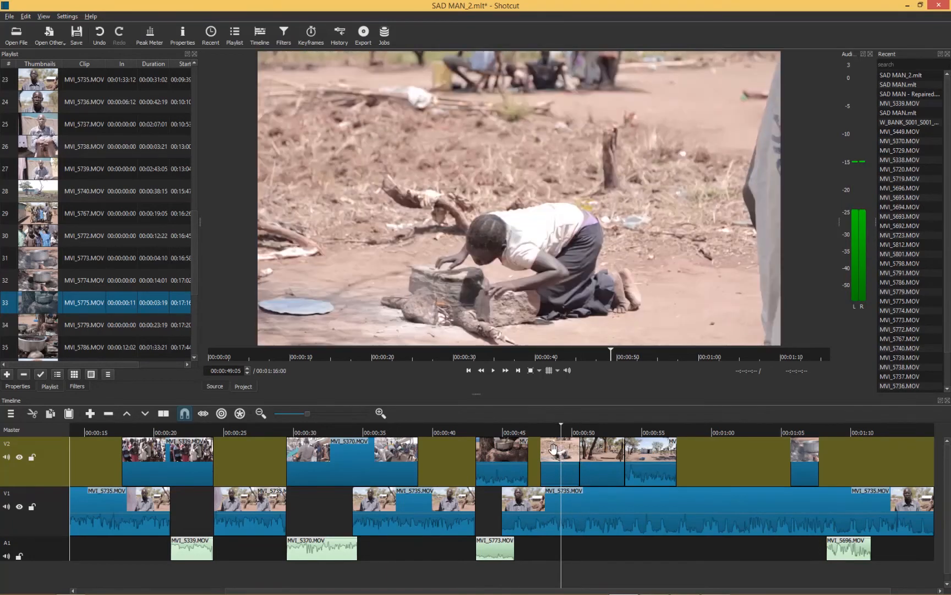
{"action": "left_click", "coordinate": [576, 461]}
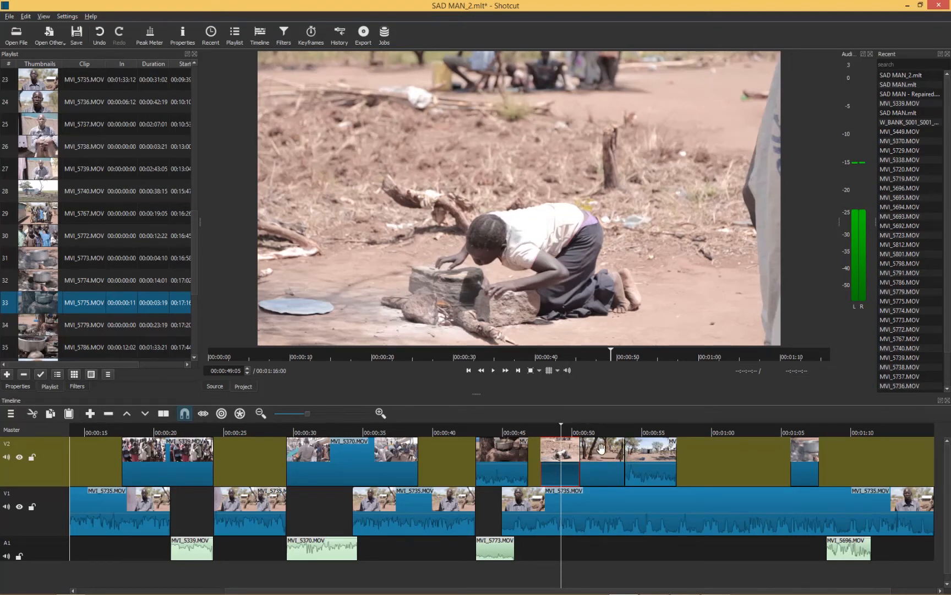
{"action": "left_click", "coordinate": [649, 455], "text": "ctrl"}
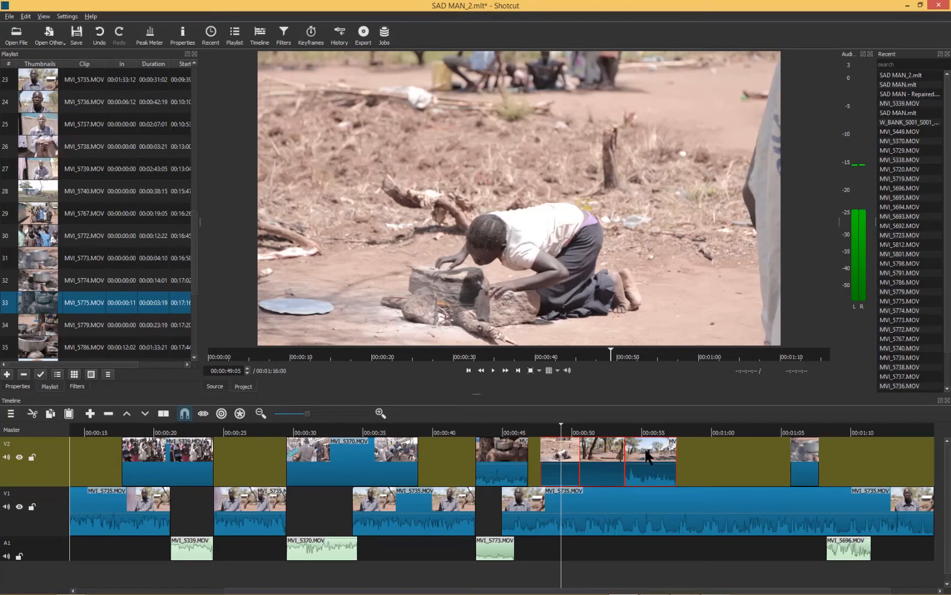
{"action": "left_click_drag", "start_coordinate": [648, 454], "coordinate": [761, 440]}
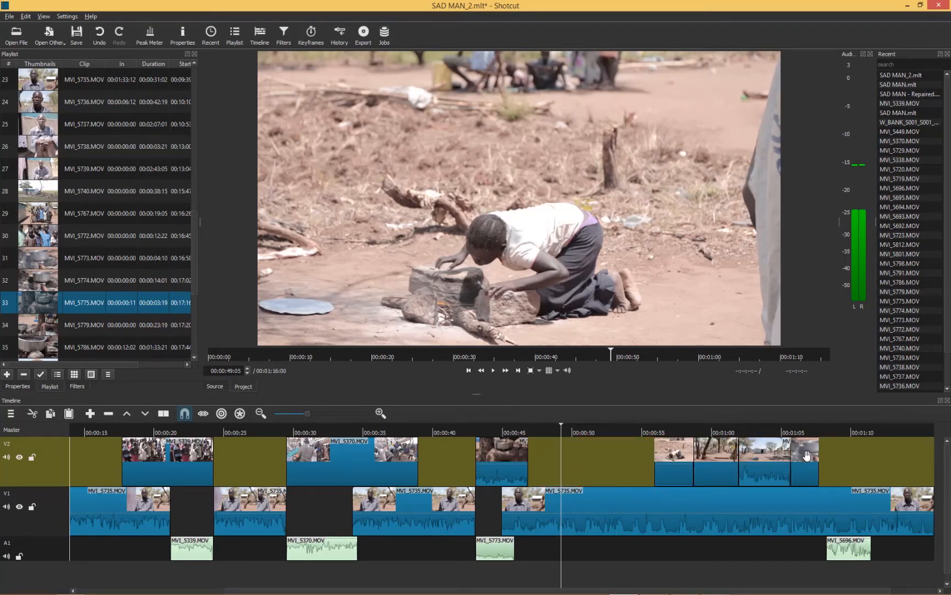
{"action": "left_click", "coordinate": [807, 455]}
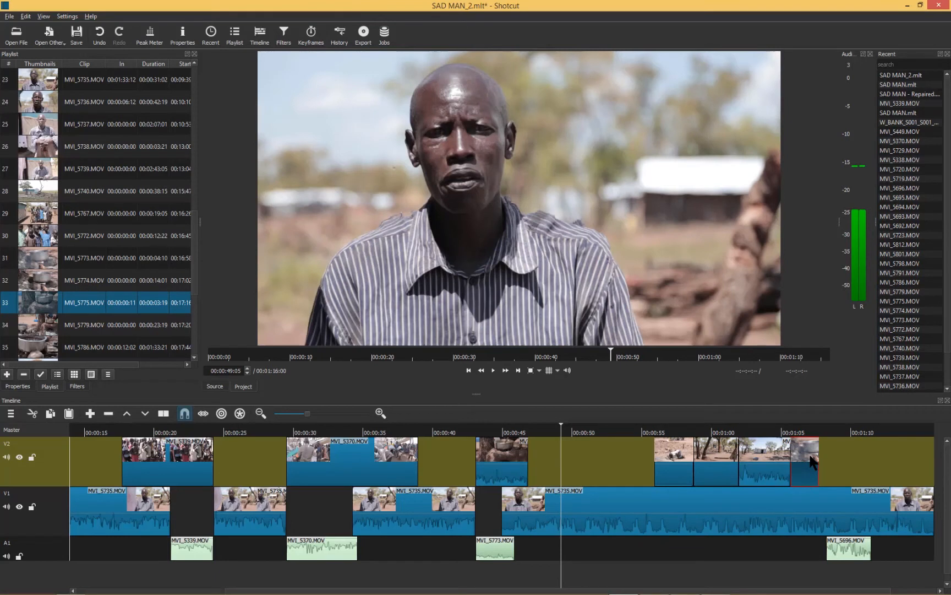
{"action": "key", "text": "Delete"}
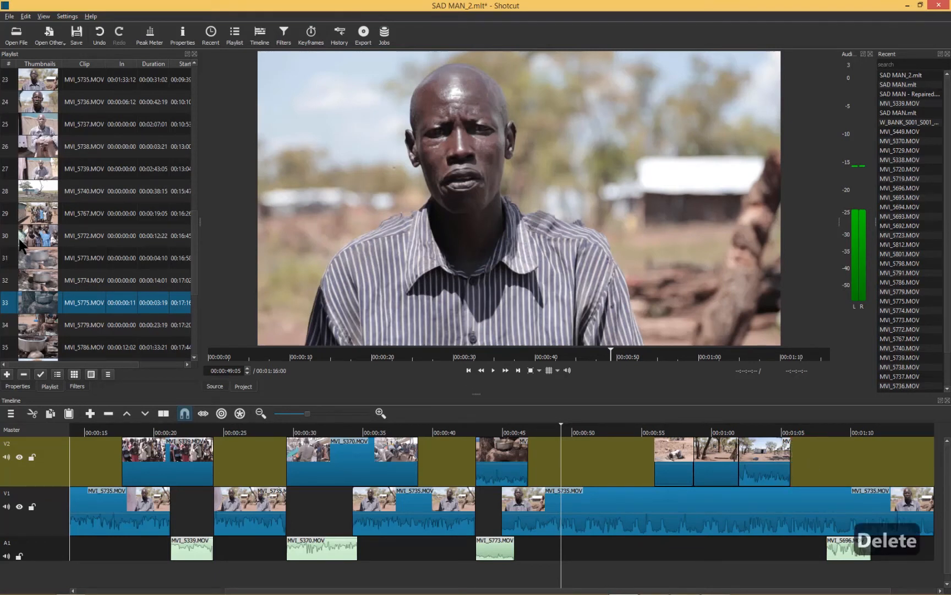
Preview the MVI_5779.MOV and MVI_5786.MOV playlist clips as B-roll candidates, checking MVI_5786.MOV around 00:00:36:00 and 00:00:26:22
{"action": "double_click", "coordinate": [48, 328]}
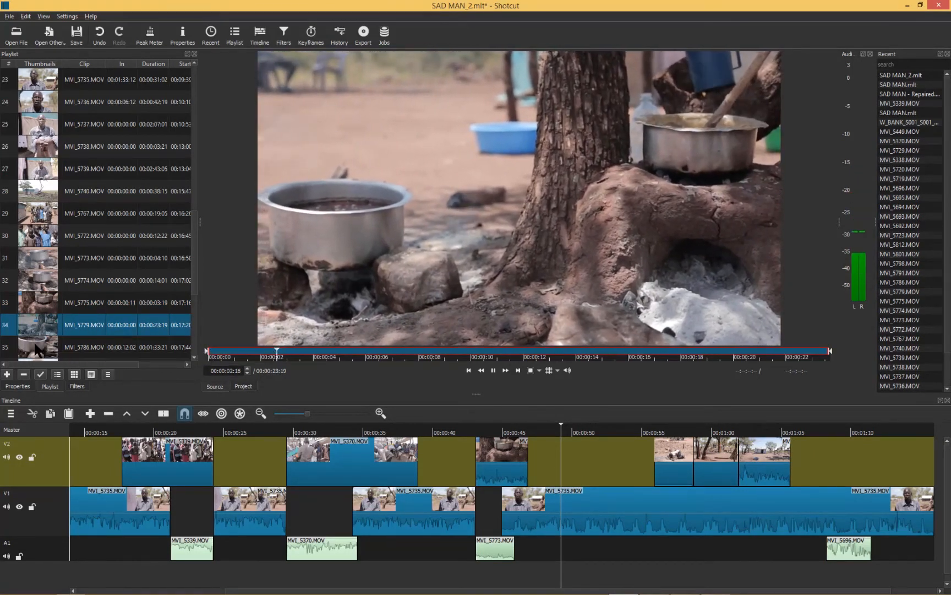
{"action": "double_click", "coordinate": [37, 348]}
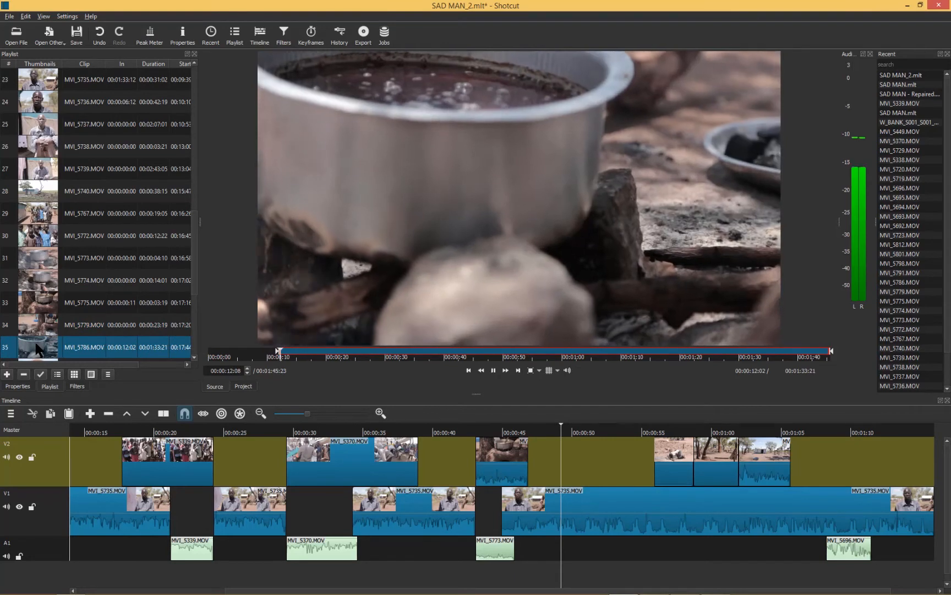
{"action": "scroll", "coordinate": [193, 234], "scroll_direction": "down", "scroll_amount": 1}
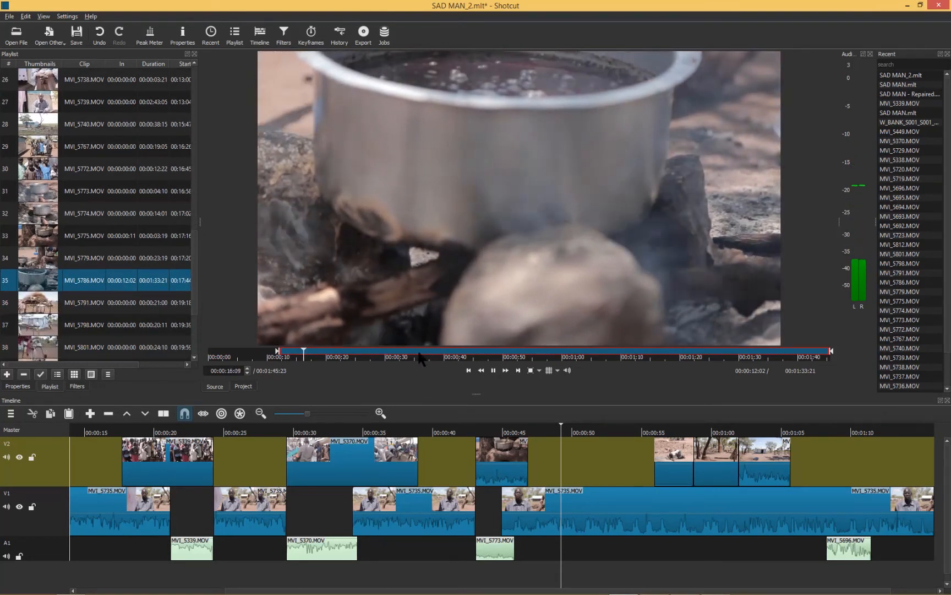
{"action": "left_click", "coordinate": [417, 352]}
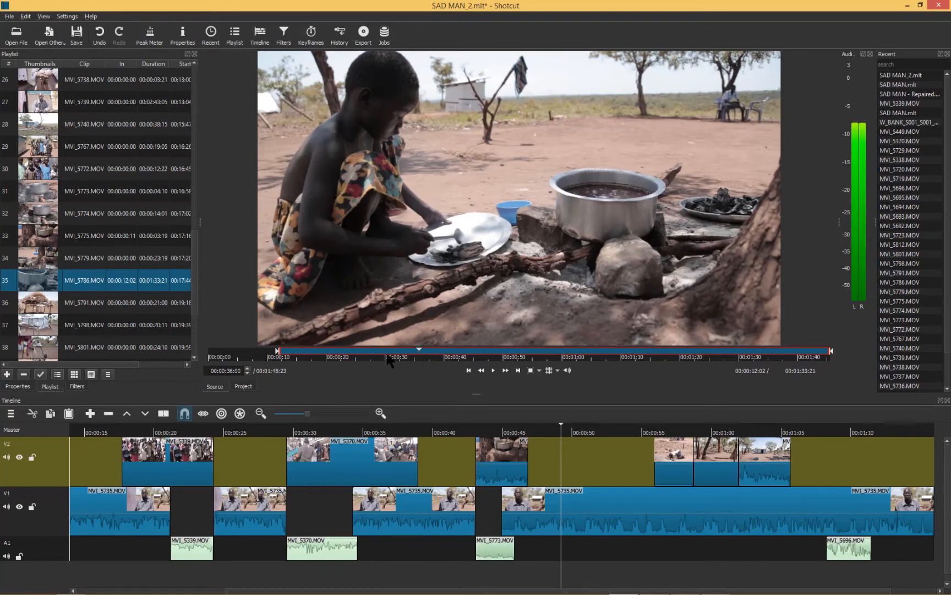
{"action": "left_click", "coordinate": [365, 352]}
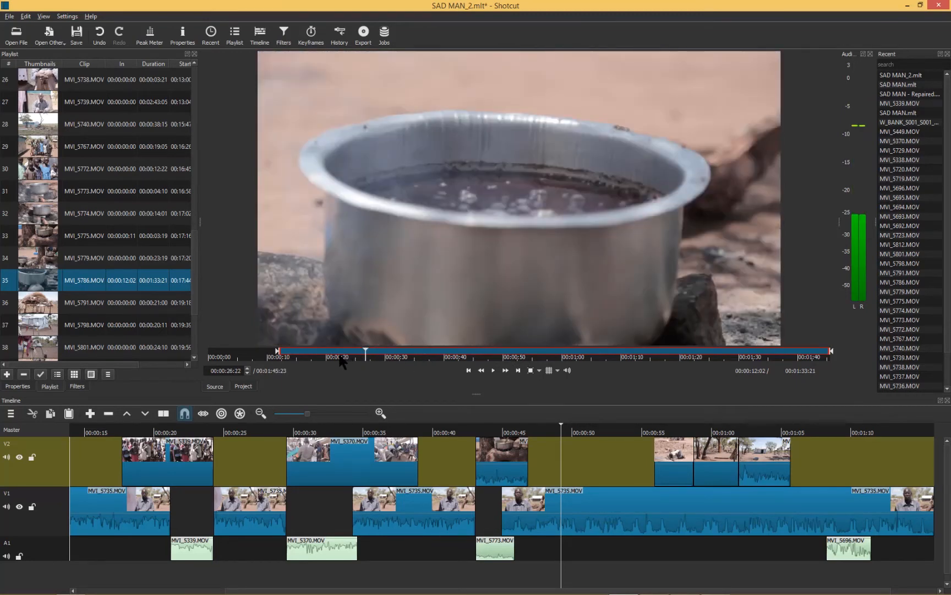
Try in points of 00:00:34:24, 00:00:36:09 and 00:00:55:08 for MVI_5786.MOV, playing the clip from each
{"action": "left_click_drag", "start_coordinate": [340, 355], "coordinate": [414, 353]}
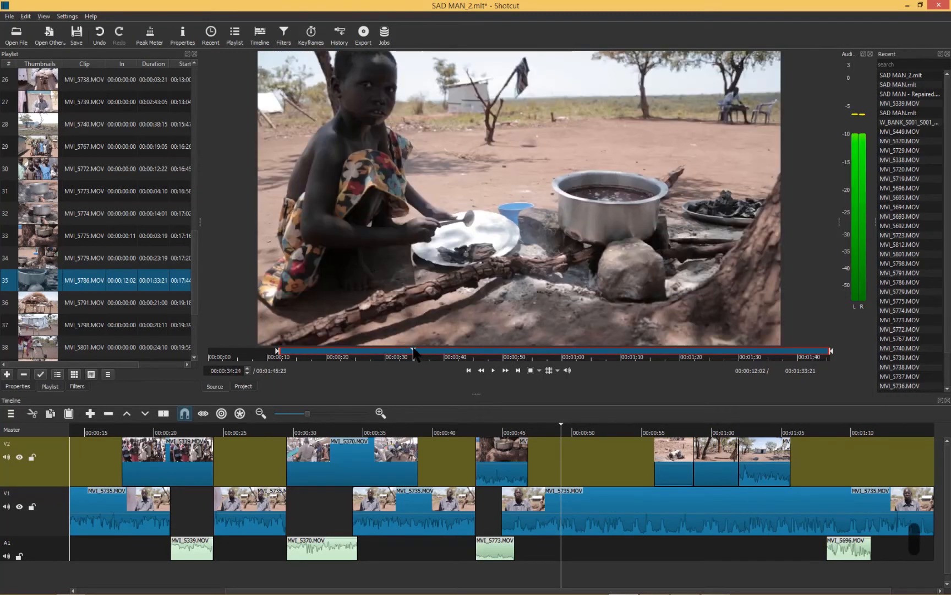
{"action": "key", "text": "i"}
{"action": "key", "text": "space"}
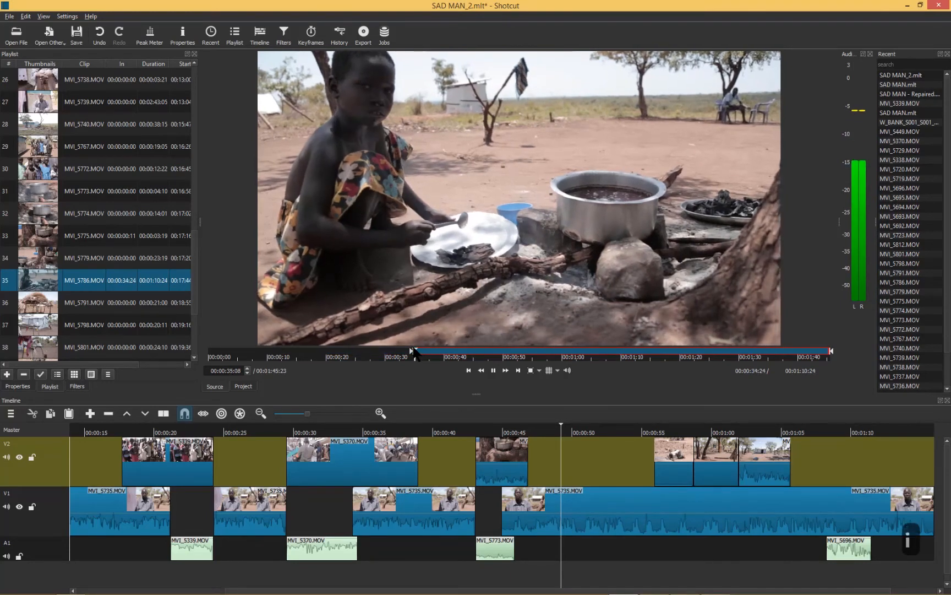
{"action": "key", "text": "space"}
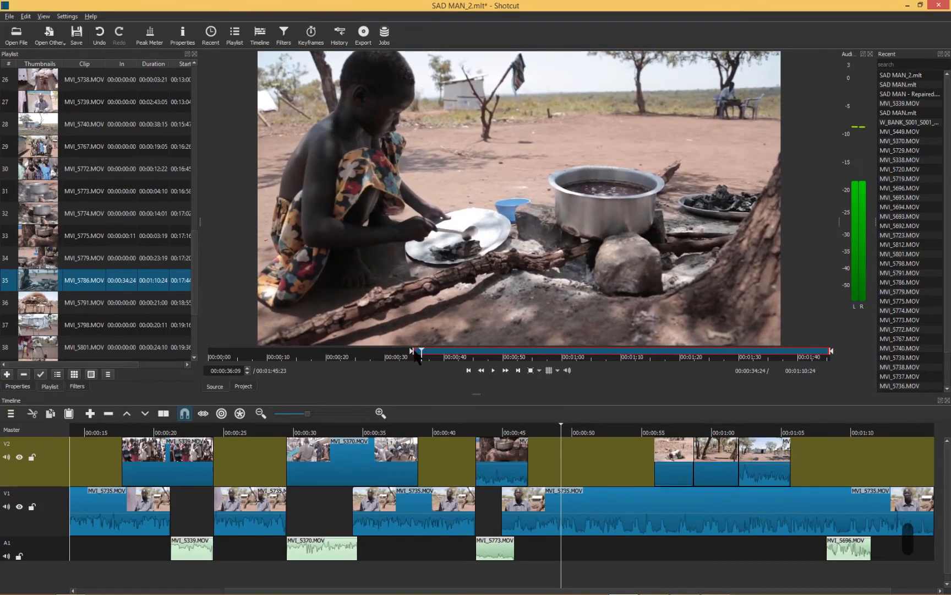
{"action": "key", "text": "i"}
{"action": "key", "text": "space"}
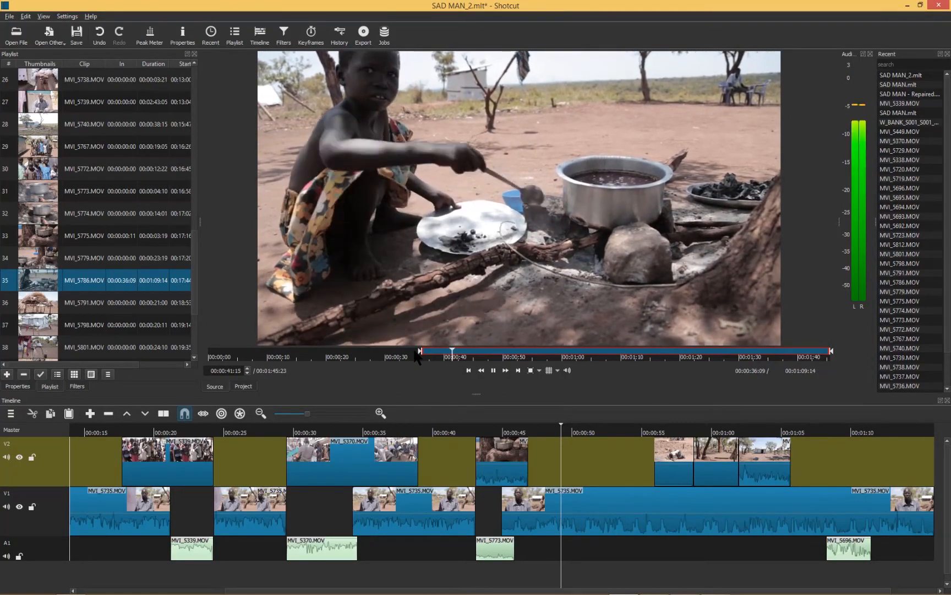
{"action": "left_click_drag", "start_coordinate": [462, 351], "coordinate": [516, 351]}
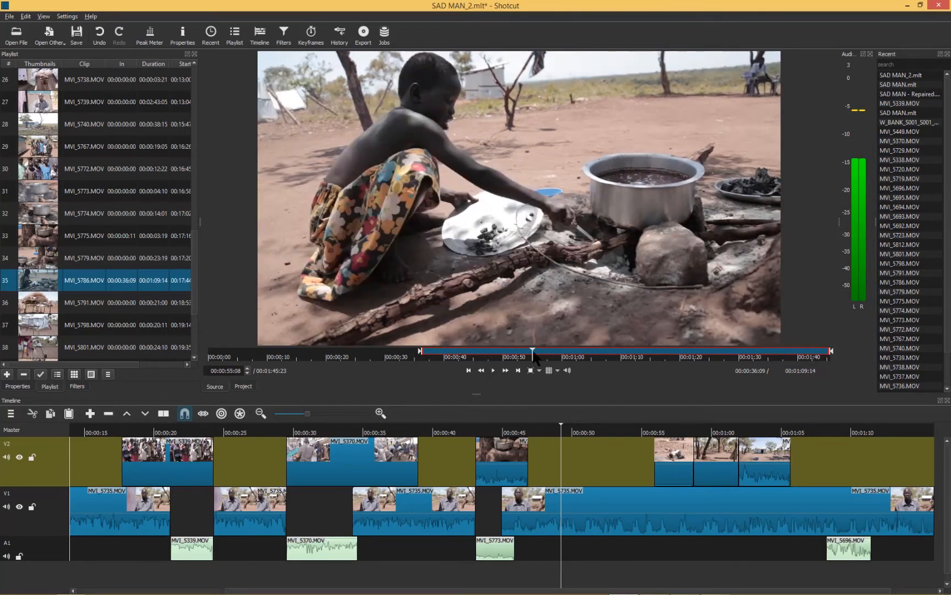
{"action": "key", "text": "i"}
{"action": "key", "text": "space"}
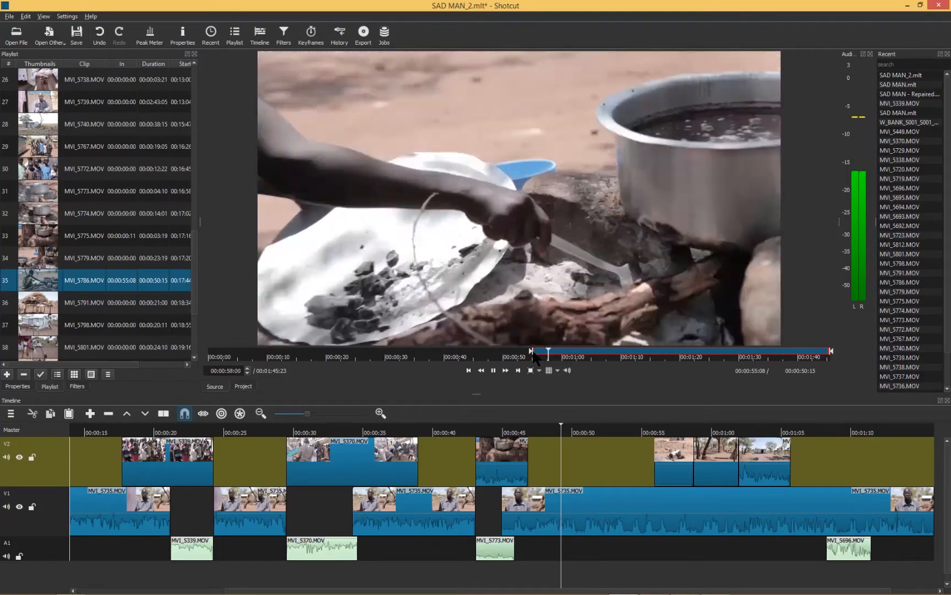
Set the in point of MVI_5786.MOV to 00:00:31:15 and play the clip from there
{"action": "left_click", "coordinate": [476, 356]}
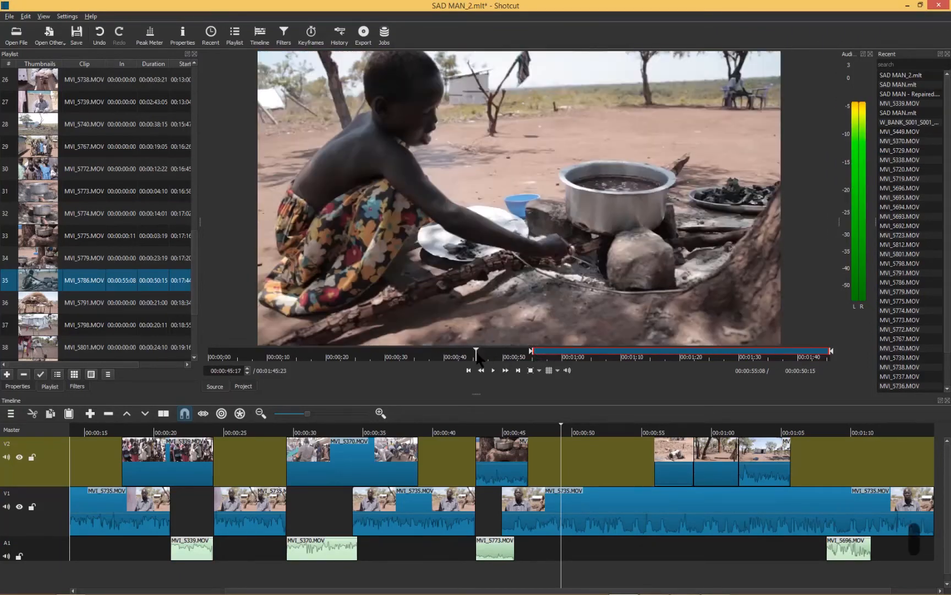
{"action": "left_click_drag", "start_coordinate": [457, 358], "coordinate": [406, 358]}
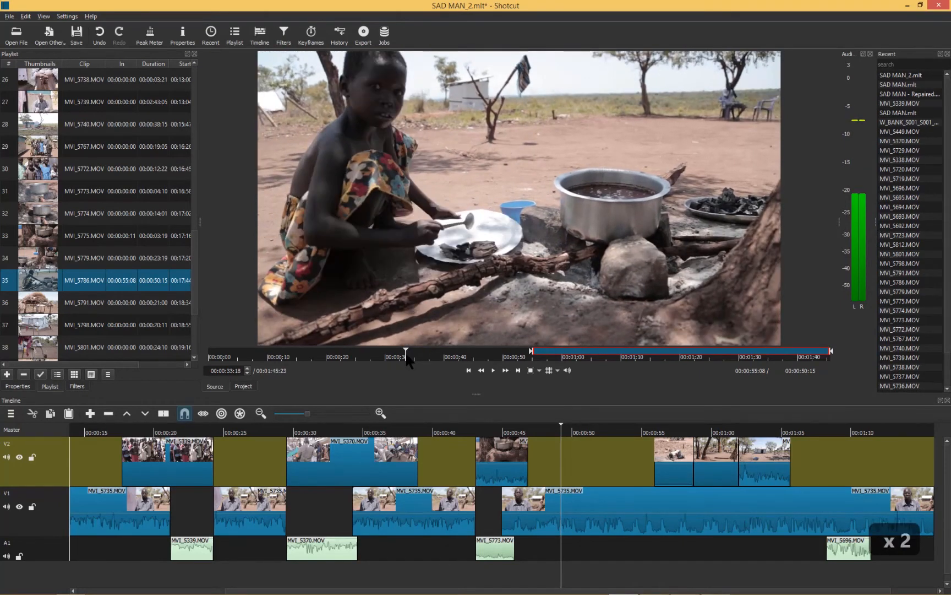
{"action": "left_click", "coordinate": [394, 353]}
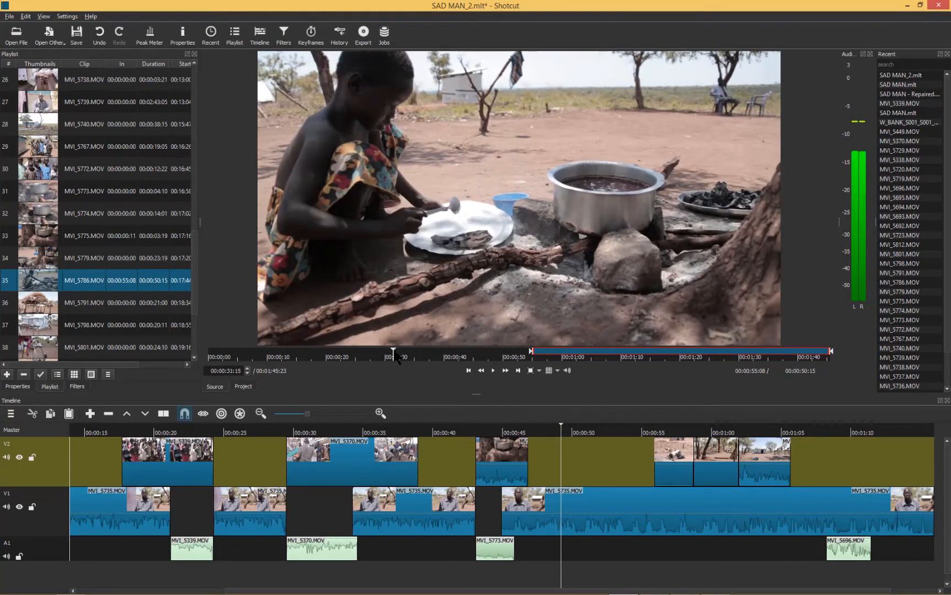
{"action": "key", "text": "i"}
{"action": "key", "text": "space"}
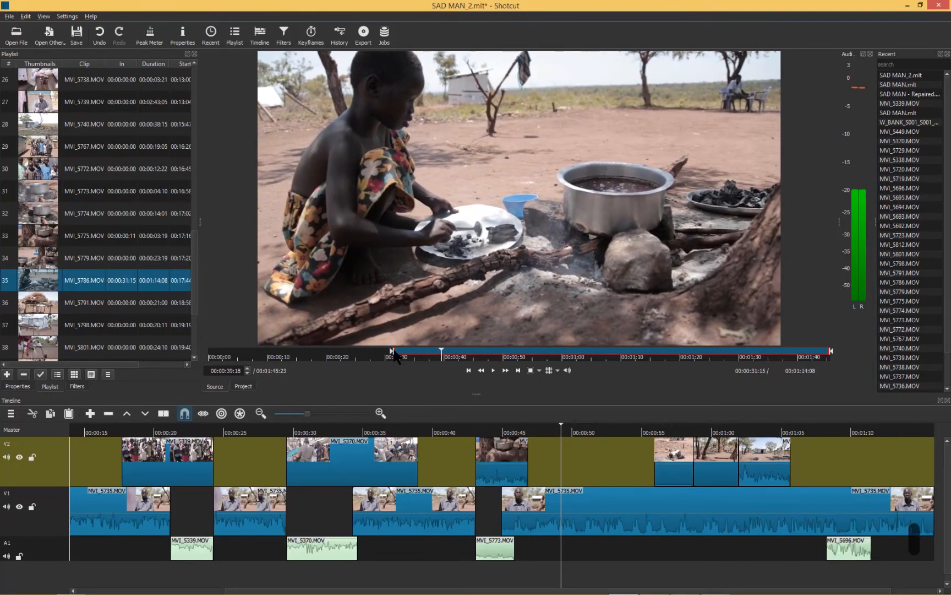
Set the out point of MVI_5786.MOV to 00:00:39:18 and place it on V2 directly after the cooking-pot clip, at about 00:00:47
{"action": "key", "text": "o"}
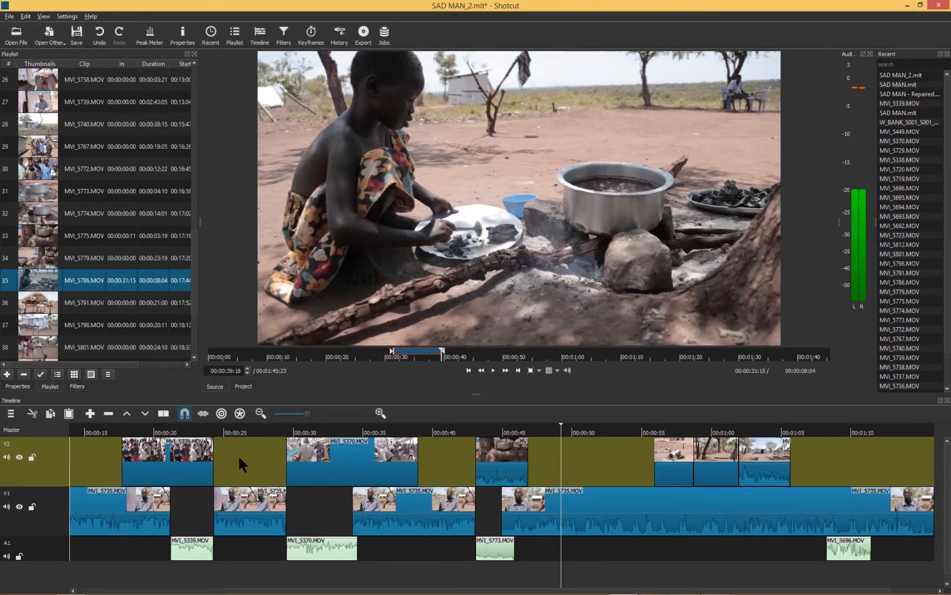
{"action": "left_click", "coordinate": [49, 455]}
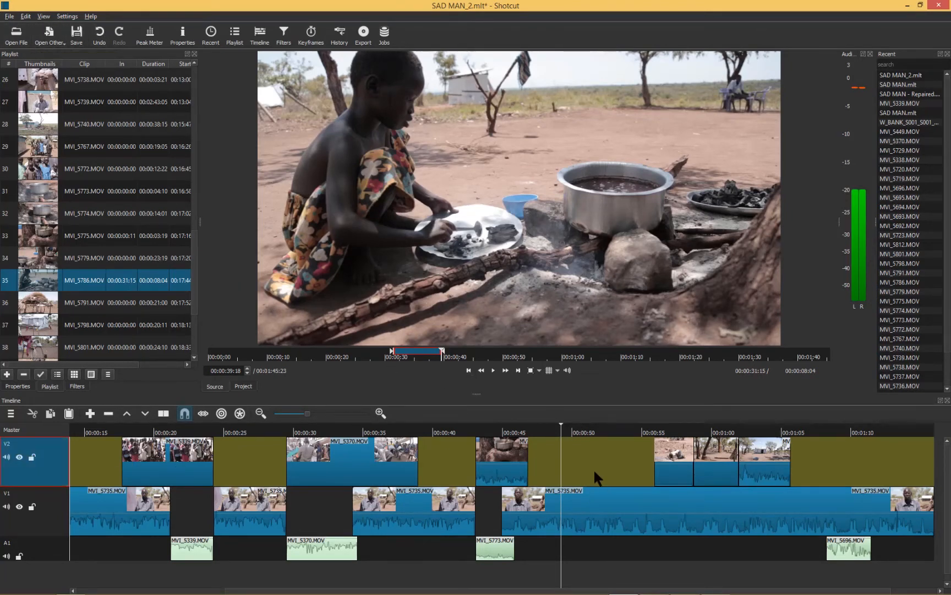
{"action": "key", "text": "b"}
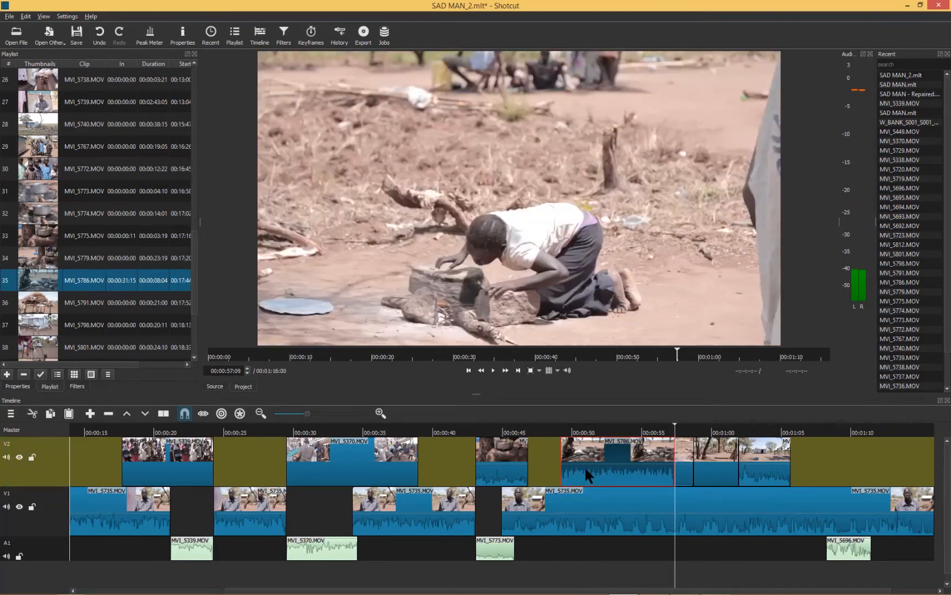
{"action": "left_click_drag", "start_coordinate": [583, 474], "coordinate": [545, 474]}
Play the timeline across the new V2 clip from 00:00:45:17 and again from about 00:00:41, and save the project
{"action": "left_click", "coordinate": [513, 434]}
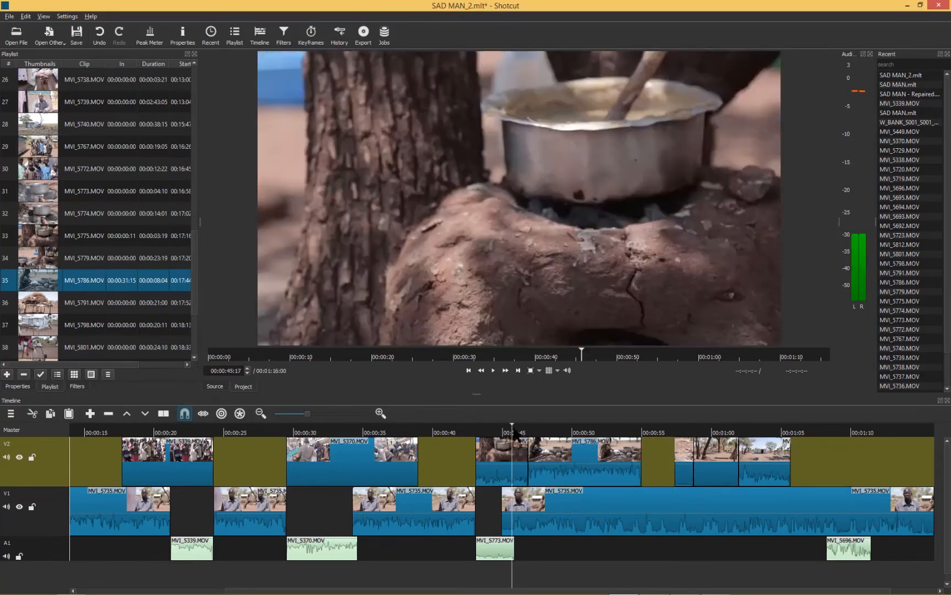
{"action": "key", "text": "space"}
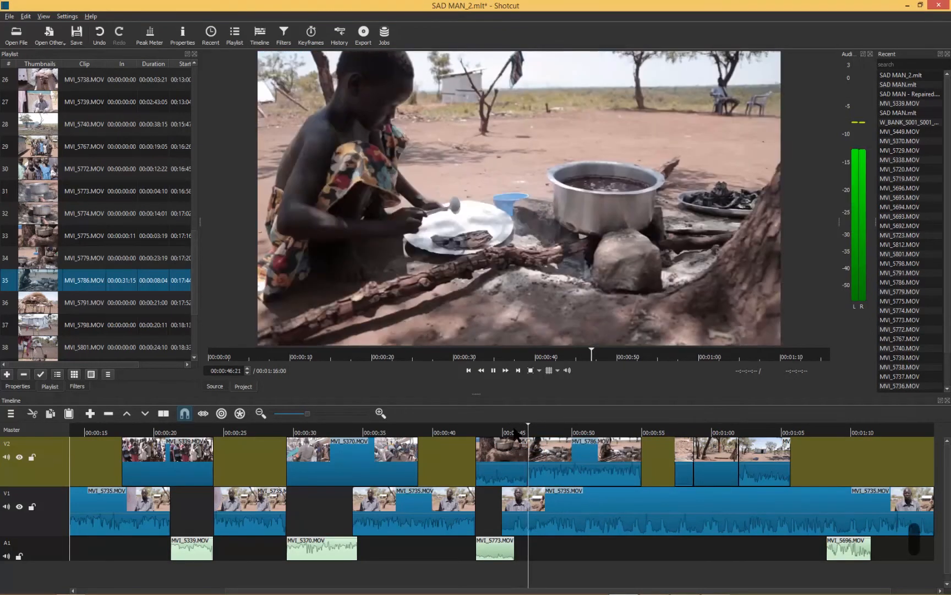
{"action": "key", "text": "space"}
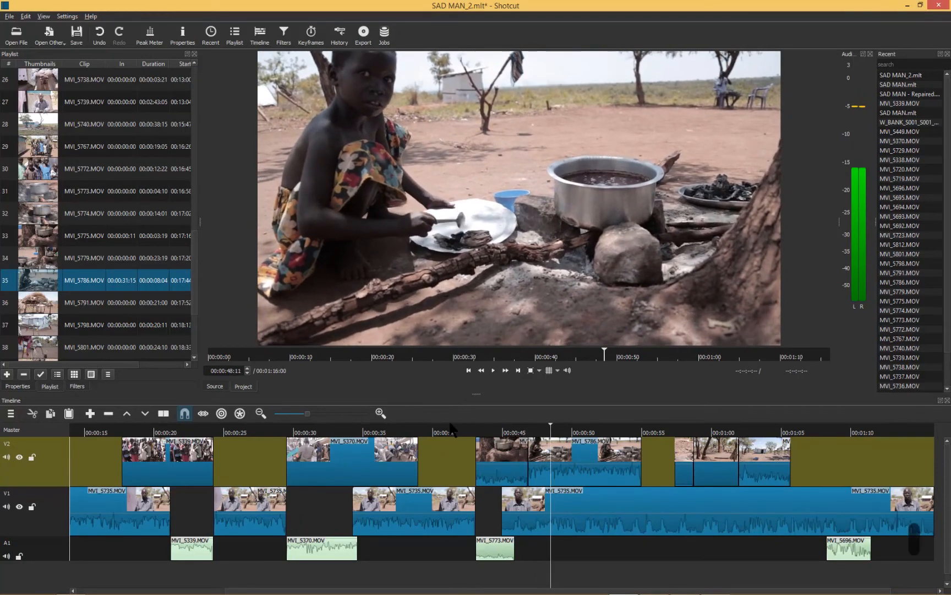
{"action": "left_click", "coordinate": [450, 433]}
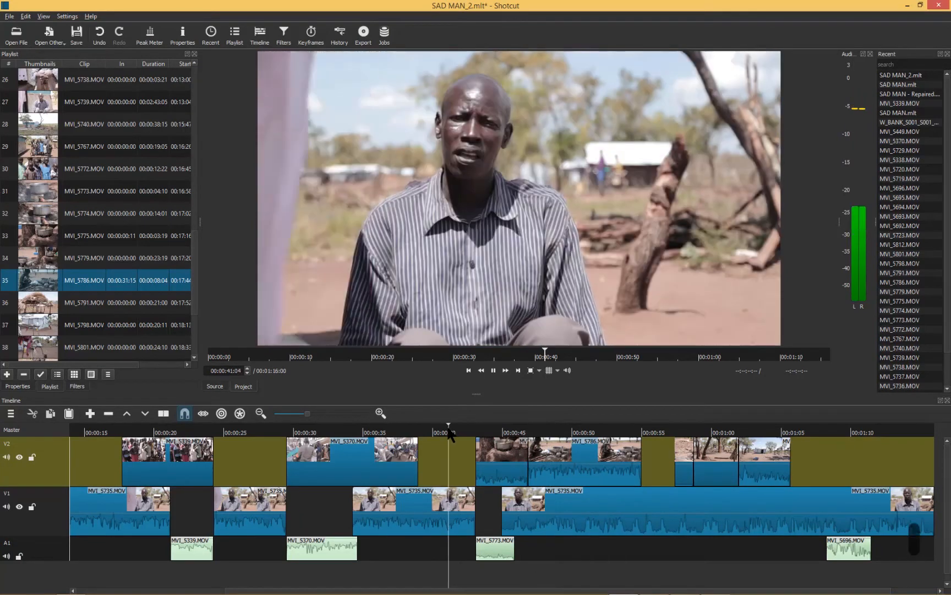
{"action": "key", "text": "space"}
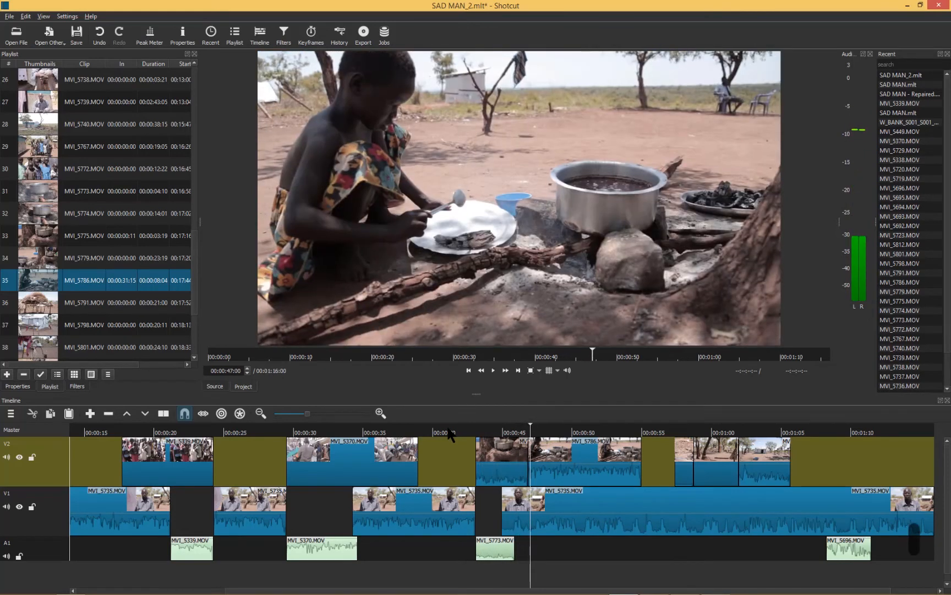
{"action": "key", "text": "ctrl+s"}
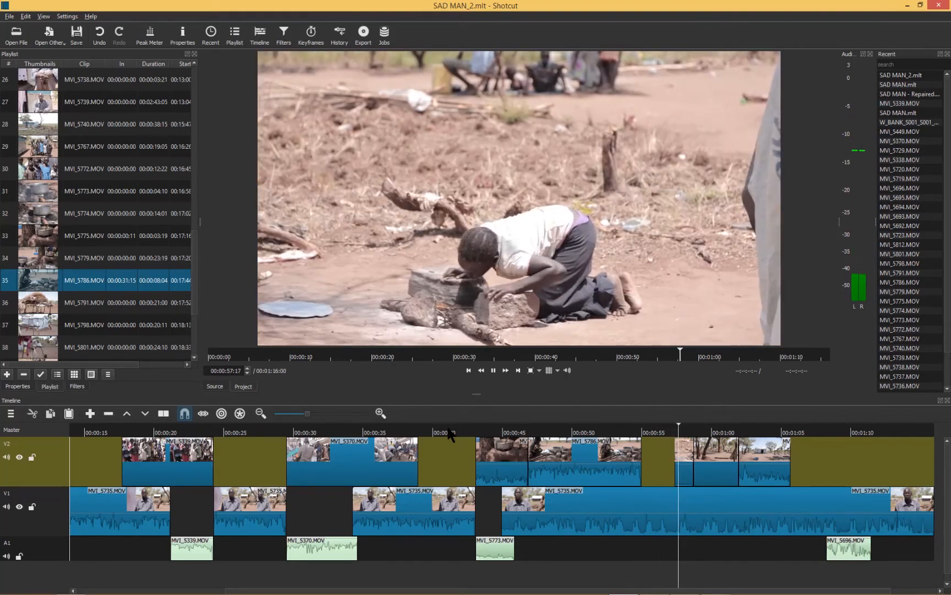
{"action": "key", "text": "space"}
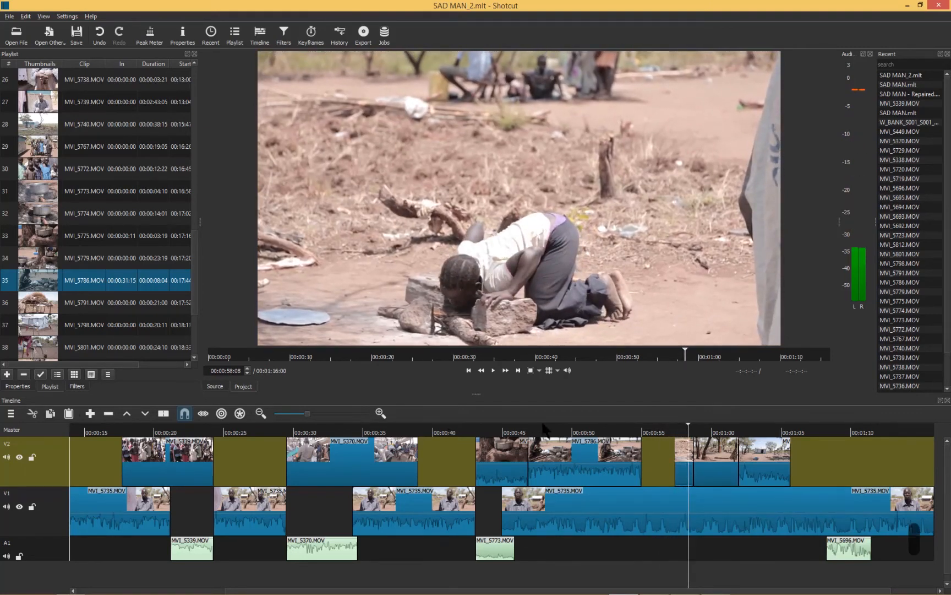
Listen to the MVI_5786.MOV clip on V2, detach its audio to A1 and save the project
{"action": "left_click", "coordinate": [544, 428]}
{"action": "key", "text": "space"}
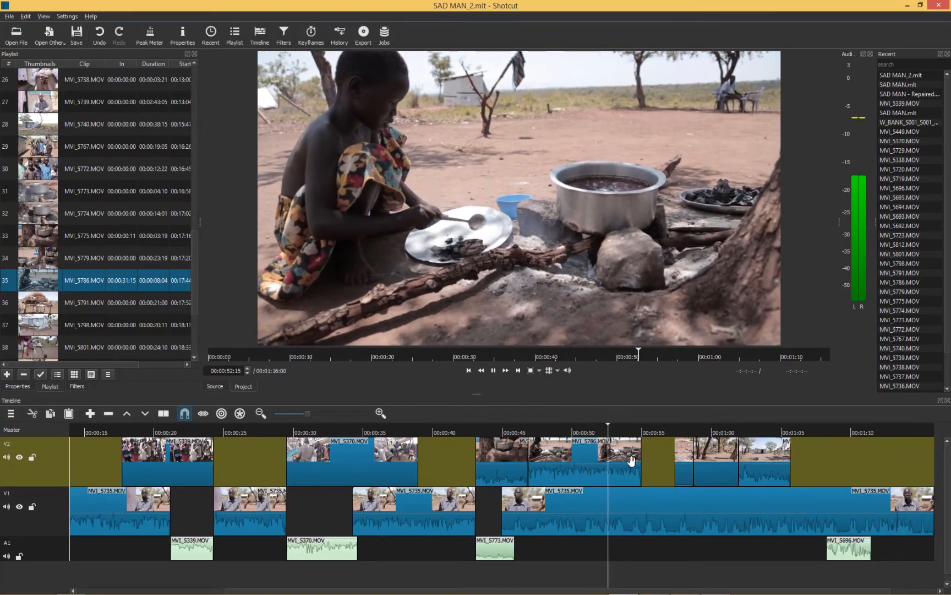
{"action": "key", "text": "space"}
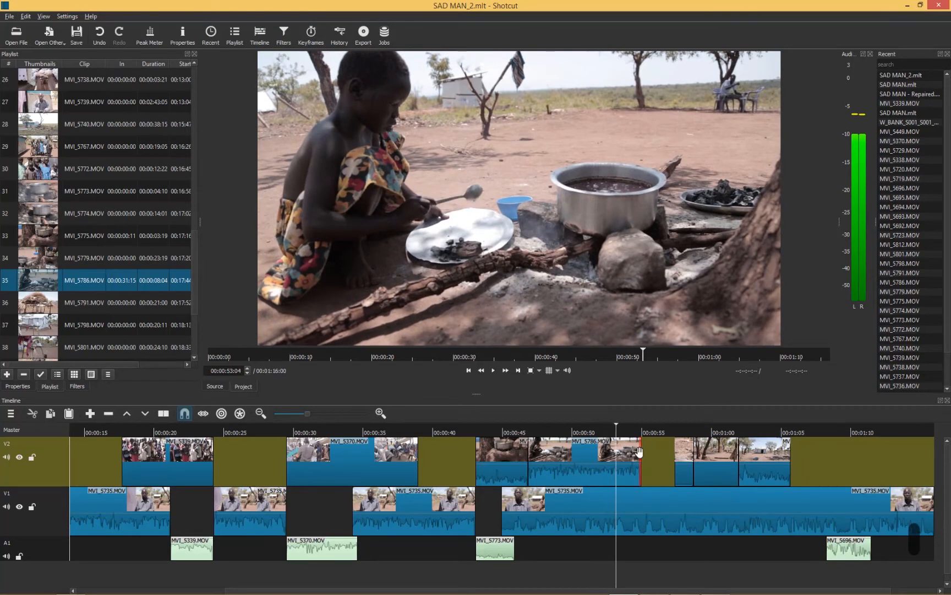
{"action": "right_click", "coordinate": [590, 476]}
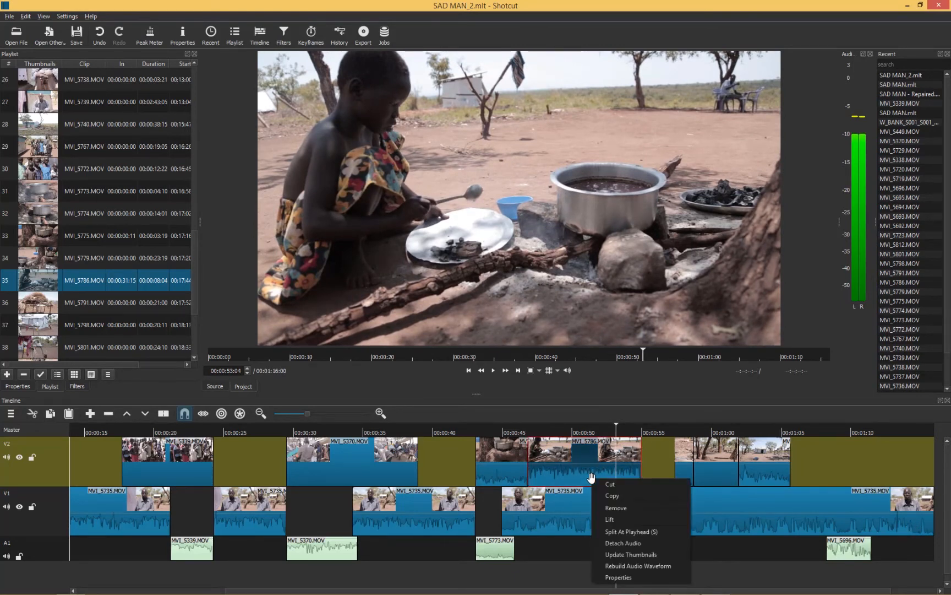
{"action": "left_click", "coordinate": [636, 544]}
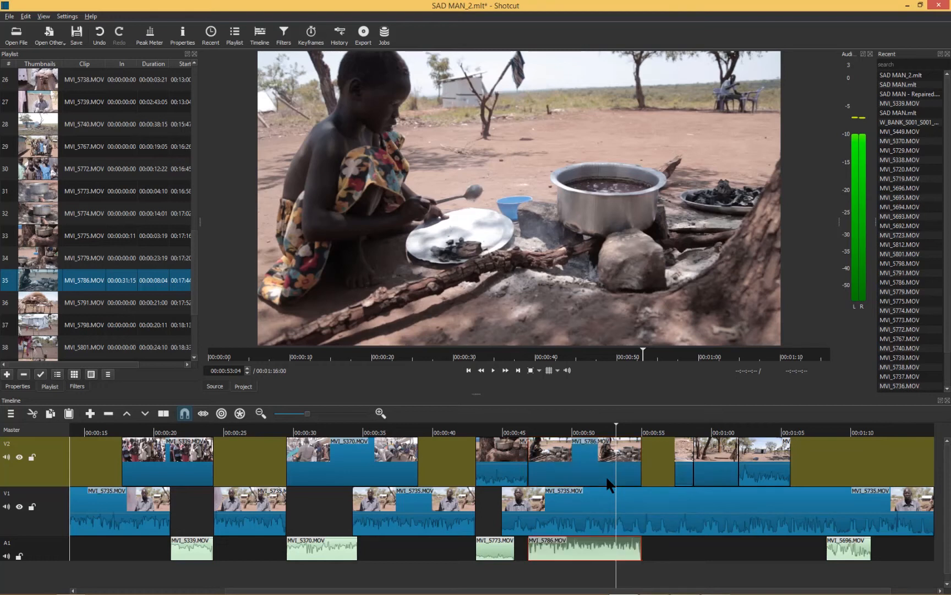
{"action": "right_click", "coordinate": [588, 548]}
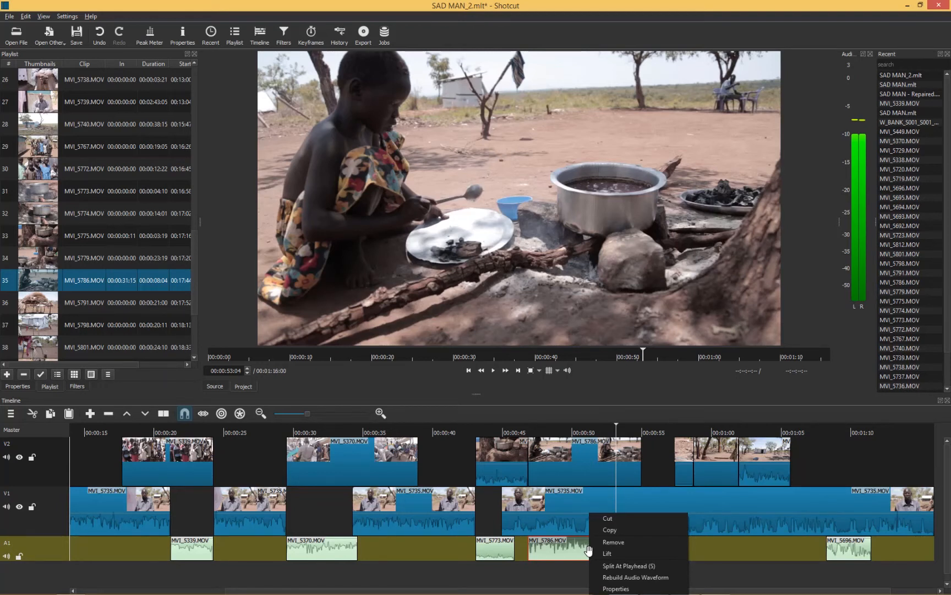
{"action": "left_click", "coordinate": [556, 548]}
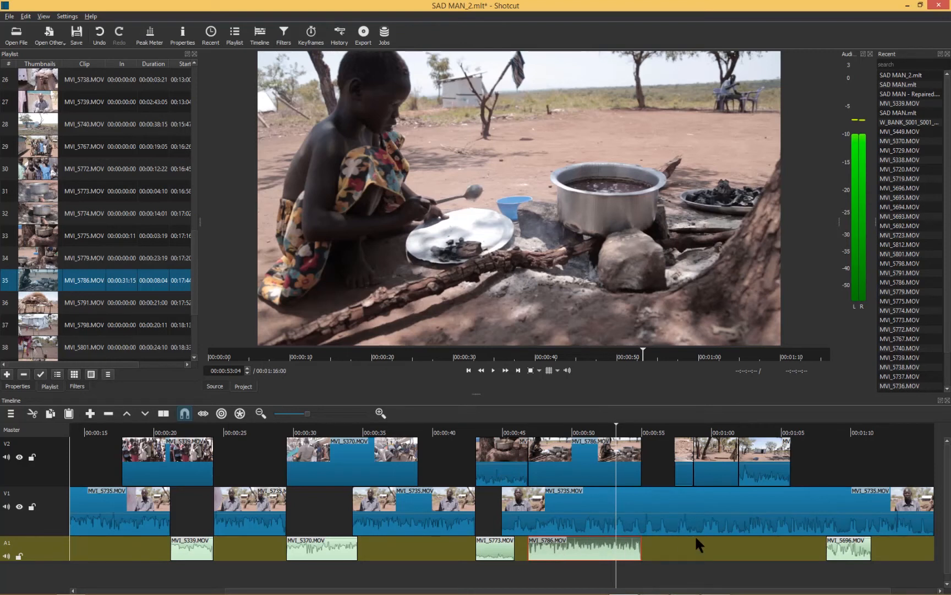
{"action": "key", "text": "ctrl+s"}
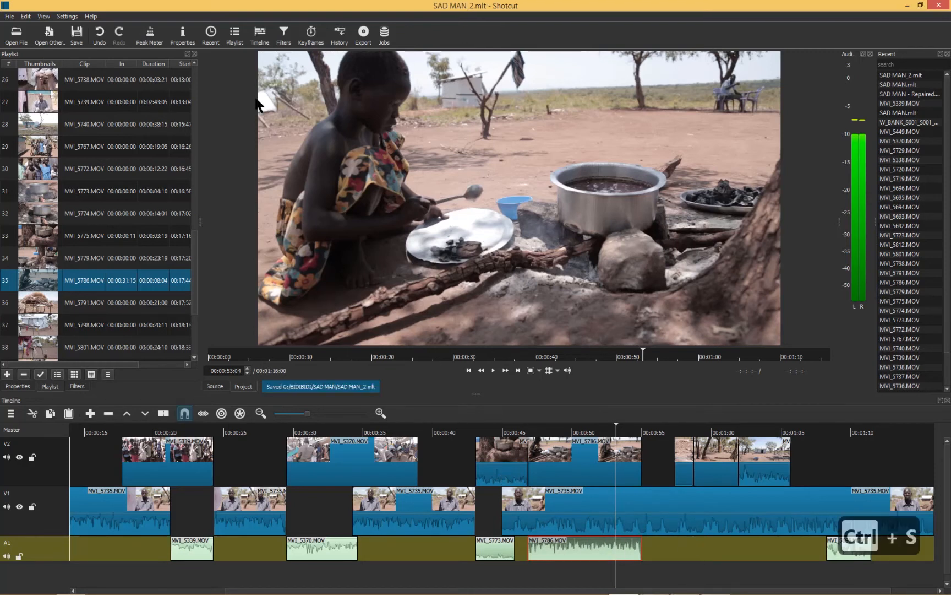
Add a Gain / Volume filter at -31.9 dB to the detached MVI_5786.MOV audio on A1 and save the project
{"action": "left_click", "coordinate": [78, 385]}
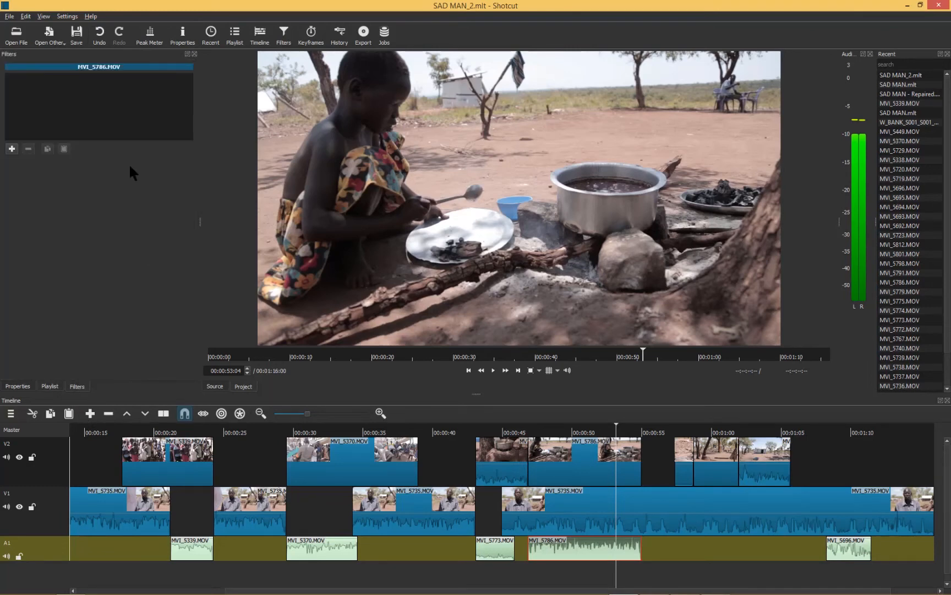
{"action": "left_click", "coordinate": [12, 148]}
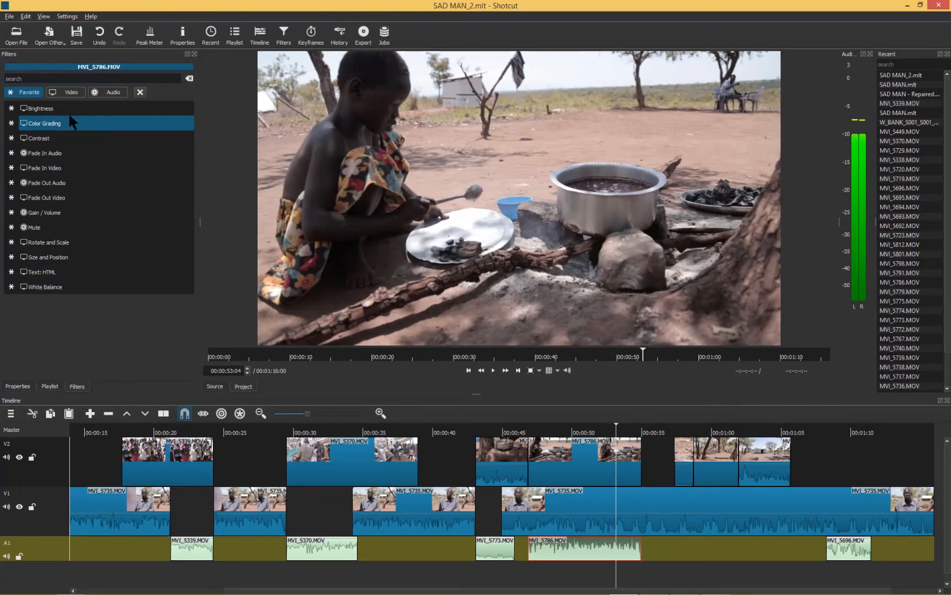
{"action": "left_click", "coordinate": [112, 93]}
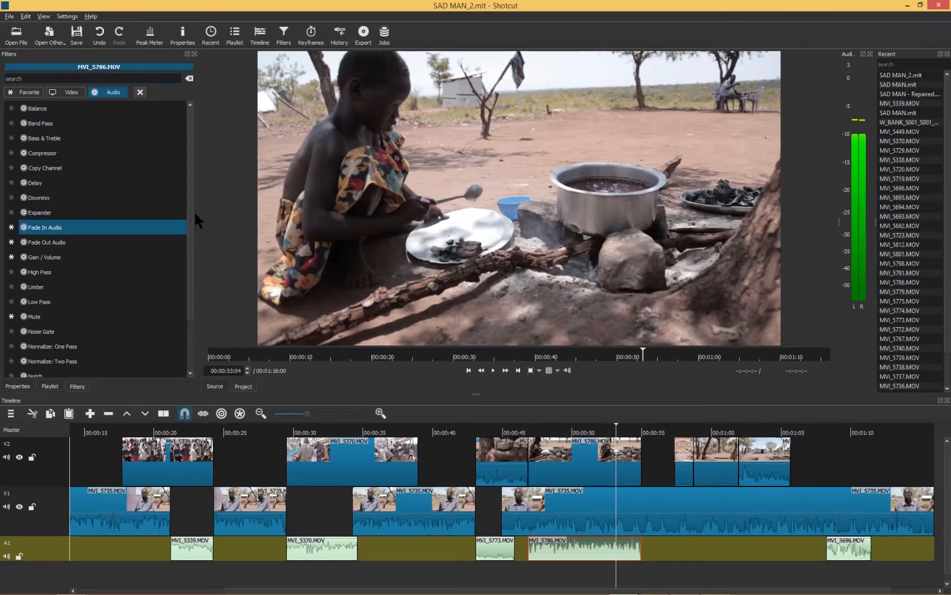
{"action": "left_click_drag", "start_coordinate": [189, 220], "coordinate": [186, 186]}
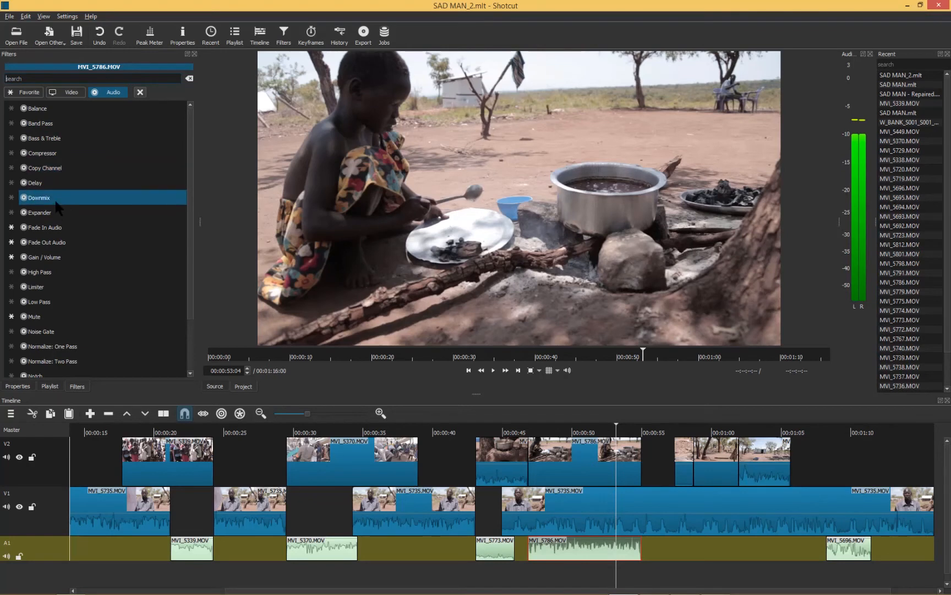
{"action": "left_click", "coordinate": [69, 256]}
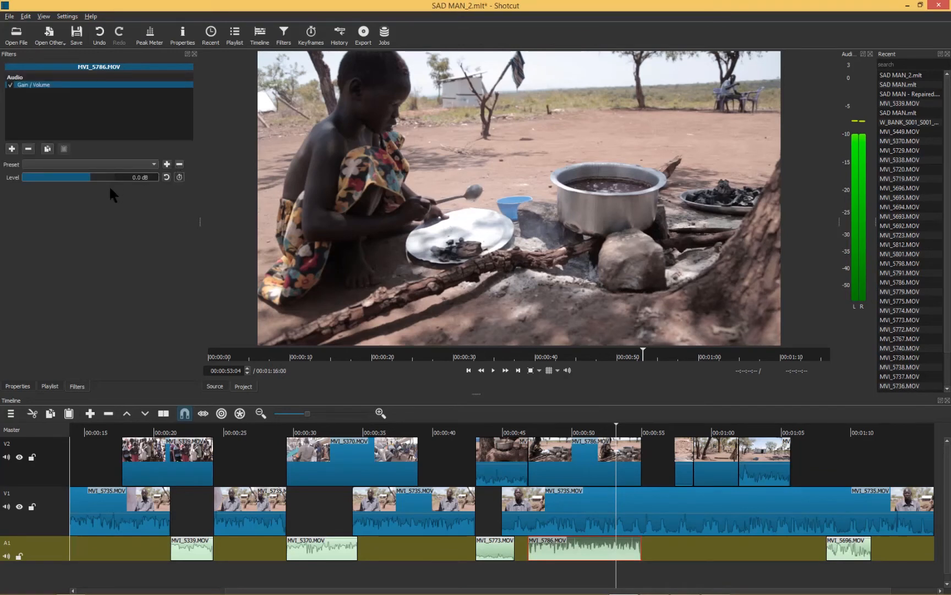
{"action": "left_click_drag", "start_coordinate": [89, 177], "coordinate": [60, 180]}
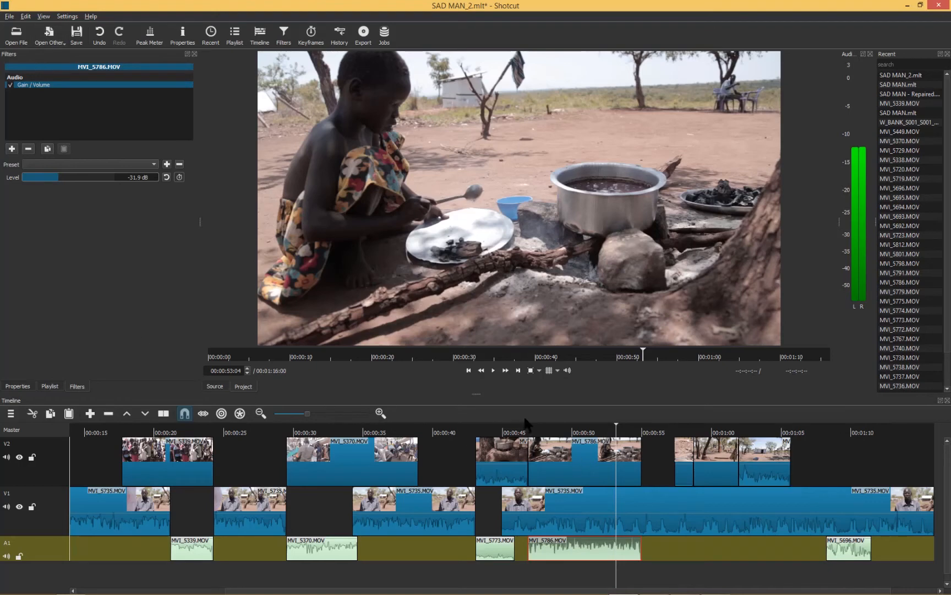
{"action": "left_click", "coordinate": [492, 431]}
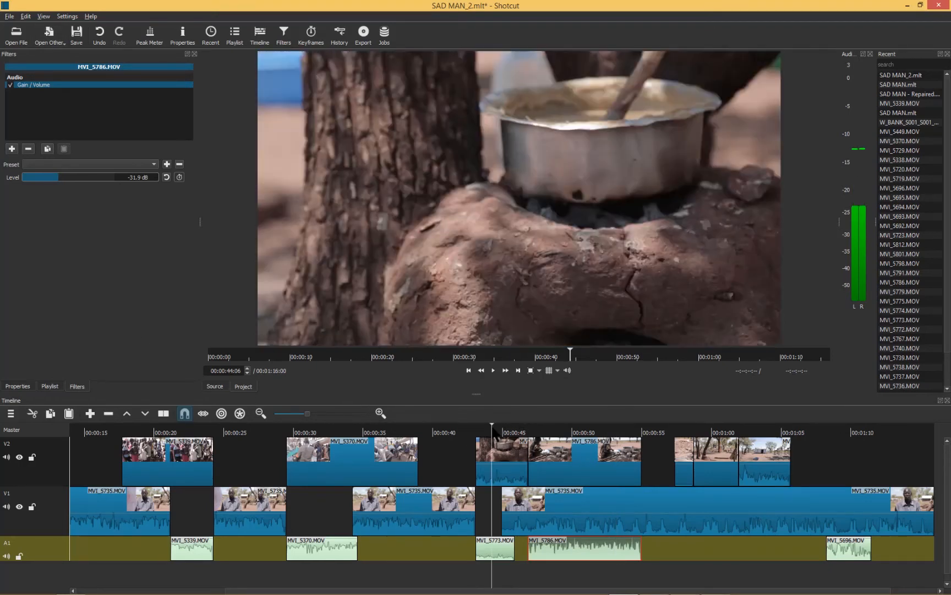
{"action": "key", "text": "ctrl+s"}
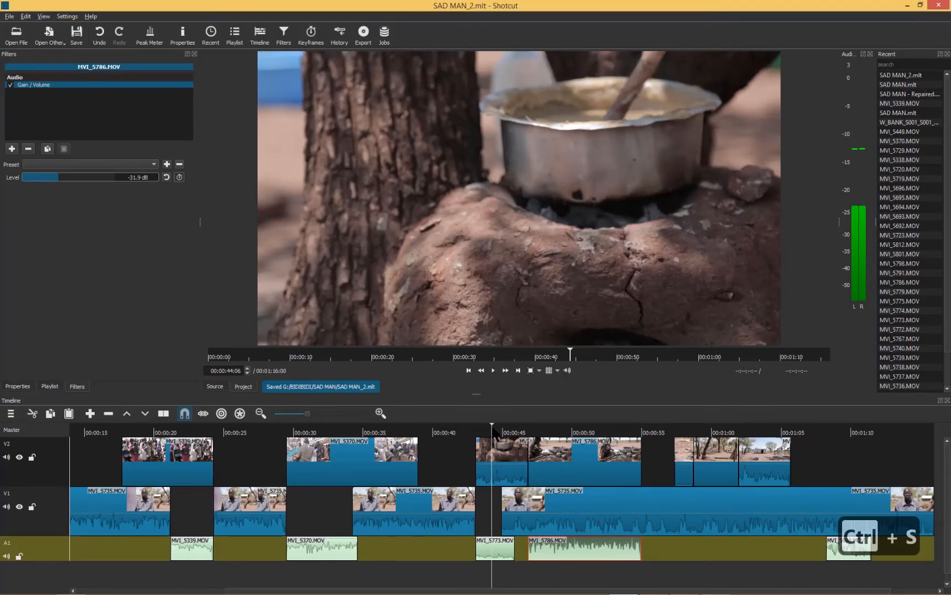
Play the sequence from 00:00:44:06 to 00:01:04:00 and detach the audio of the MVI_5719.MOV hut clip on V2
{"action": "key", "text": "space"}
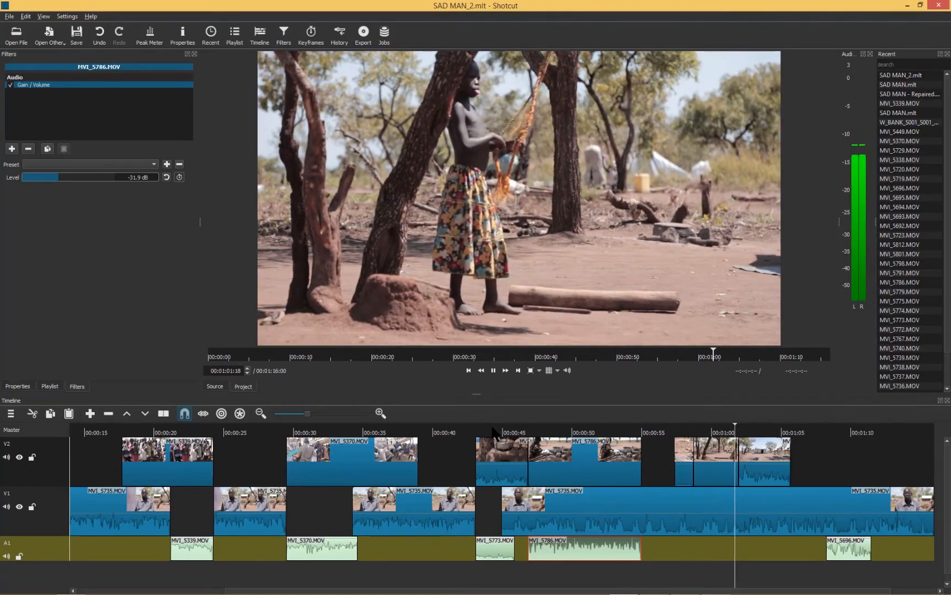
{"action": "key", "text": "space"}
{"action": "left_click", "coordinate": [762, 474]}
{"action": "right_click", "coordinate": [762, 474]}
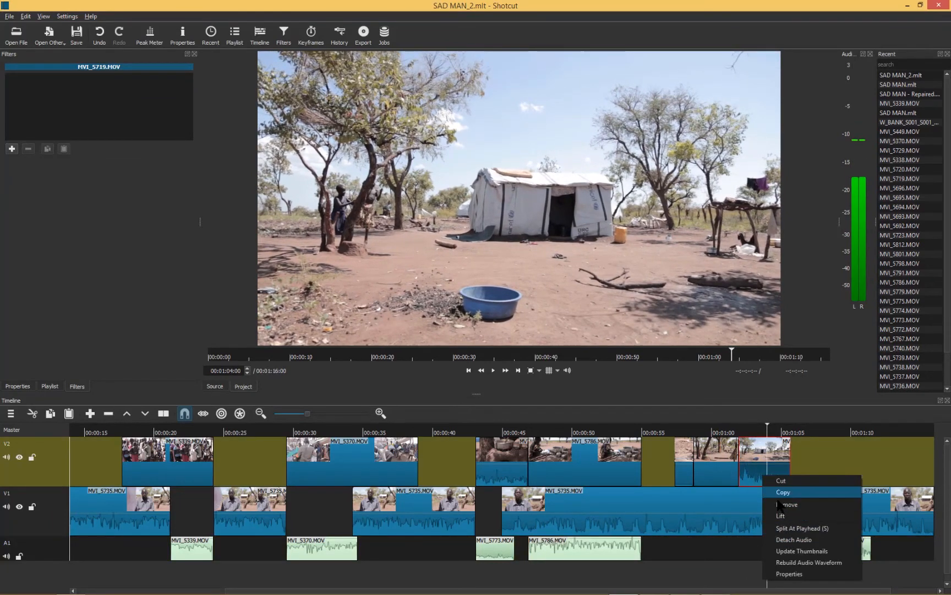
{"action": "left_click", "coordinate": [791, 541]}
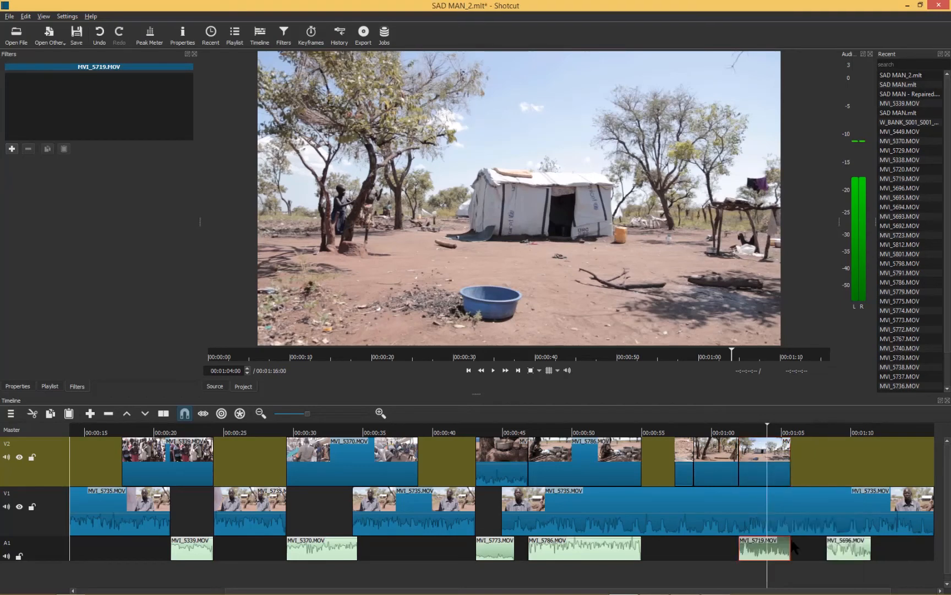
Add a Gain / Volume filter at -31.4 dB to the detached MVI_5719.MOV audio on A1
{"action": "left_click", "coordinate": [771, 550]}
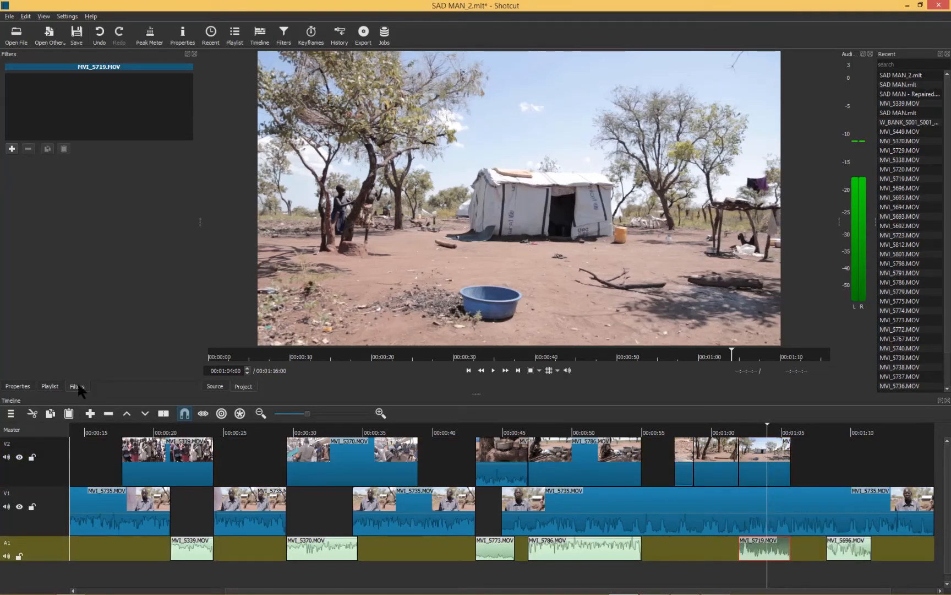
{"action": "left_click", "coordinate": [48, 385]}
{"action": "left_click", "coordinate": [22, 386]}
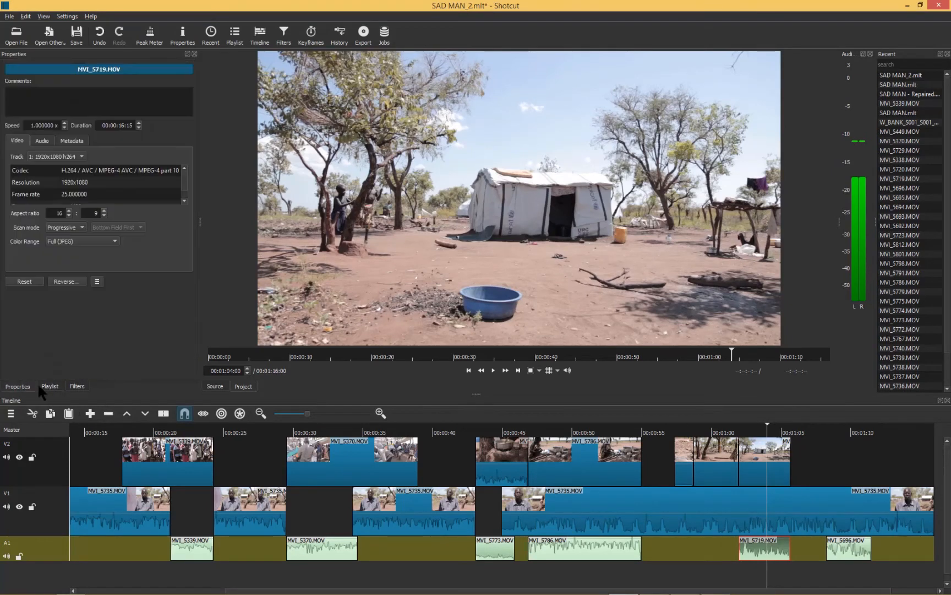
{"action": "left_click", "coordinate": [48, 386]}
{"action": "left_click", "coordinate": [79, 386]}
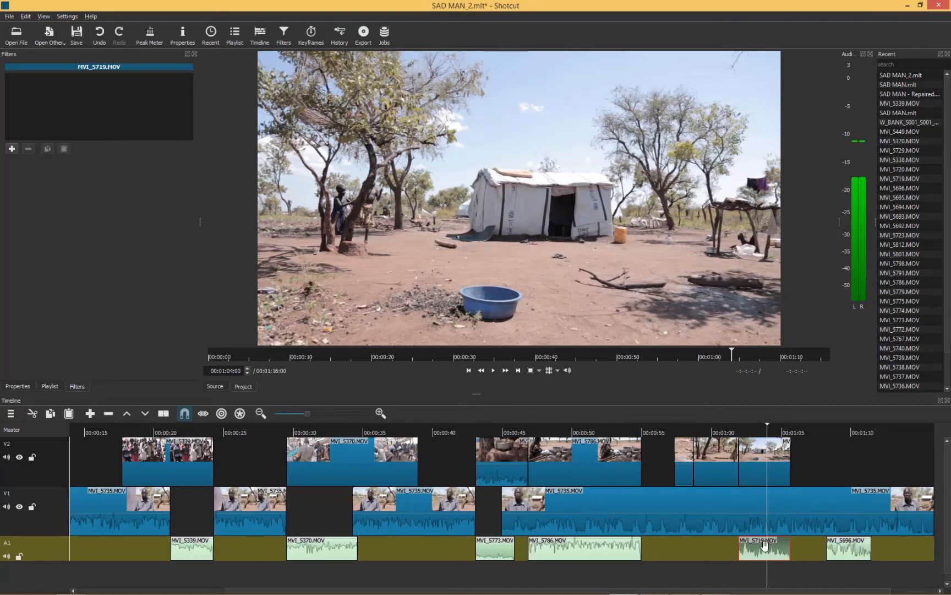
{"action": "left_click", "coordinate": [12, 149]}
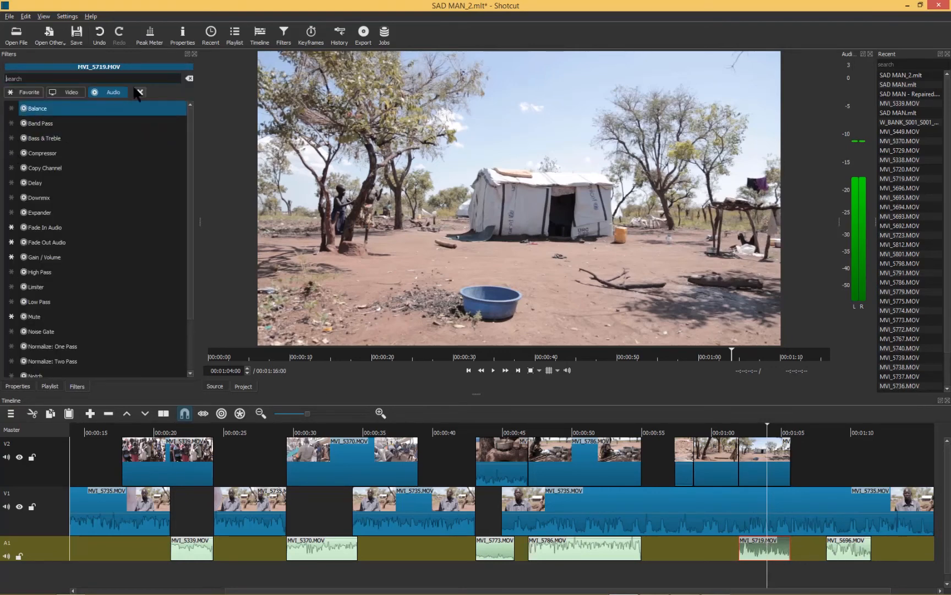
{"action": "left_click", "coordinate": [26, 92]}
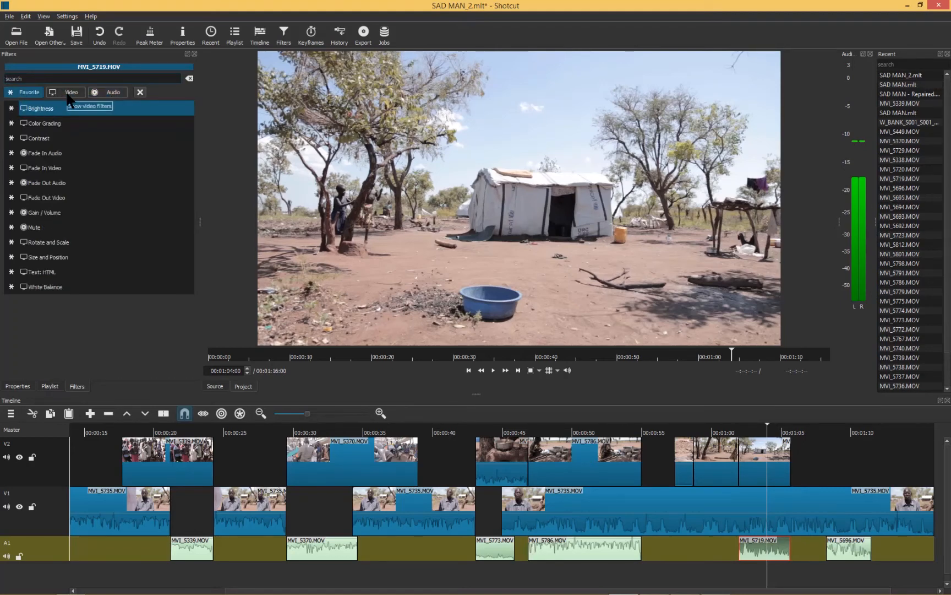
{"action": "left_click", "coordinate": [70, 92]}
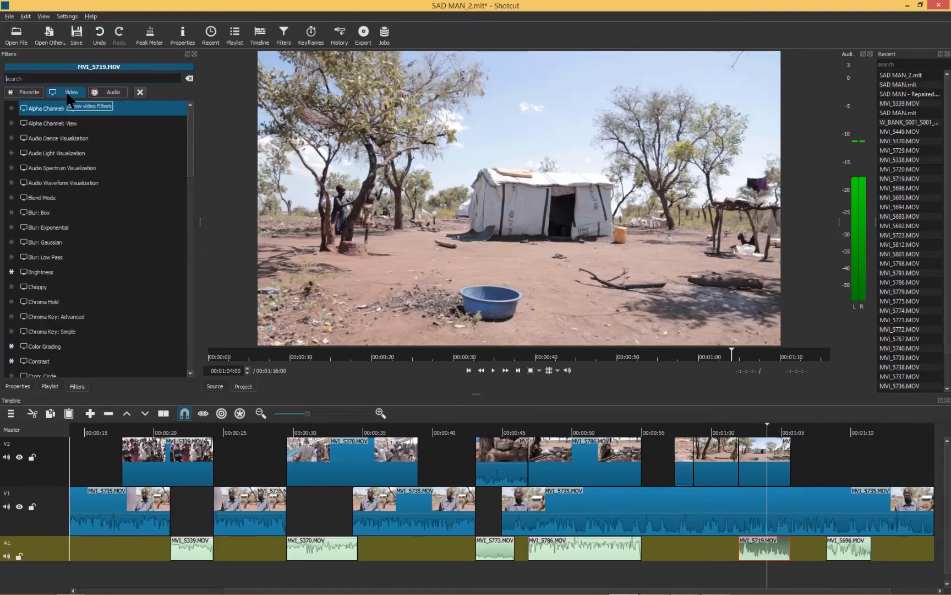
{"action": "left_click", "coordinate": [107, 94]}
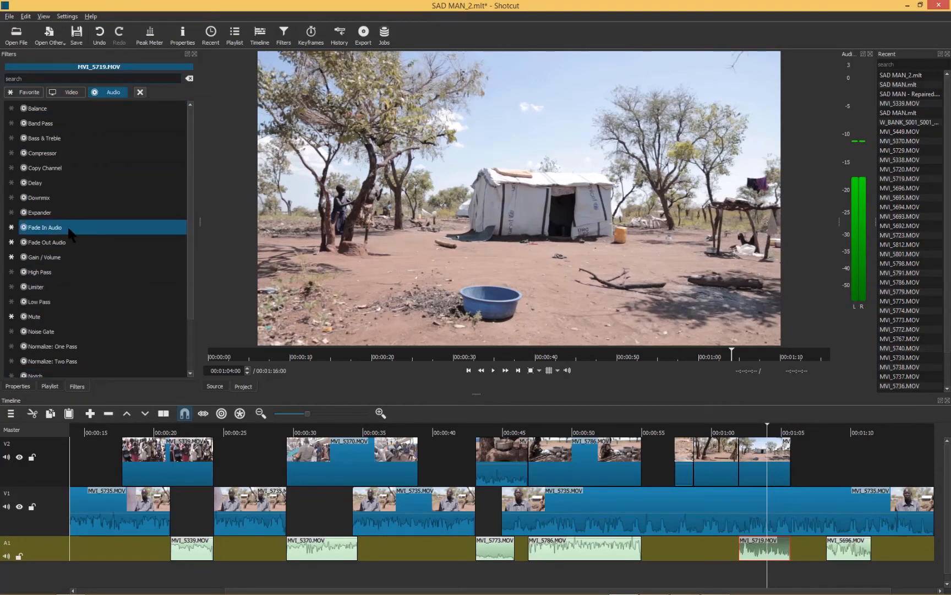
{"action": "left_click", "coordinate": [48, 257]}
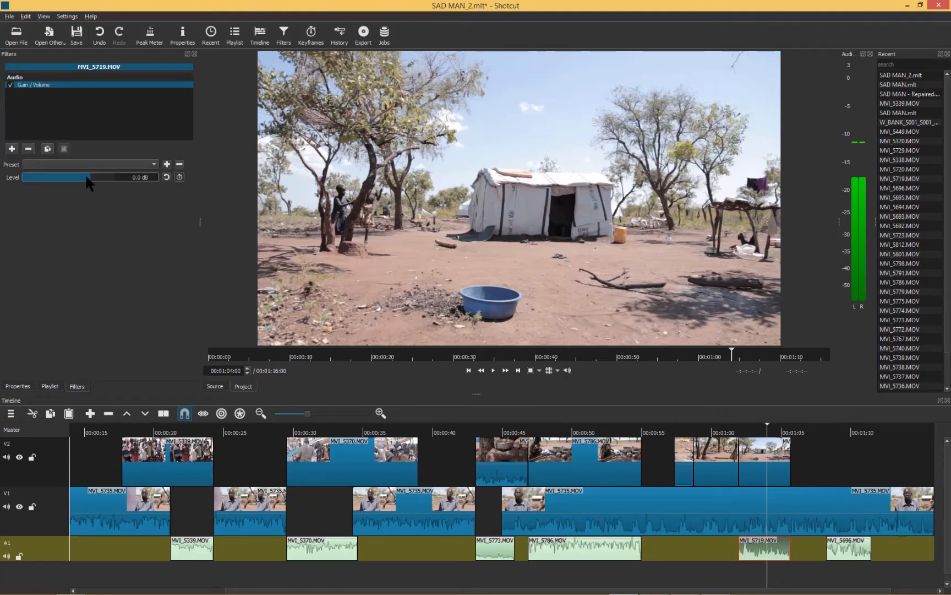
{"action": "left_click_drag", "start_coordinate": [86, 179], "coordinate": [60, 176]}
Play the sequence from about 00:01:02 to 00:01:07:22 to hear the lowered MVI_5719.MOV audio
{"action": "left_click", "coordinate": [743, 433]}
{"action": "key", "text": "space"}
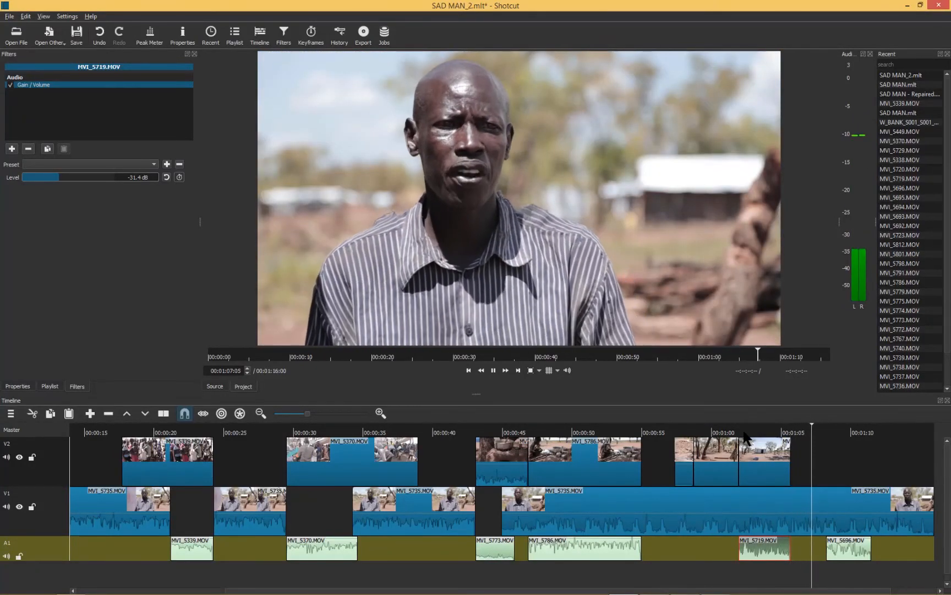
{"action": "key", "text": "space"}
Delete the leftover MVI_5696.MOV audio clip from A1
{"action": "key", "text": "minus"}
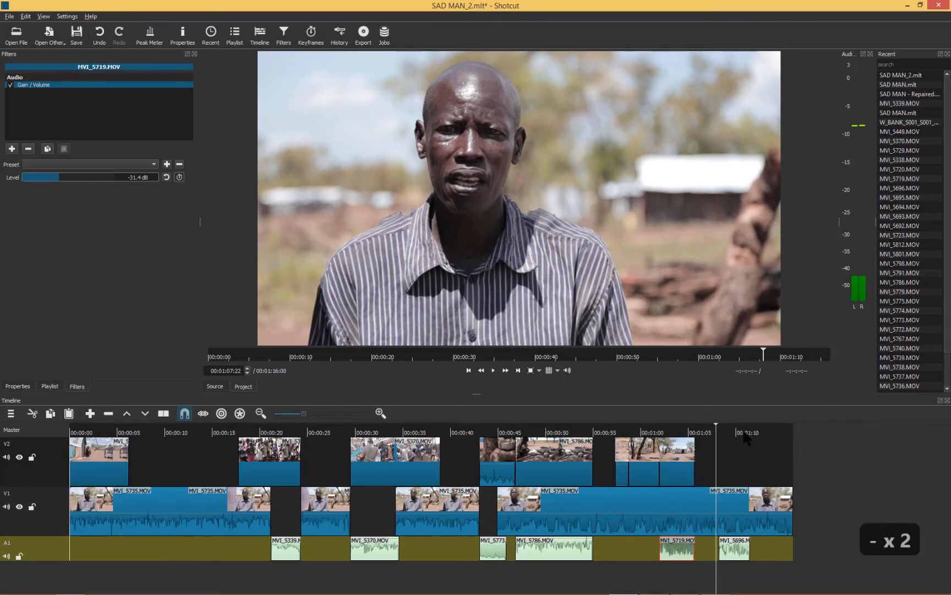
{"action": "left_click", "coordinate": [743, 553]}
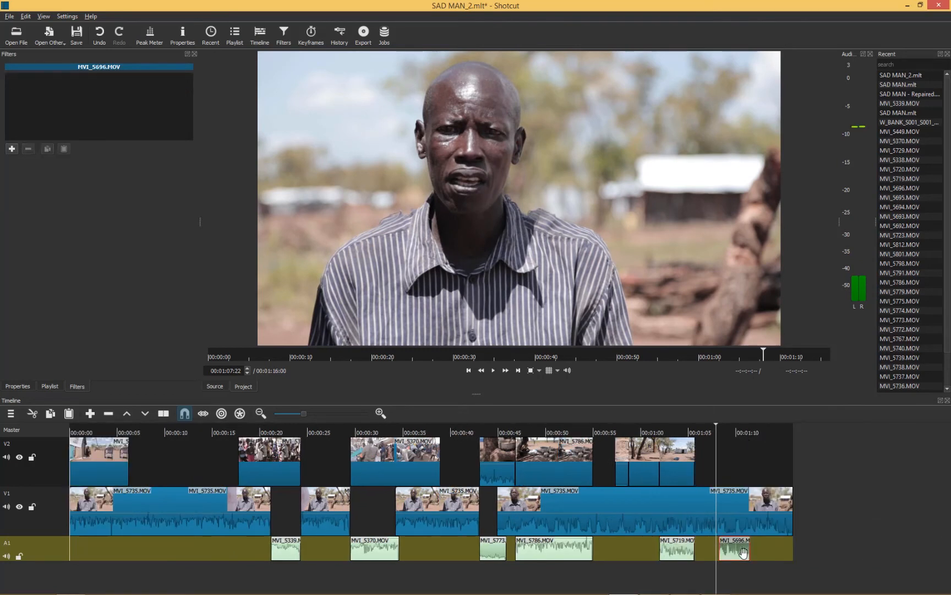
{"action": "key", "text": "Delete"}
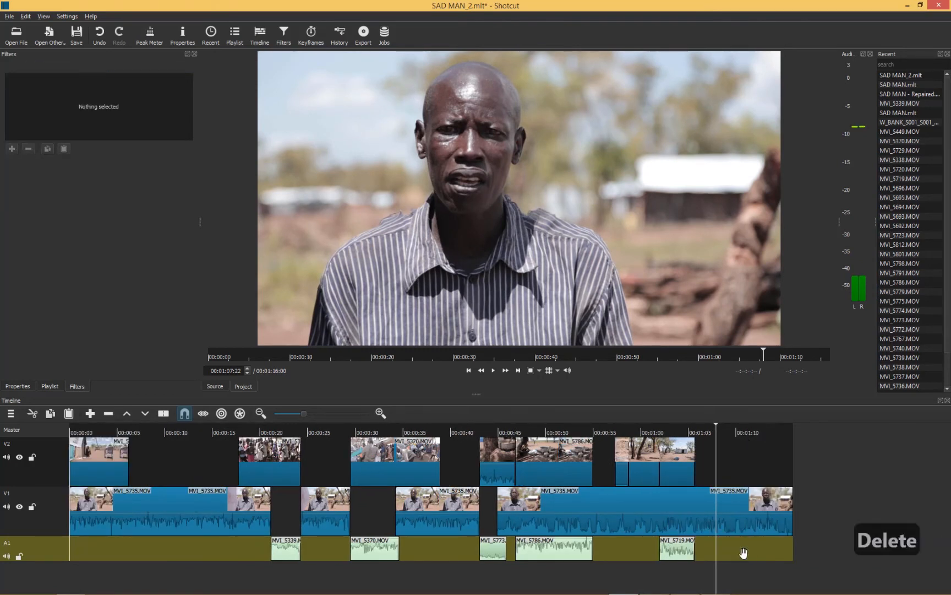
Play the end of the interview from 00:01:07:22 to 00:01:15:13
{"action": "key", "text": "space"}
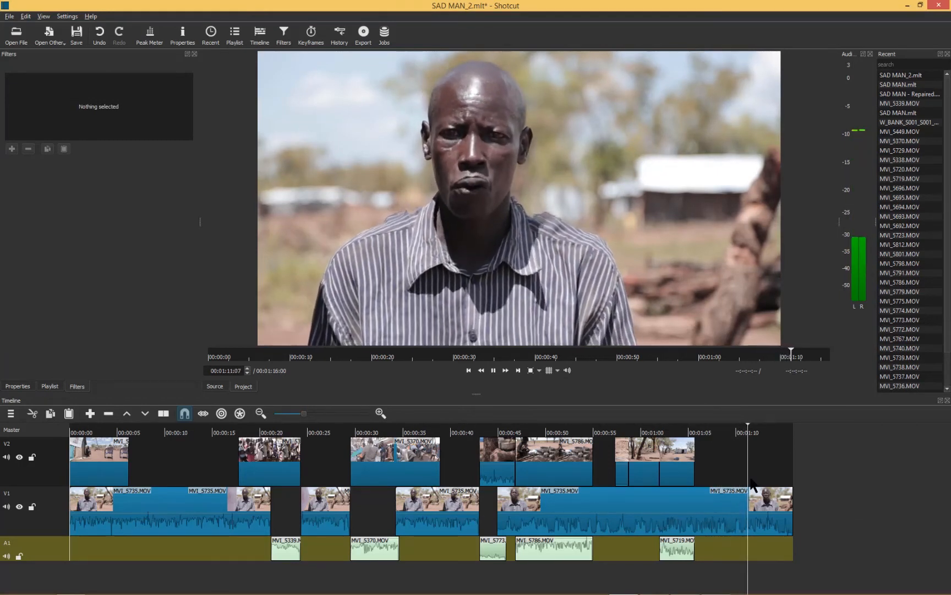
{"action": "key", "text": "space"}
{"action": "key", "text": "space"}
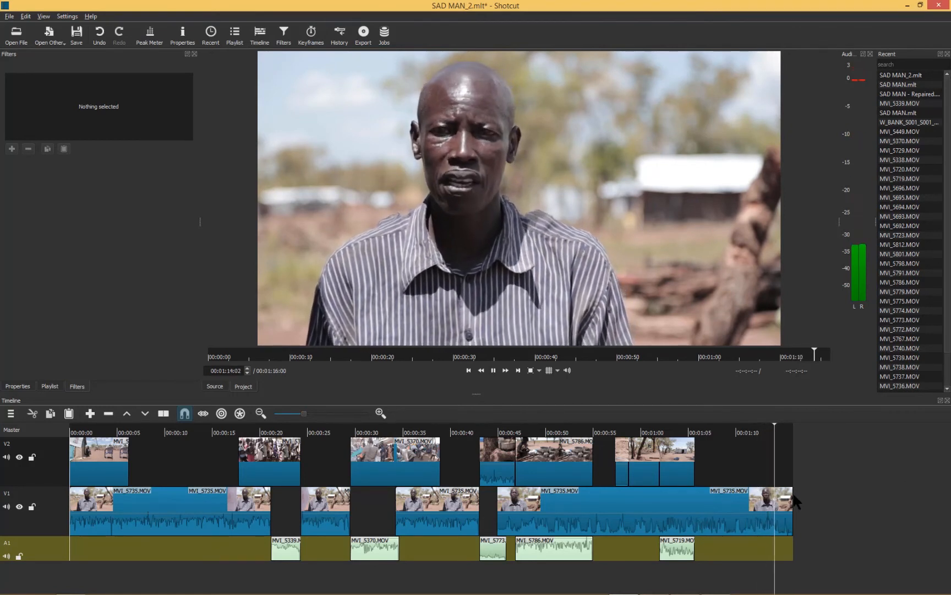
{"action": "key", "text": "space"}
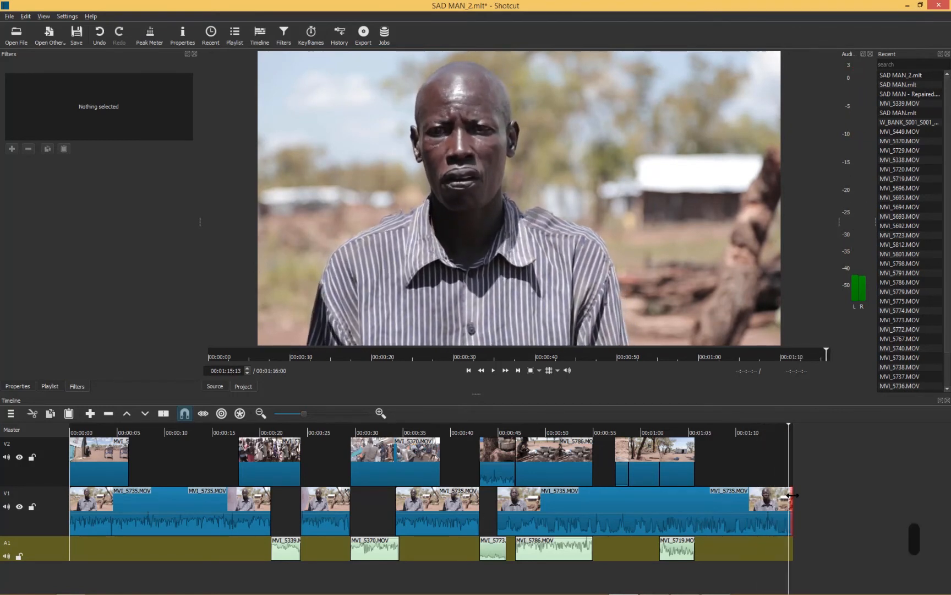
Extend the last MVI_5735.MOV clip on V1, play its added ending and trim it to end at 00:01:21:13
{"action": "left_click_drag", "start_coordinate": [791, 495], "coordinate": [897, 479]}
{"action": "key", "text": "space"}
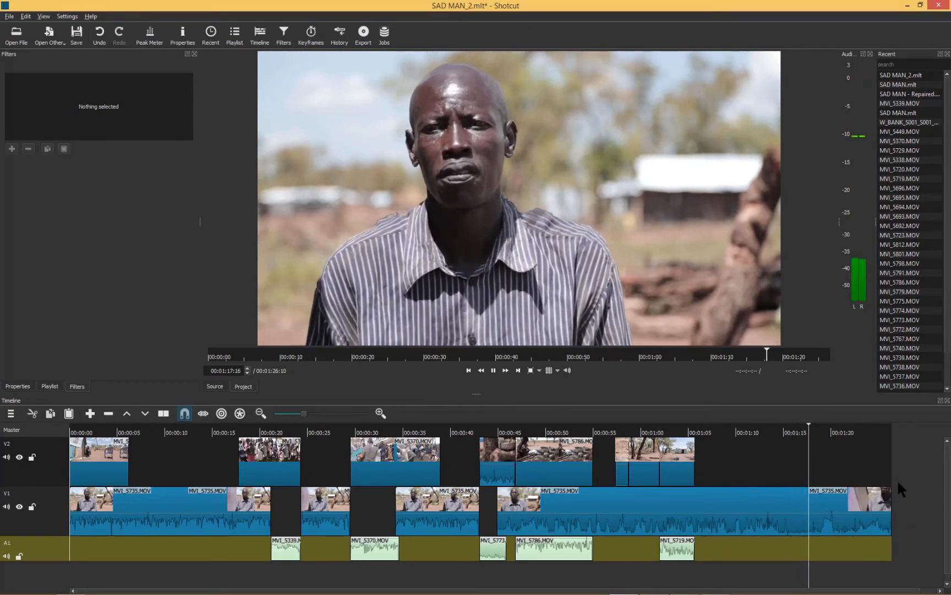
{"action": "key", "text": "space"}
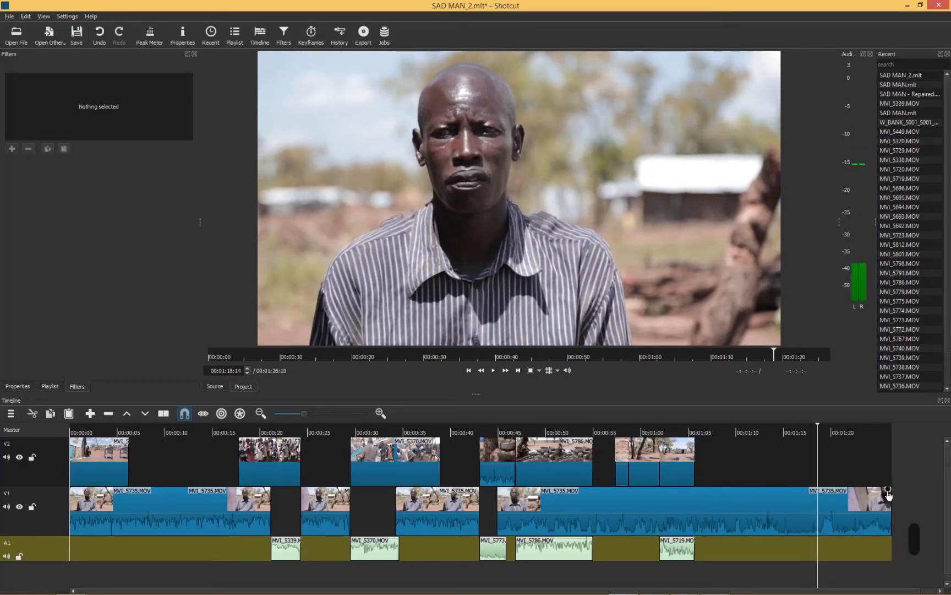
{"action": "left_click_drag", "start_coordinate": [888, 495], "coordinate": [831, 499]}
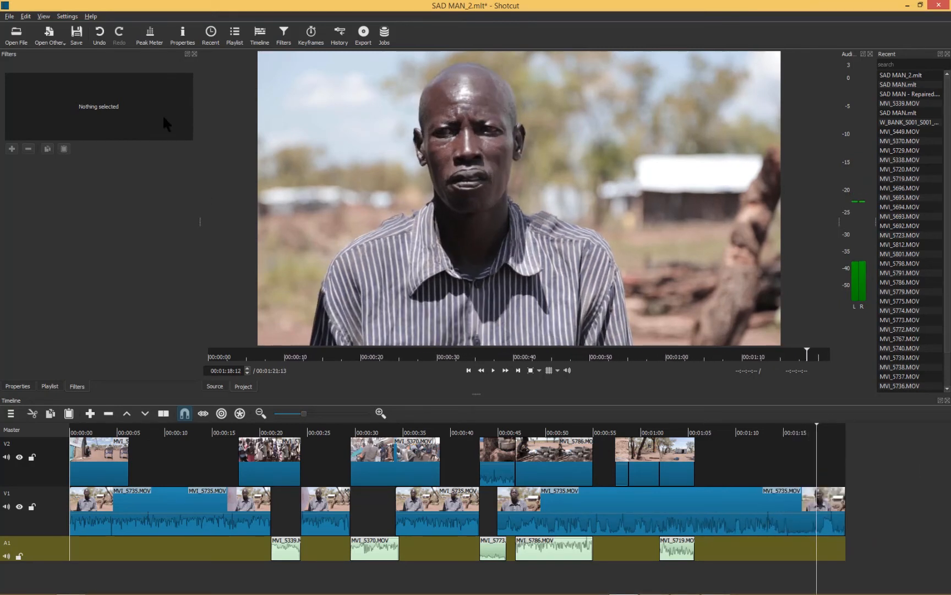
Place MVI_5767.MOV from the playlist, cut to 00:00:05:19 starting at 00:00:06:06, on V2 near the interview's end and save the project
{"action": "left_click", "coordinate": [49, 386]}
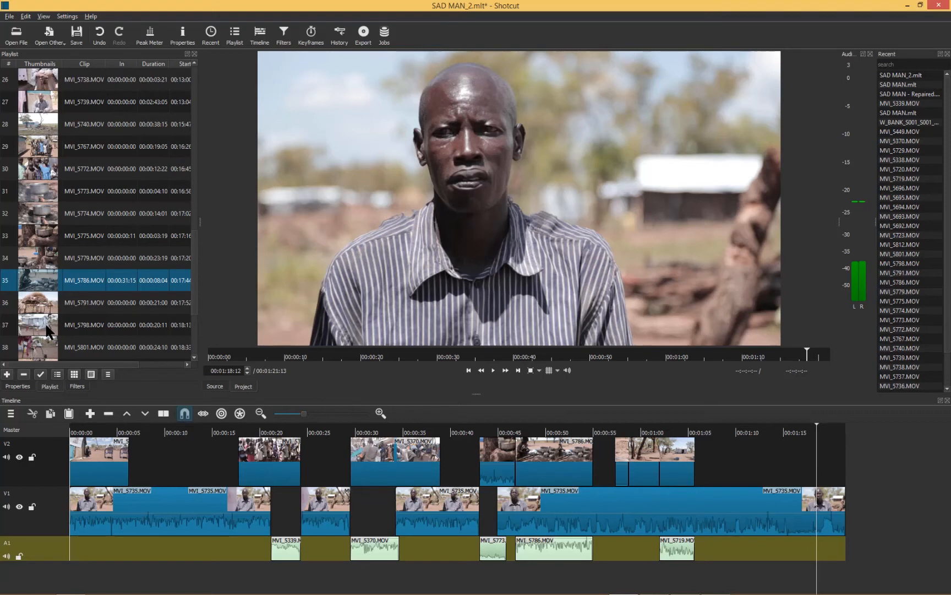
{"action": "key", "text": "ctrl+s"}
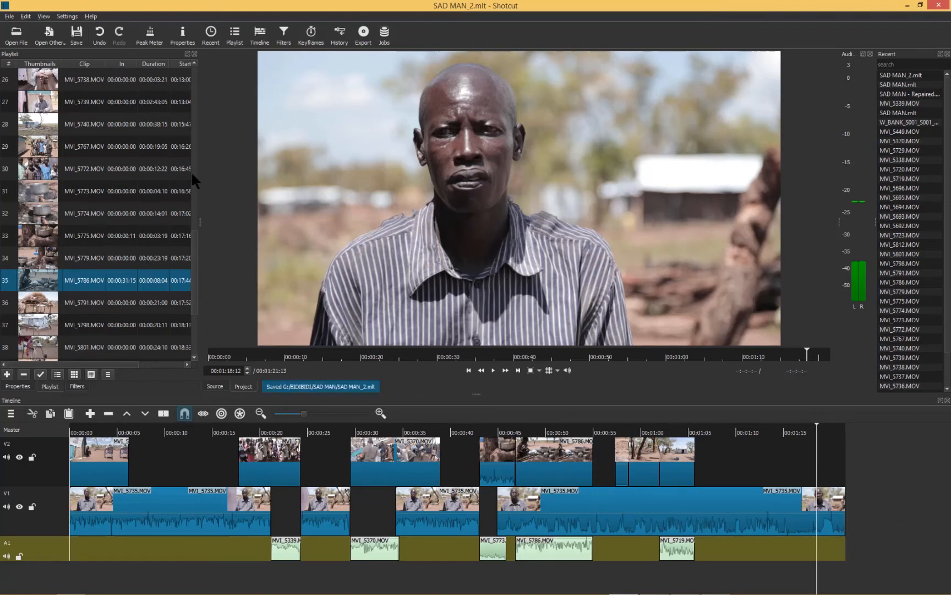
{"action": "scroll", "coordinate": [193, 237], "scroll_direction": "up", "scroll_amount": 1}
{"action": "scroll", "coordinate": [198, 222], "scroll_direction": "up", "scroll_amount": 1}
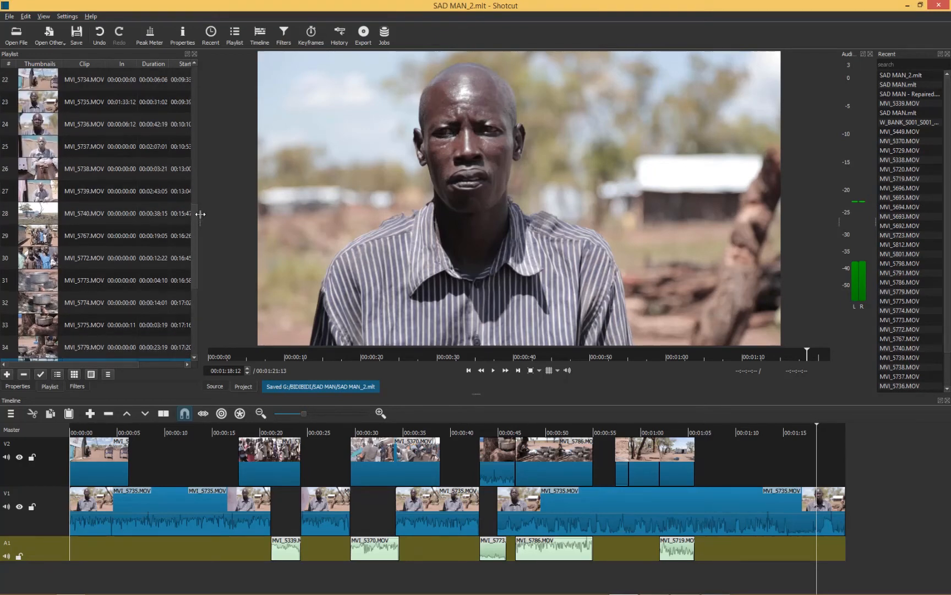
{"action": "scroll", "coordinate": [200, 214], "scroll_direction": "up", "scroll_amount": 2}
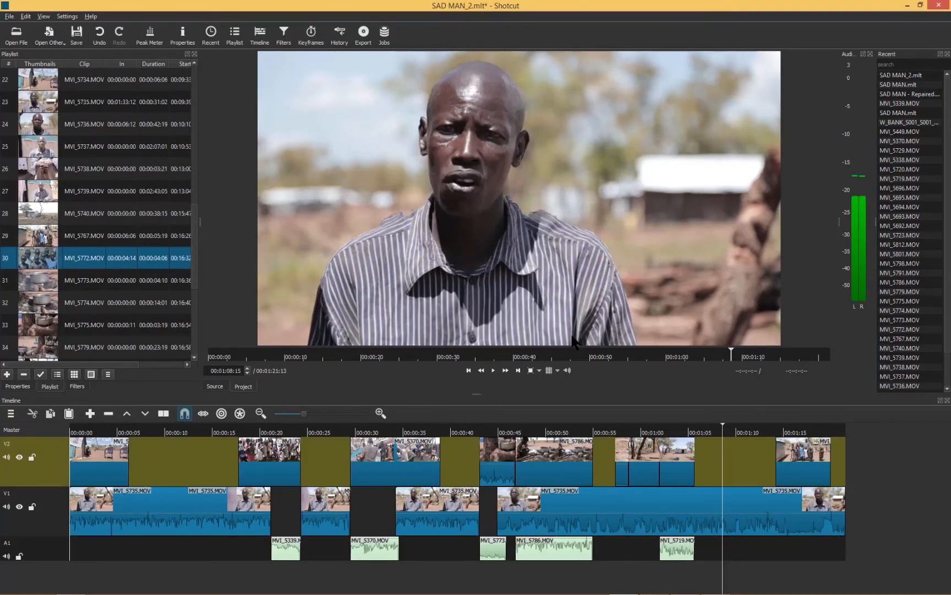
{"action": "key", "text": "ctrl+s"}
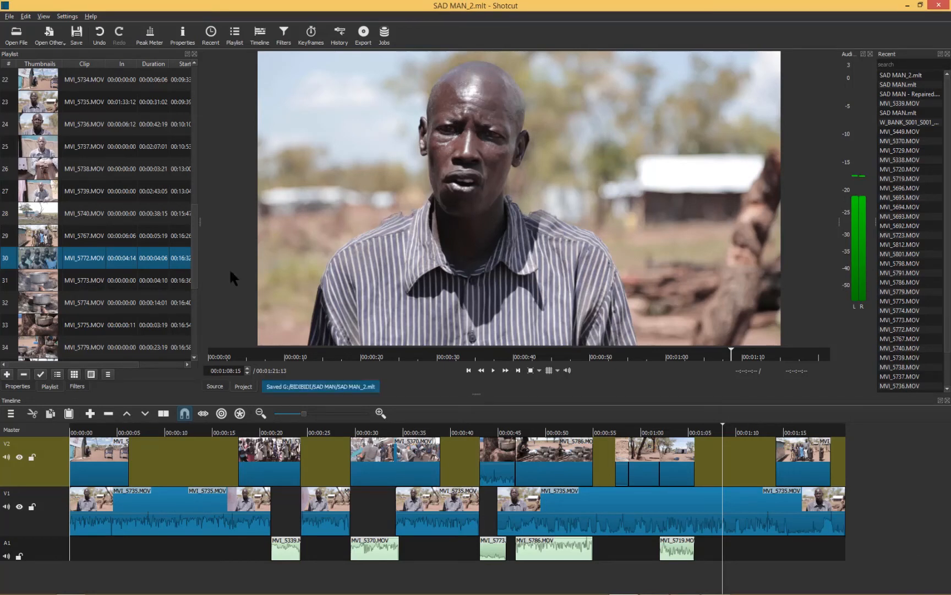
Overwrite the 00:00:04:06 MVI_5772.MOV selection onto V2 at 00:01:08:15 and move it against the MVI_5767.MOV clip
{"action": "left_click", "coordinate": [214, 386]}
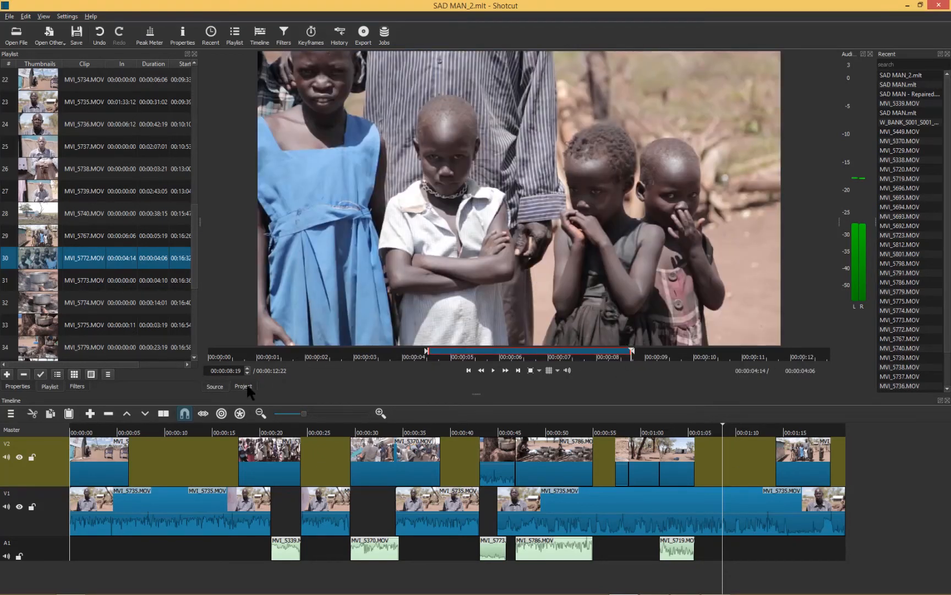
{"action": "left_click", "coordinate": [732, 464]}
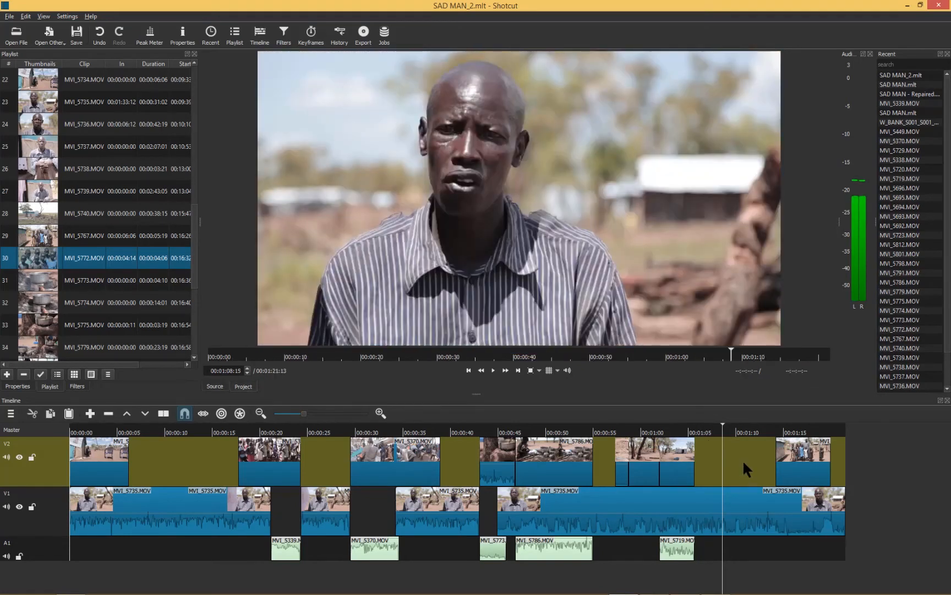
{"action": "key", "text": "b"}
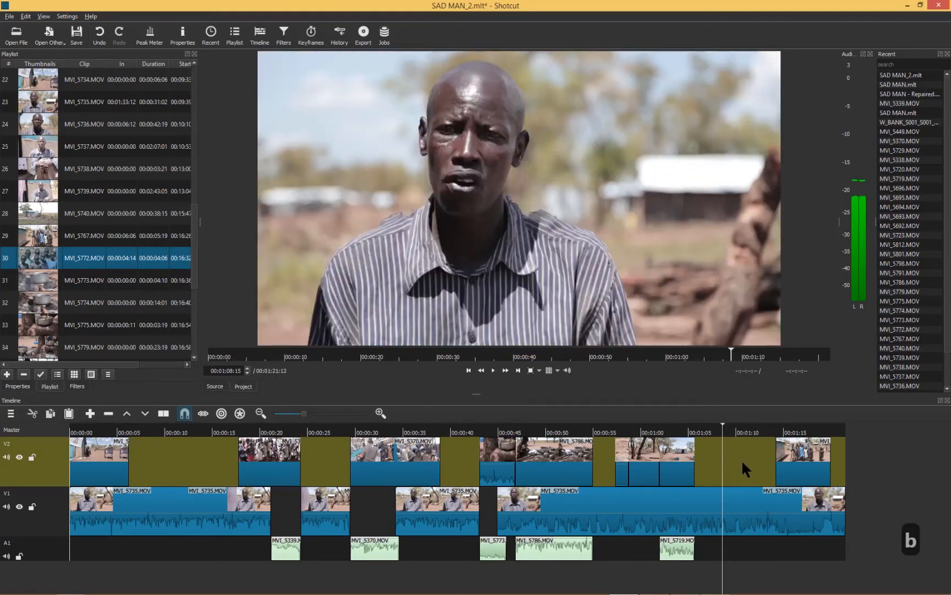
{"action": "left_click_drag", "start_coordinate": [745, 454], "coordinate": [758, 454]}
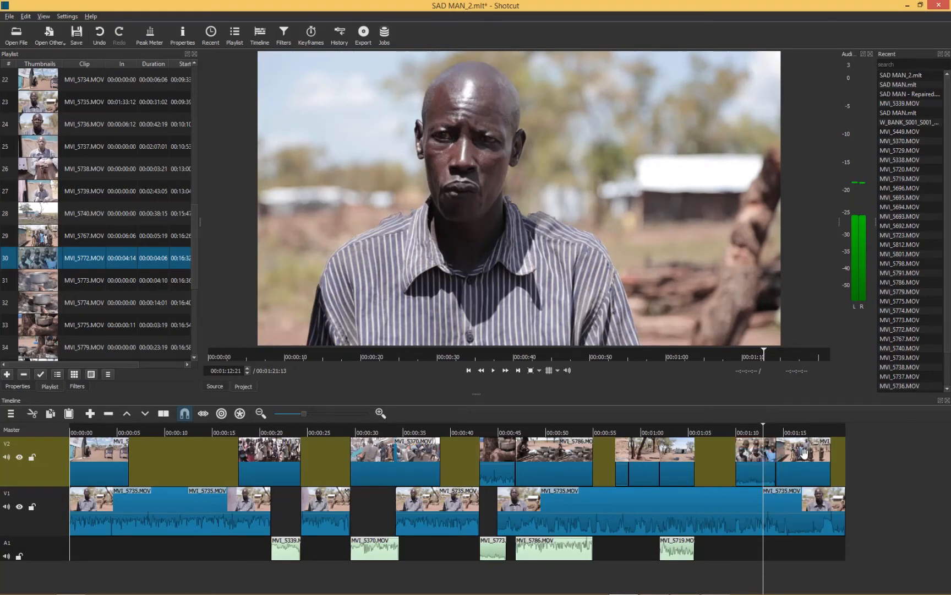
Move the MVI_5767.MOV clip on V2 to end with the V1 interview and shift MVI_5772.MOV directly against its start
{"action": "left_click_drag", "start_coordinate": [819, 451], "coordinate": [833, 450]}
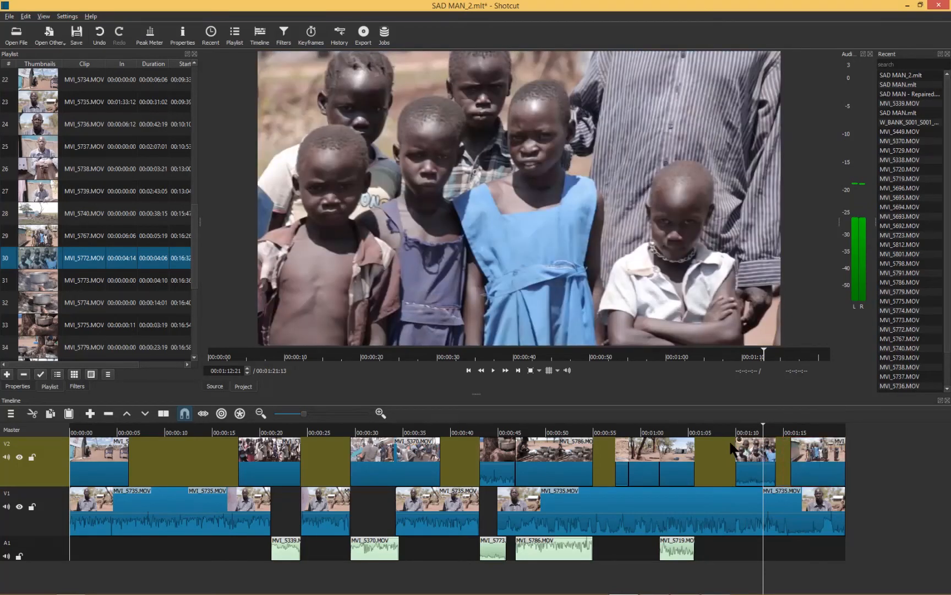
{"action": "left_click", "coordinate": [760, 457]}
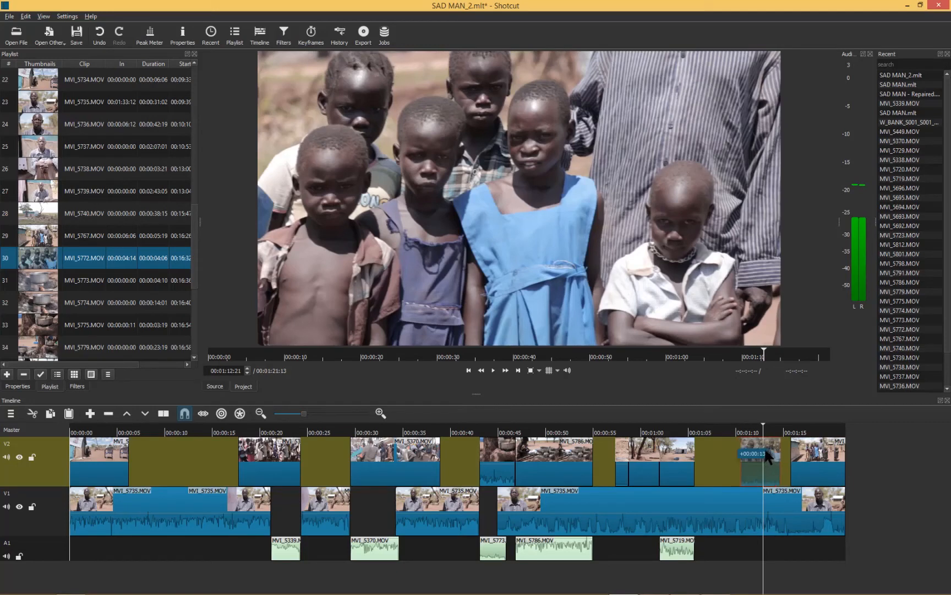
{"action": "left_click_drag", "start_coordinate": [765, 445], "coordinate": [780, 445]}
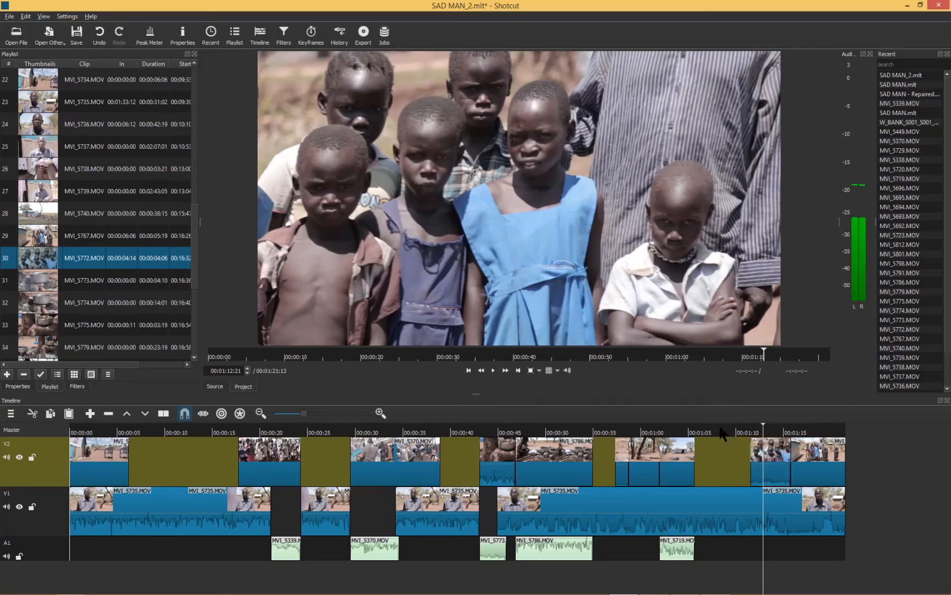
Play the sequence from about 00:01:08 to 00:01:21:03 to review the two new V2 clips
{"action": "left_click", "coordinate": [720, 429]}
{"action": "key", "text": "space"}
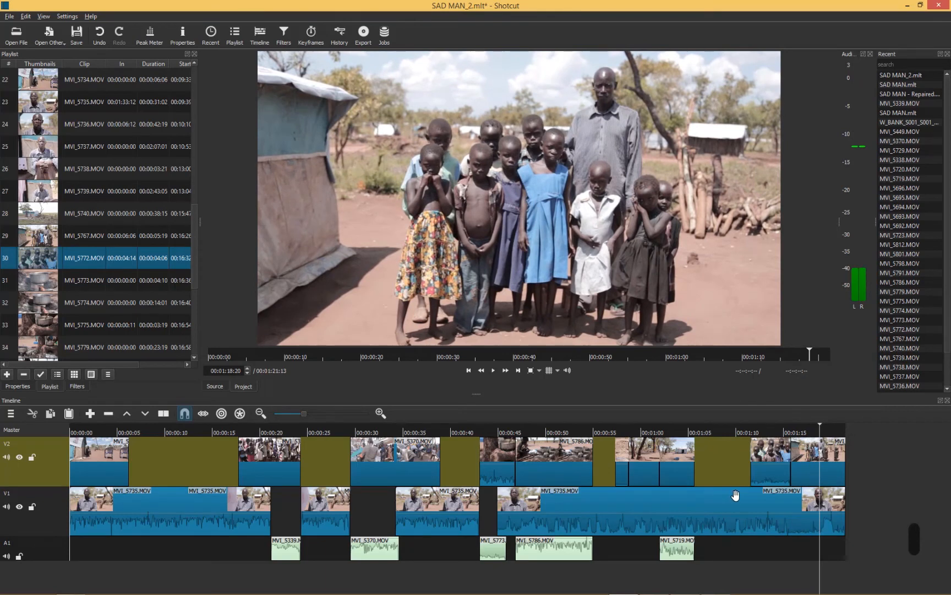
{"action": "key", "text": "space"}
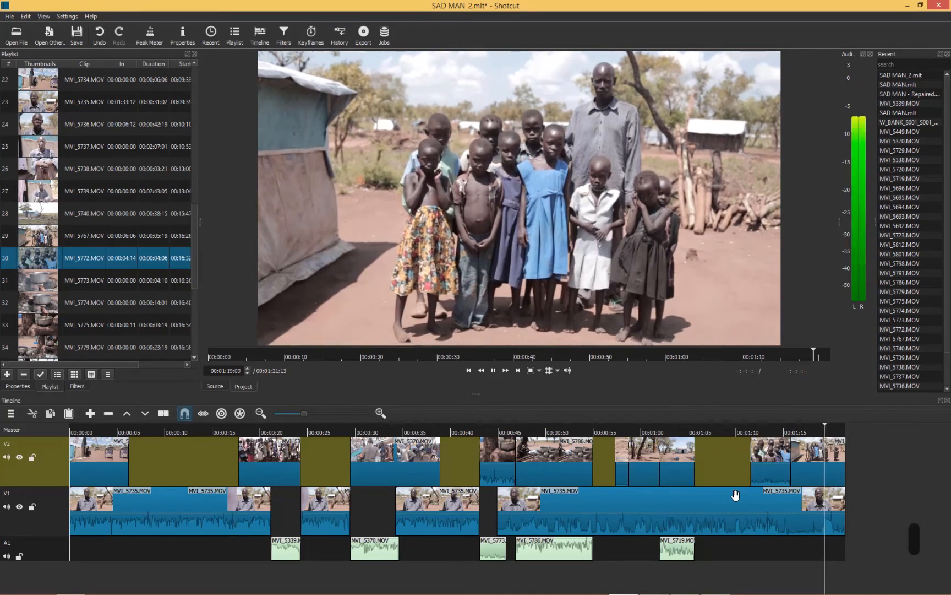
{"action": "key", "text": "space"}
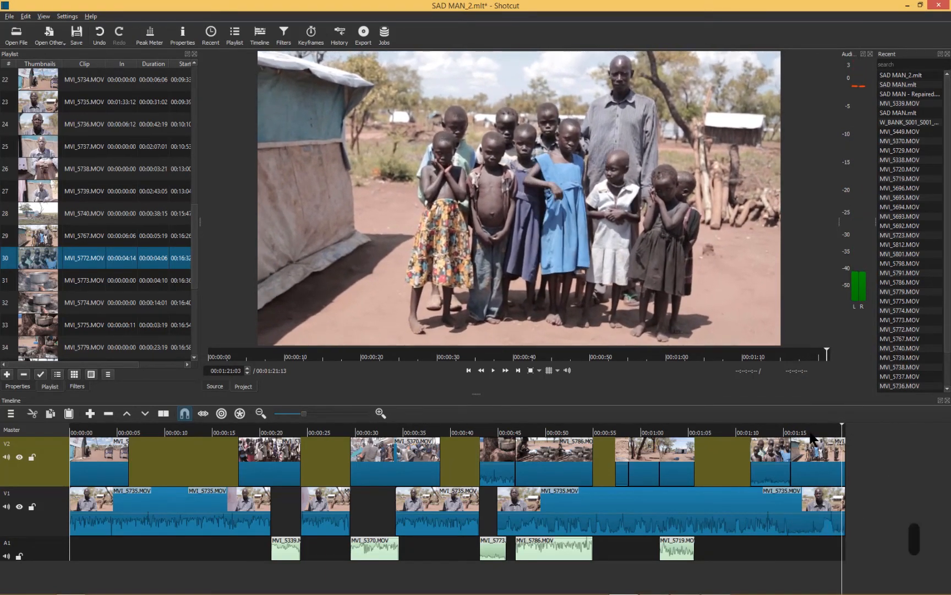
Trim the end of the last MVI_5735.MOV interview clip on V1 back to about 00:01:18:20
{"action": "left_click", "coordinate": [812, 432]}
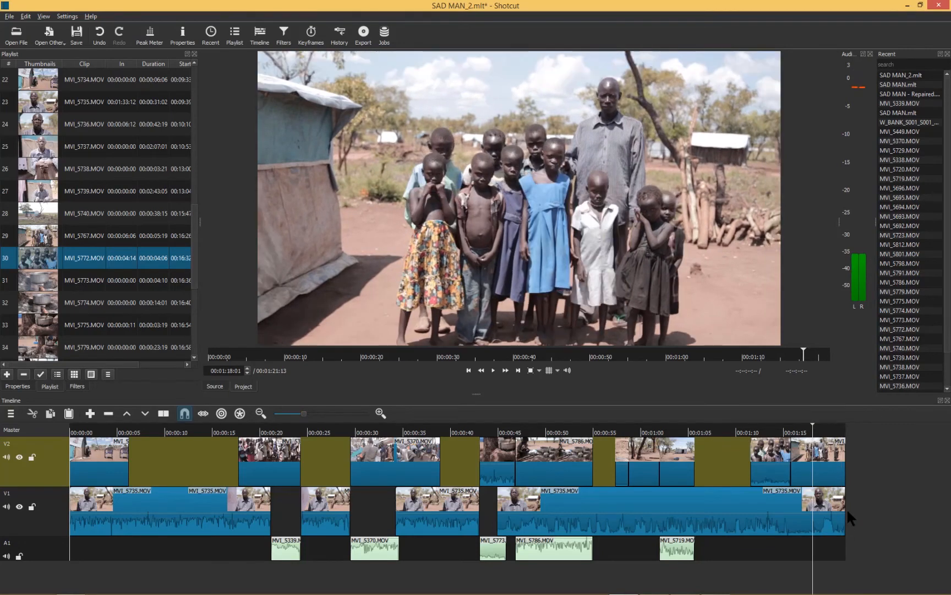
{"action": "left_click_drag", "start_coordinate": [845, 511], "coordinate": [781, 510]}
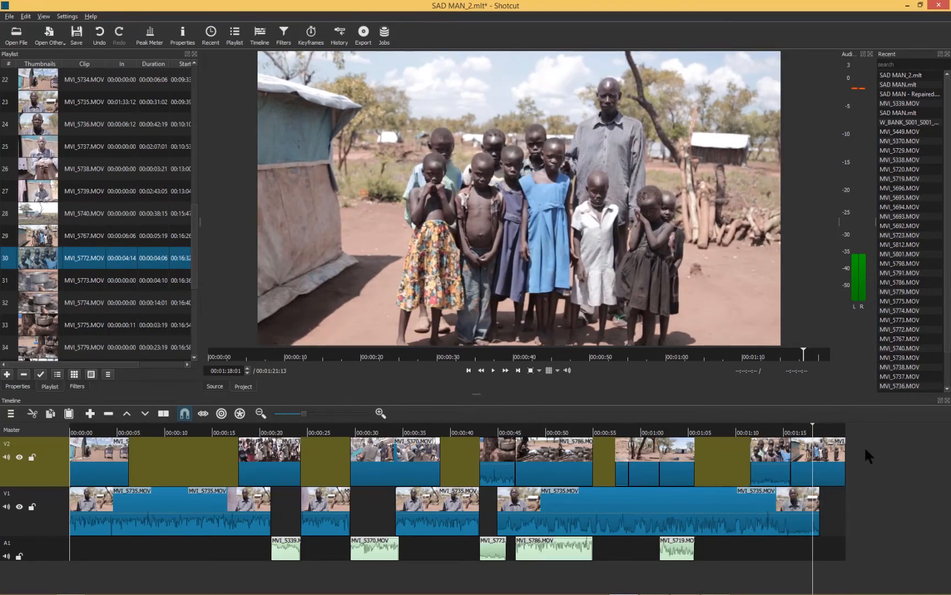
Move the MVI_5772.MOV and MVI_5767.MOV clips on V2 together to end with the V1 interview, and replay from about 00:01:04
{"action": "key", "text": "space"}
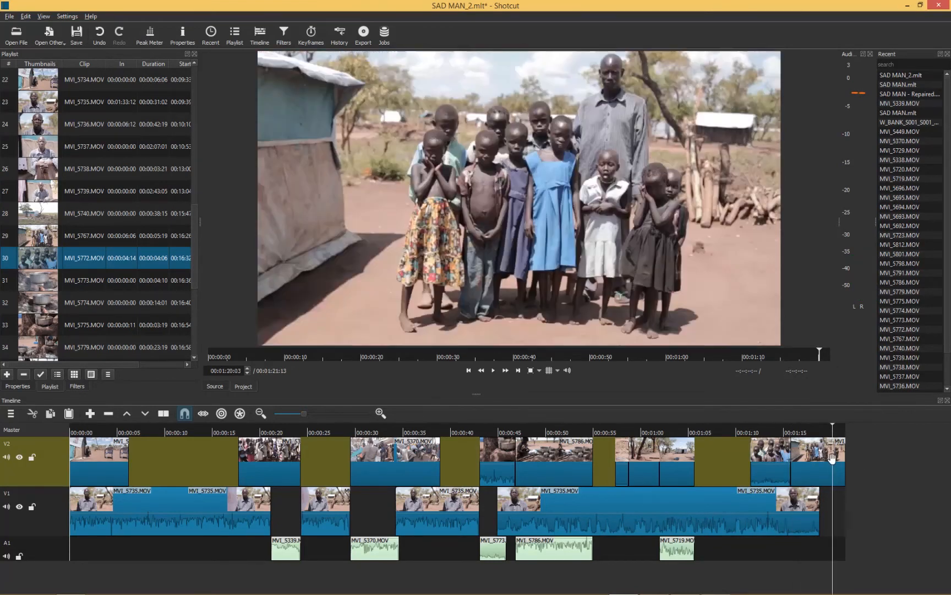
{"action": "left_click", "coordinate": [775, 451]}
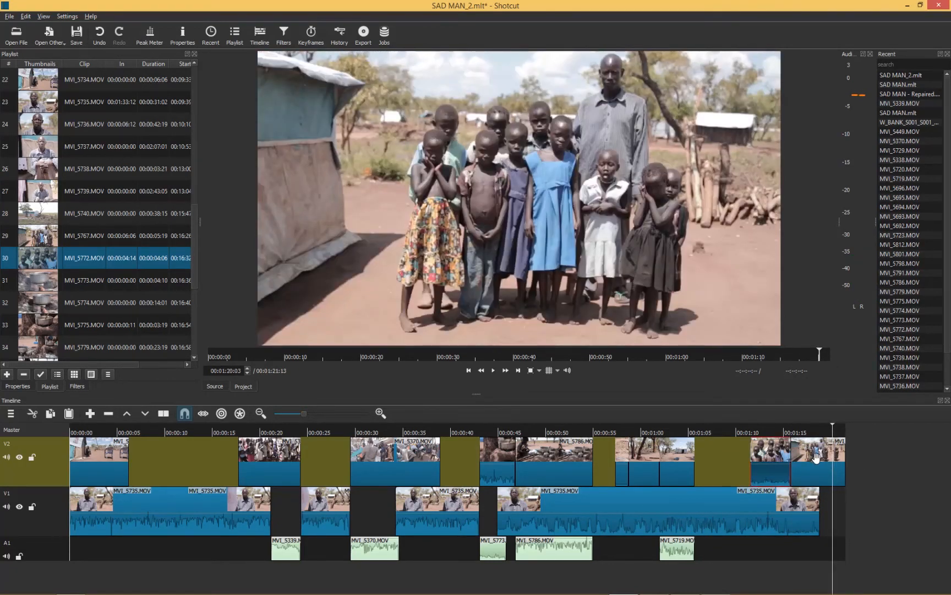
{"action": "left_click", "coordinate": [815, 454], "text": "ctrl"}
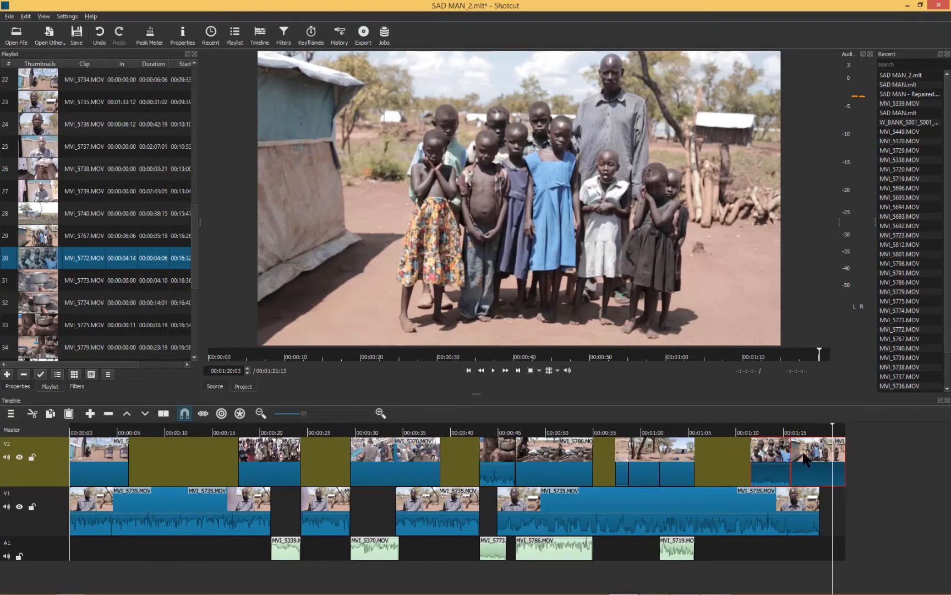
{"action": "left_click_drag", "start_coordinate": [804, 458], "coordinate": [775, 460]}
{"action": "left_click", "coordinate": [714, 425]}
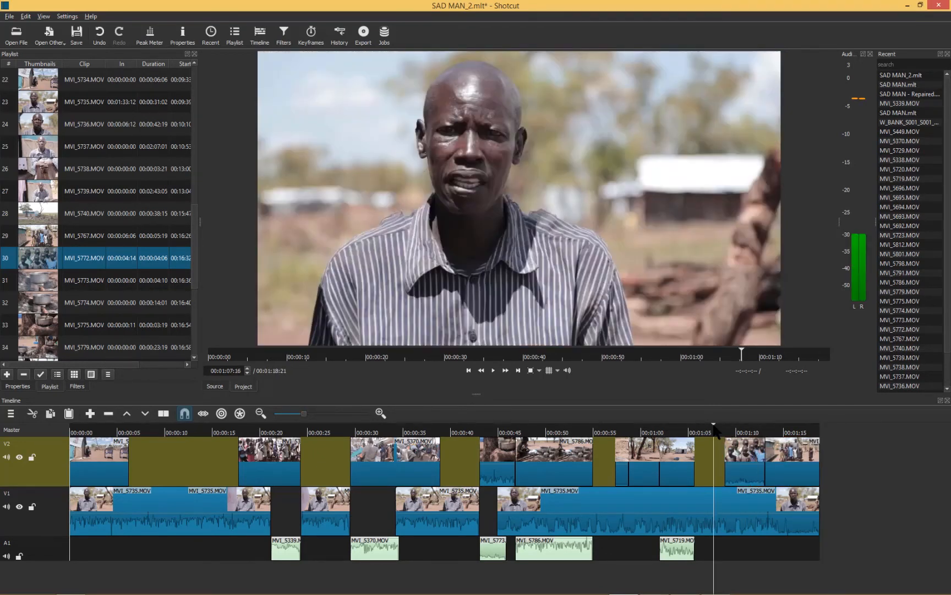
{"action": "left_click", "coordinate": [678, 427]}
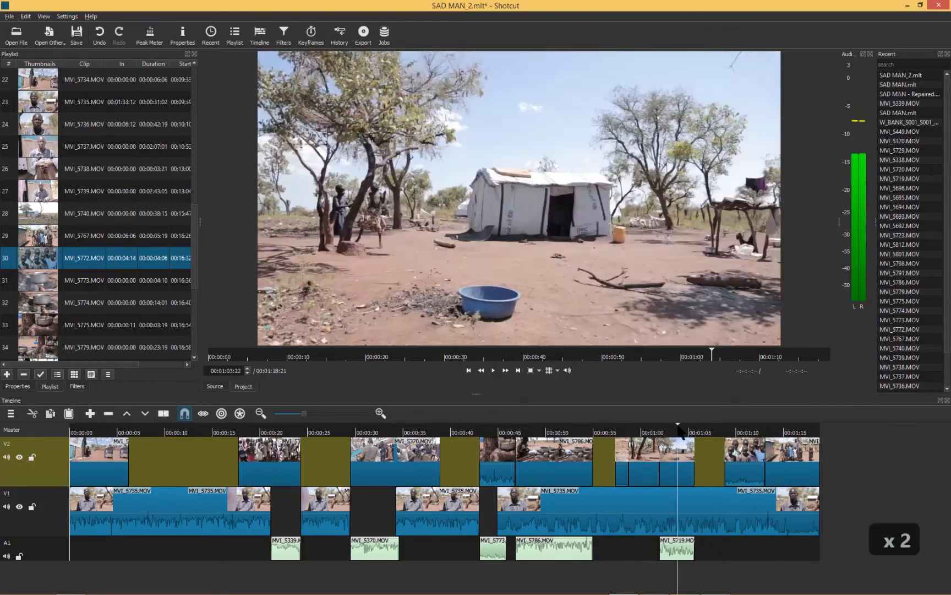
{"action": "key", "text": "space"}
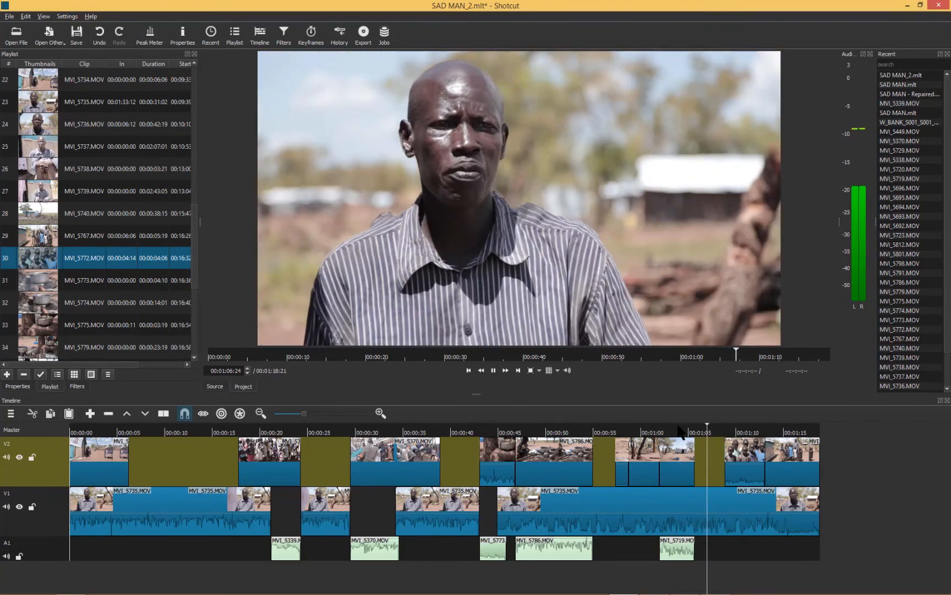
{"action": "key", "text": "space"}
{"action": "left_click", "coordinate": [568, 431]}
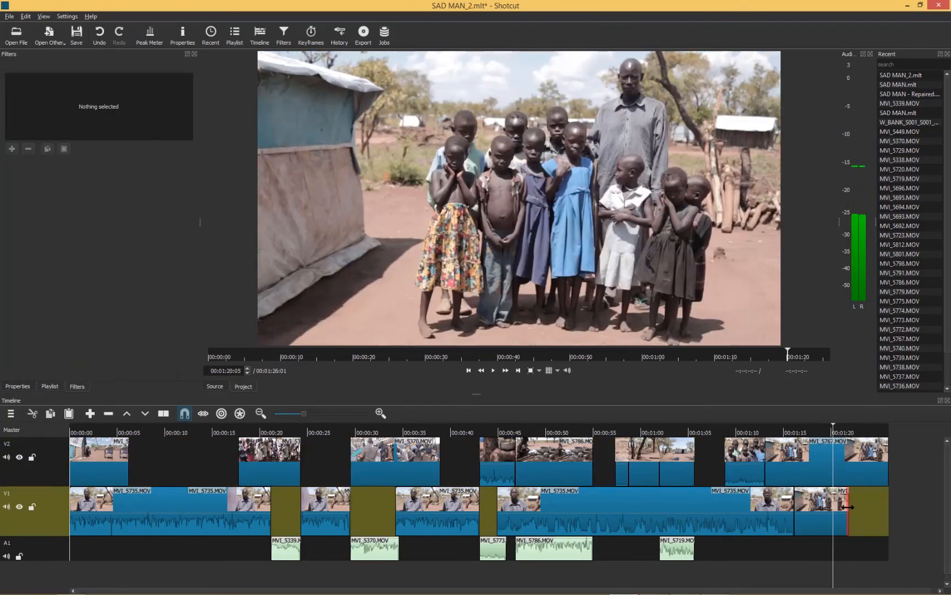
Extend the V1 copy of MVI_5767.MOV to the V2 clip's end and replace it with its detached audio on A1
{"action": "left_click_drag", "start_coordinate": [857, 506], "coordinate": [893, 502]}
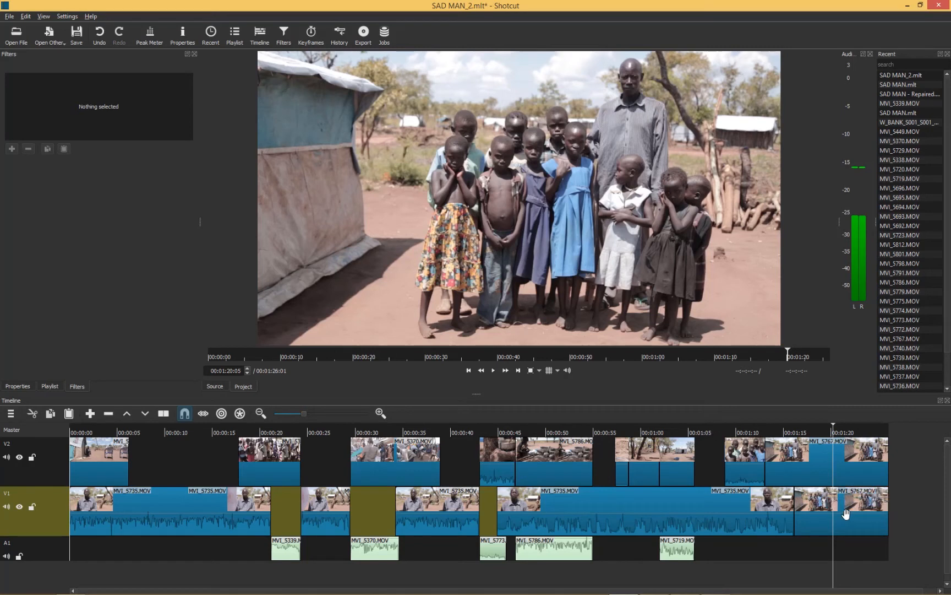
{"action": "right_click", "coordinate": [820, 518]}
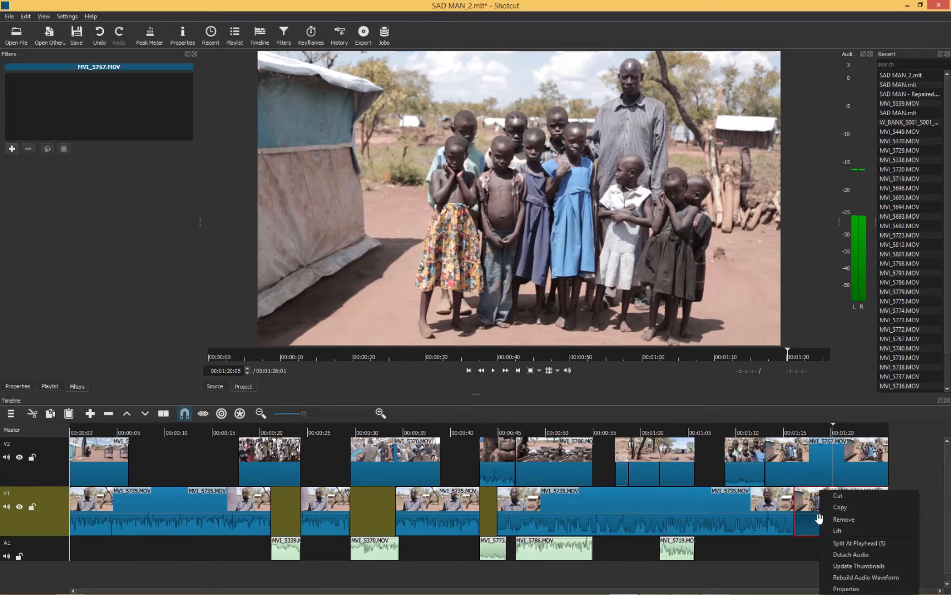
{"action": "left_click", "coordinate": [855, 554]}
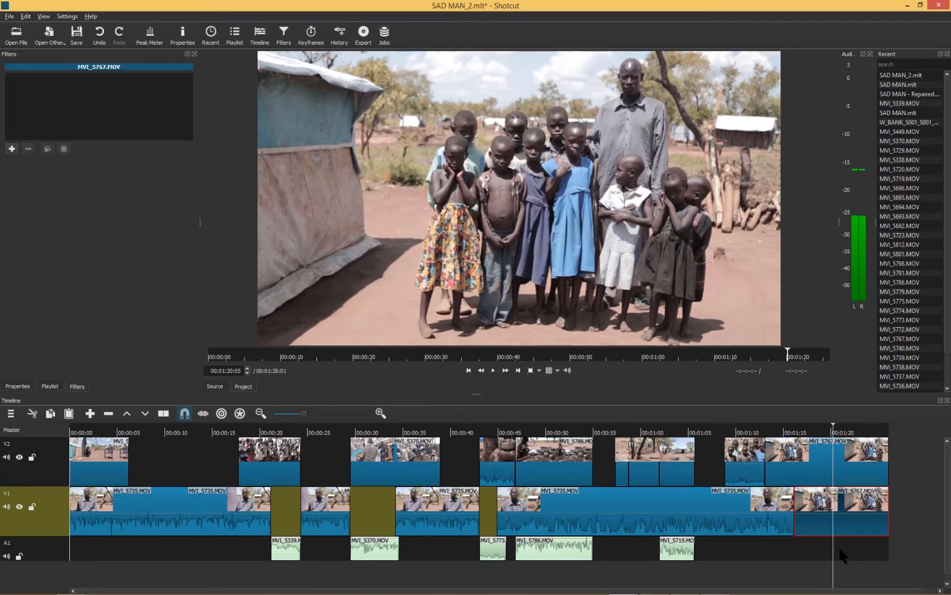
{"action": "left_click", "coordinate": [825, 513]}
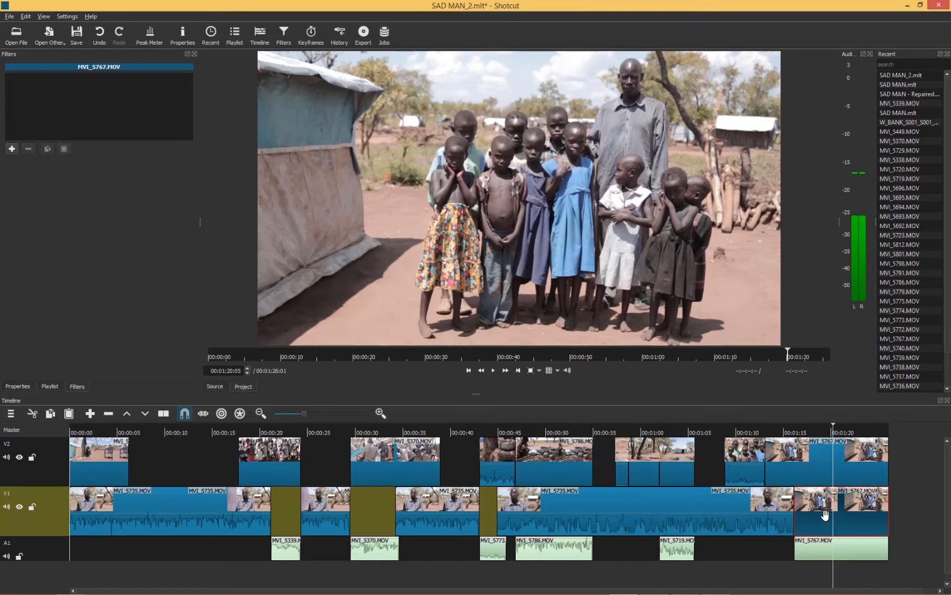
{"action": "key", "text": "Delete"}
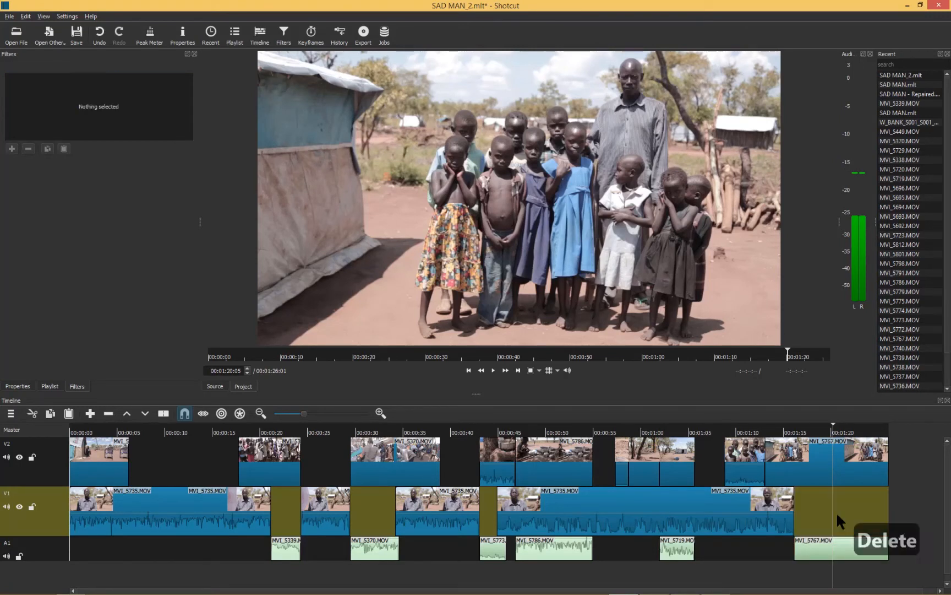
Add a Fade Out Audio filter to the MVI_5767.MOV audio on A1 and lengthen the fade's duration
{"action": "right_click", "coordinate": [832, 550]}
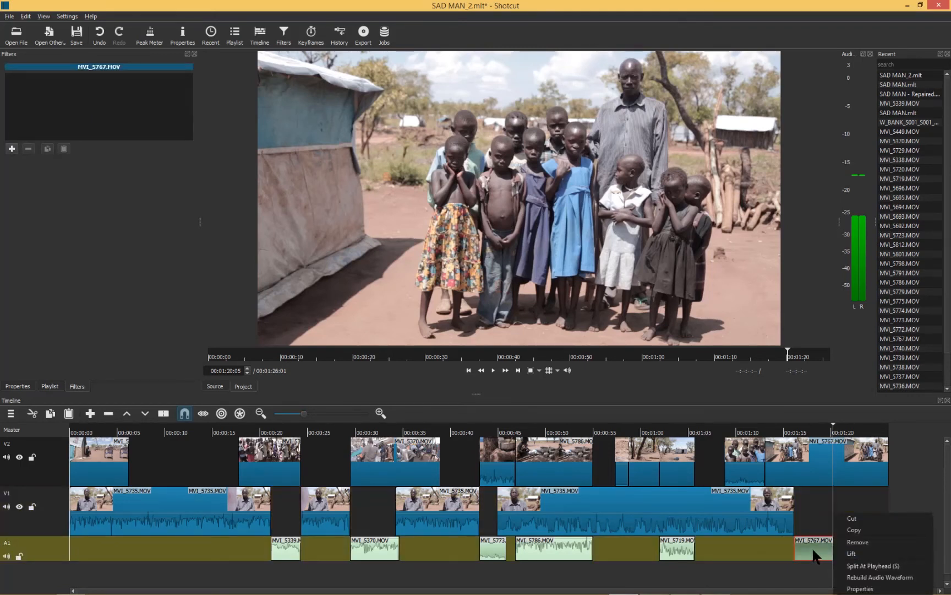
{"action": "left_click", "coordinate": [812, 551]}
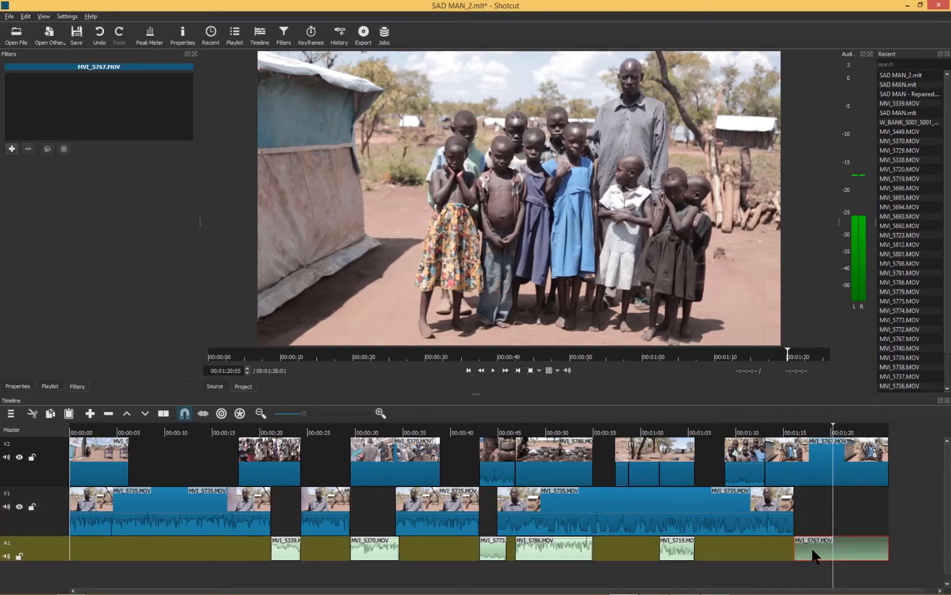
{"action": "left_click", "coordinate": [12, 149]}
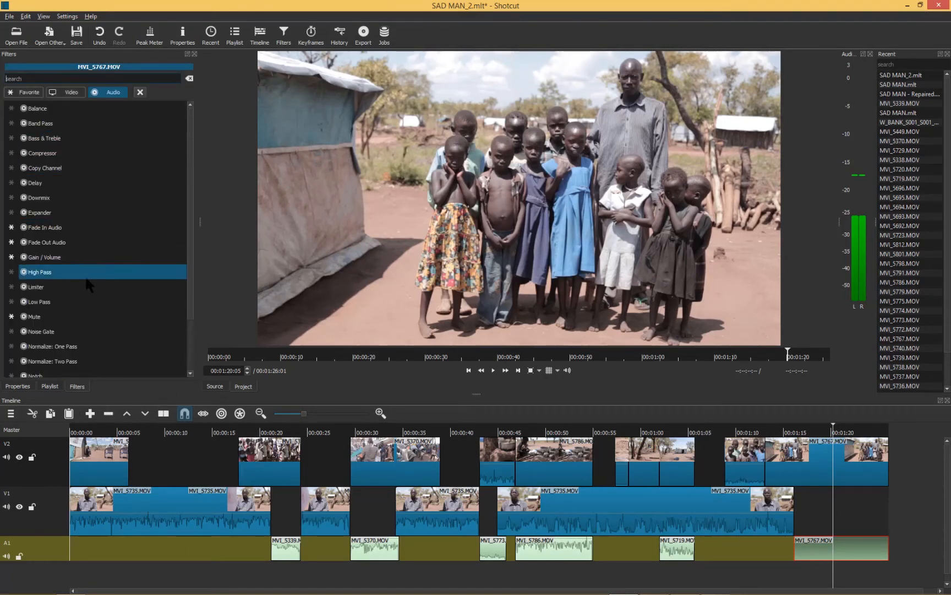
{"action": "left_click", "coordinate": [105, 243]}
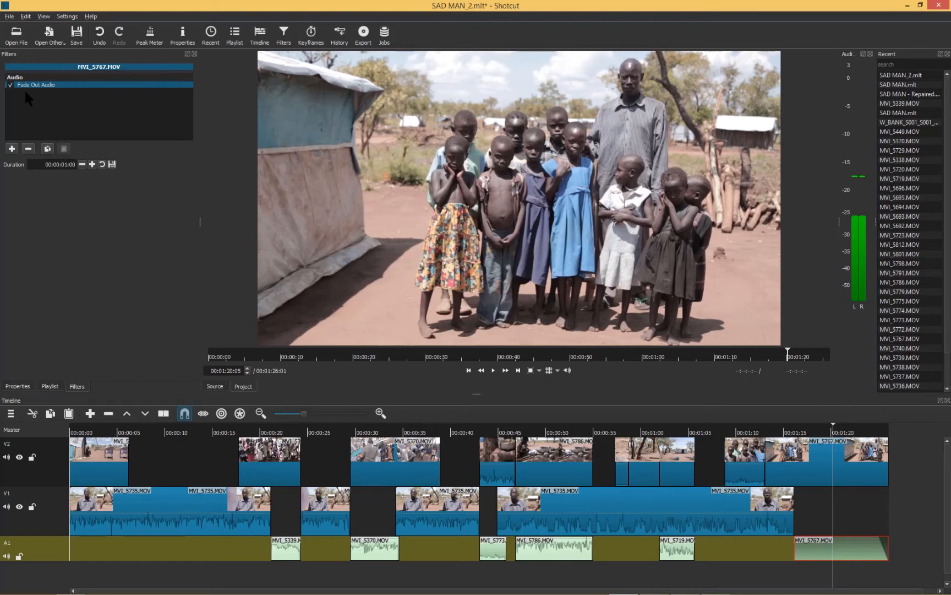
{"action": "left_click", "coordinate": [93, 164]}
Add a Gain / Volume filter at 17.6 dB to the MVI_5767.MOV audio and listen to it from about 00:01:15
{"action": "left_click", "coordinate": [11, 149]}
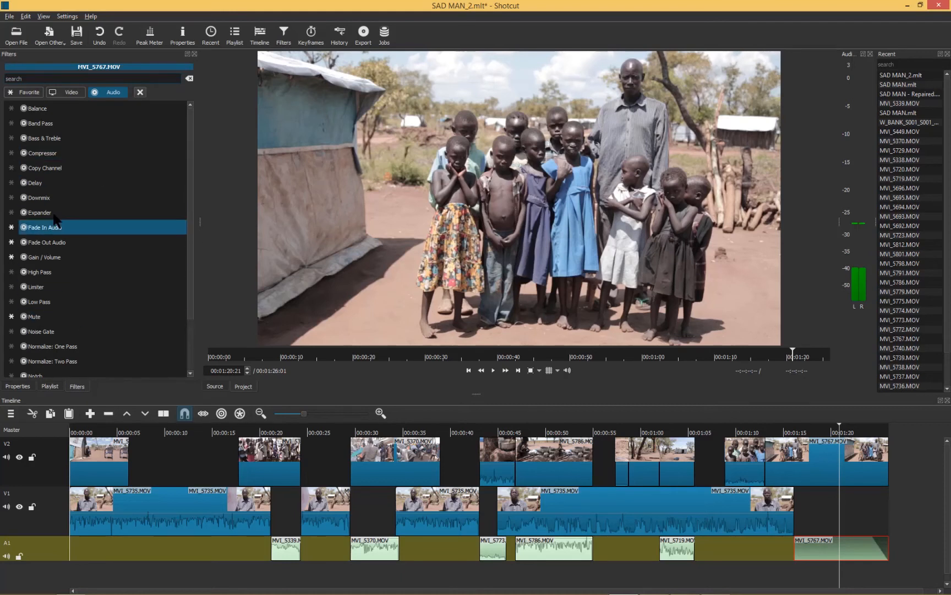
{"action": "left_click", "coordinate": [57, 256]}
{"action": "left_click_drag", "start_coordinate": [87, 173], "coordinate": [108, 174]}
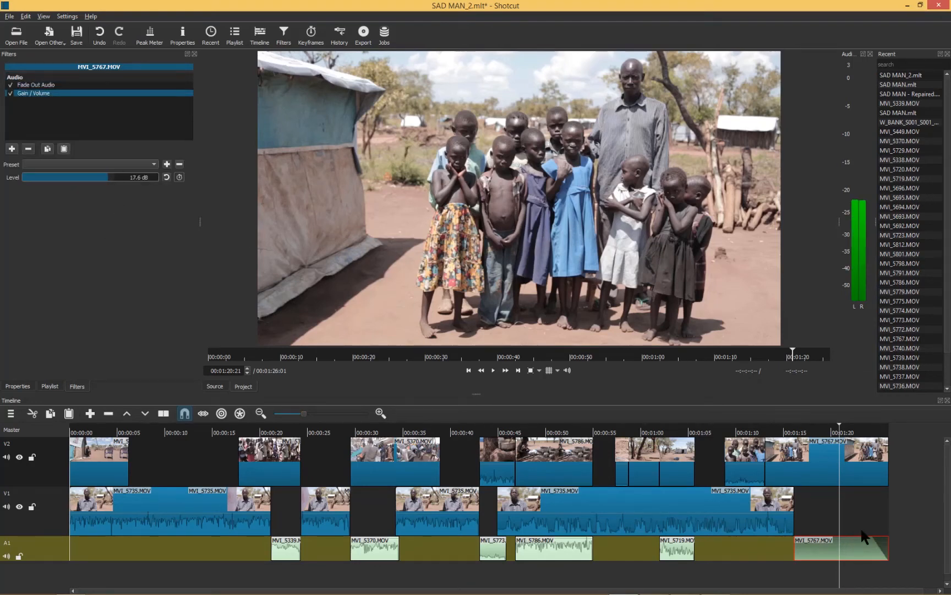
{"action": "key", "text": "space"}
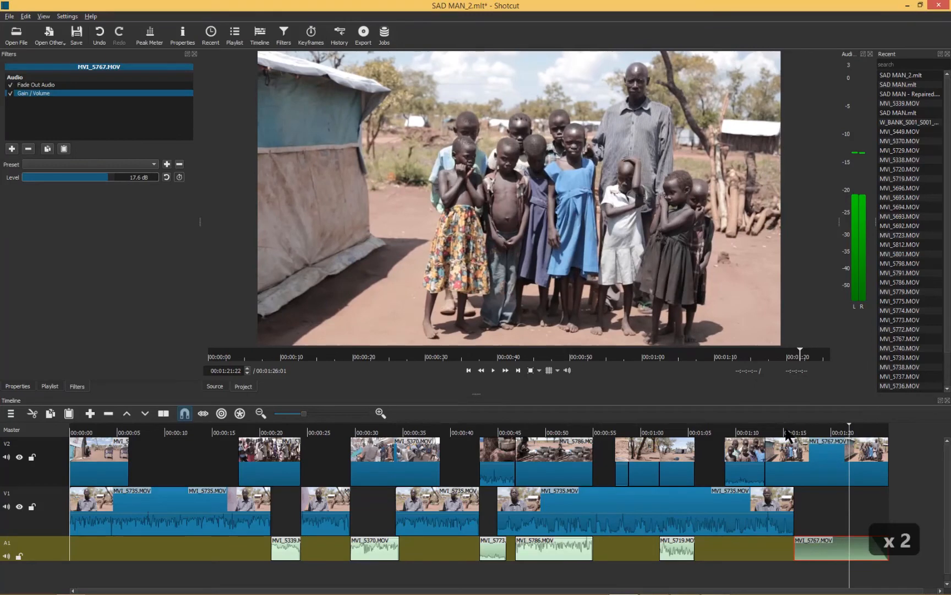
{"action": "left_click", "coordinate": [785, 435]}
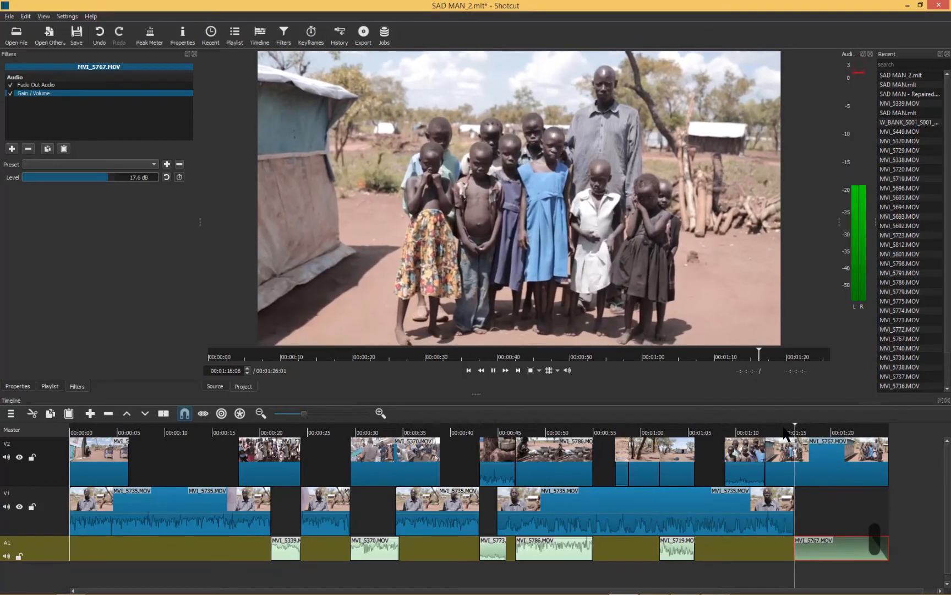
{"action": "key", "text": "space"}
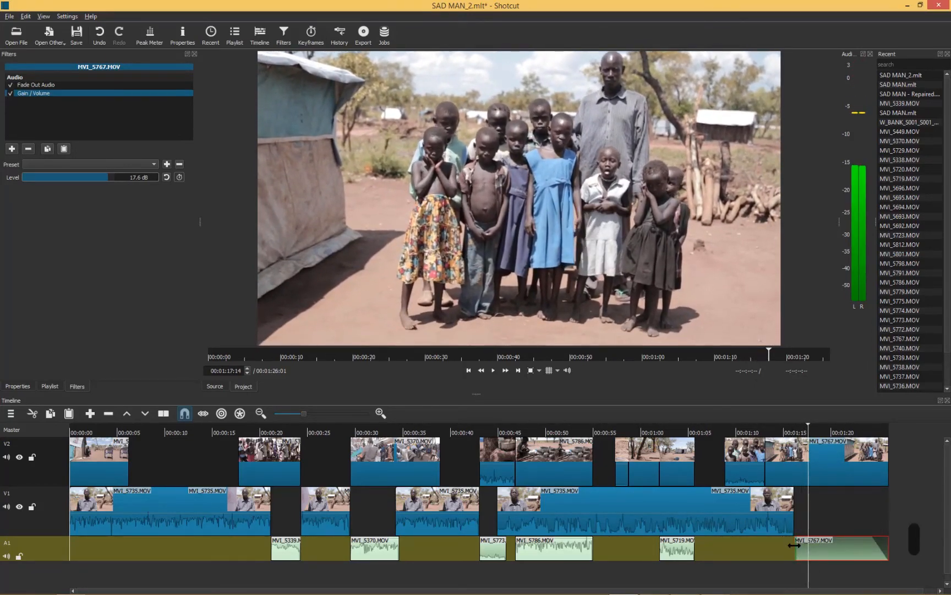
Extend the start of the MVI_5767.MOV audio on A1 back to about 00:01:13 and add a Fade In Audio filter
{"action": "left_click_drag", "start_coordinate": [794, 544], "coordinate": [762, 544]}
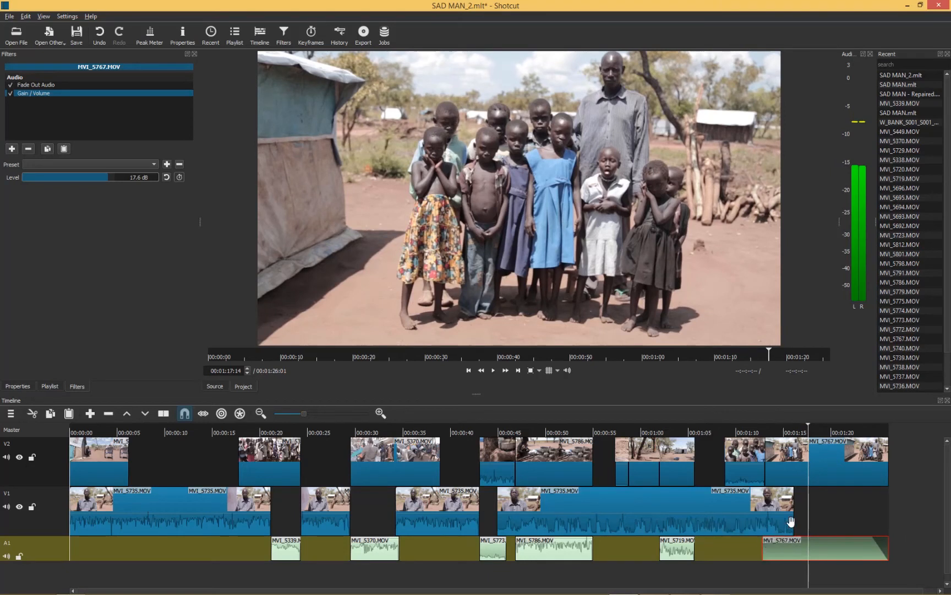
{"action": "left_click", "coordinate": [776, 432]}
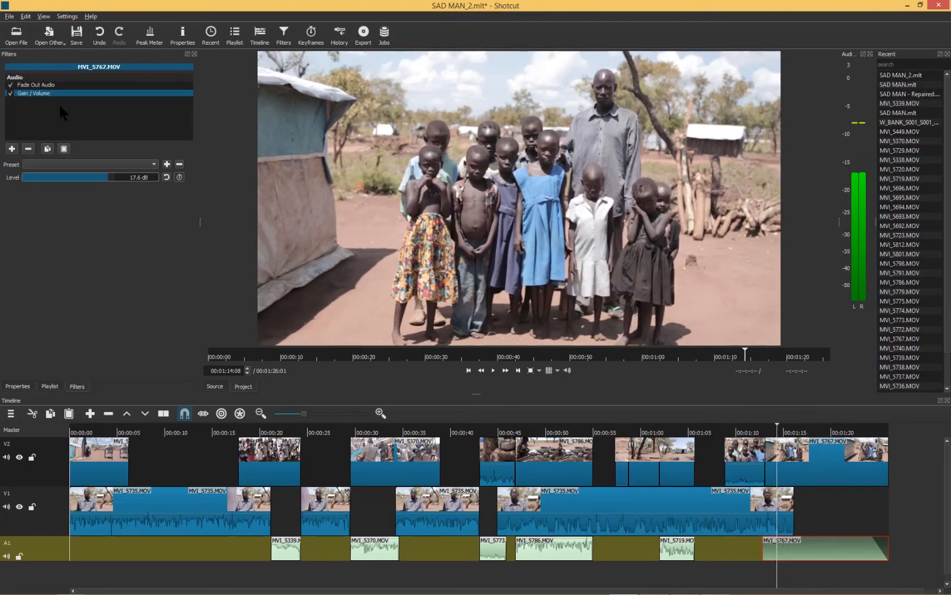
{"action": "left_click", "coordinate": [12, 149]}
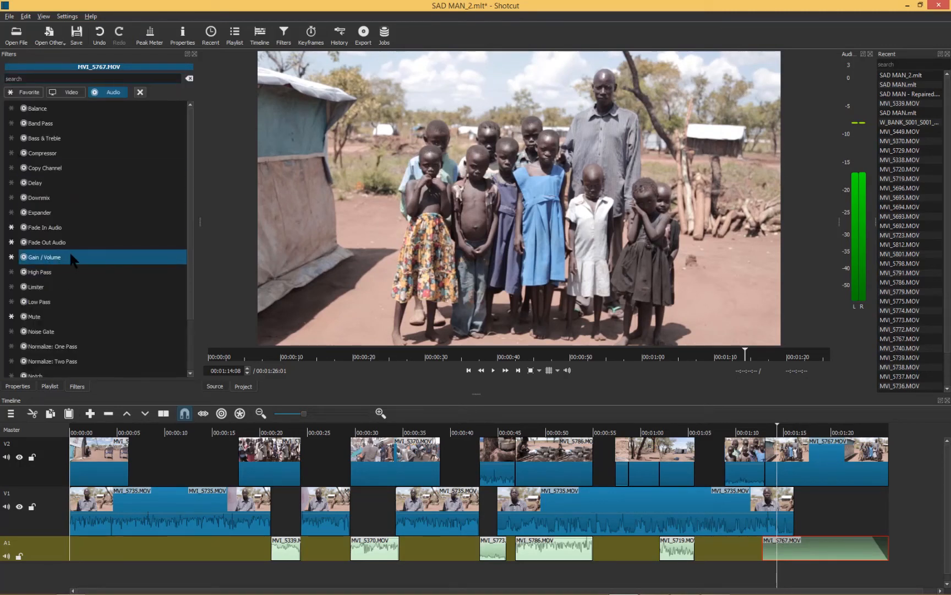
{"action": "left_click", "coordinate": [68, 227]}
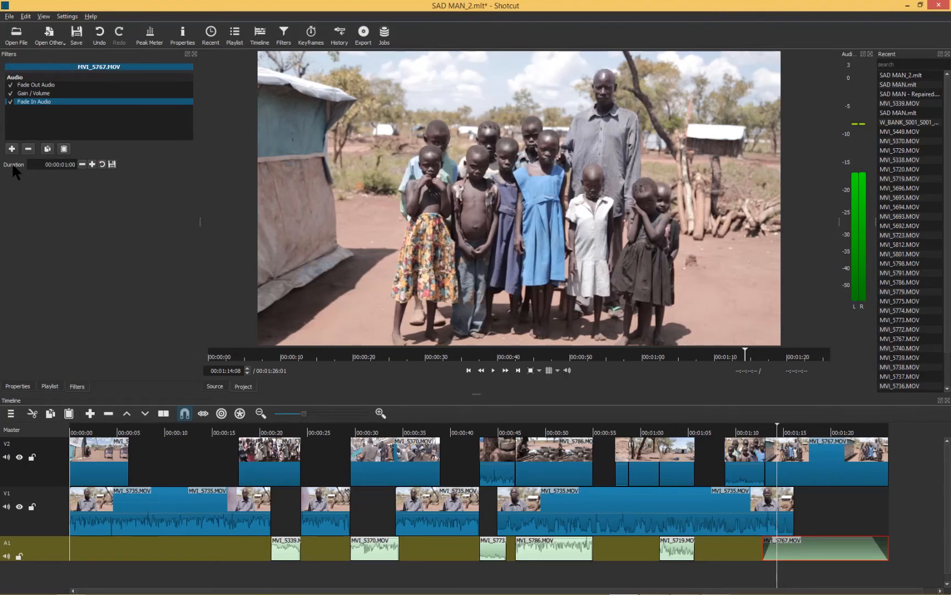
Set the Fade In Audio duration to 00:00:03:05 and play the ending from about 00:01:12 to check the transition
{"action": "double_click", "coordinate": [92, 164]}
{"action": "double_click", "coordinate": [92, 163]}
{"action": "double_click", "coordinate": [92, 163]}
{"action": "double_click", "coordinate": [93, 163]}
{"action": "left_click", "coordinate": [92, 163]}
{"action": "double_click", "coordinate": [92, 163]}
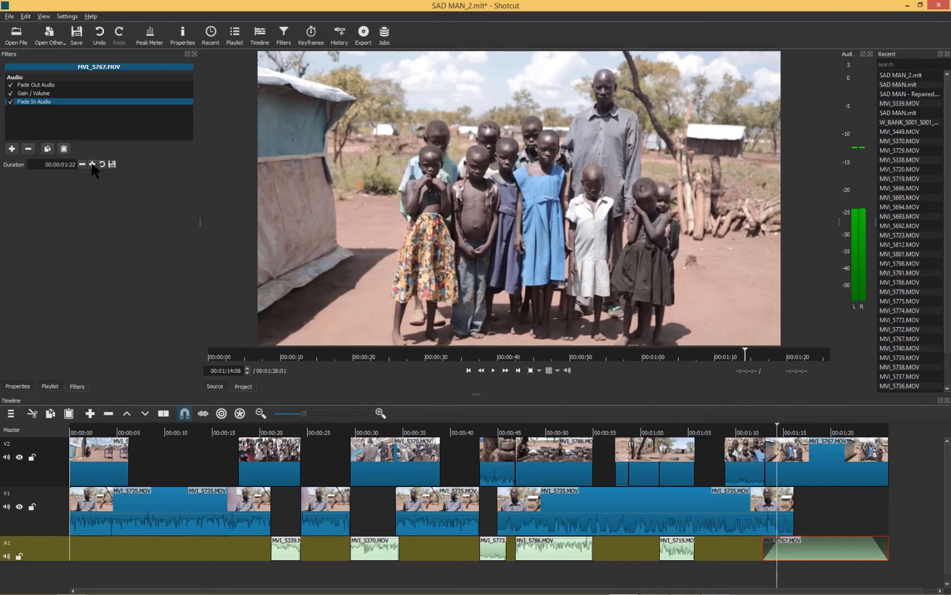
{"action": "double_click", "coordinate": [93, 164]}
{"action": "double_click", "coordinate": [92, 163]}
{"action": "double_click", "coordinate": [93, 163]}
{"action": "double_click", "coordinate": [93, 163]}
{"action": "double_click", "coordinate": [92, 163]}
{"action": "left_click", "coordinate": [753, 432]}
{"action": "key", "text": "space"}
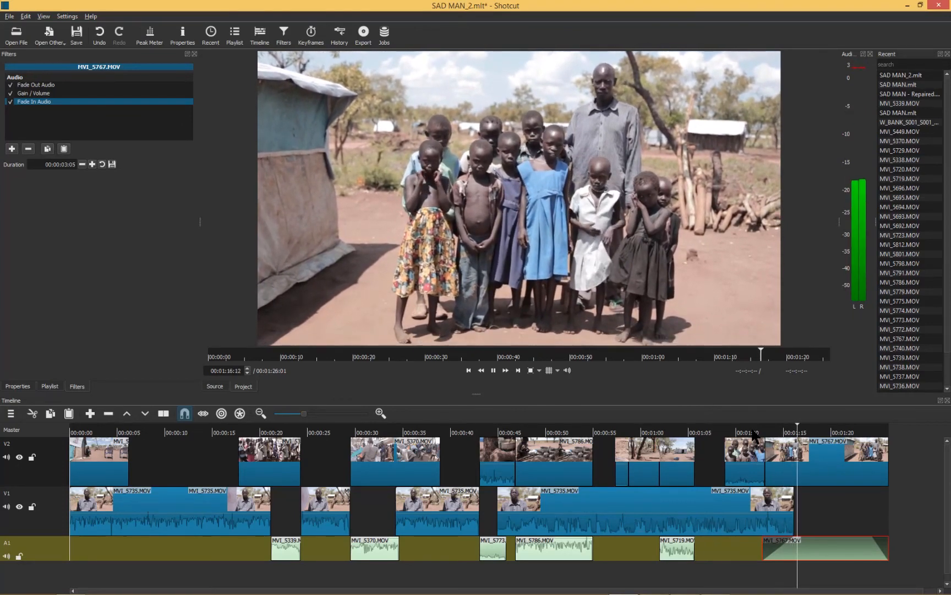
{"action": "key", "text": "space"}
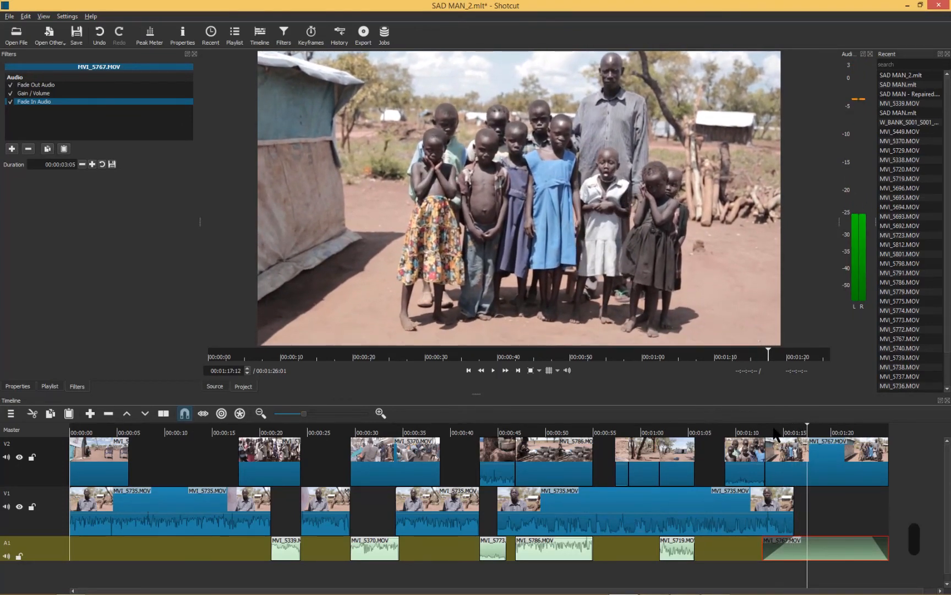
{"action": "left_click", "coordinate": [774, 432]}
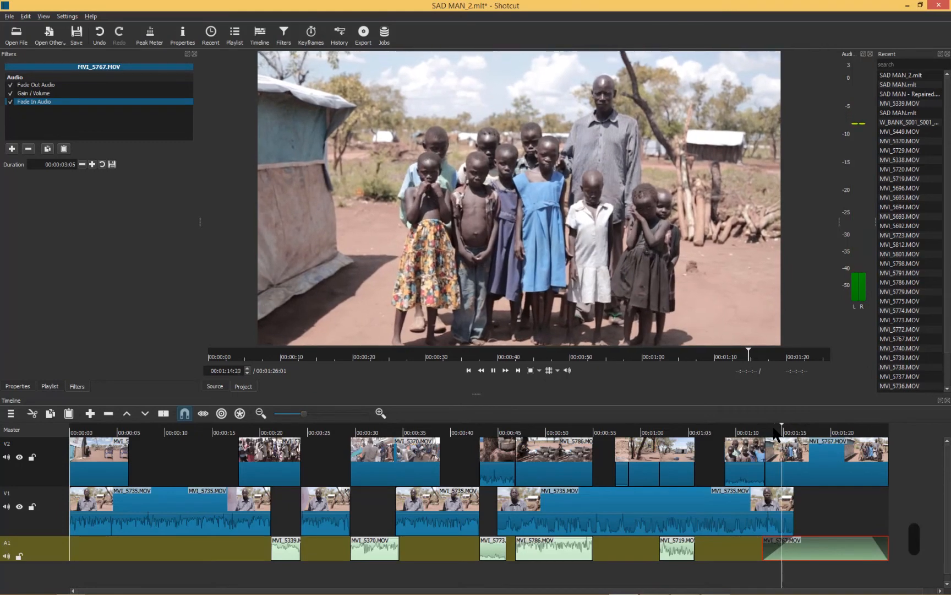
{"action": "key", "text": "space"}
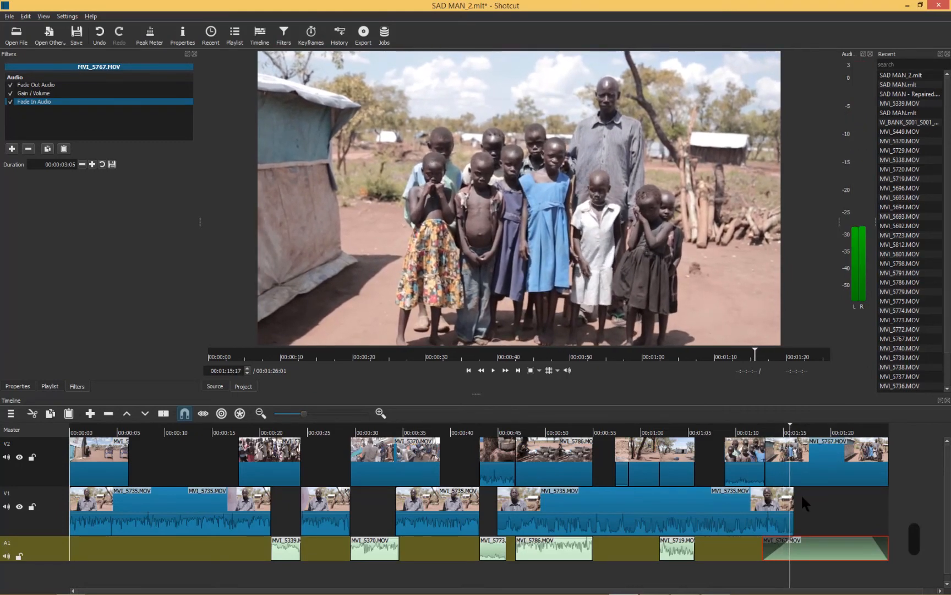
Shift the MVI_5767.MOV audio earlier on A1, retrim both ends so it starts at about 00:01:12, and replay from about 00:01:11
{"action": "key", "text": "equal"}
{"action": "key", "text": "equal"}
{"action": "key", "text": "equal"}
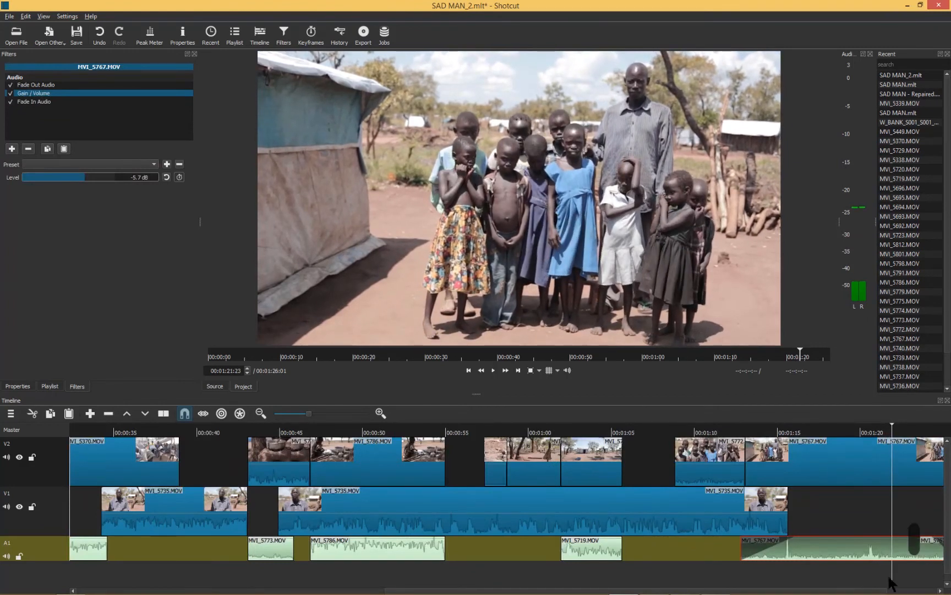
{"action": "left_click_drag", "start_coordinate": [865, 550], "coordinate": [810, 554]}
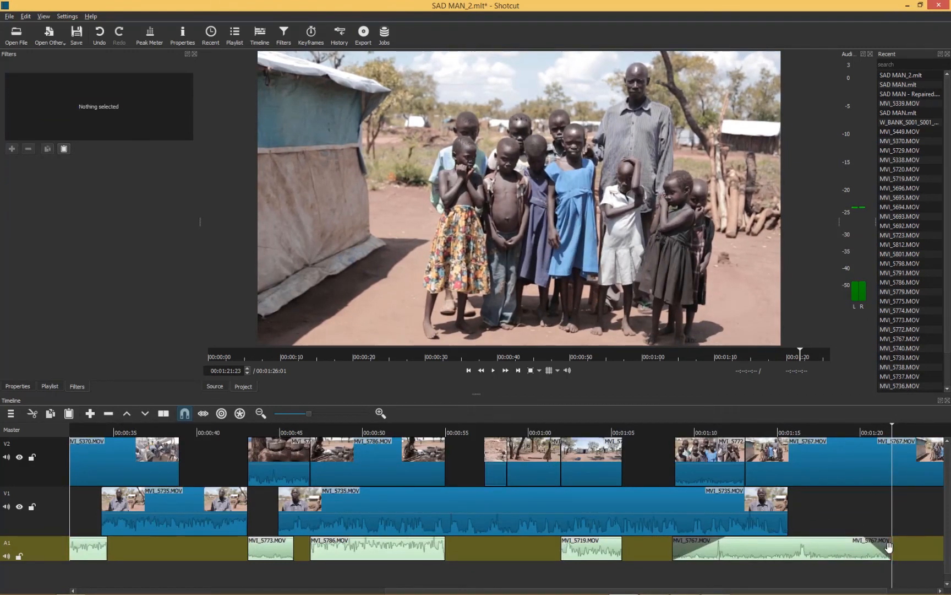
{"action": "left_click_drag", "start_coordinate": [890, 549], "coordinate": [939, 549]}
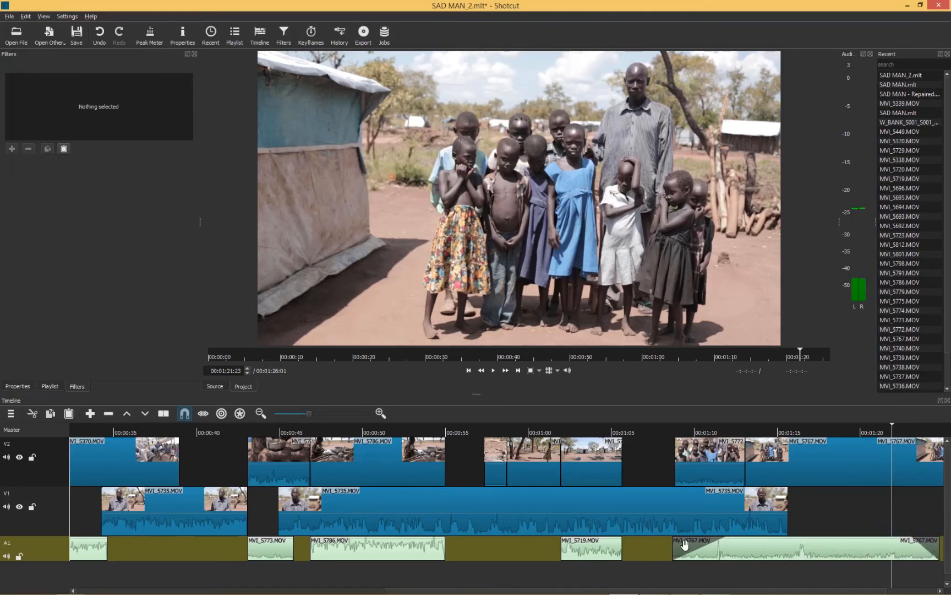
{"action": "left_click_drag", "start_coordinate": [703, 540], "coordinate": [741, 545]}
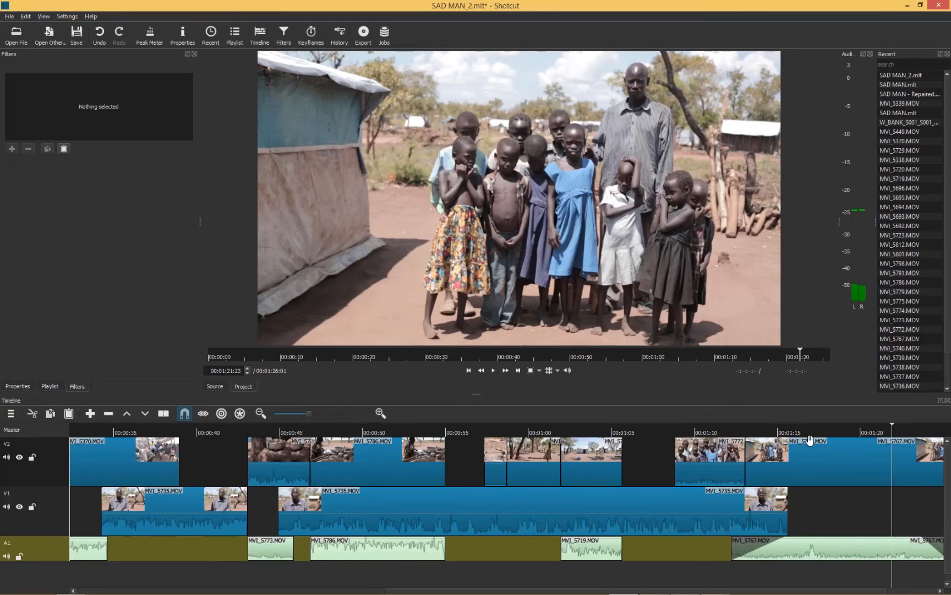
{"action": "left_click", "coordinate": [712, 432]}
{"action": "key", "text": "space"}
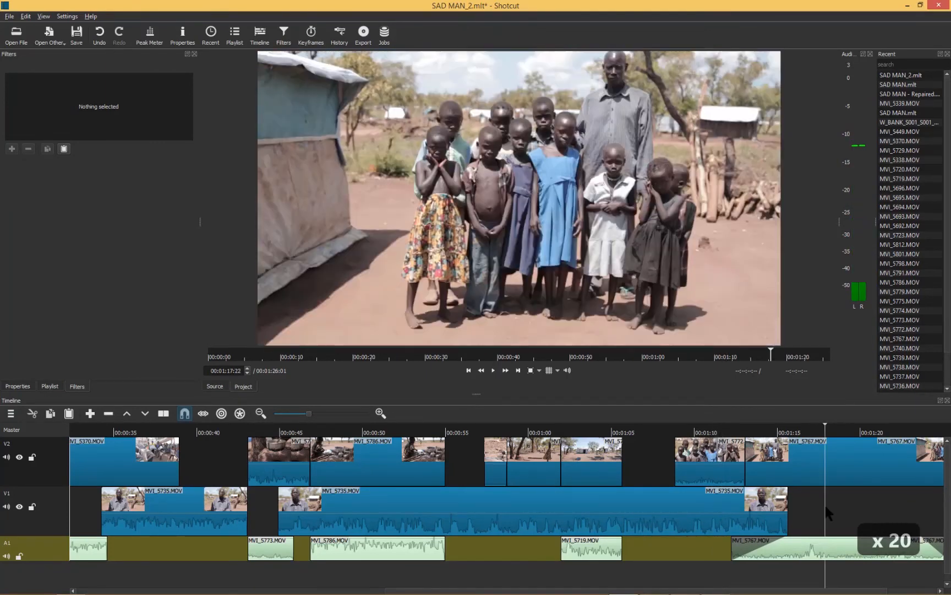
Replay the ending from about 00:01:11, then shift the MVI_5767.MOV audio on A1 later to start with the MVI_5767.MOV clip on V2
{"action": "left_click", "coordinate": [717, 433]}
{"action": "key", "text": "space"}
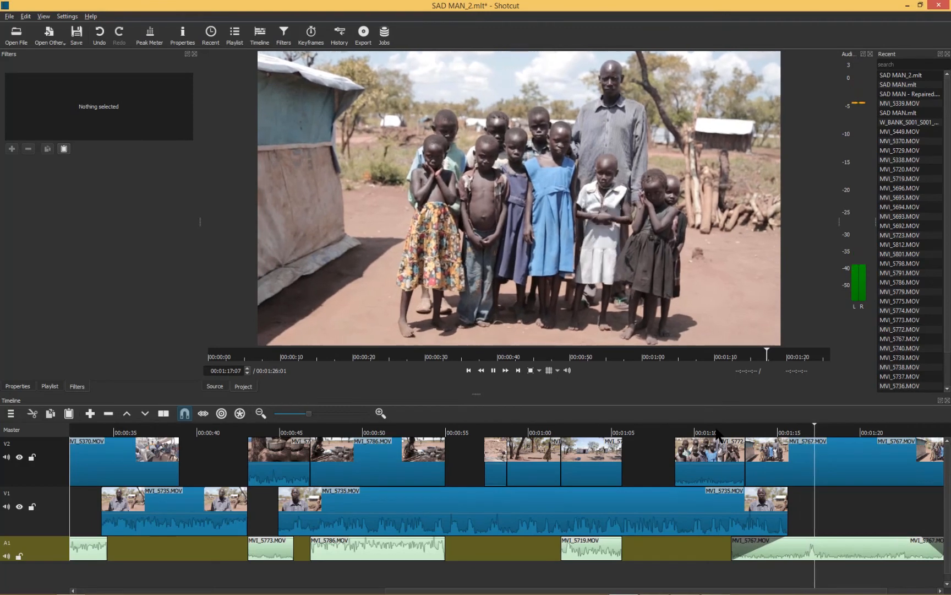
{"action": "key", "text": "space"}
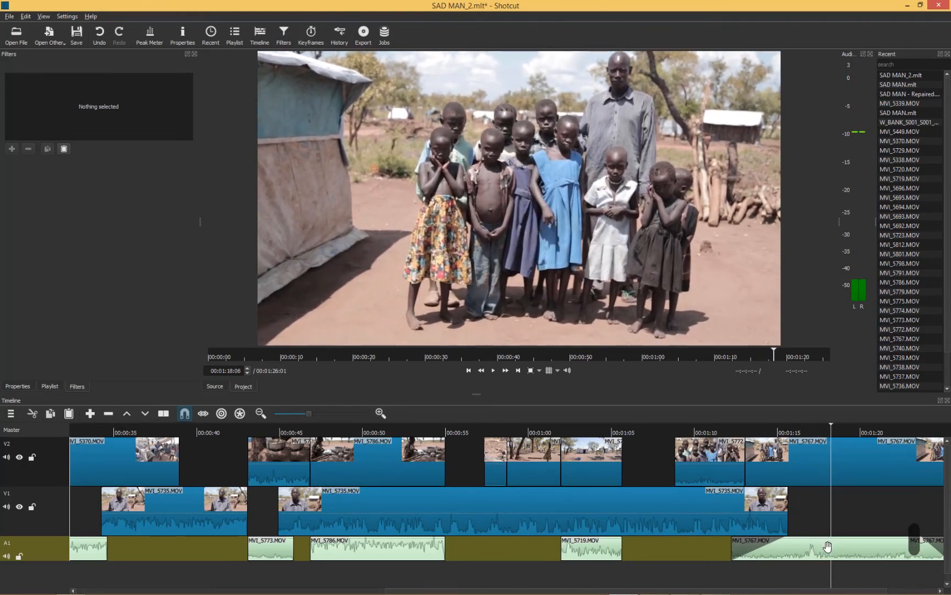
{"action": "left_click_drag", "start_coordinate": [839, 546], "coordinate": [853, 541]}
Trim the end of the MVI_5767.MOV audio on A1 to finish with its V2 clip at about 00:01:26 and save the project
{"action": "key", "text": "equal"}
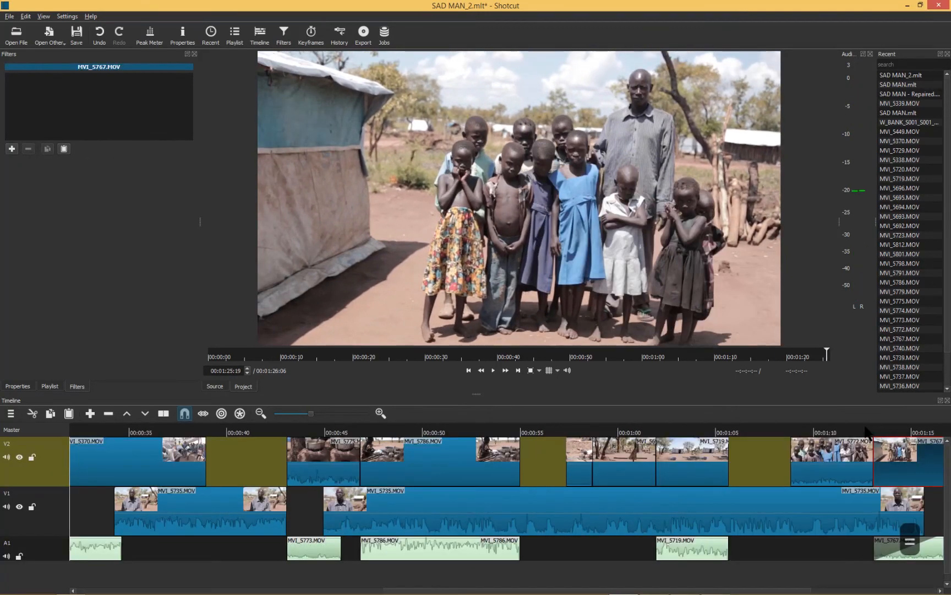
{"action": "key", "text": "equal"}
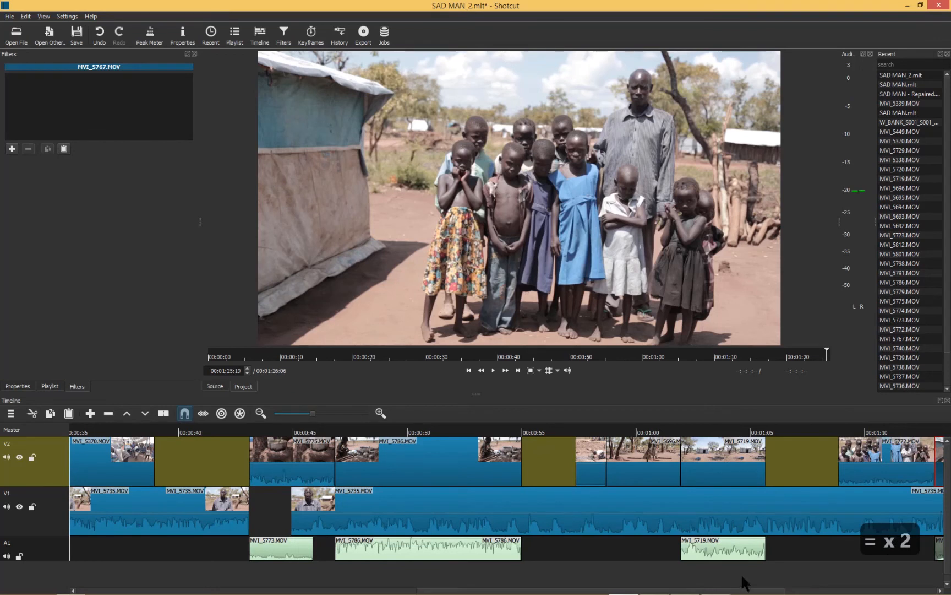
{"action": "scroll", "coordinate": [742, 576], "scroll_direction": "down", "scroll_amount": 12}
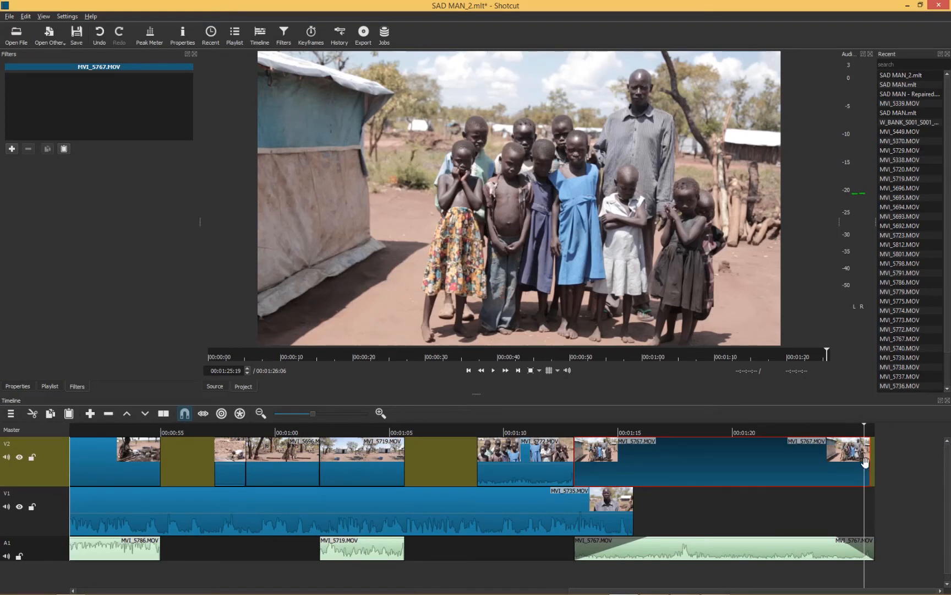
{"action": "mouse_move", "coordinate": [869, 458]}
{"action": "left_mouse_down"}
{"action": "mouse_move", "coordinate": [805, 460]}
{"action": "mouse_move", "coordinate": [906, 461]}
{"action": "mouse_move", "coordinate": [767, 465]}
{"action": "mouse_move", "coordinate": [924, 457]}
{"action": "mouse_move", "coordinate": [790, 461]}
{"action": "mouse_move", "coordinate": [870, 462]}
{"action": "left_mouse_up"}
{"action": "key", "text": "ctrl+s"}
{"action": "key", "text": "alt+Right"}
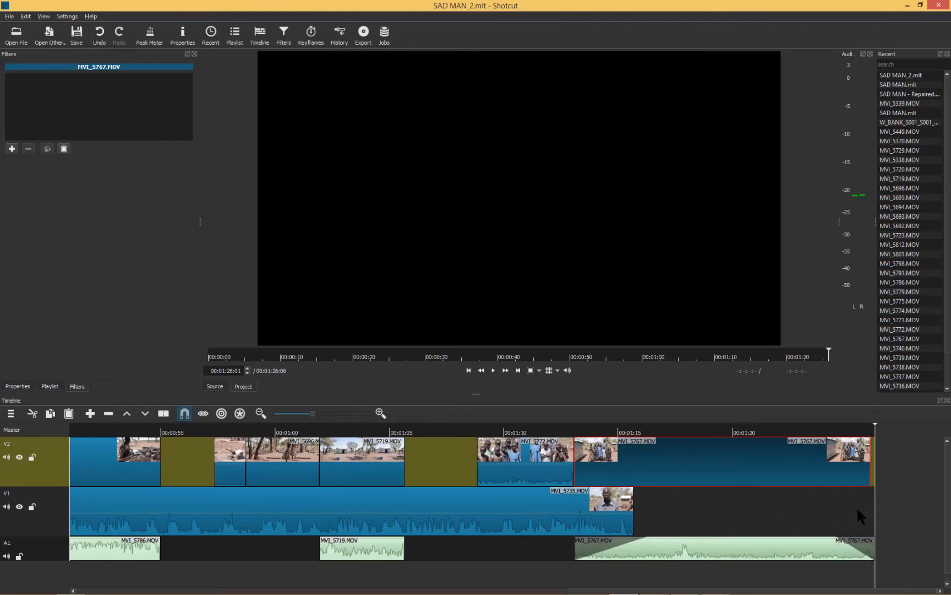
{"action": "key", "text": "alt+Left"}
{"action": "left_click_drag", "start_coordinate": [867, 549], "coordinate": [864, 550]}
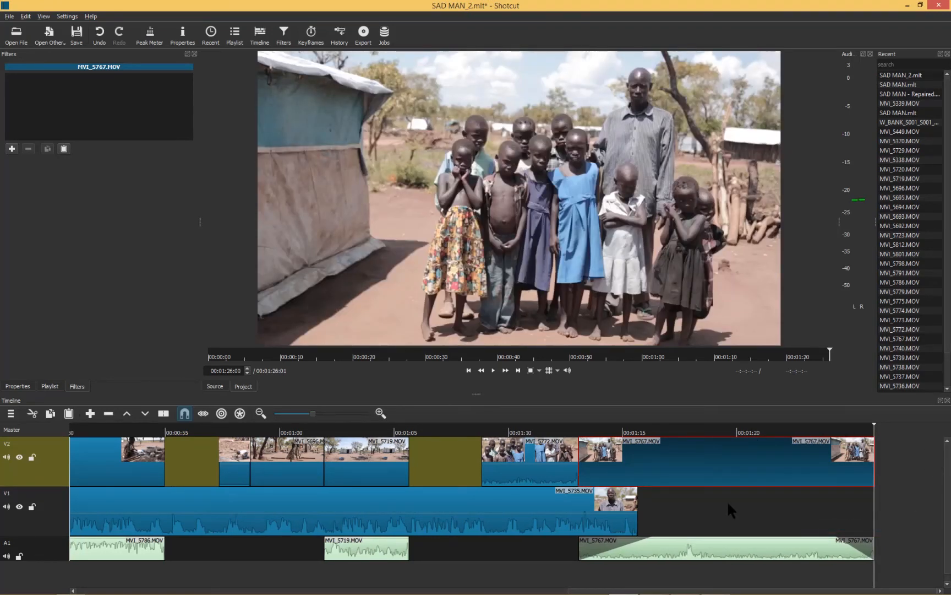
{"action": "key", "text": "ctrl+s"}
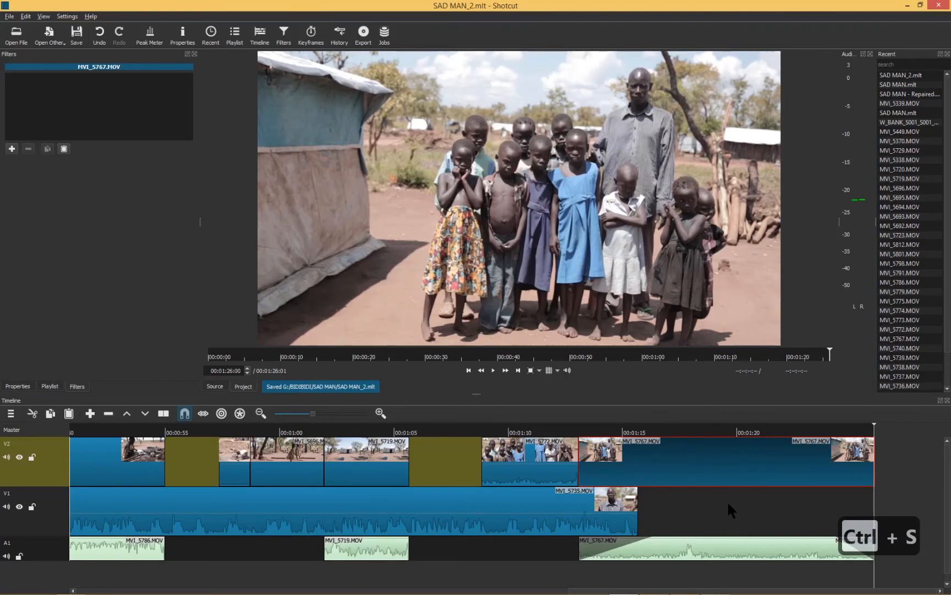
Show the whole timeline, play the complete edit from 00:00:00 to its end for review, and save the project
{"action": "key", "text": "minus"}
{"action": "key", "text": "minus"}
{"action": "key", "text": "minus"}
{"action": "key", "text": "minus"}
{"action": "key", "text": "minus"}
{"action": "key", "text": "minus"}
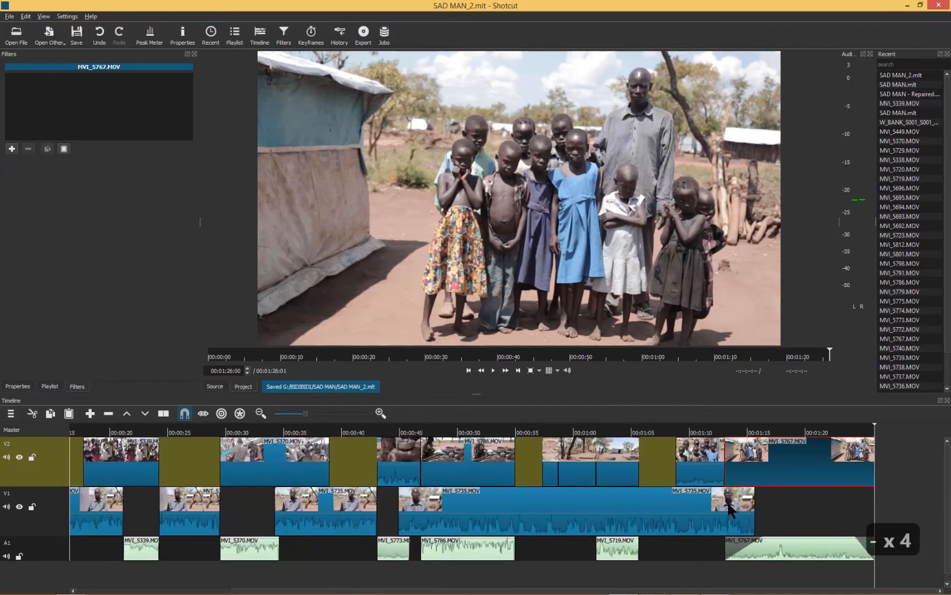
{"action": "key", "text": "minus"}
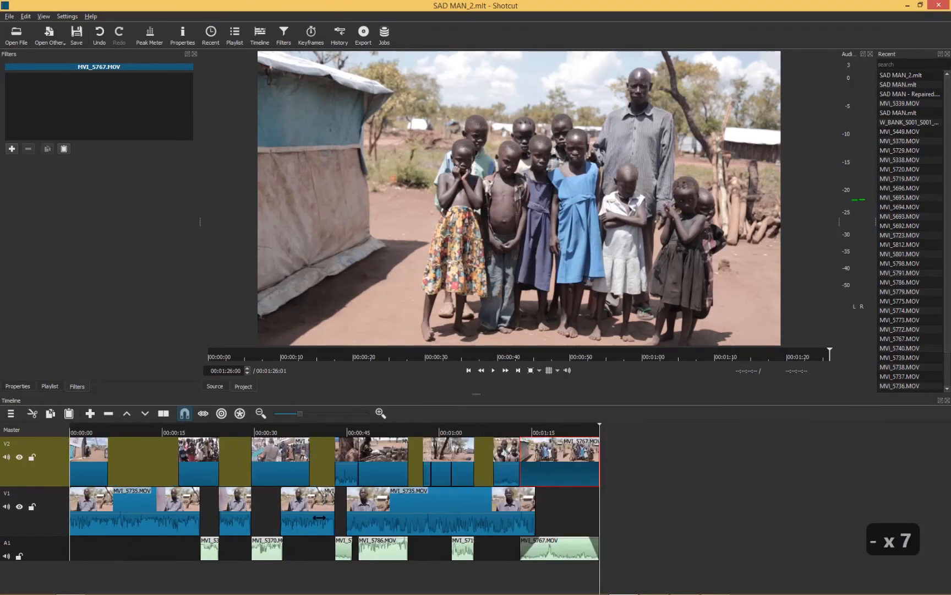
{"action": "left_click_drag", "start_coordinate": [94, 434], "coordinate": [51, 438]}
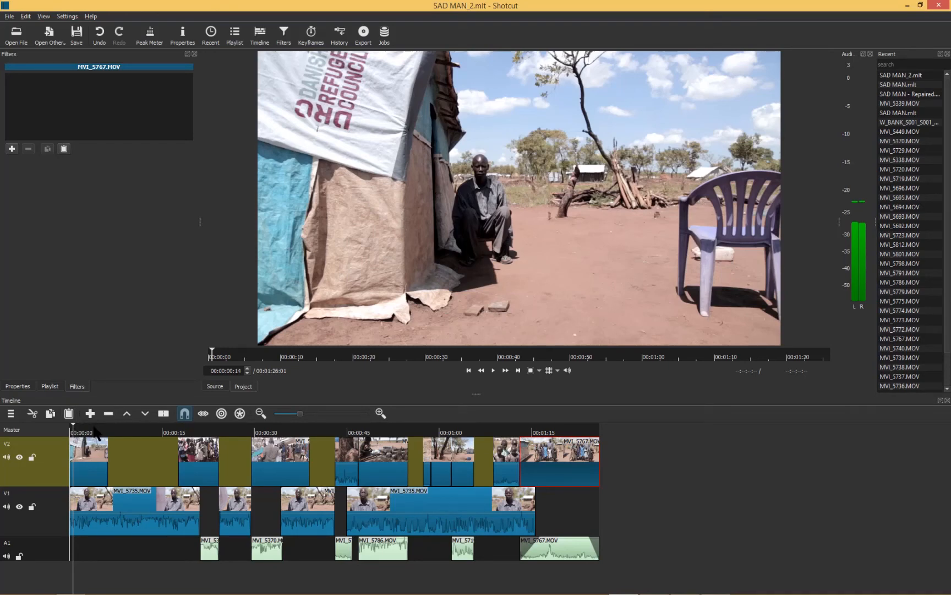
{"action": "key", "text": "Home"}
{"action": "key", "text": "ctrl+s"}
{"action": "key", "text": "space"}
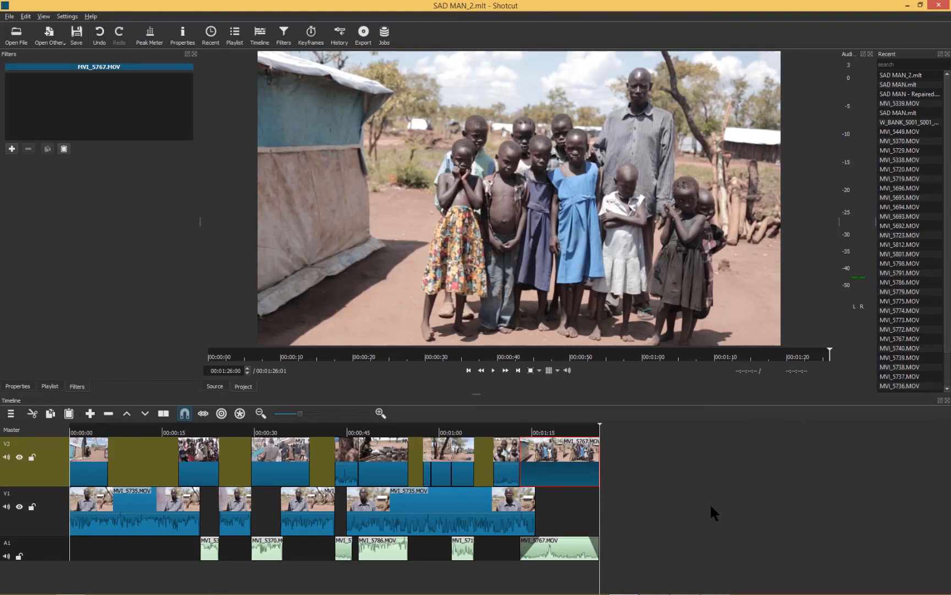
{"action": "key", "text": "ctrl+s"}
Check the uncovered interview sections on V1 at about 00:00:11, 00:00:26, 00:00:40, 00:00:56 and 00:01:06
{"action": "left_click", "coordinate": [137, 444]}
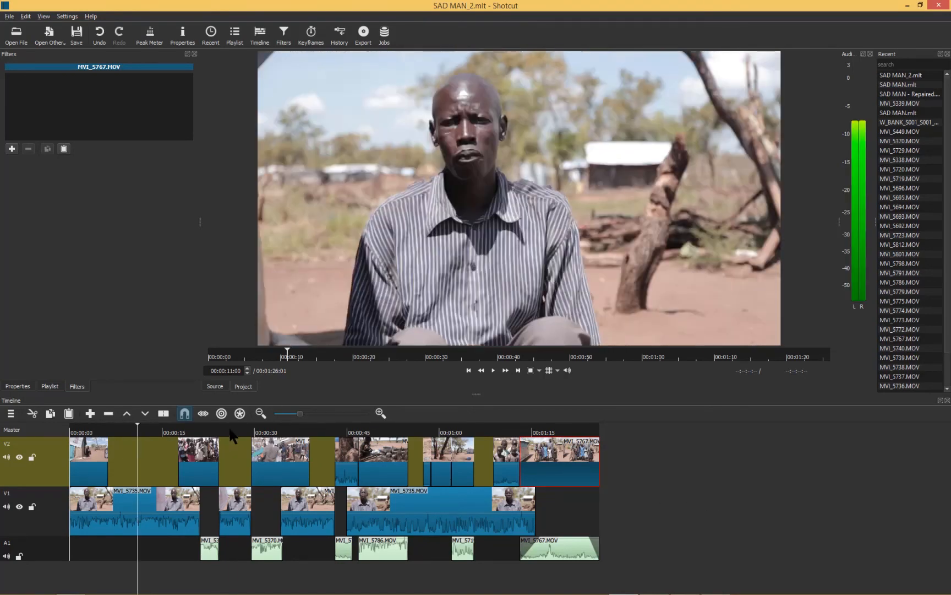
{"action": "left_click", "coordinate": [231, 438]}
{"action": "left_click", "coordinate": [315, 439]}
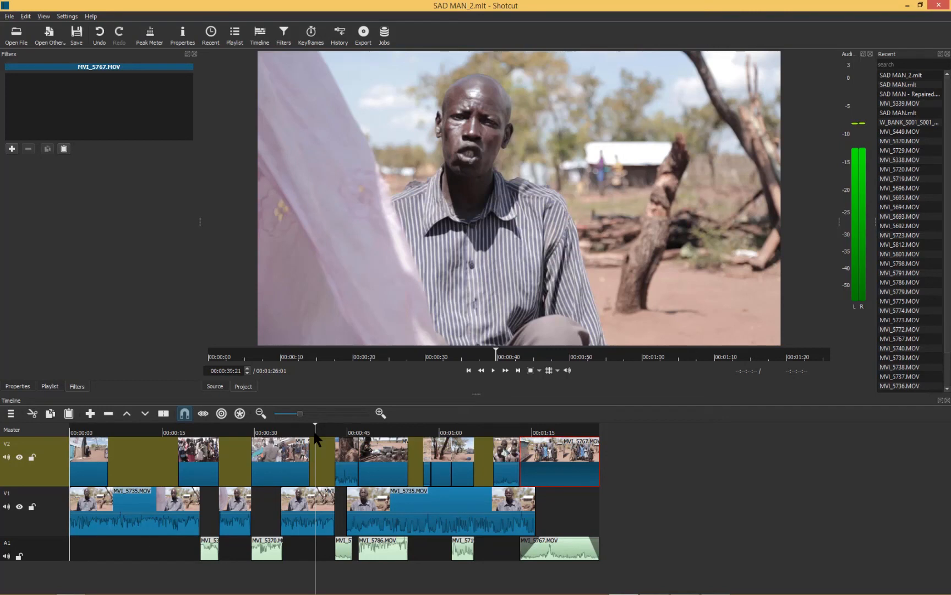
{"action": "left_click", "coordinate": [415, 436]}
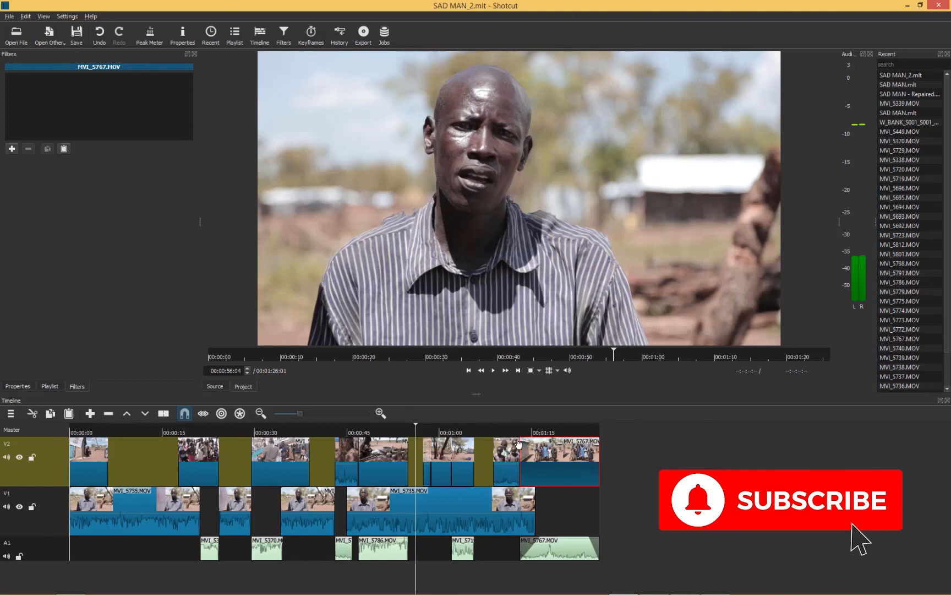
{"action": "left_click", "coordinate": [480, 432]}
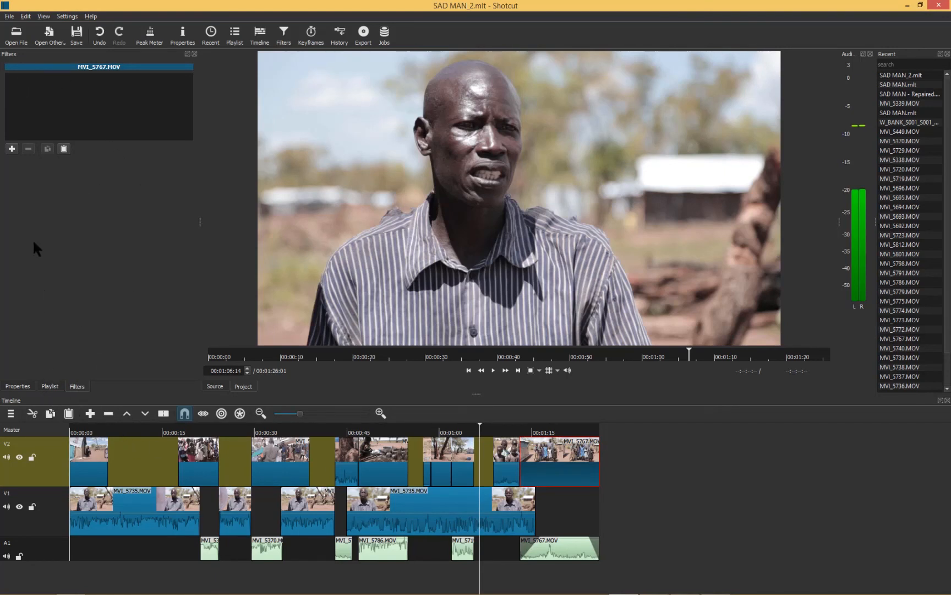
Look over the audio filters available for the MVI_5767.MOV clip on V2 and view its clip properties
{"action": "left_click", "coordinate": [48, 387]}
{"action": "left_click", "coordinate": [78, 388]}
{"action": "left_click", "coordinate": [11, 149]}
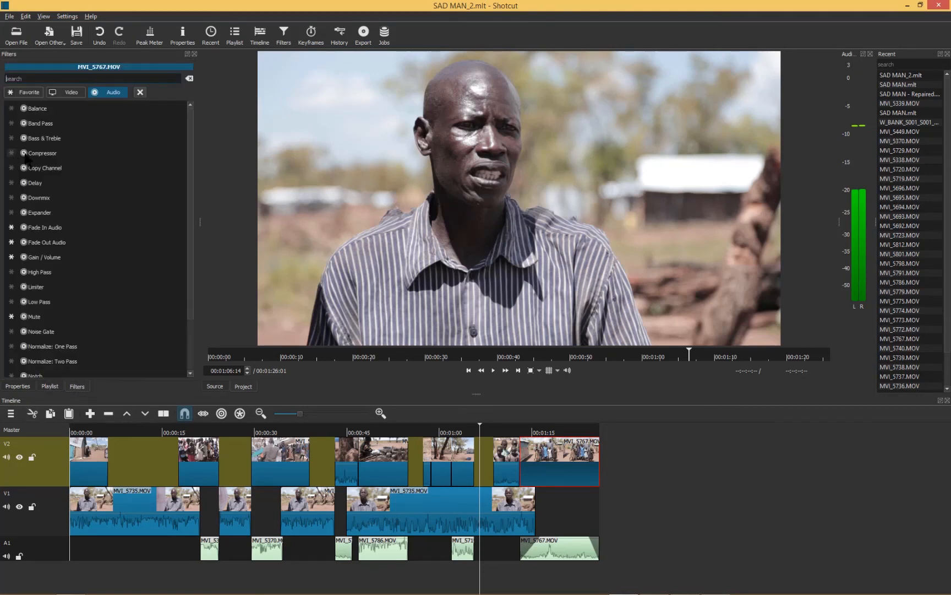
{"action": "left_click", "coordinate": [48, 387]}
{"action": "left_click", "coordinate": [18, 386]}
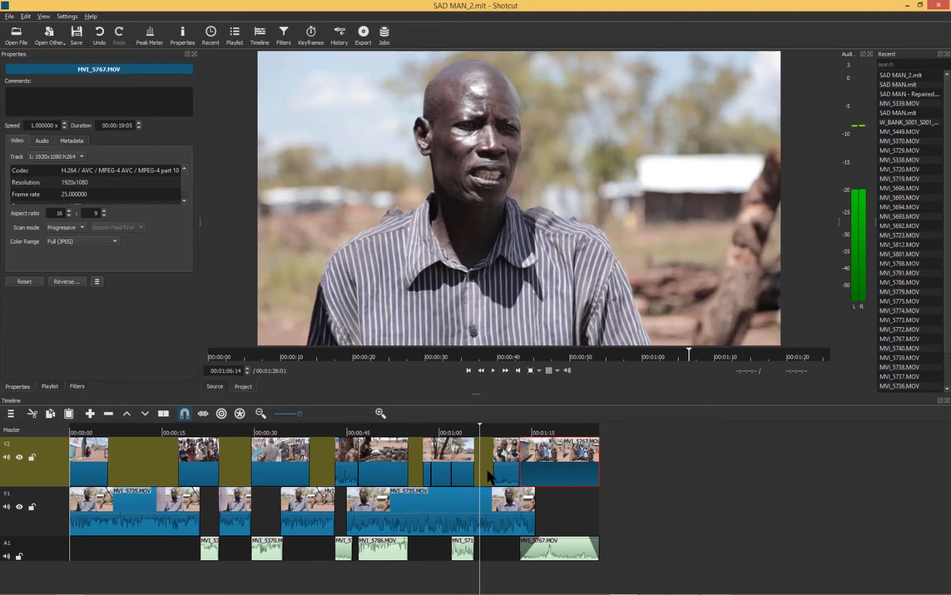
View the properties of the V2 clips MVI_5719.MOV, MVI_5775.MOV and MVI_5370.MOV, and check the filters on MVI_5370.MOV
{"action": "left_click", "coordinate": [450, 455]}
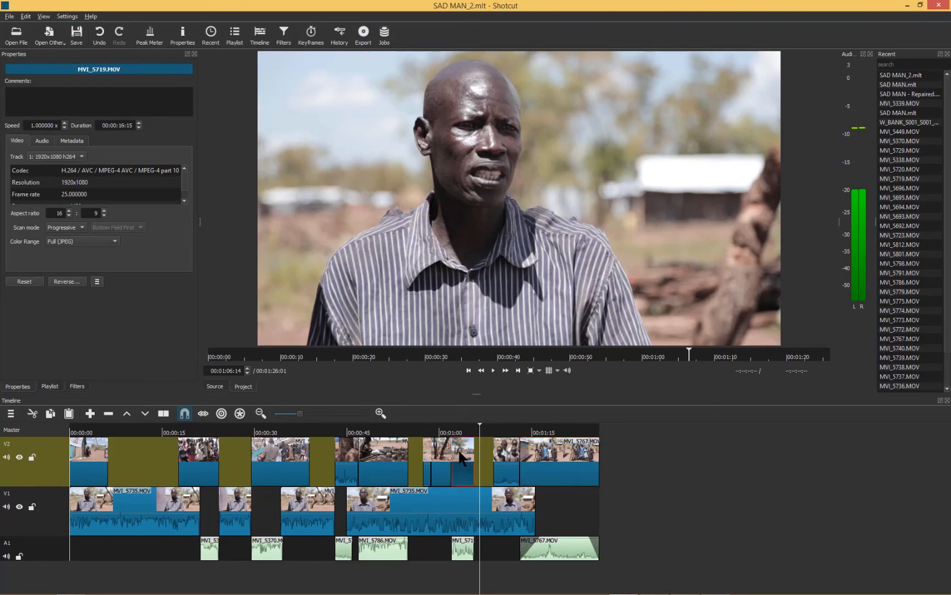
{"action": "left_click", "coordinate": [340, 452]}
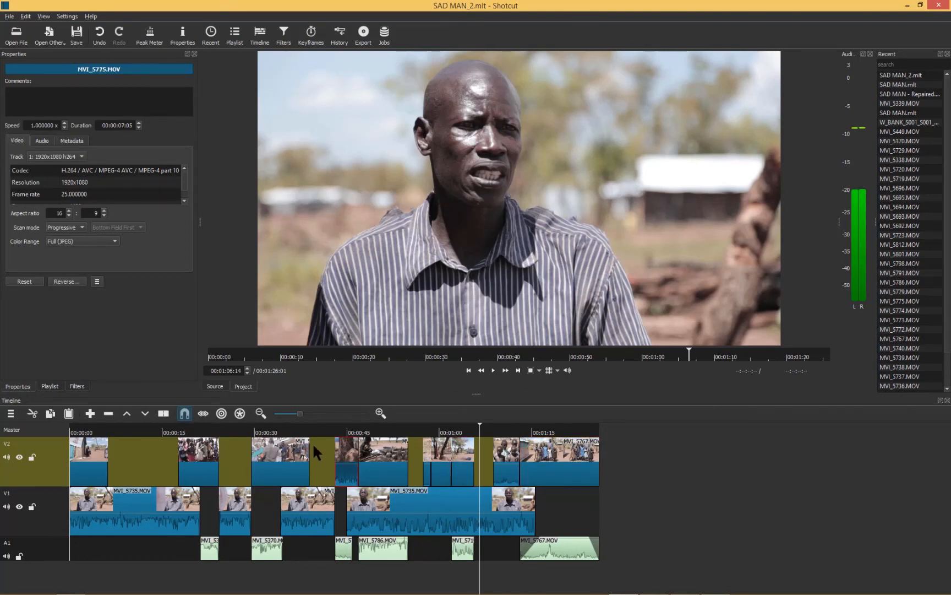
{"action": "left_click", "coordinate": [279, 444]}
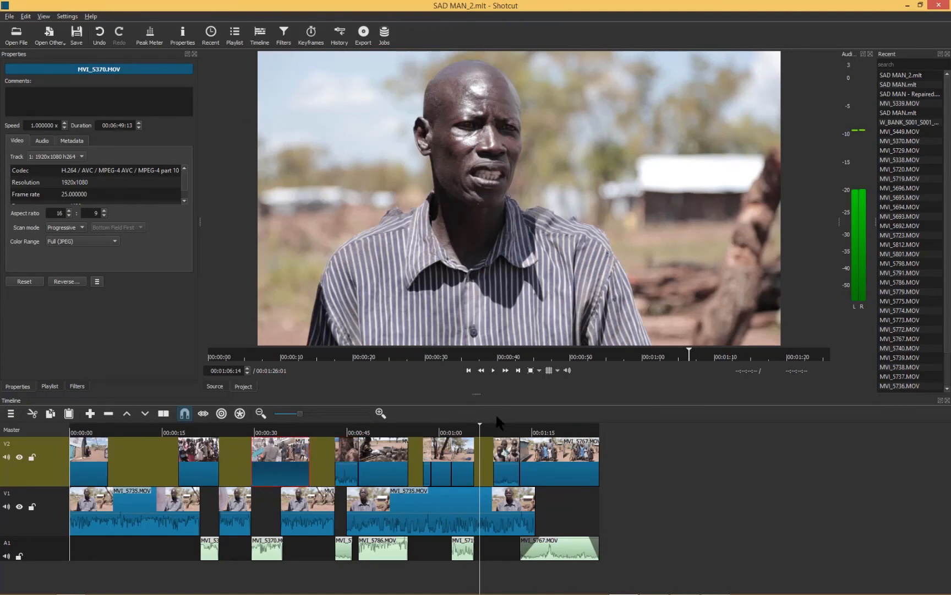
{"action": "left_click", "coordinate": [80, 384]}
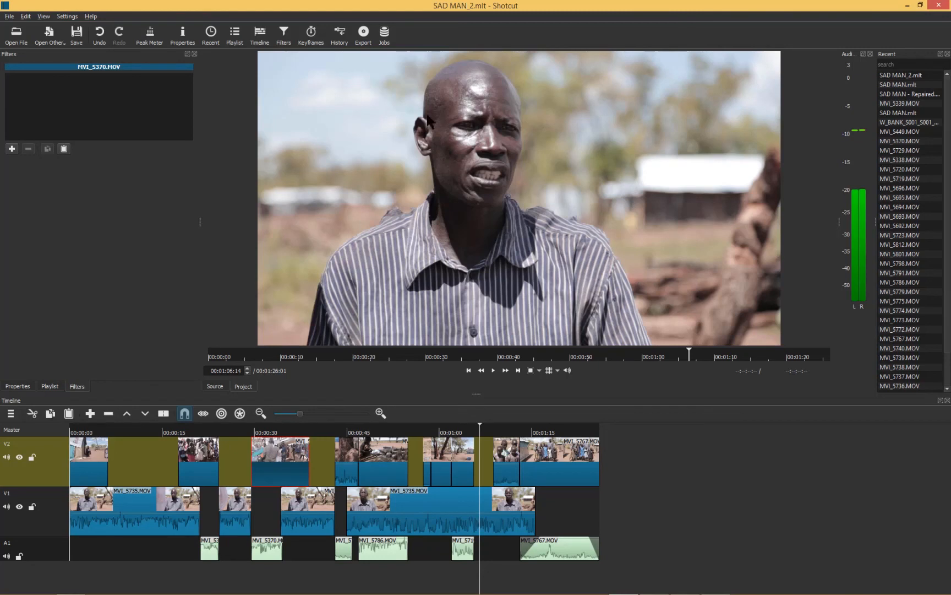
Open the export settings and view the file dialog for exporting the timeline as an MP4 named SAD MAN_2
{"action": "left_click", "coordinate": [364, 34]}
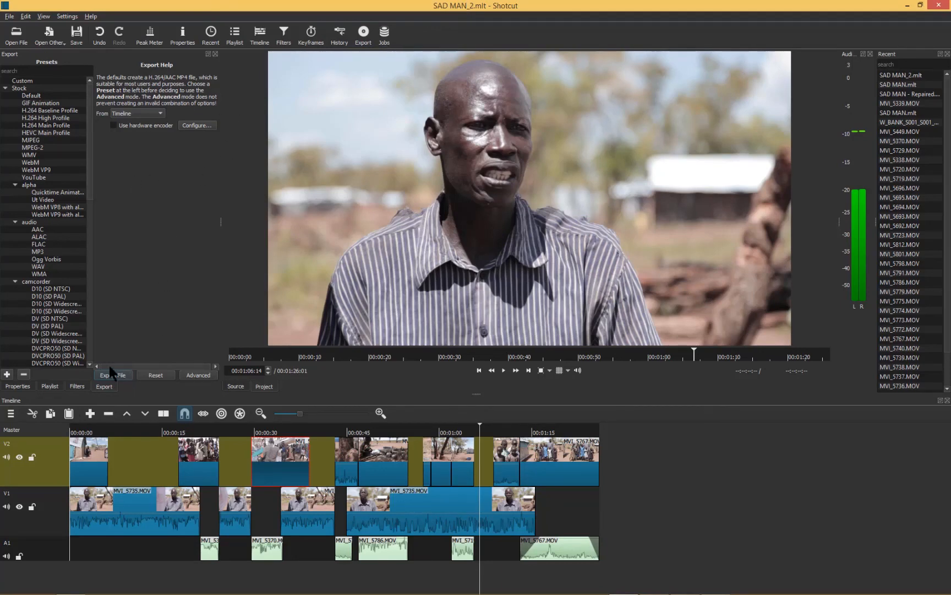
{"action": "left_click", "coordinate": [117, 376]}
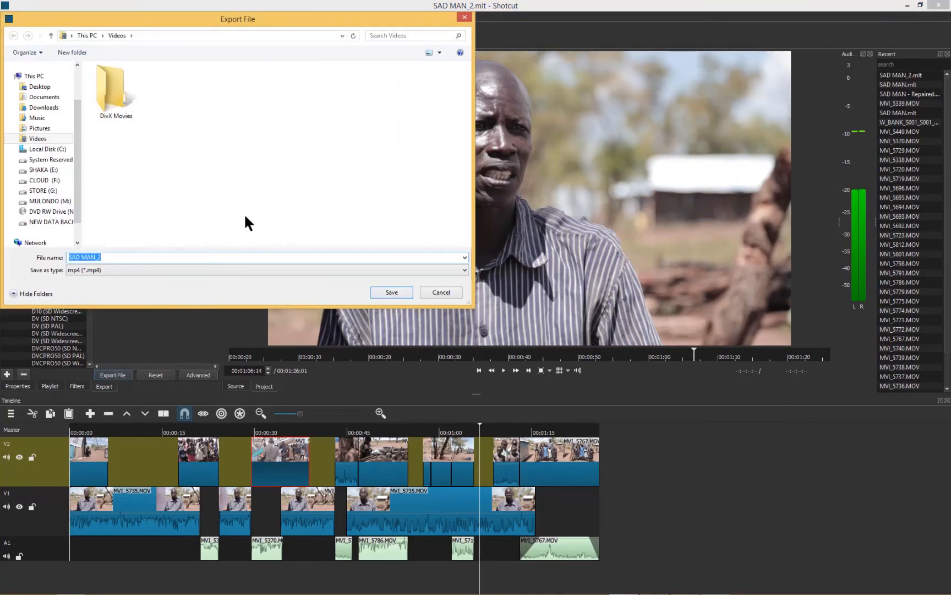
{"action": "left_click", "coordinate": [447, 292]}
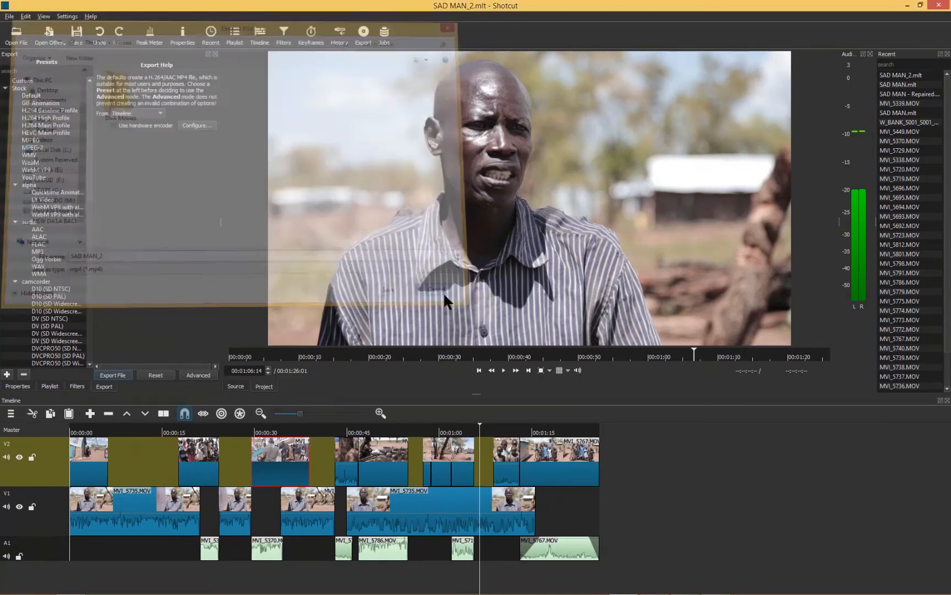